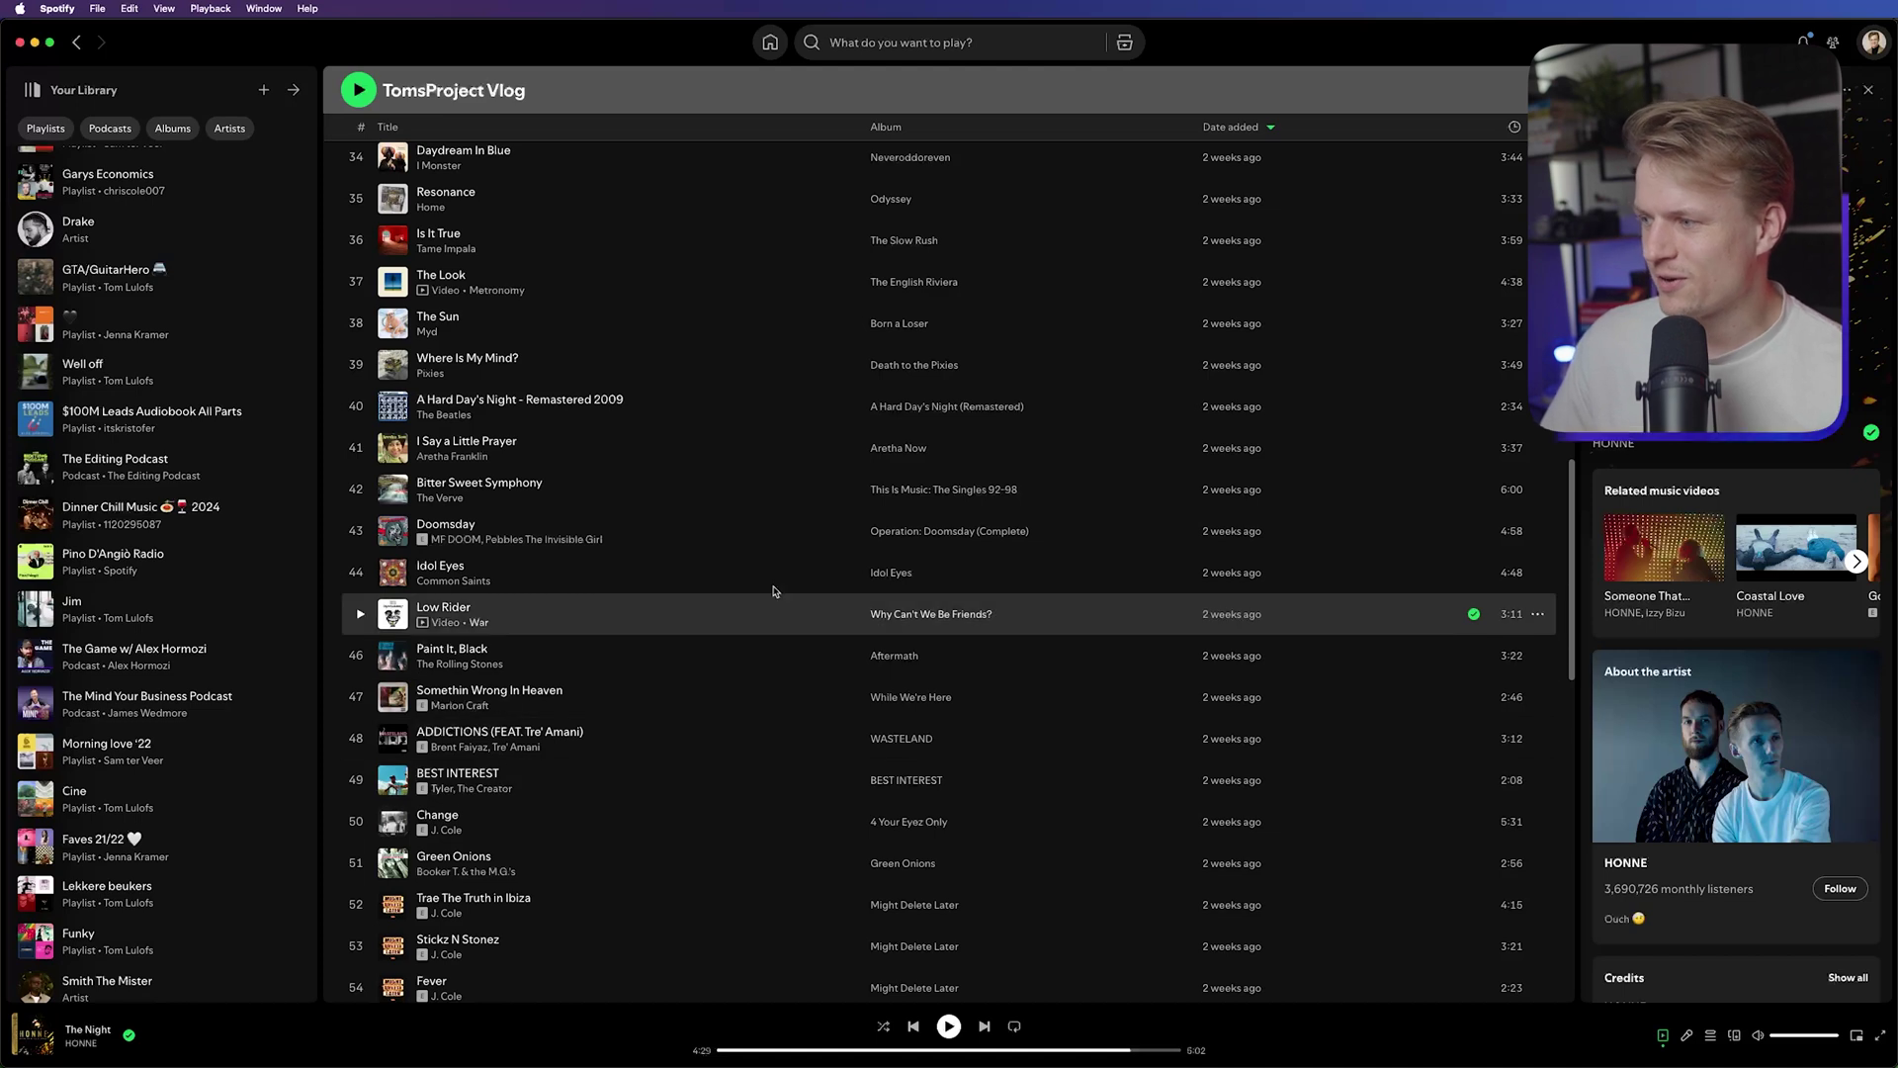
Scroll through the TomsProject Vlog playlist in Spotify looking for a song
scroll(751, 613, "down", 3)
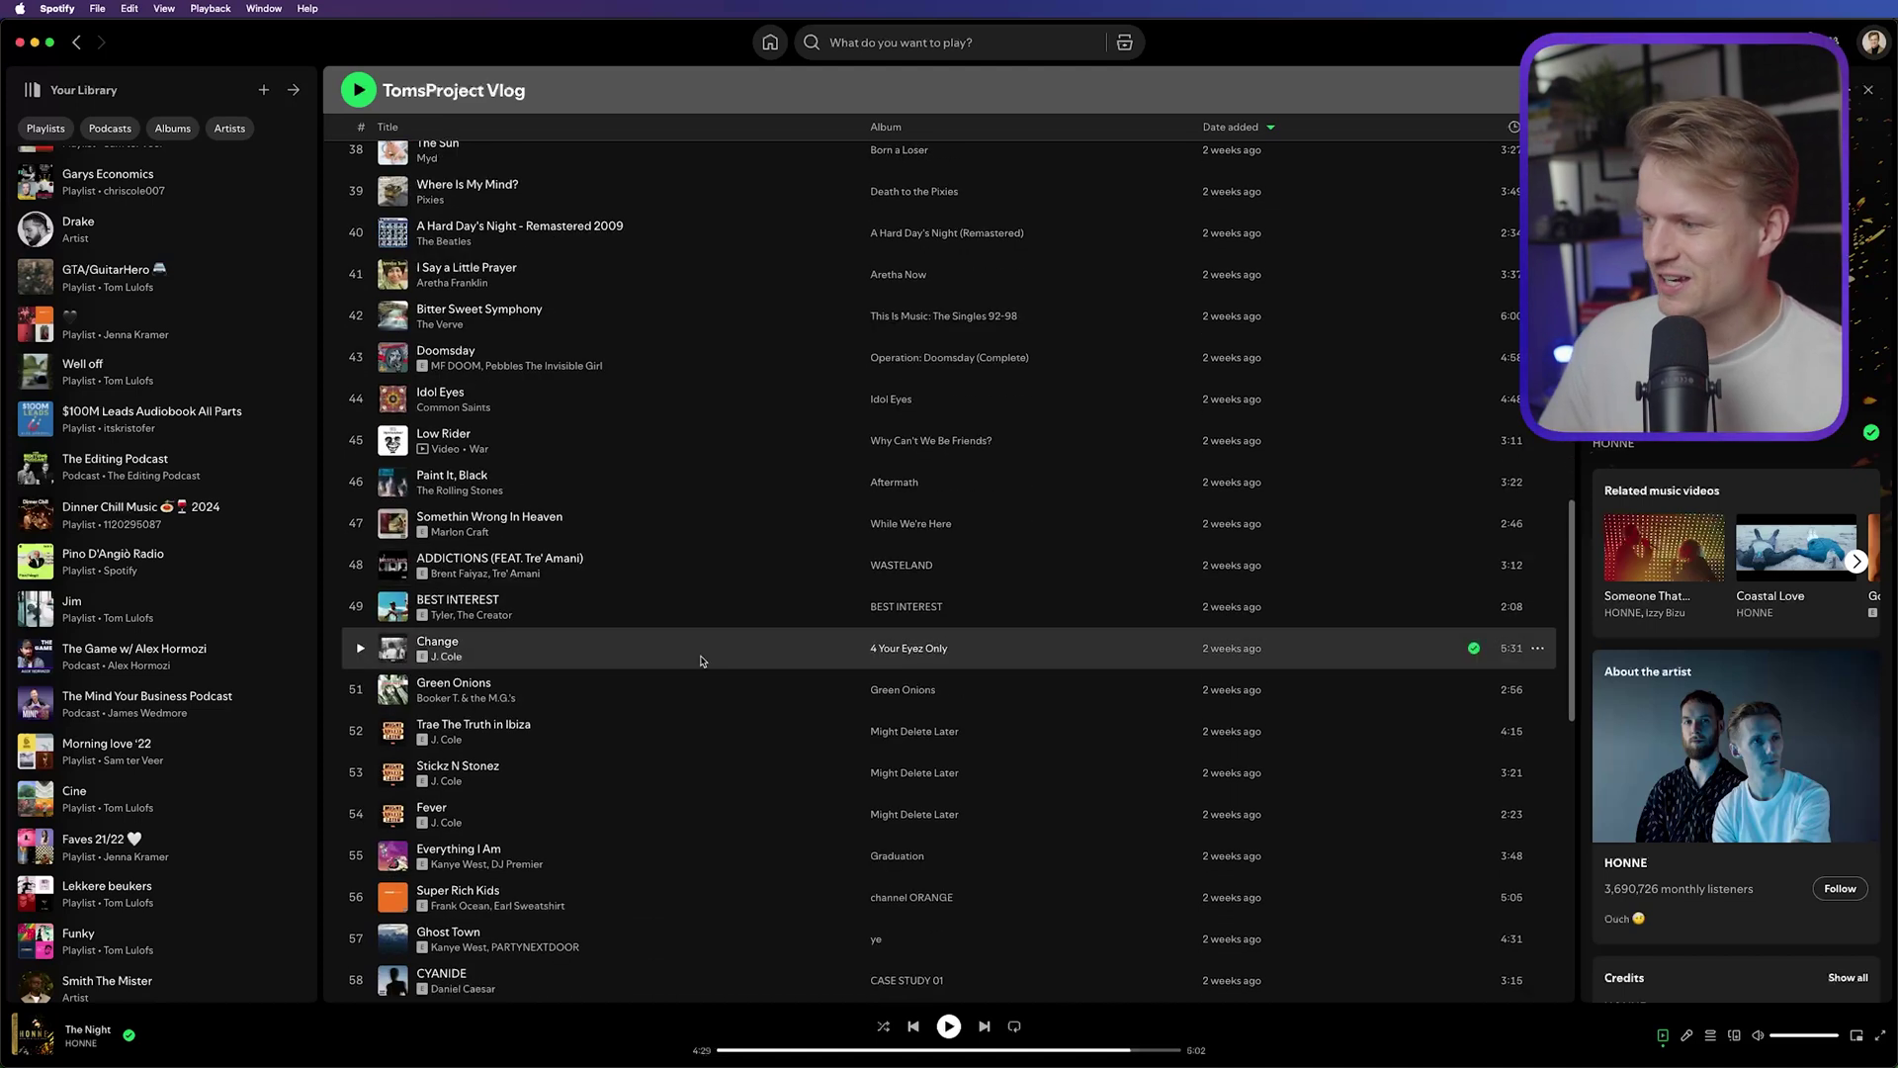
scroll(706, 642, "down", 8)
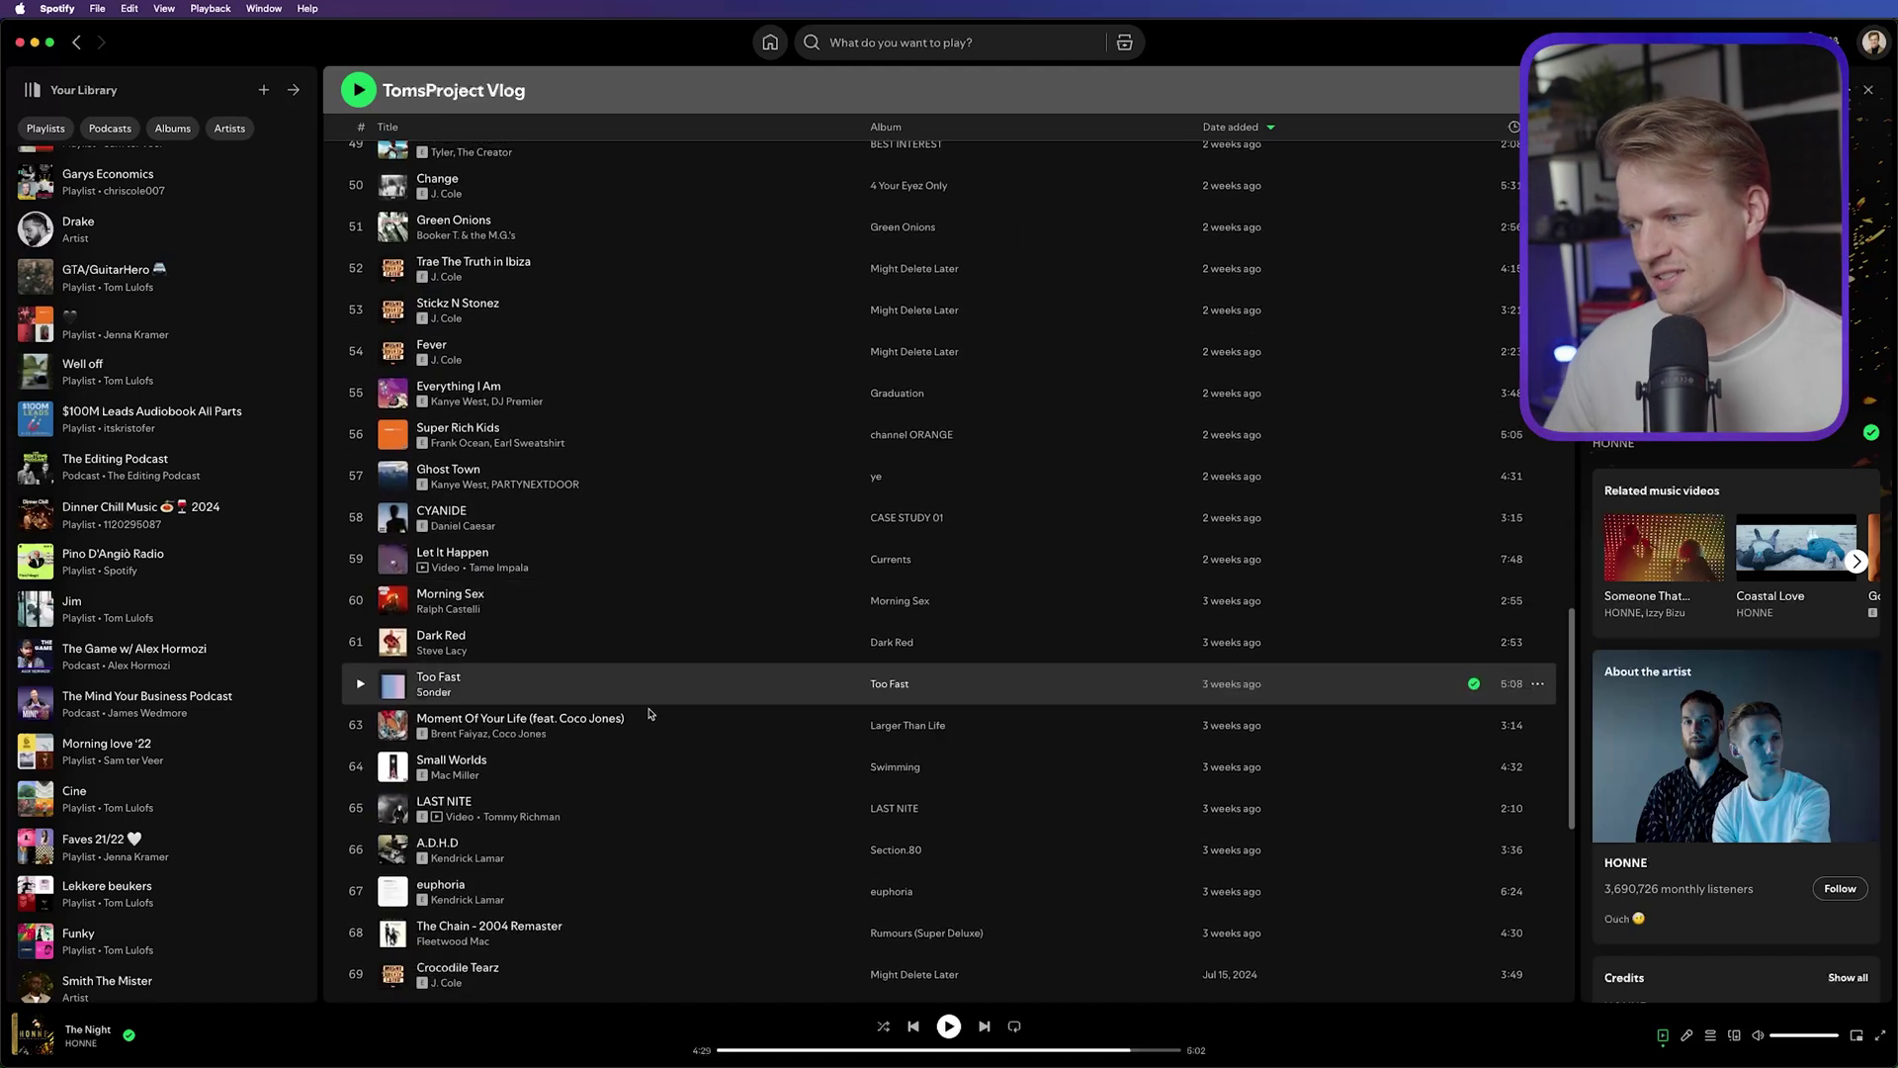
scroll(652, 717, "down", 4)
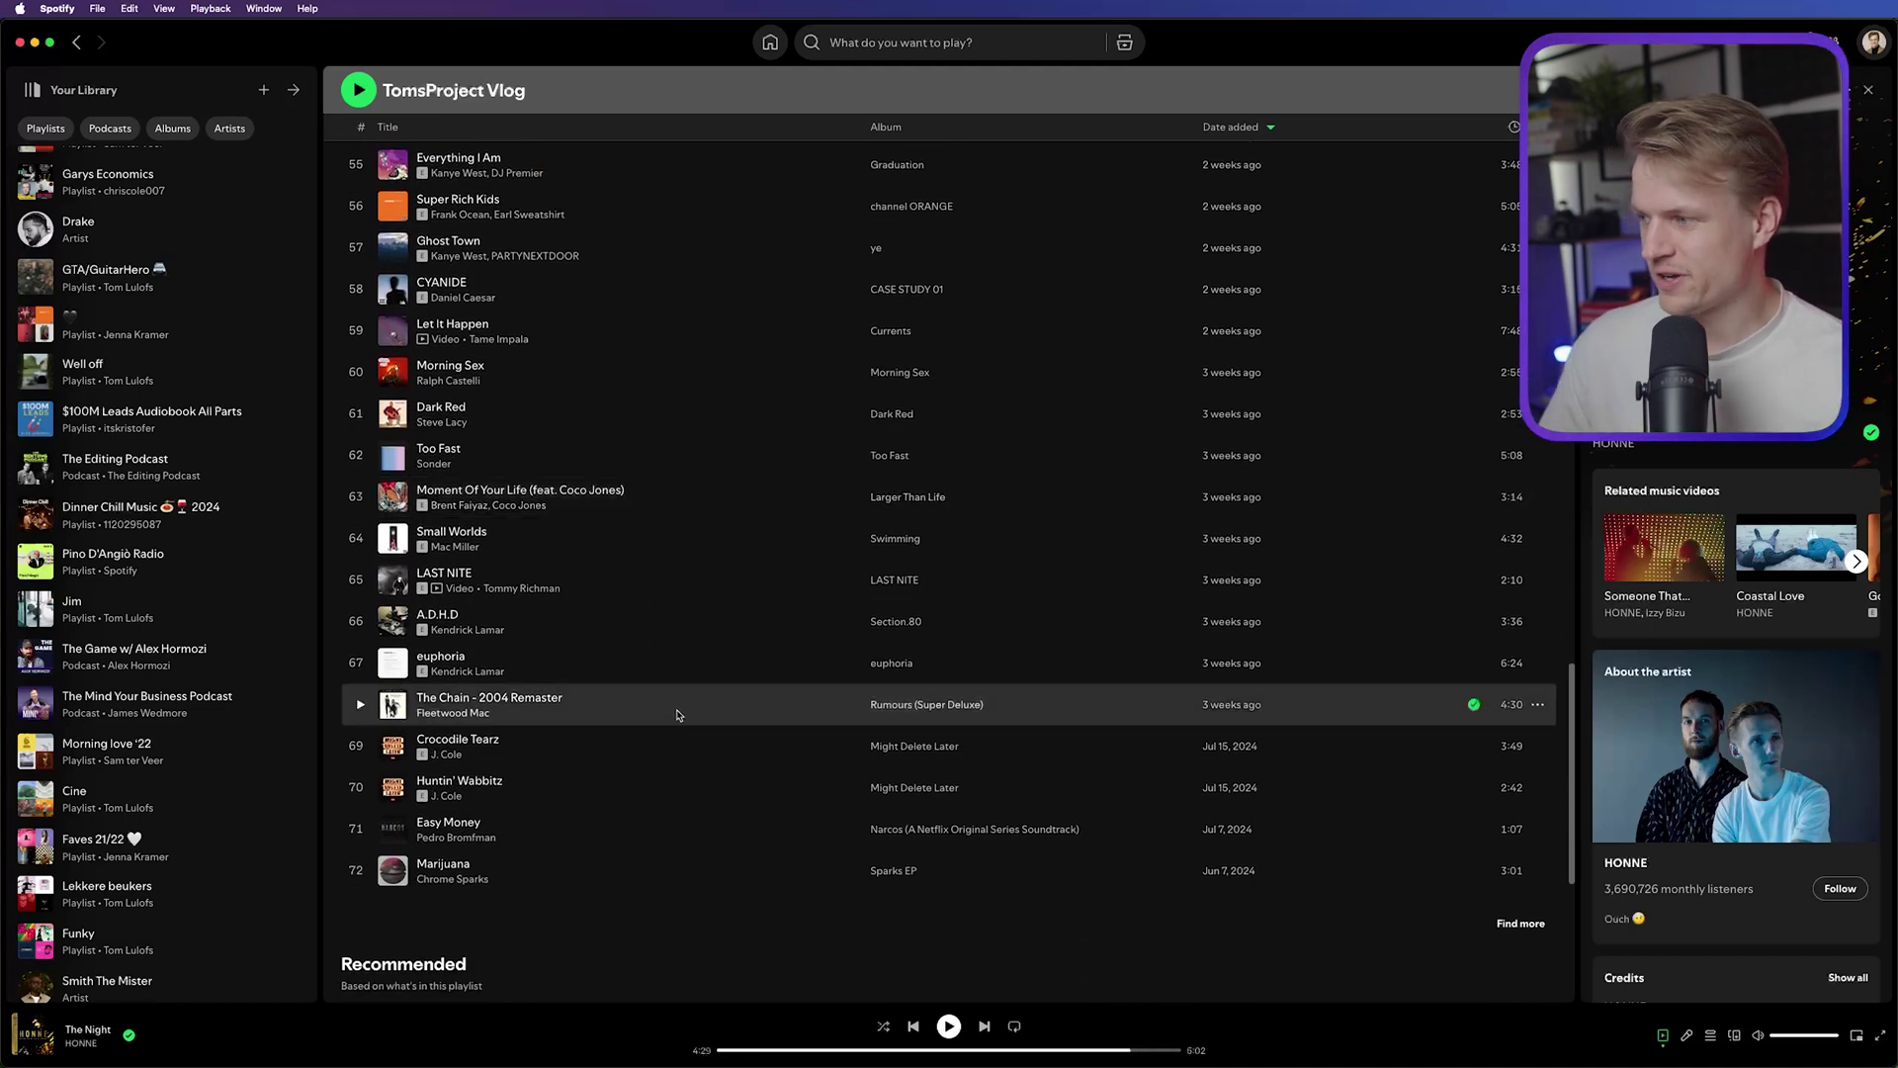
scroll(677, 738, "up", 8)
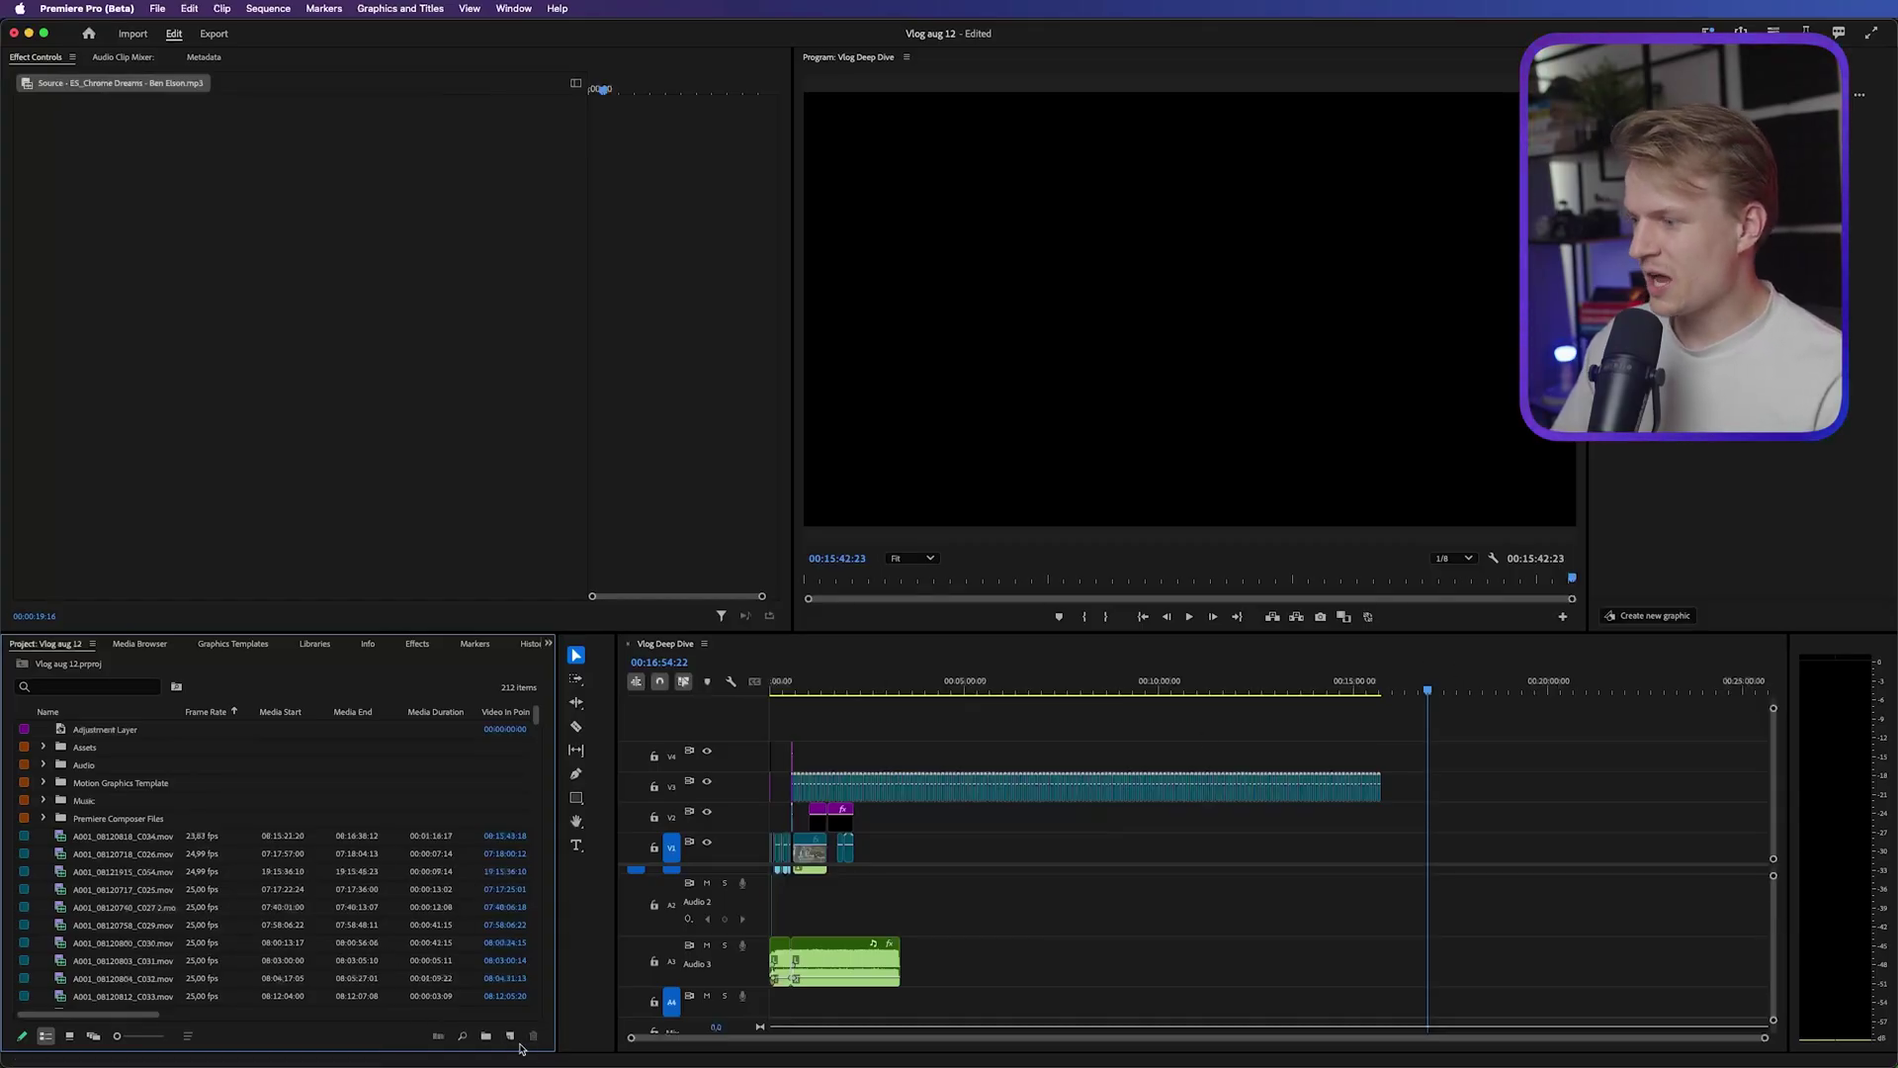
Create a UHD 4K 25 fps sequence named 'Daniel Dalen' with ES_Chrome Dreams on A1, fitted to view
left_click(146, 890)
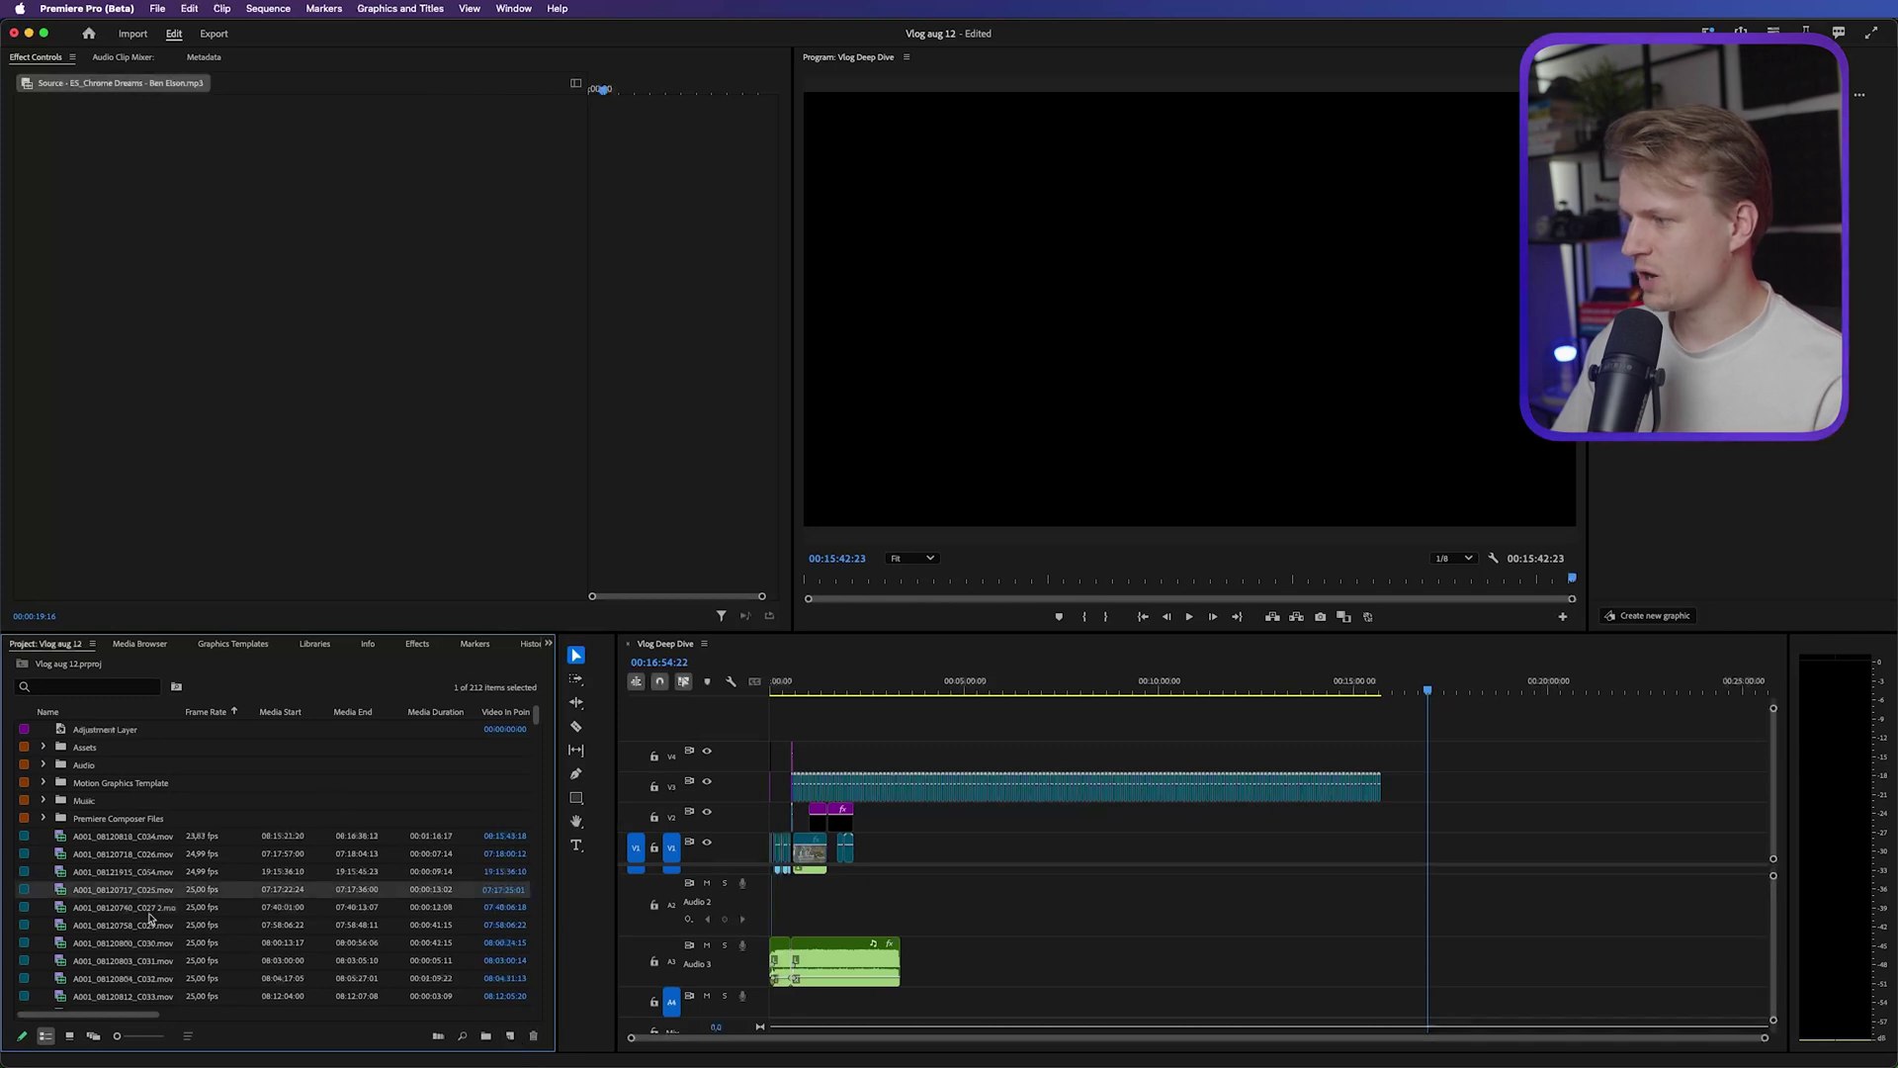
scroll(149, 918, "down", 5)
left_click(149, 871)
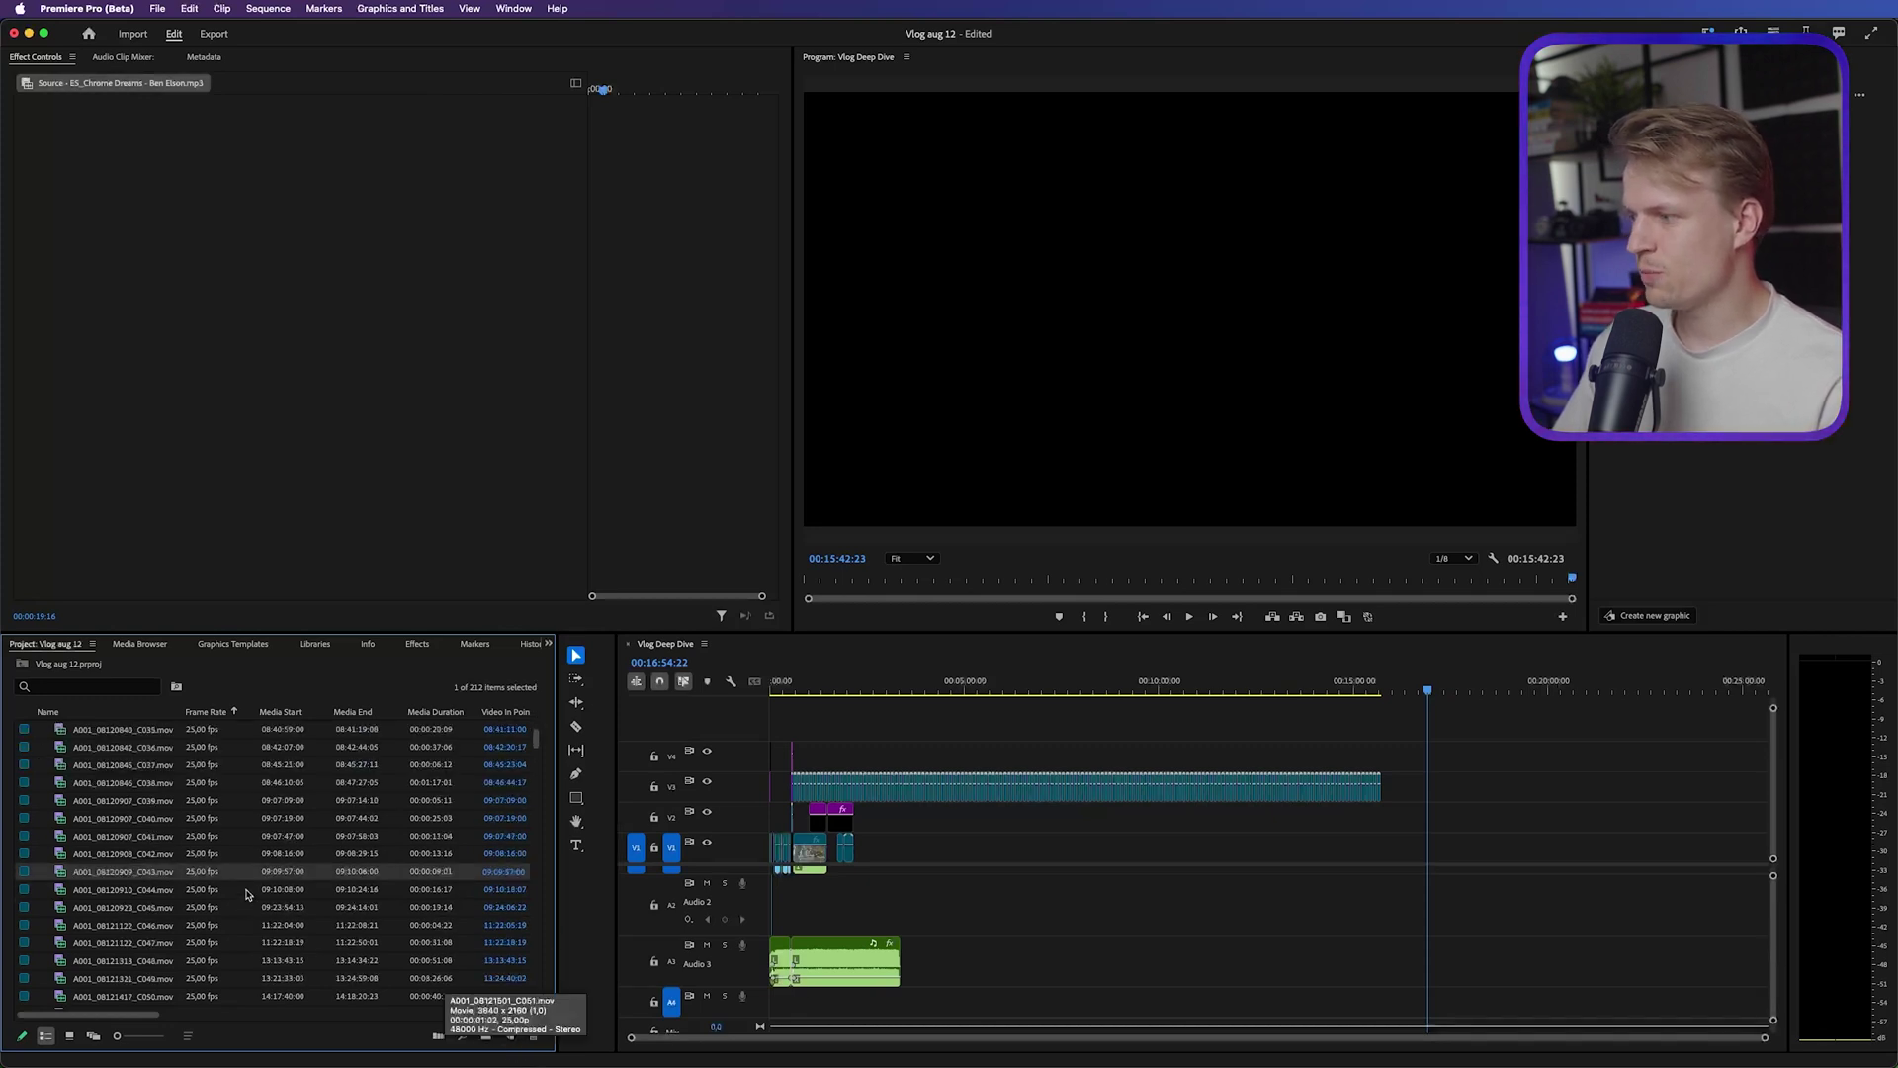
scroll(137, 751, "up", 5)
key("shift+f")
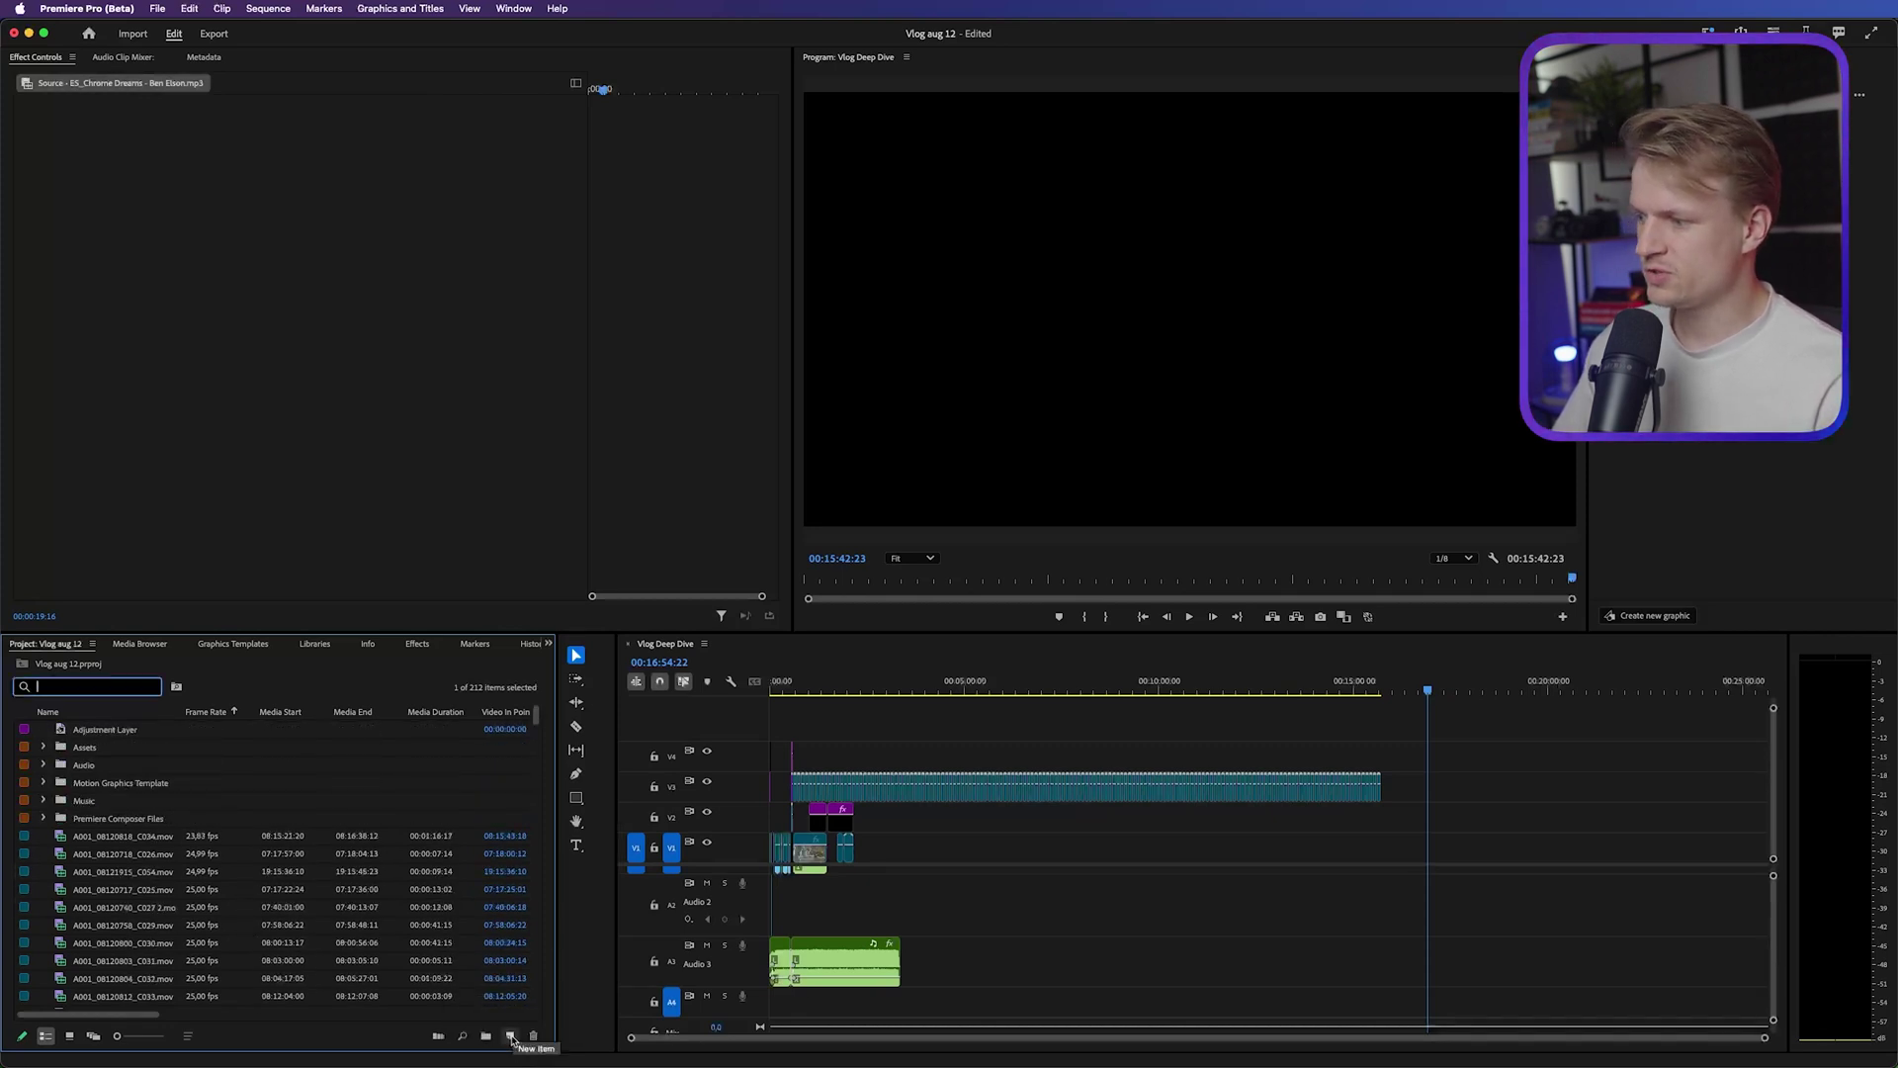
left_click(511, 1036)
left_click(535, 878)
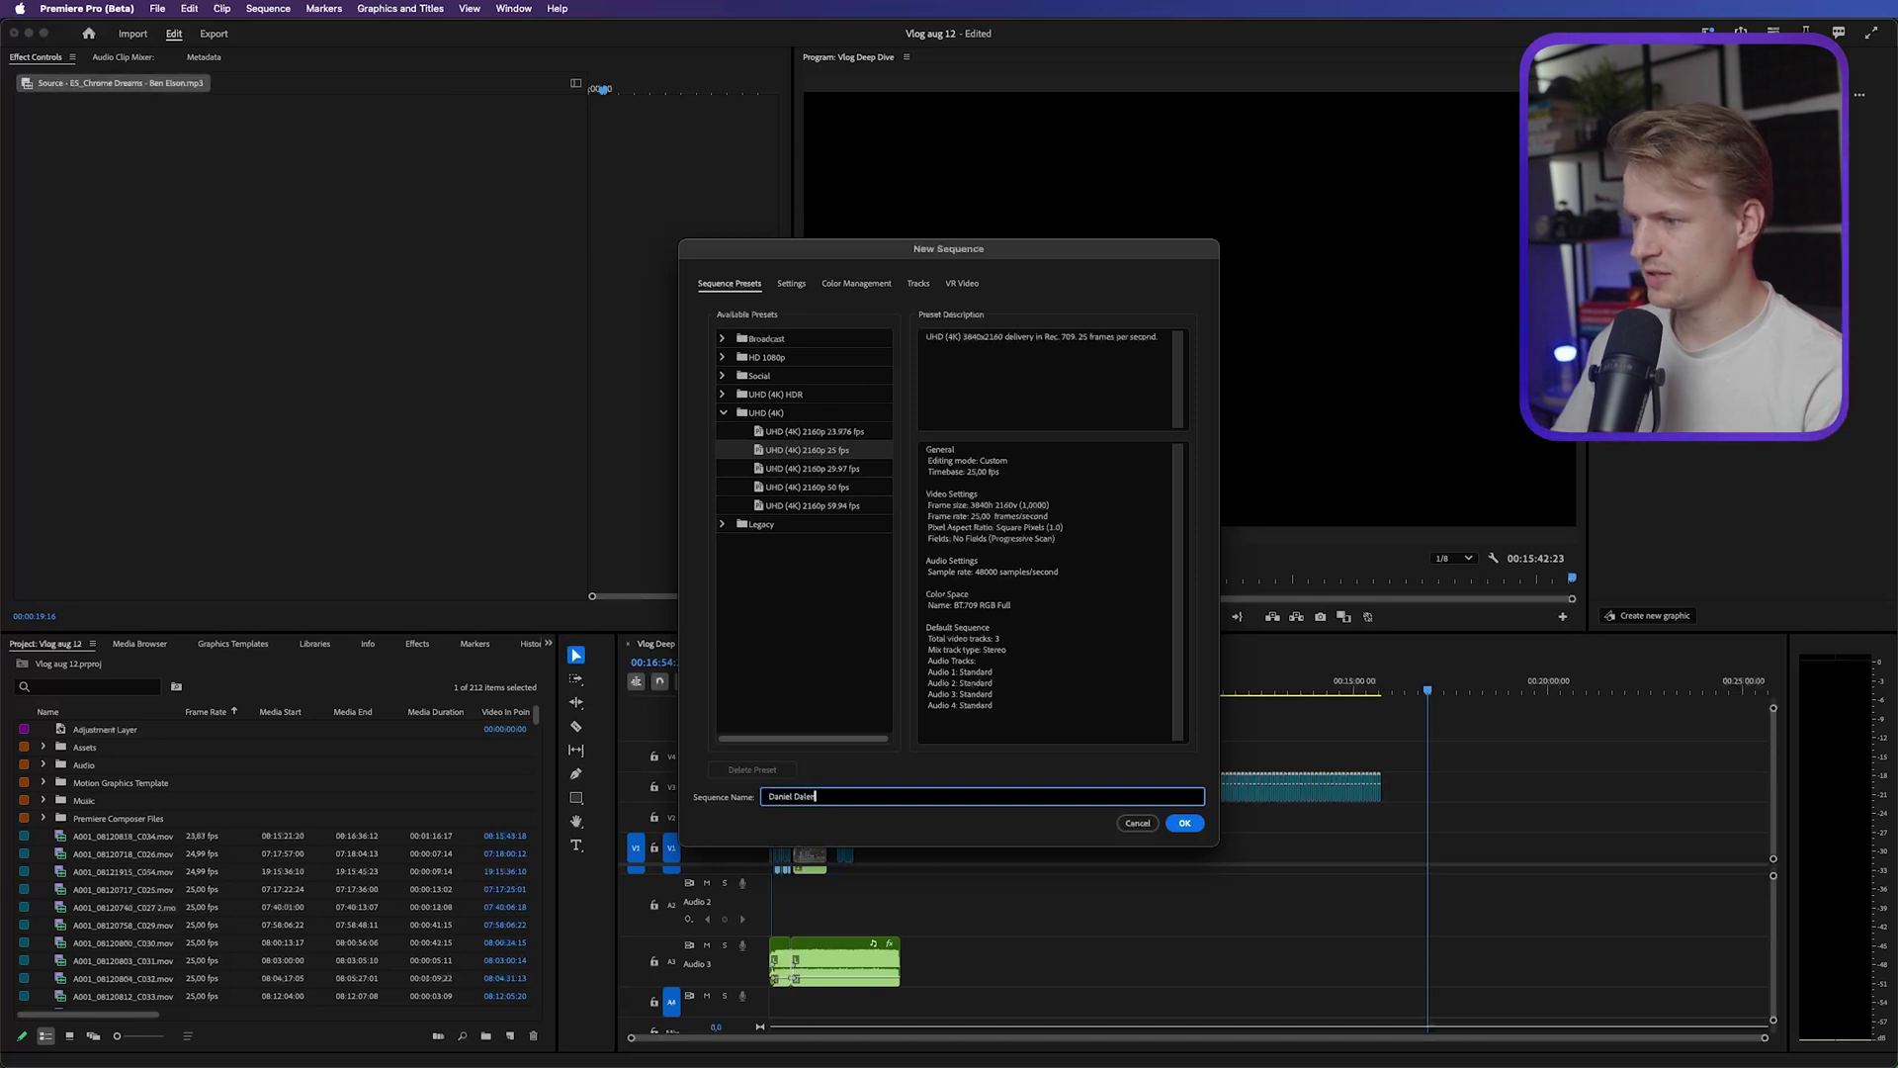
type("Daniel Dalen")
key("Return")
left_click_drag(128, 853, 783, 885)
key("backslash")
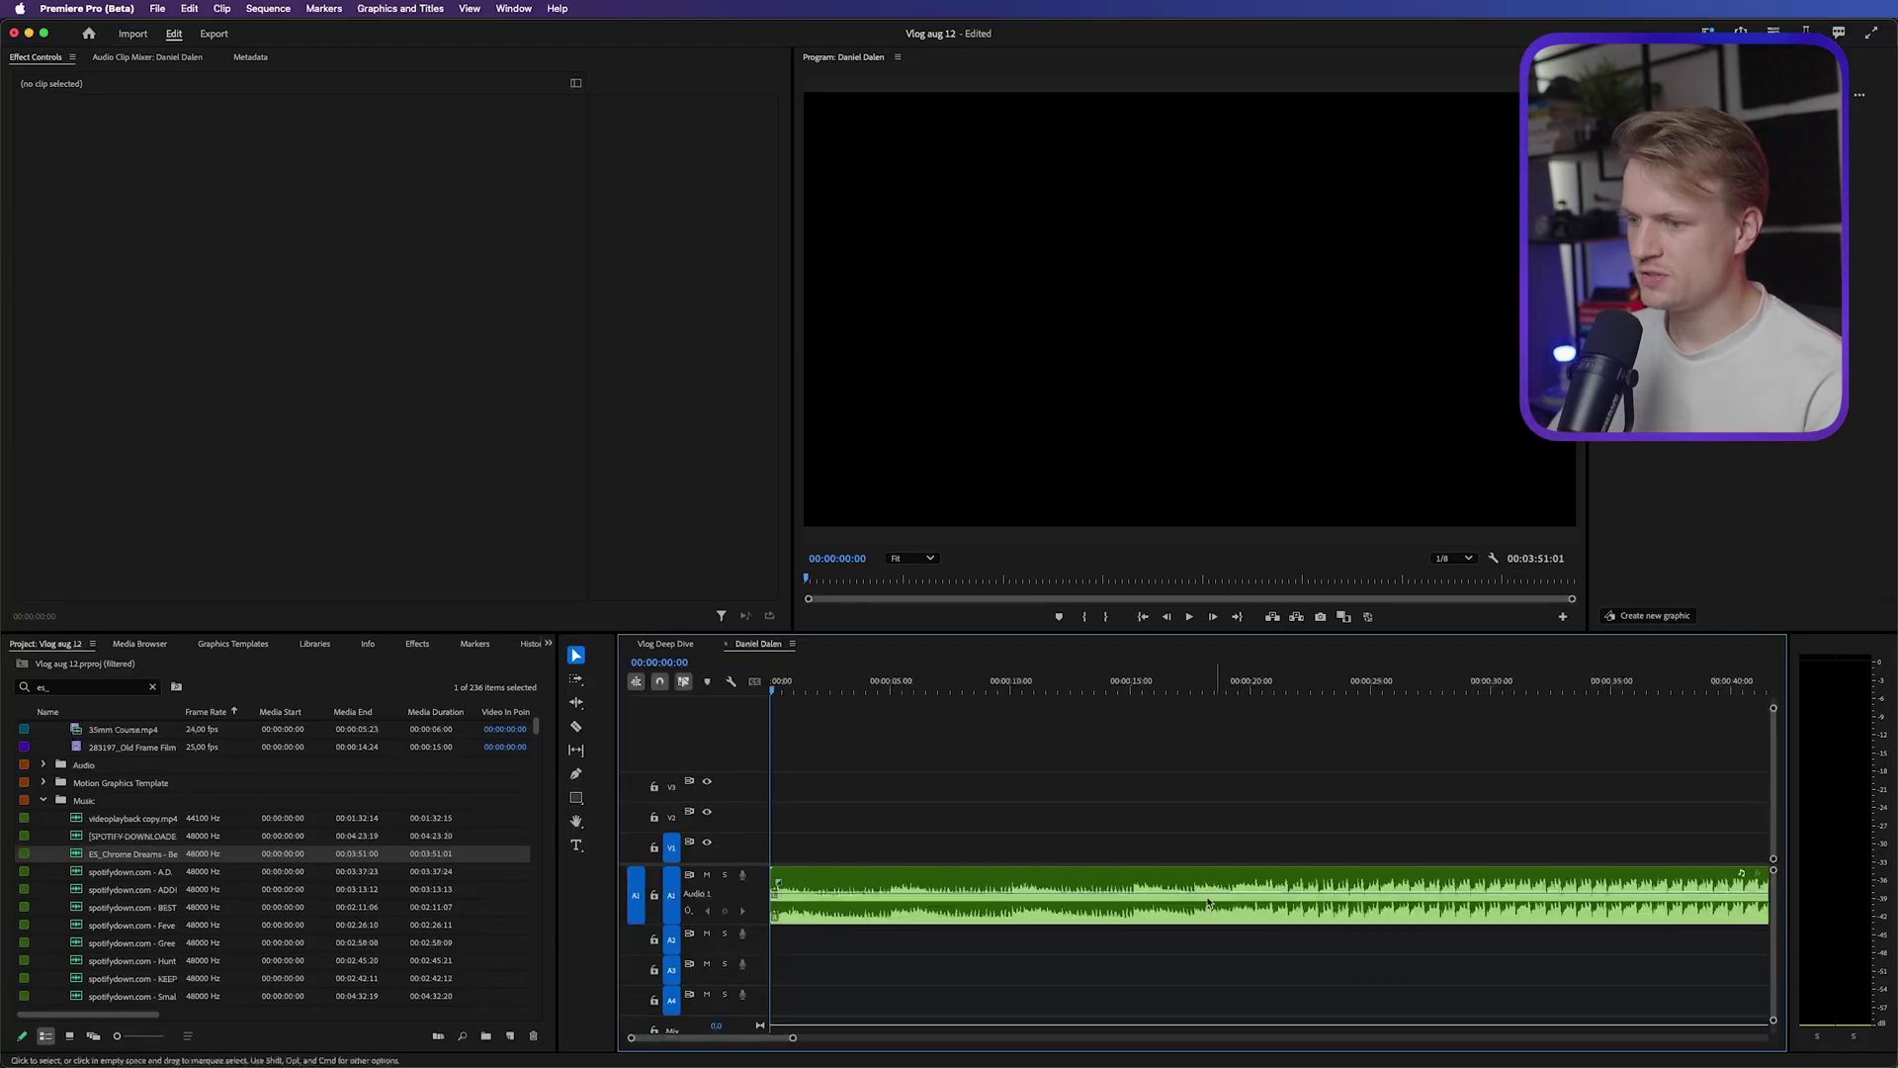
Put the playhead at about 00:00:20:02 in the Chrome Dreams clip, zoomed in on the beat
left_click(1251, 686)
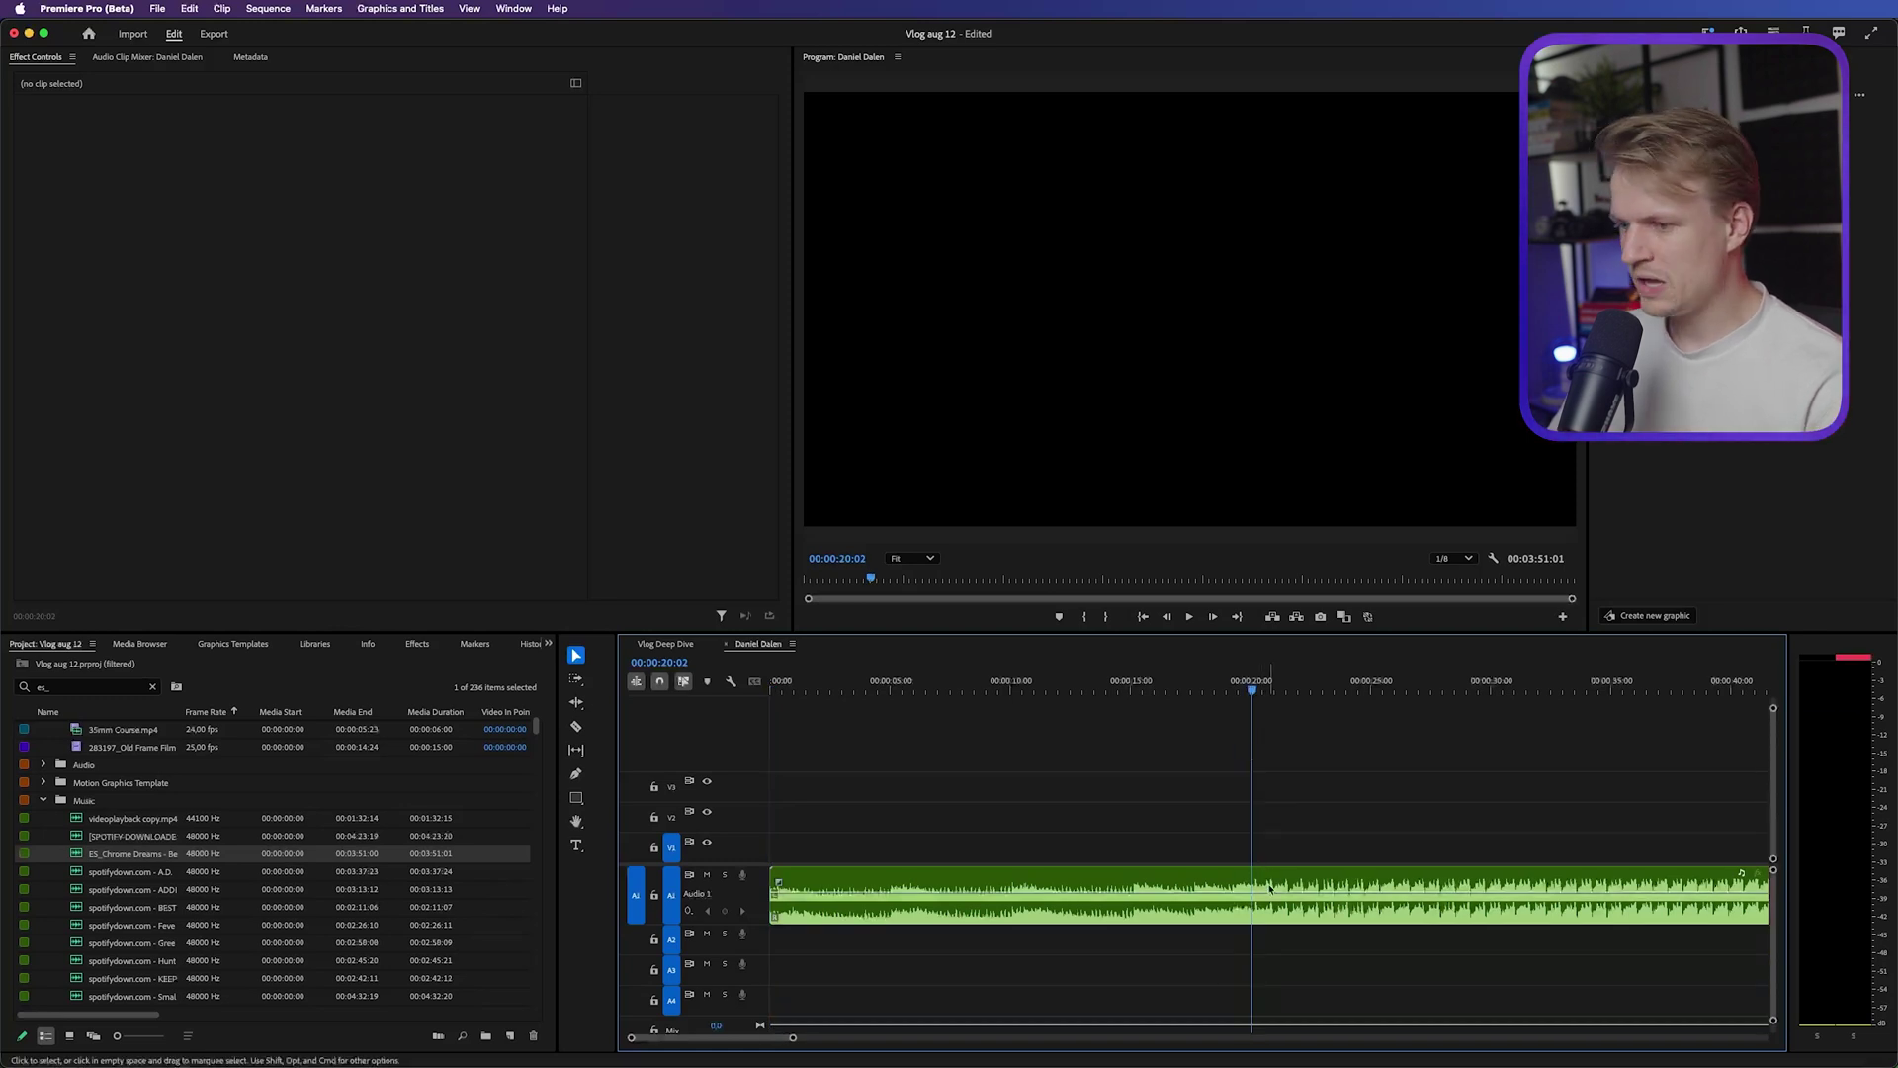
scroll(1270, 888, "up", 5)
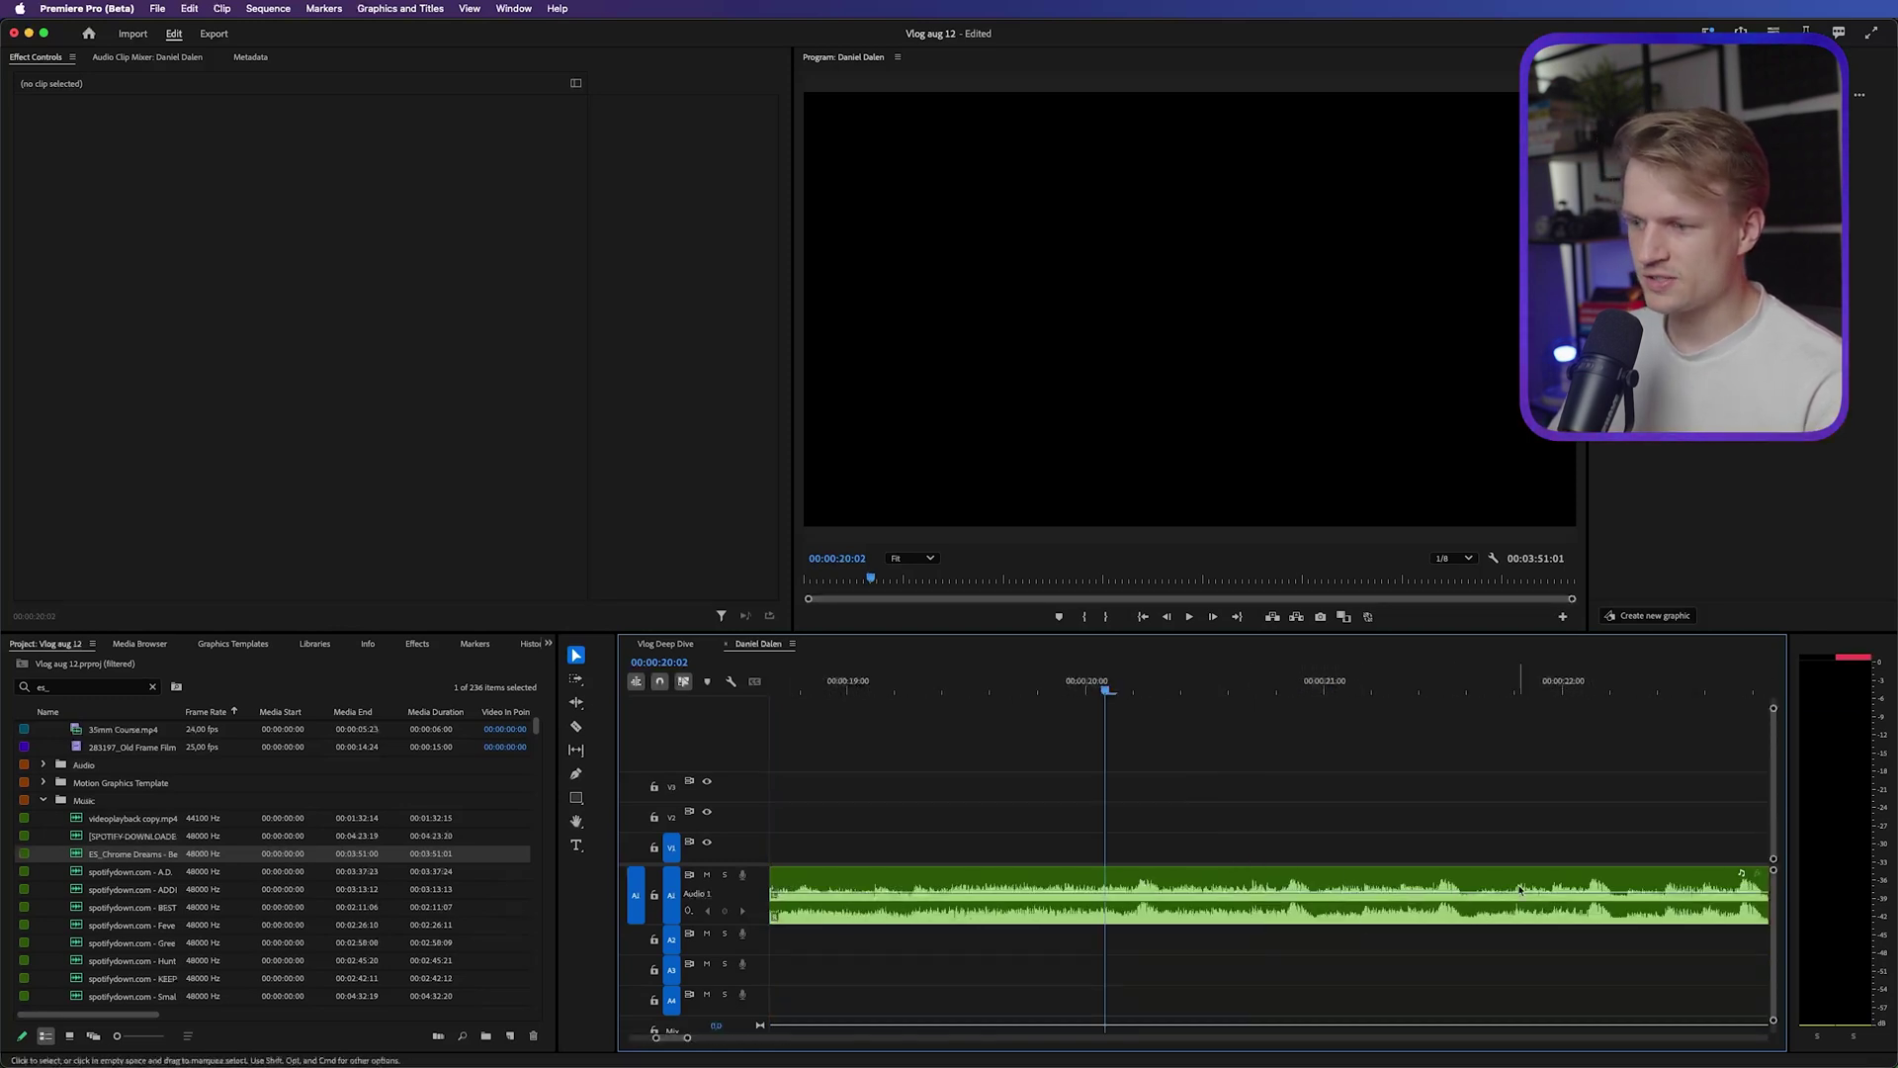
left_click(1274, 906)
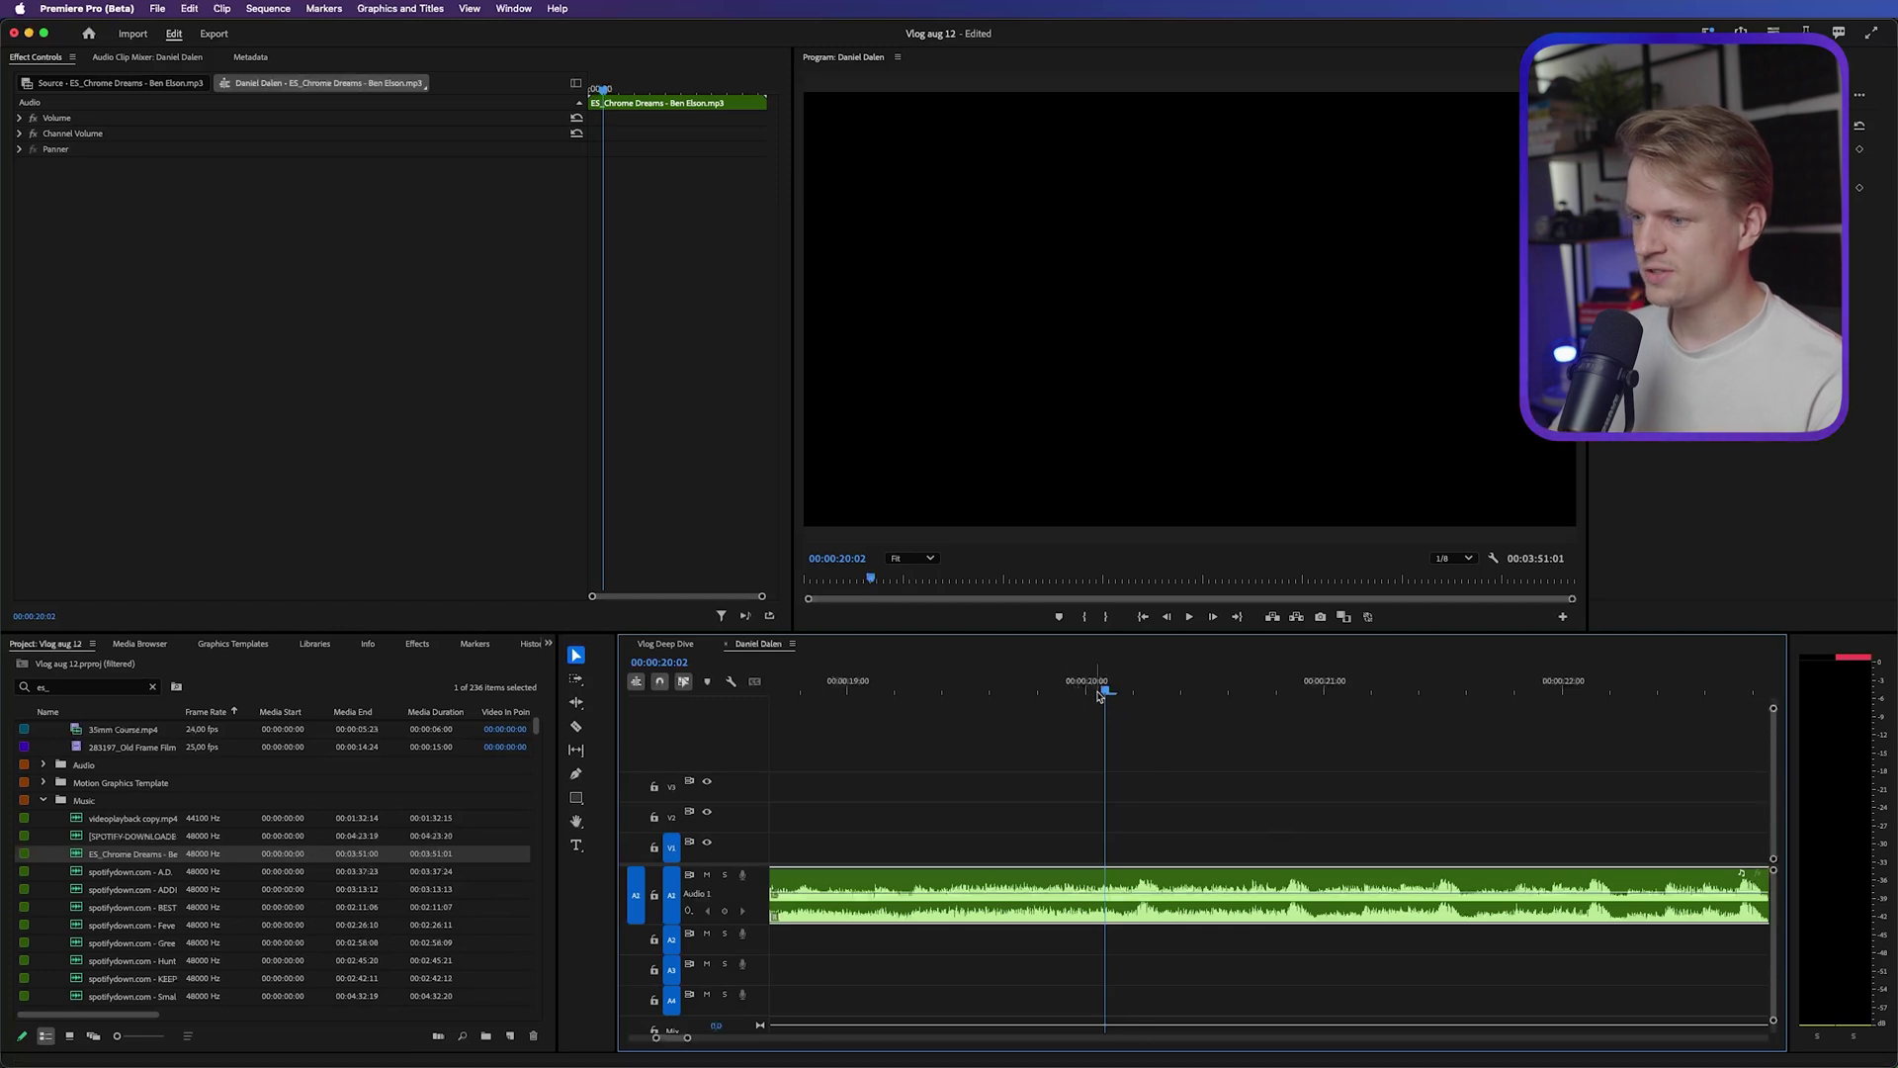
Scrub through the Chrome Dreams music to locate the beat at 00:00:19:08
left_click_drag(1110, 693, 1139, 693)
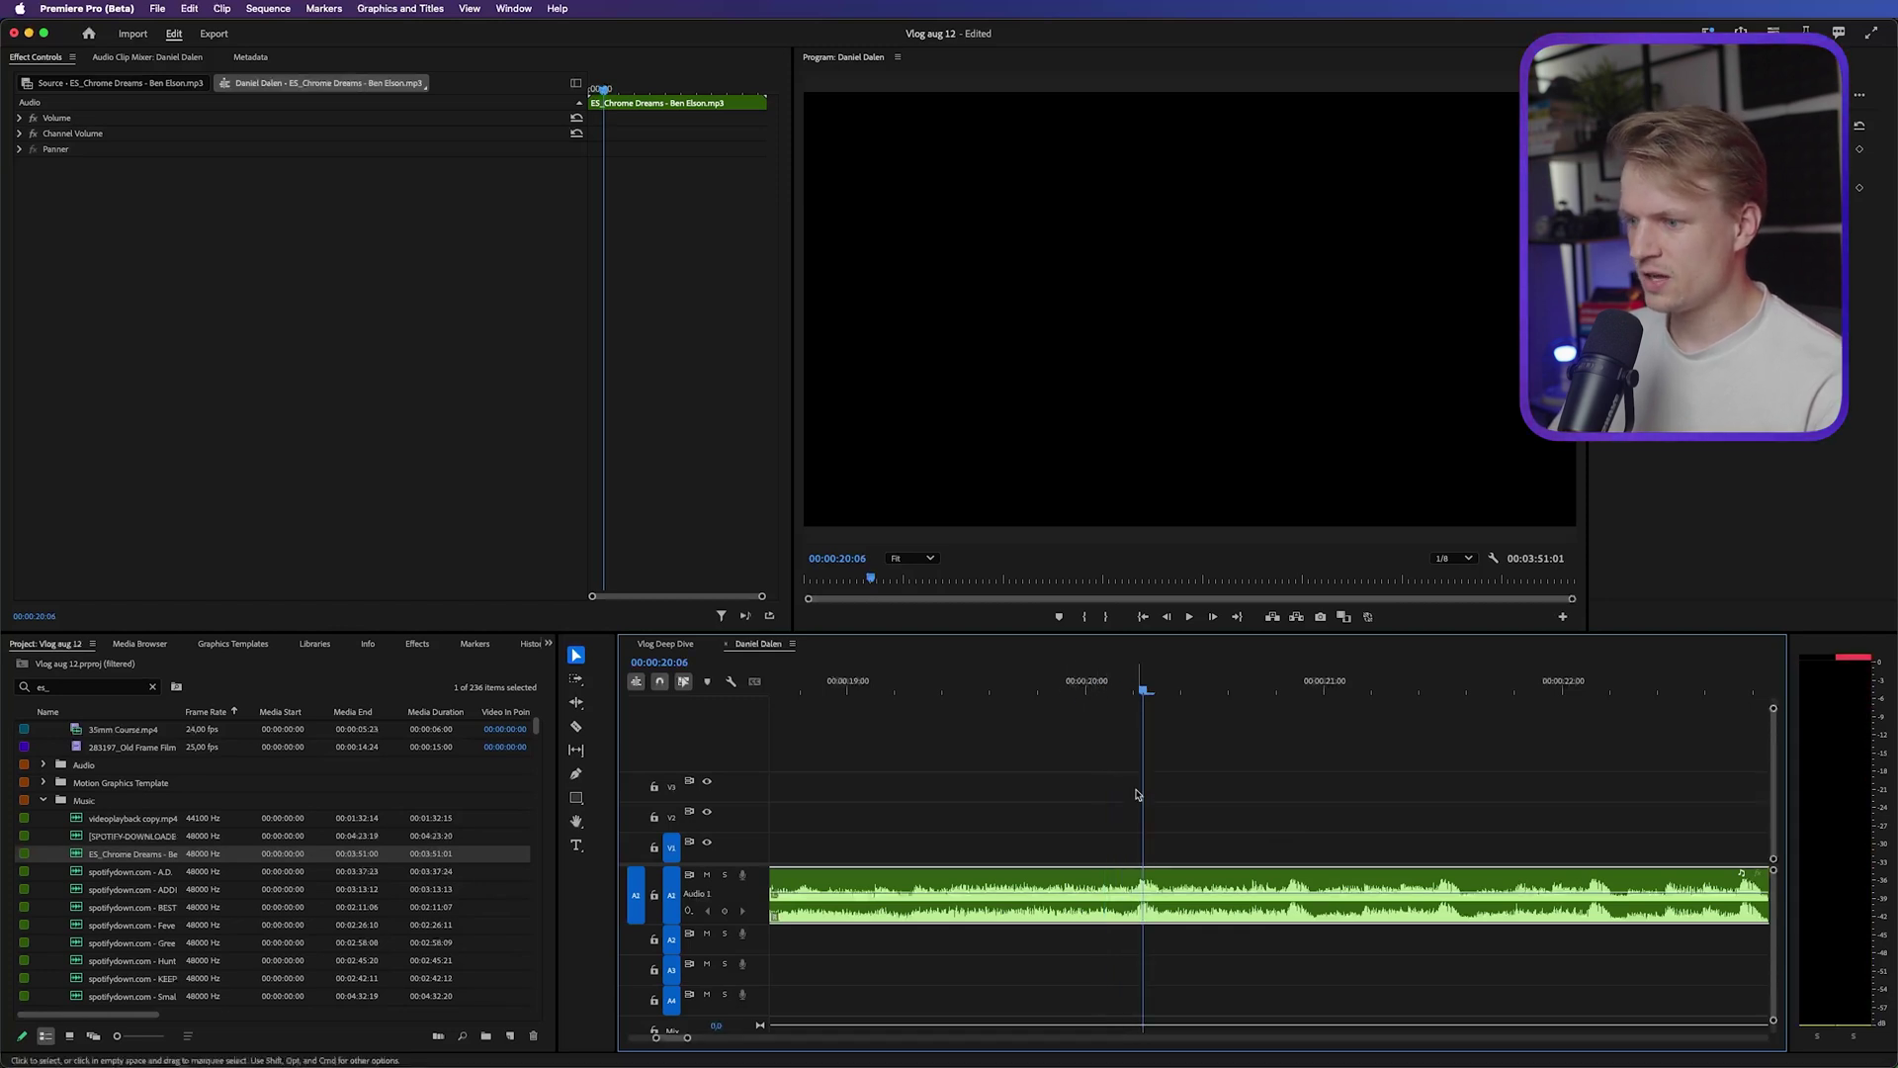
left_click(1218, 848)
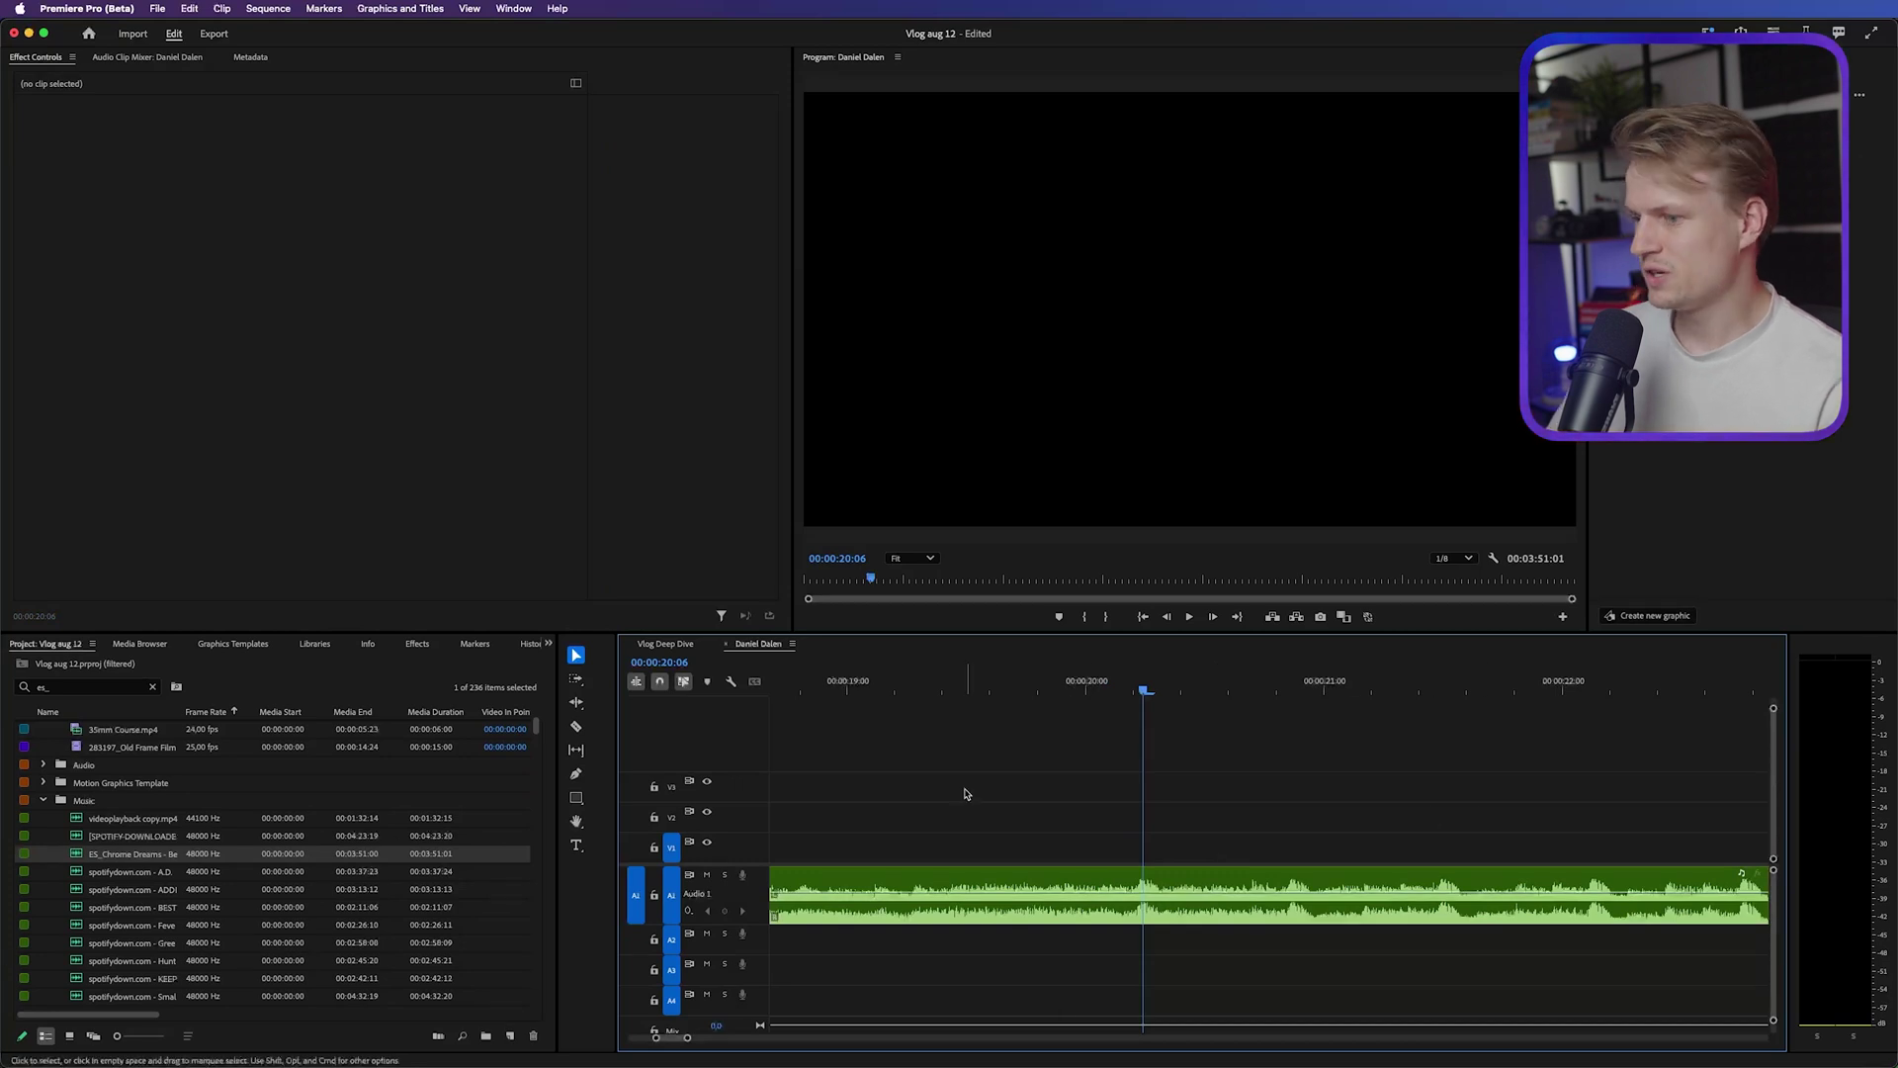
left_click(1183, 872)
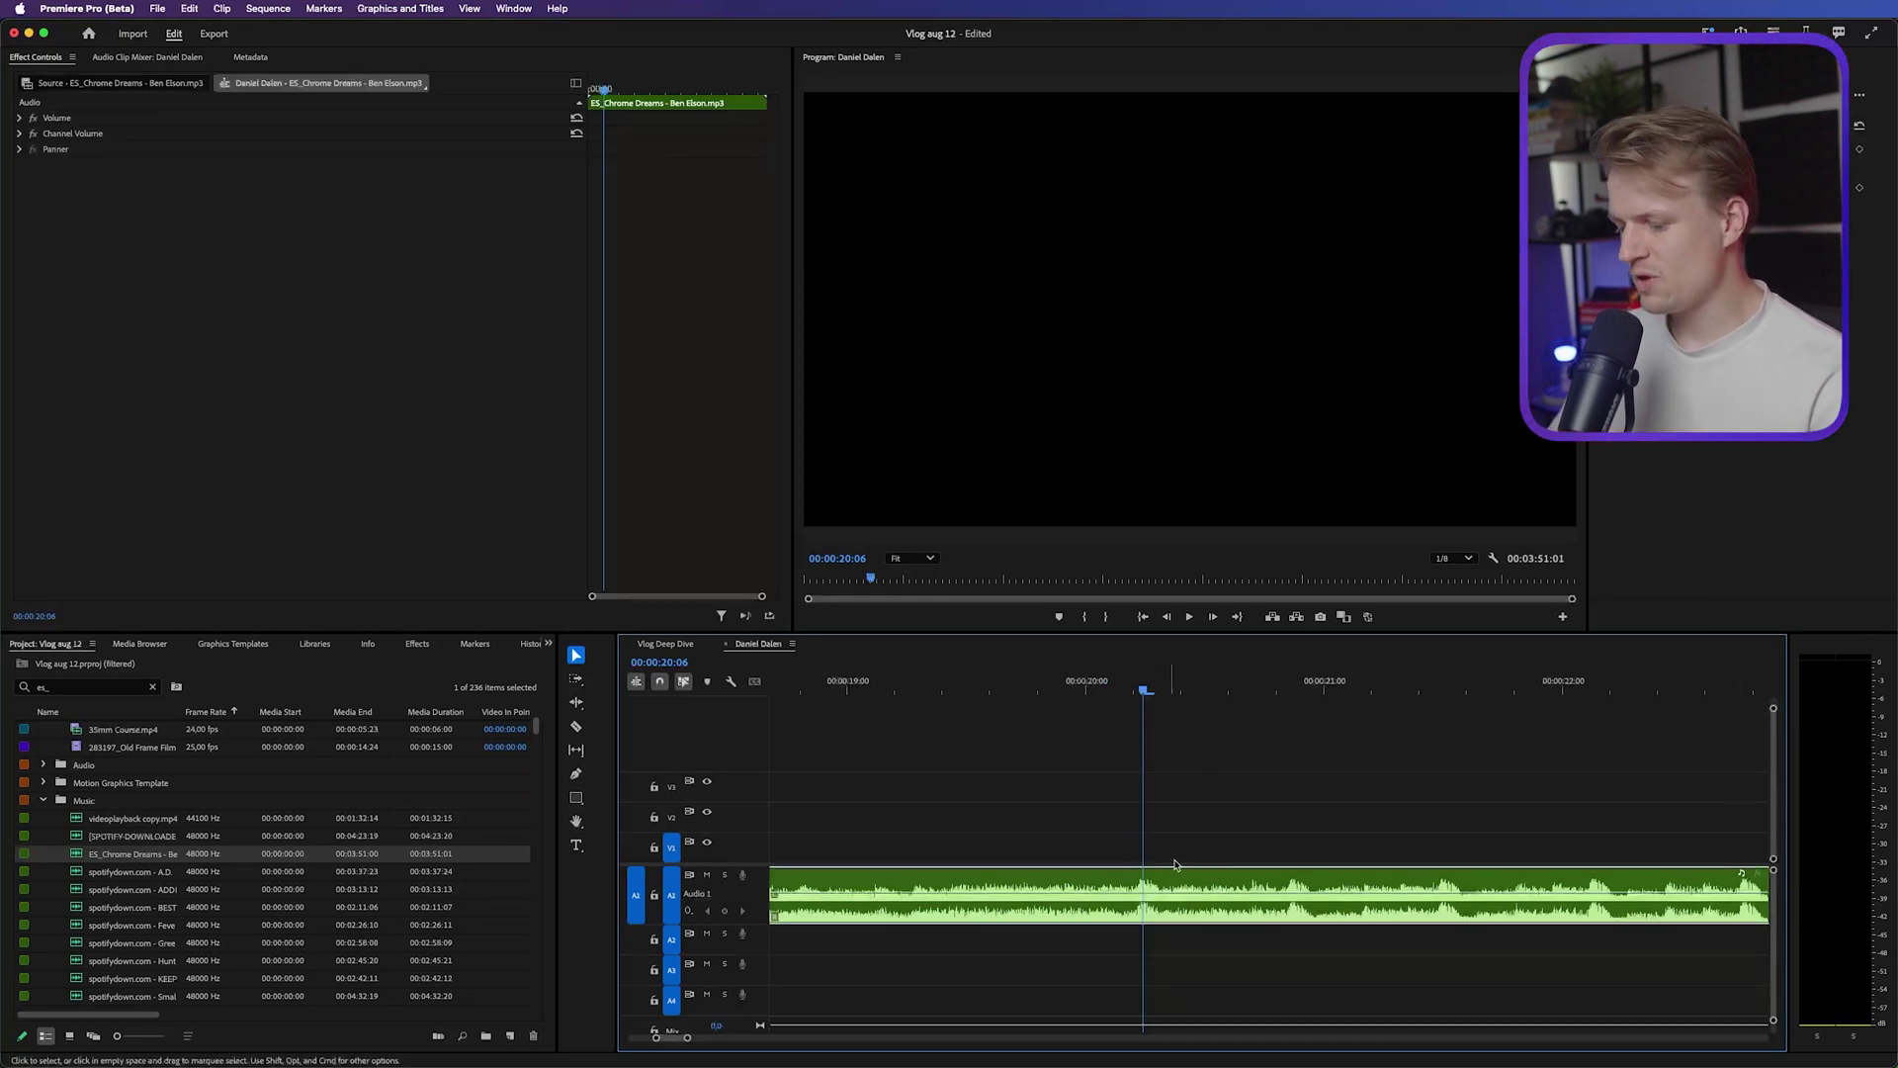
left_click_drag(1298, 807, 1159, 940)
key("u")
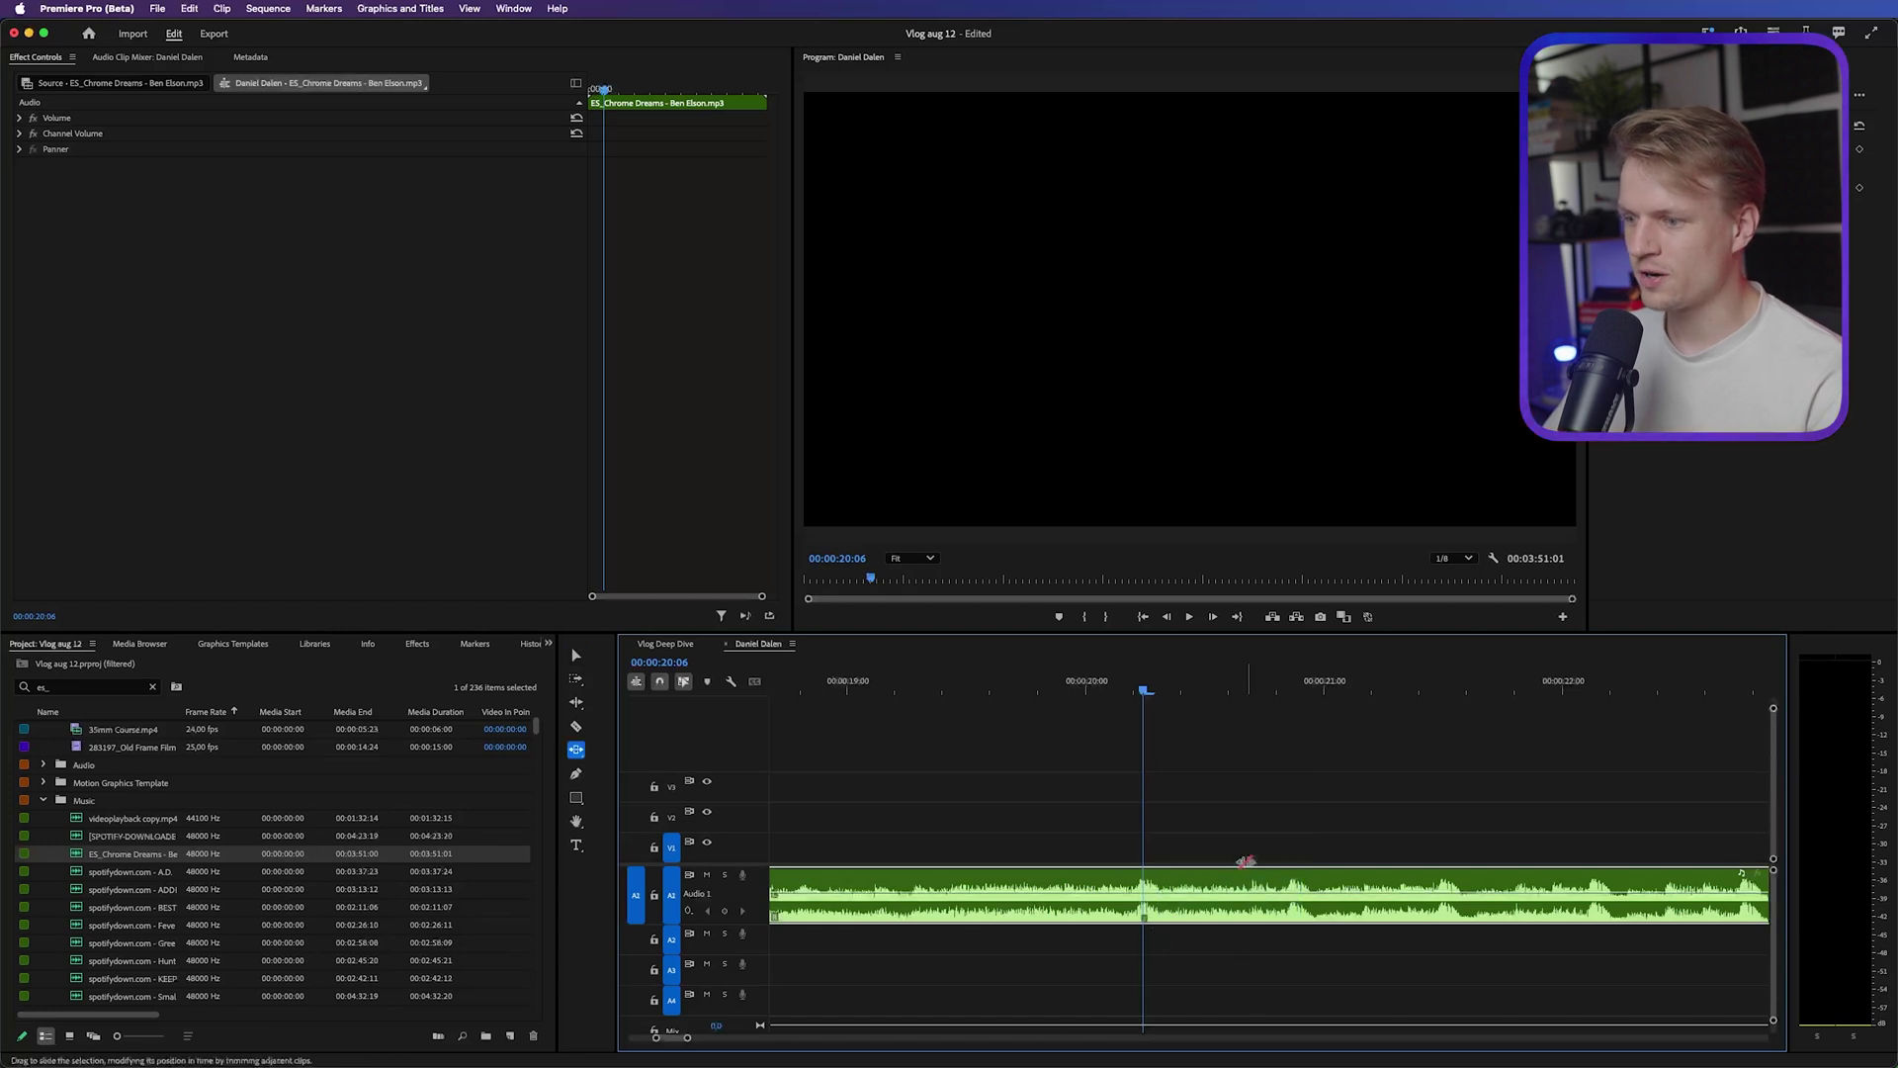
key("v")
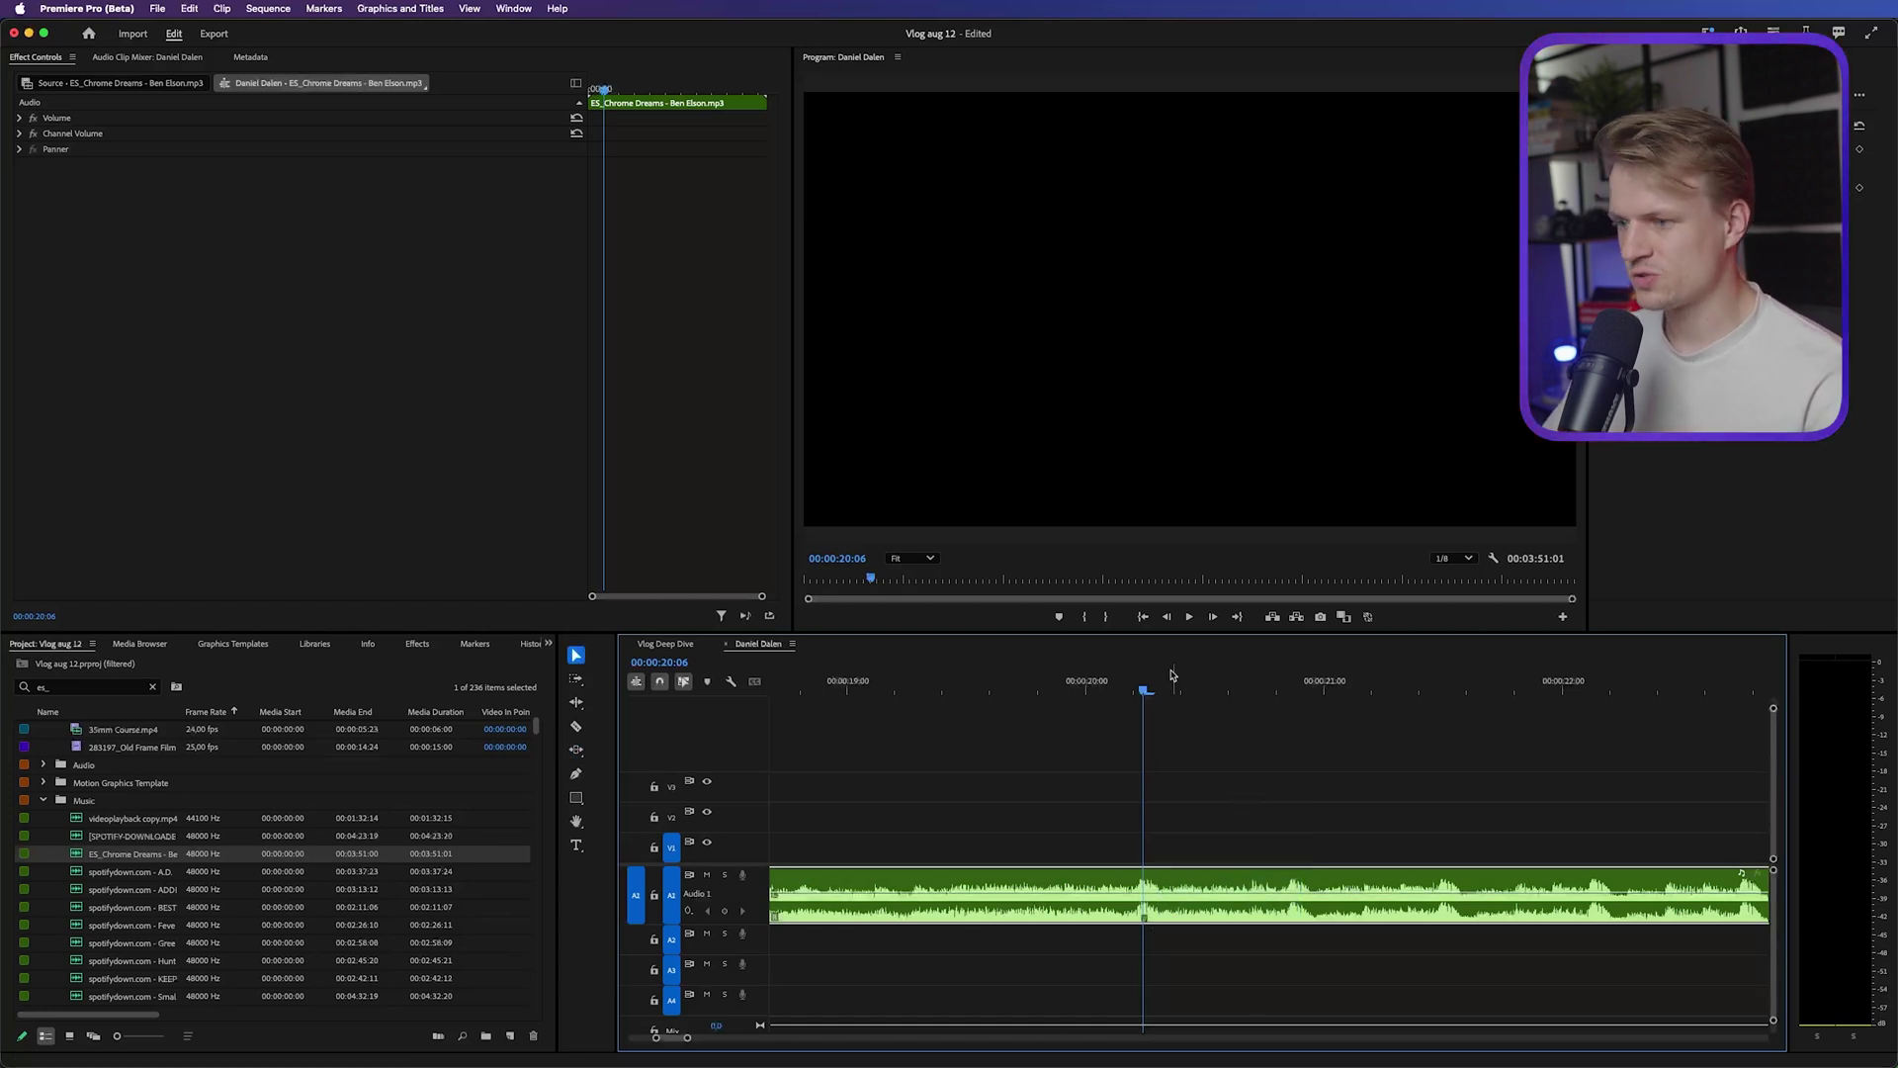
left_click_drag(1196, 689, 1438, 695)
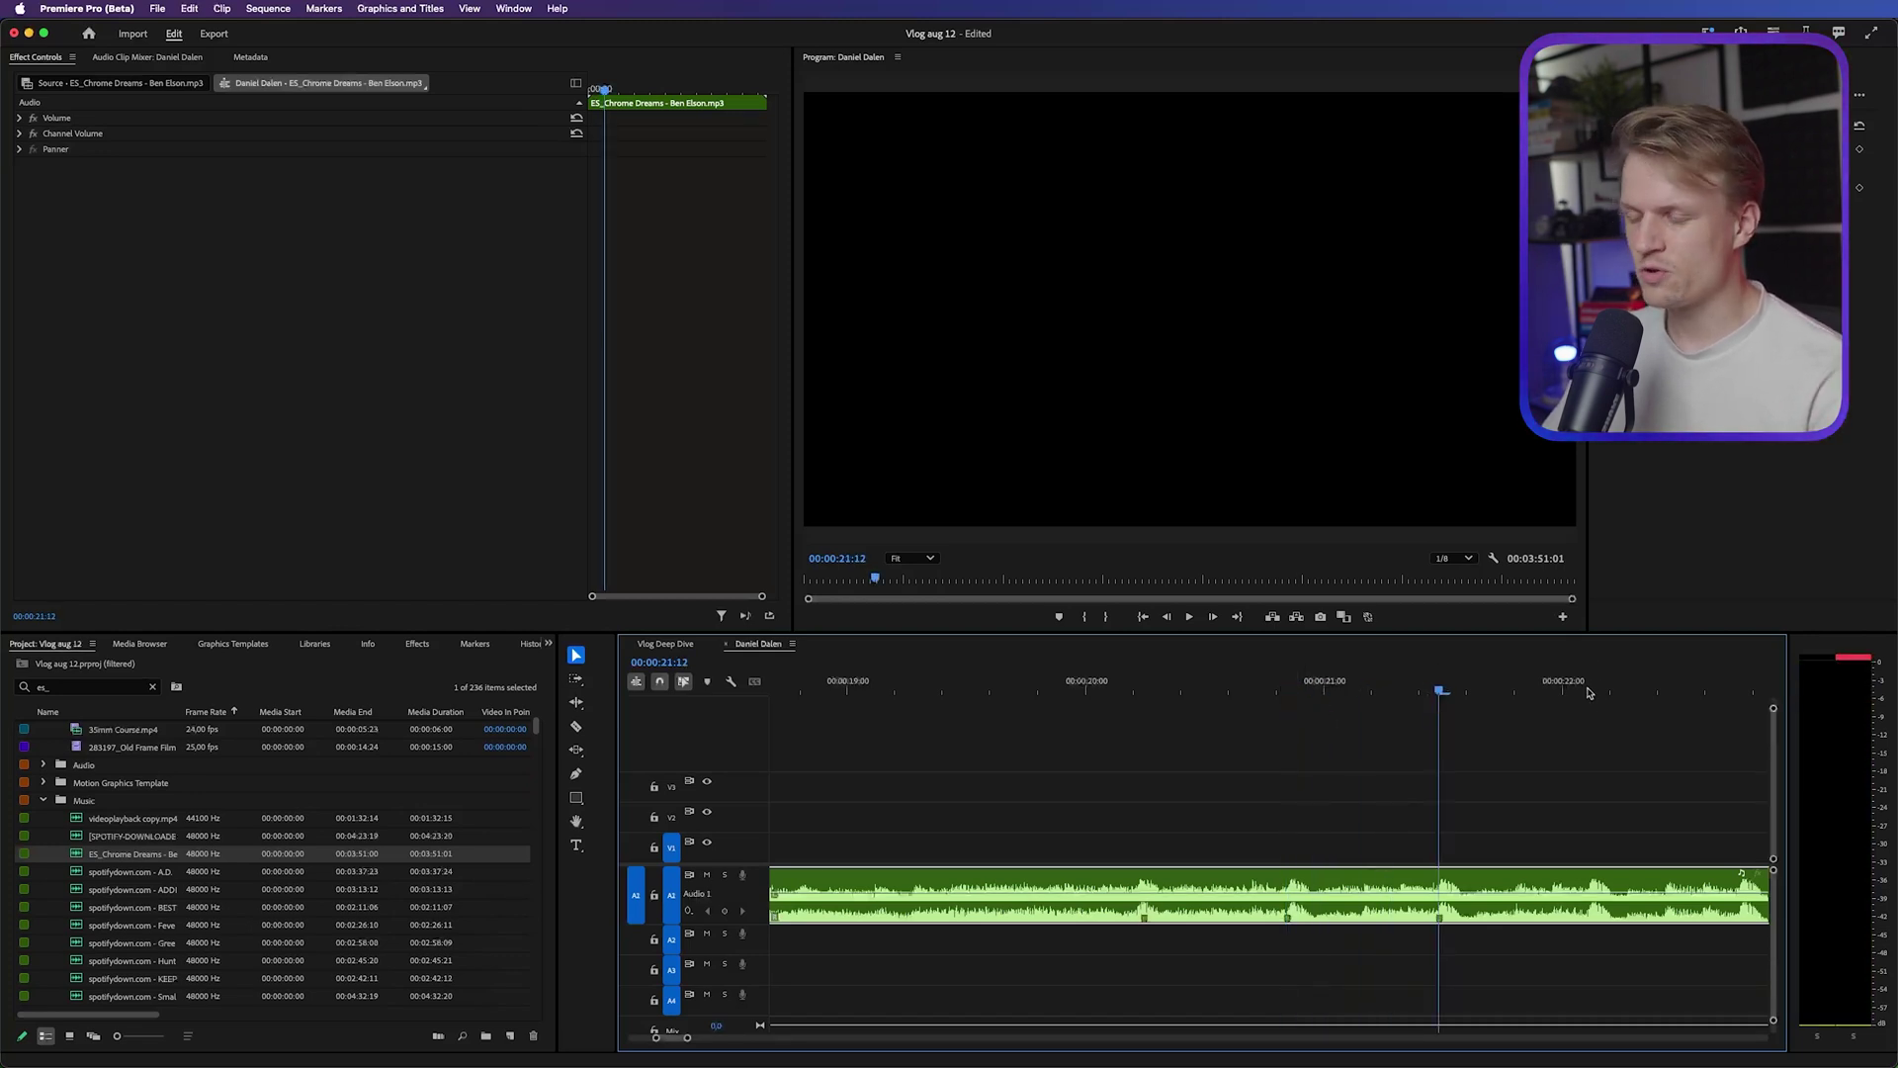
left_click_drag(1539, 687, 1638, 692)
key("minus")
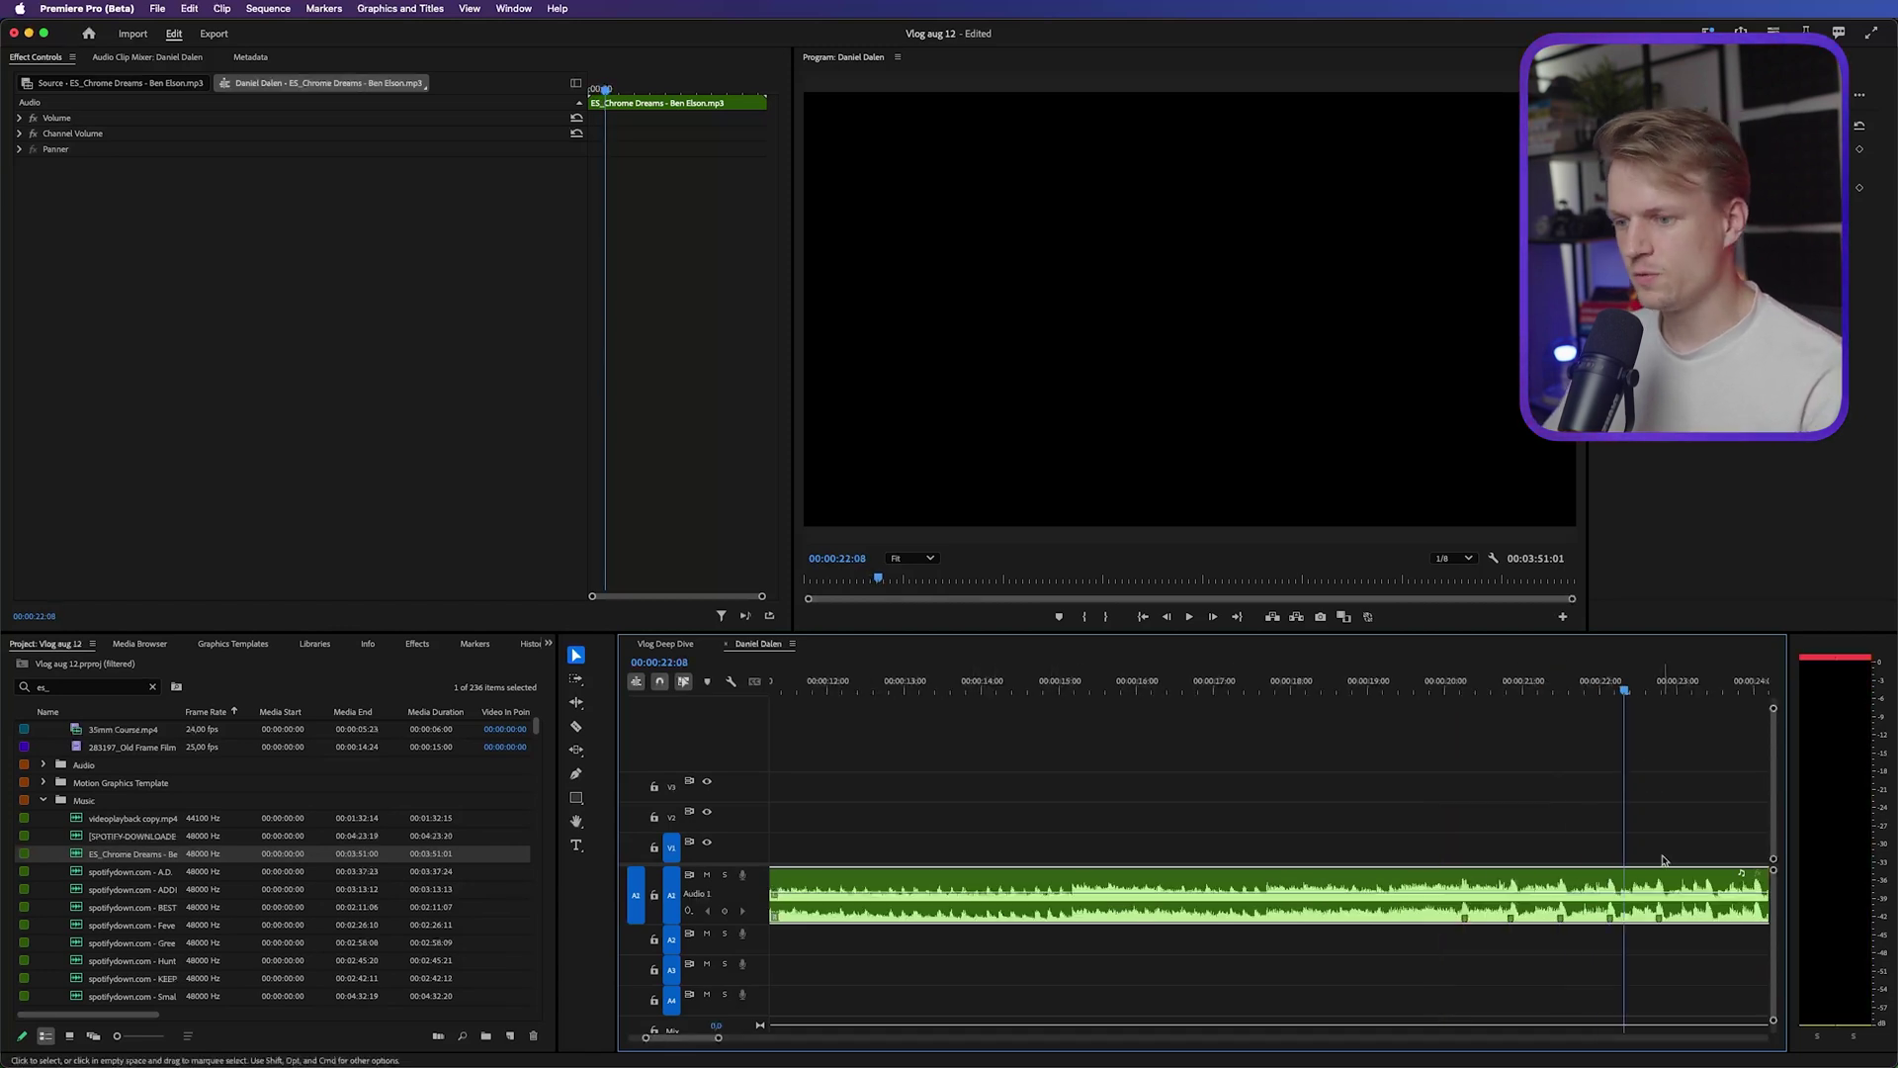
key("minus")
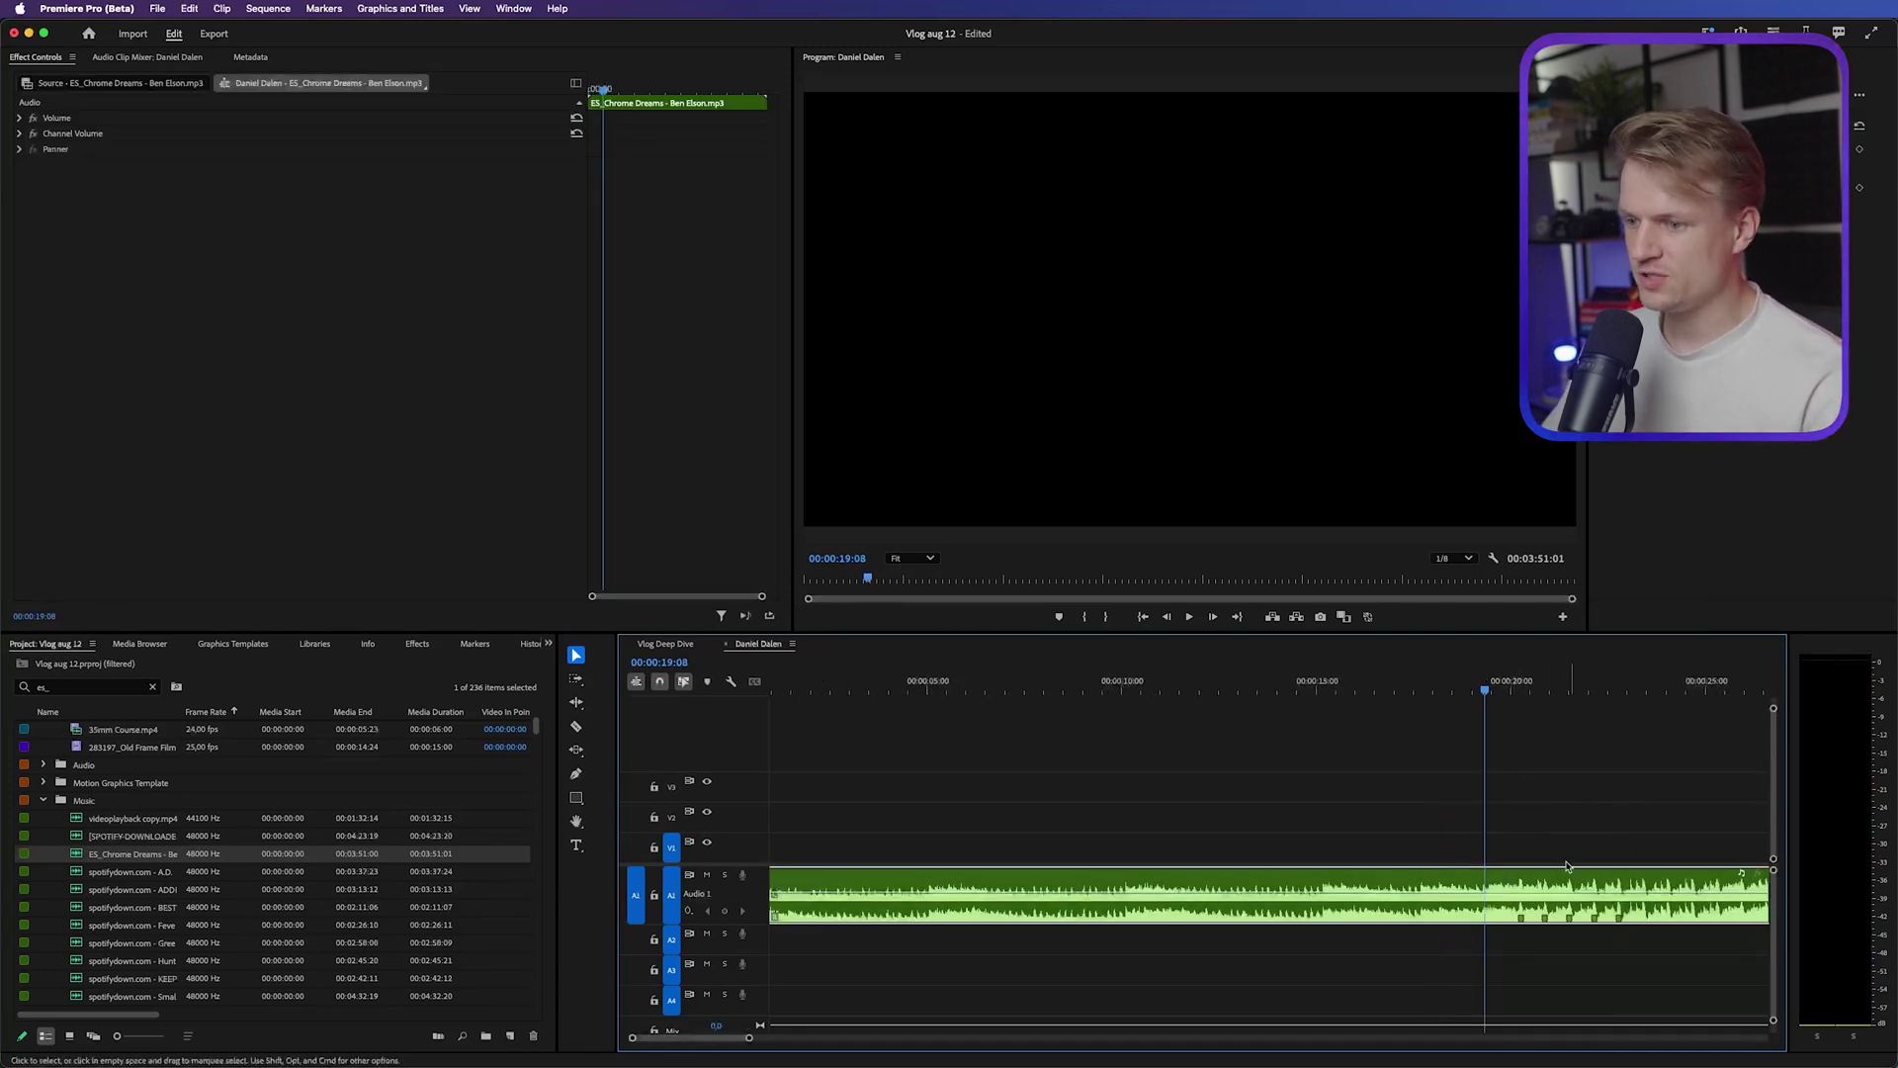
Split the music at 00:00:19:08, delete the intro, and remove the gap so it starts at 00:00
key("super+k")
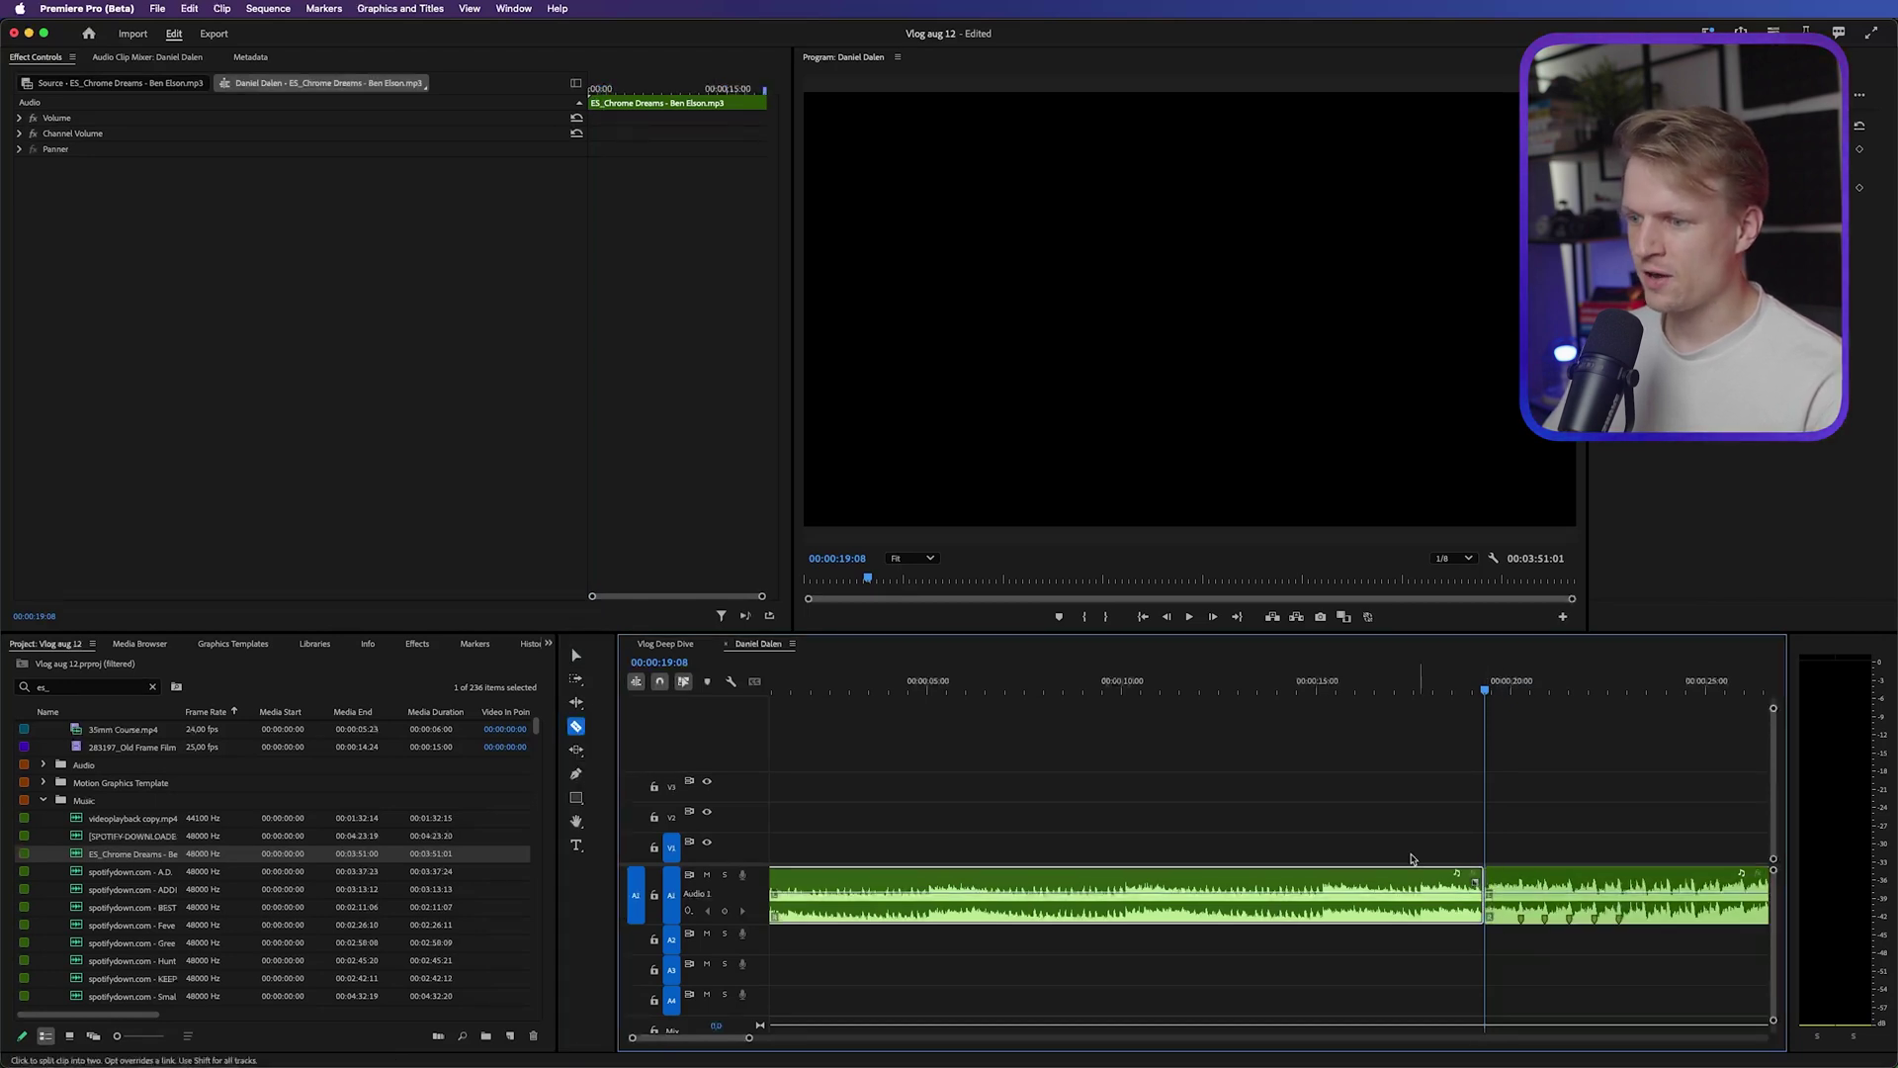
left_click_drag(1182, 826, 1017, 995)
key("Delete")
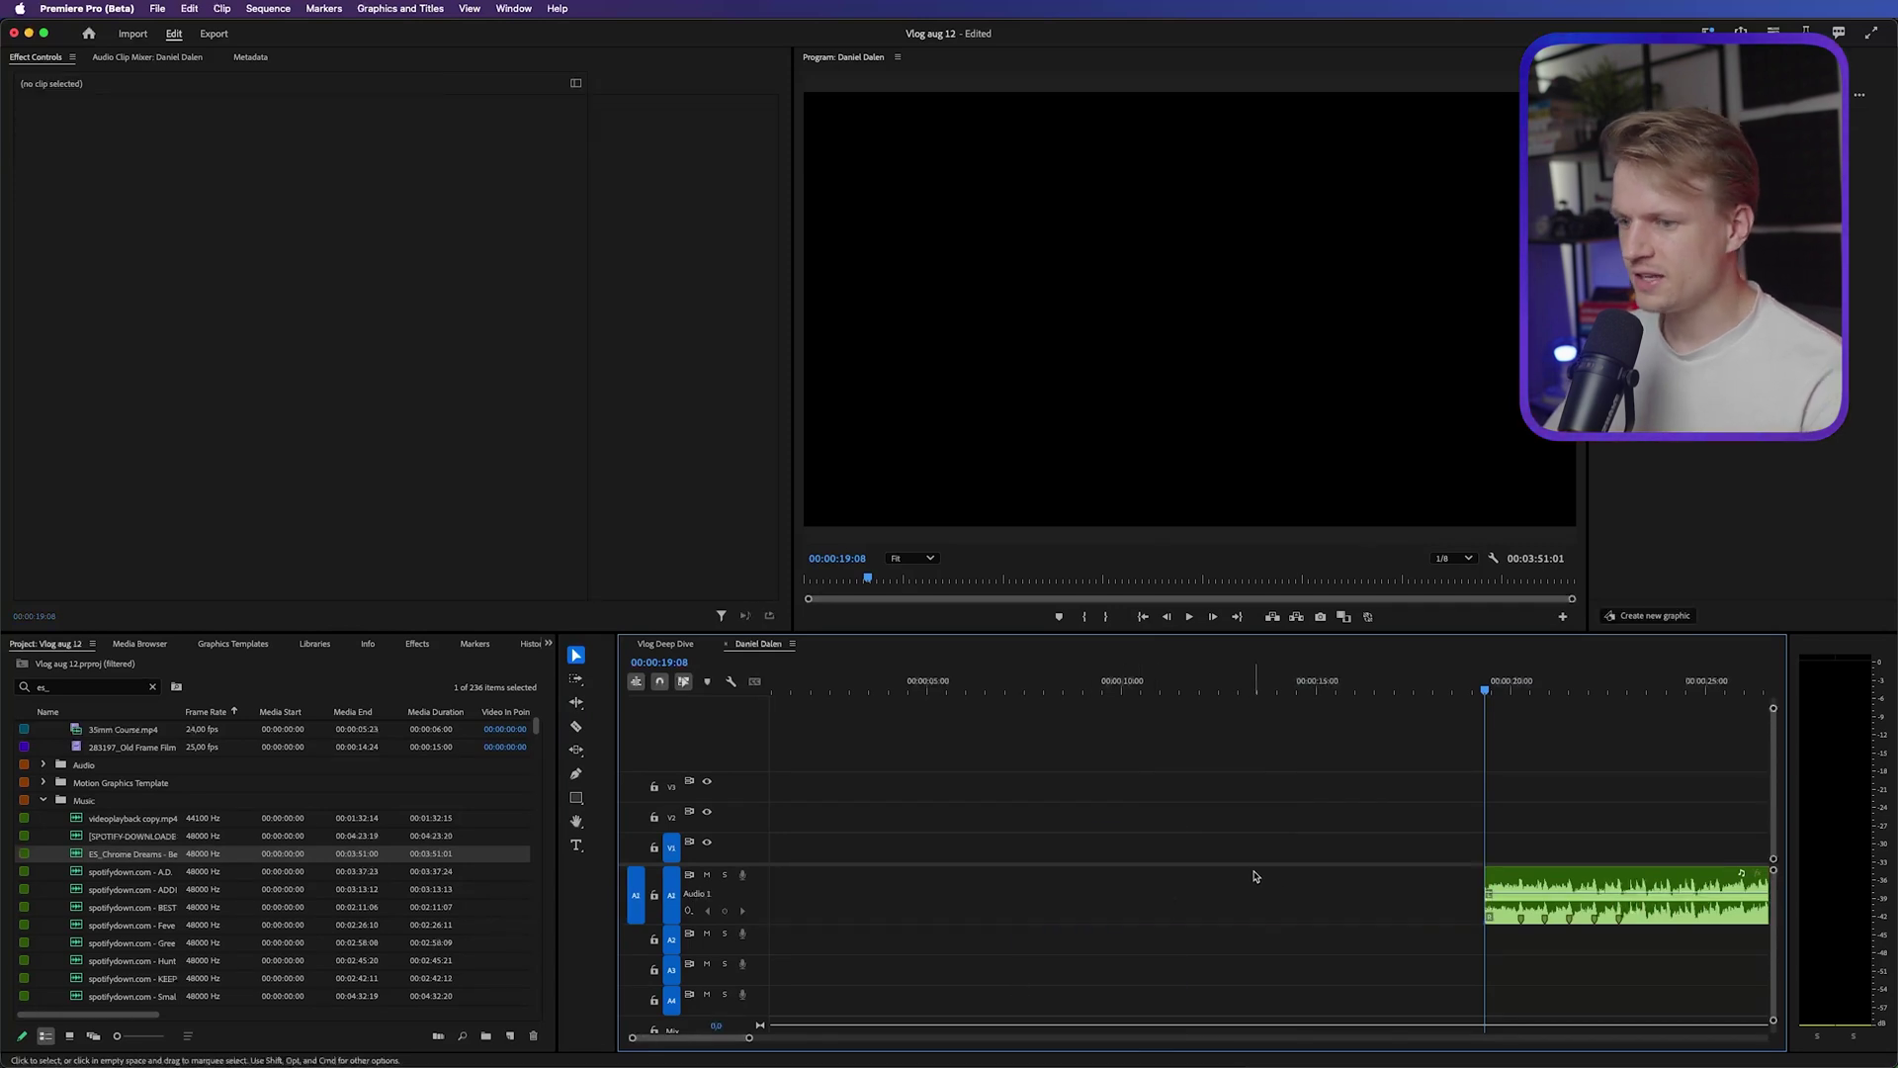
left_click(1263, 875)
key("Delete")
left_click(1080, 902)
Preview C2687.MP4 in the Source monitor and place it on V1 at the sequence start
left_click(152, 686)
double_click(94, 888)
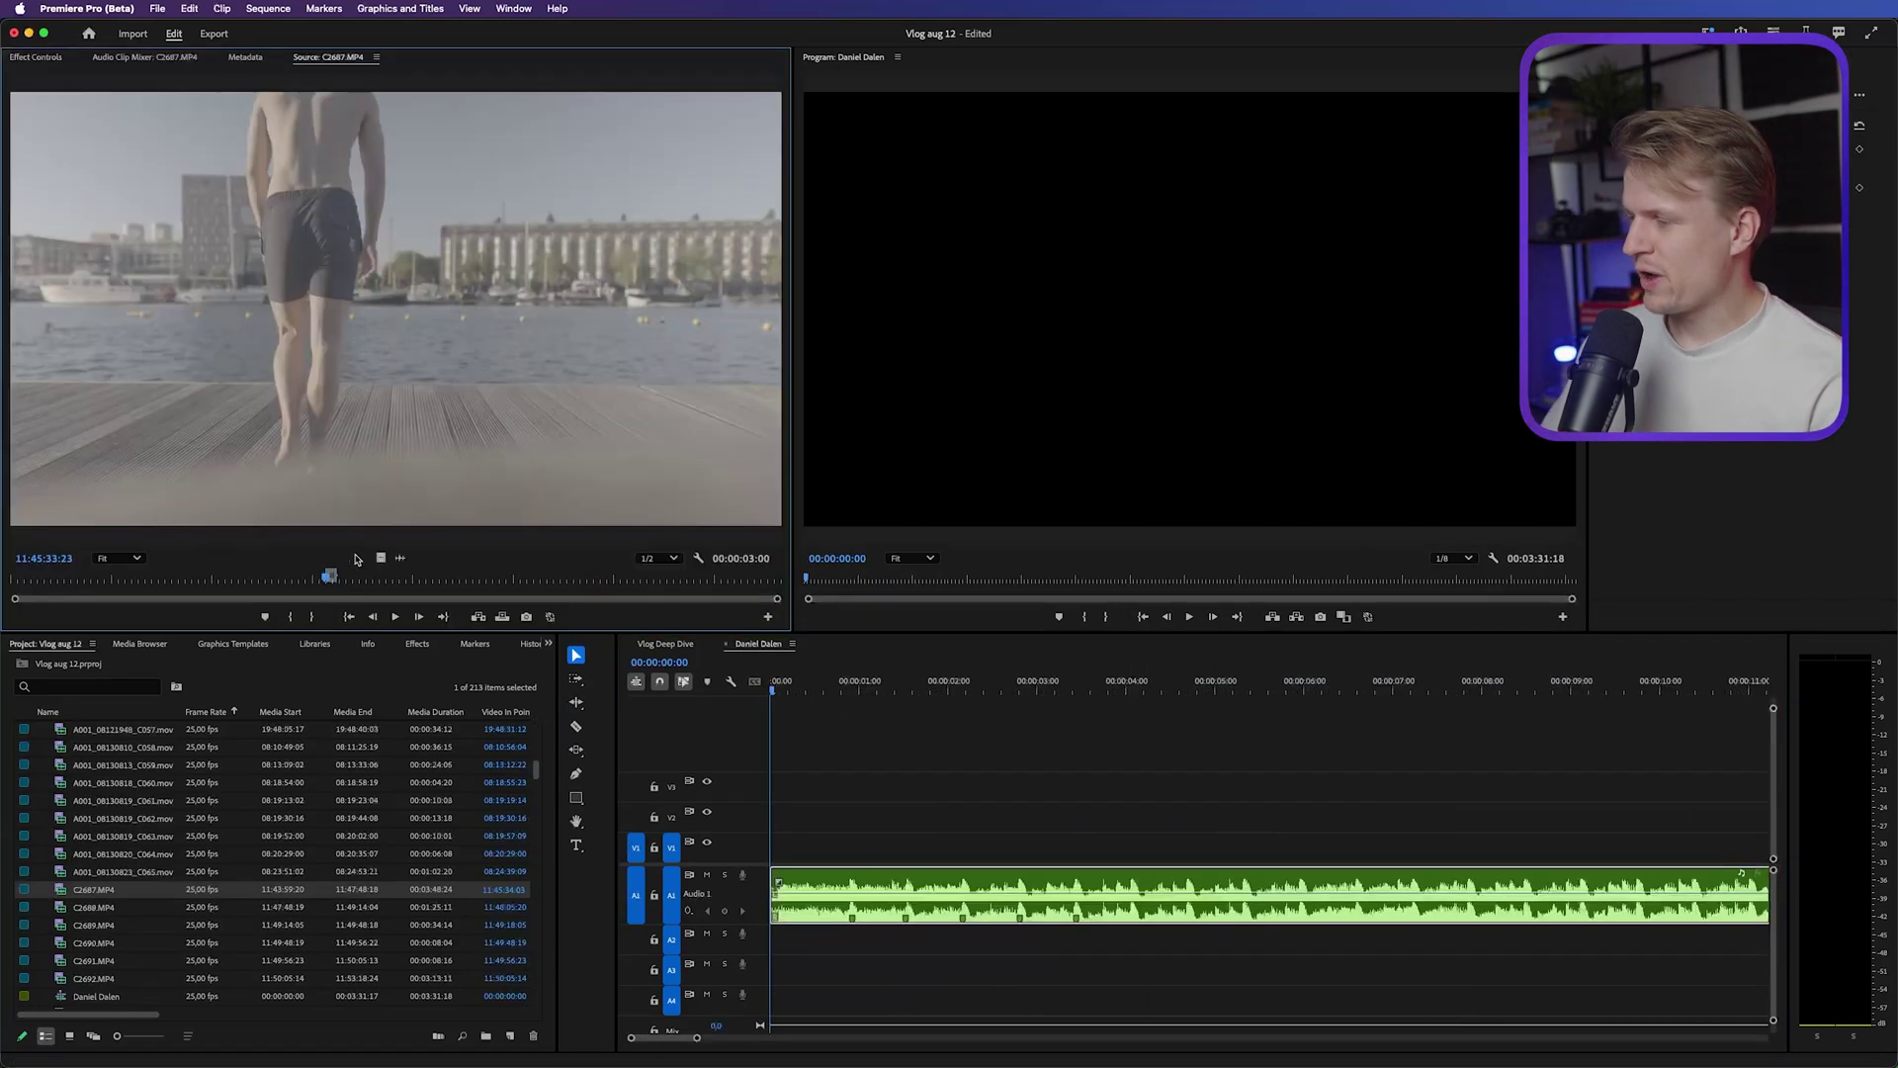
key("space")
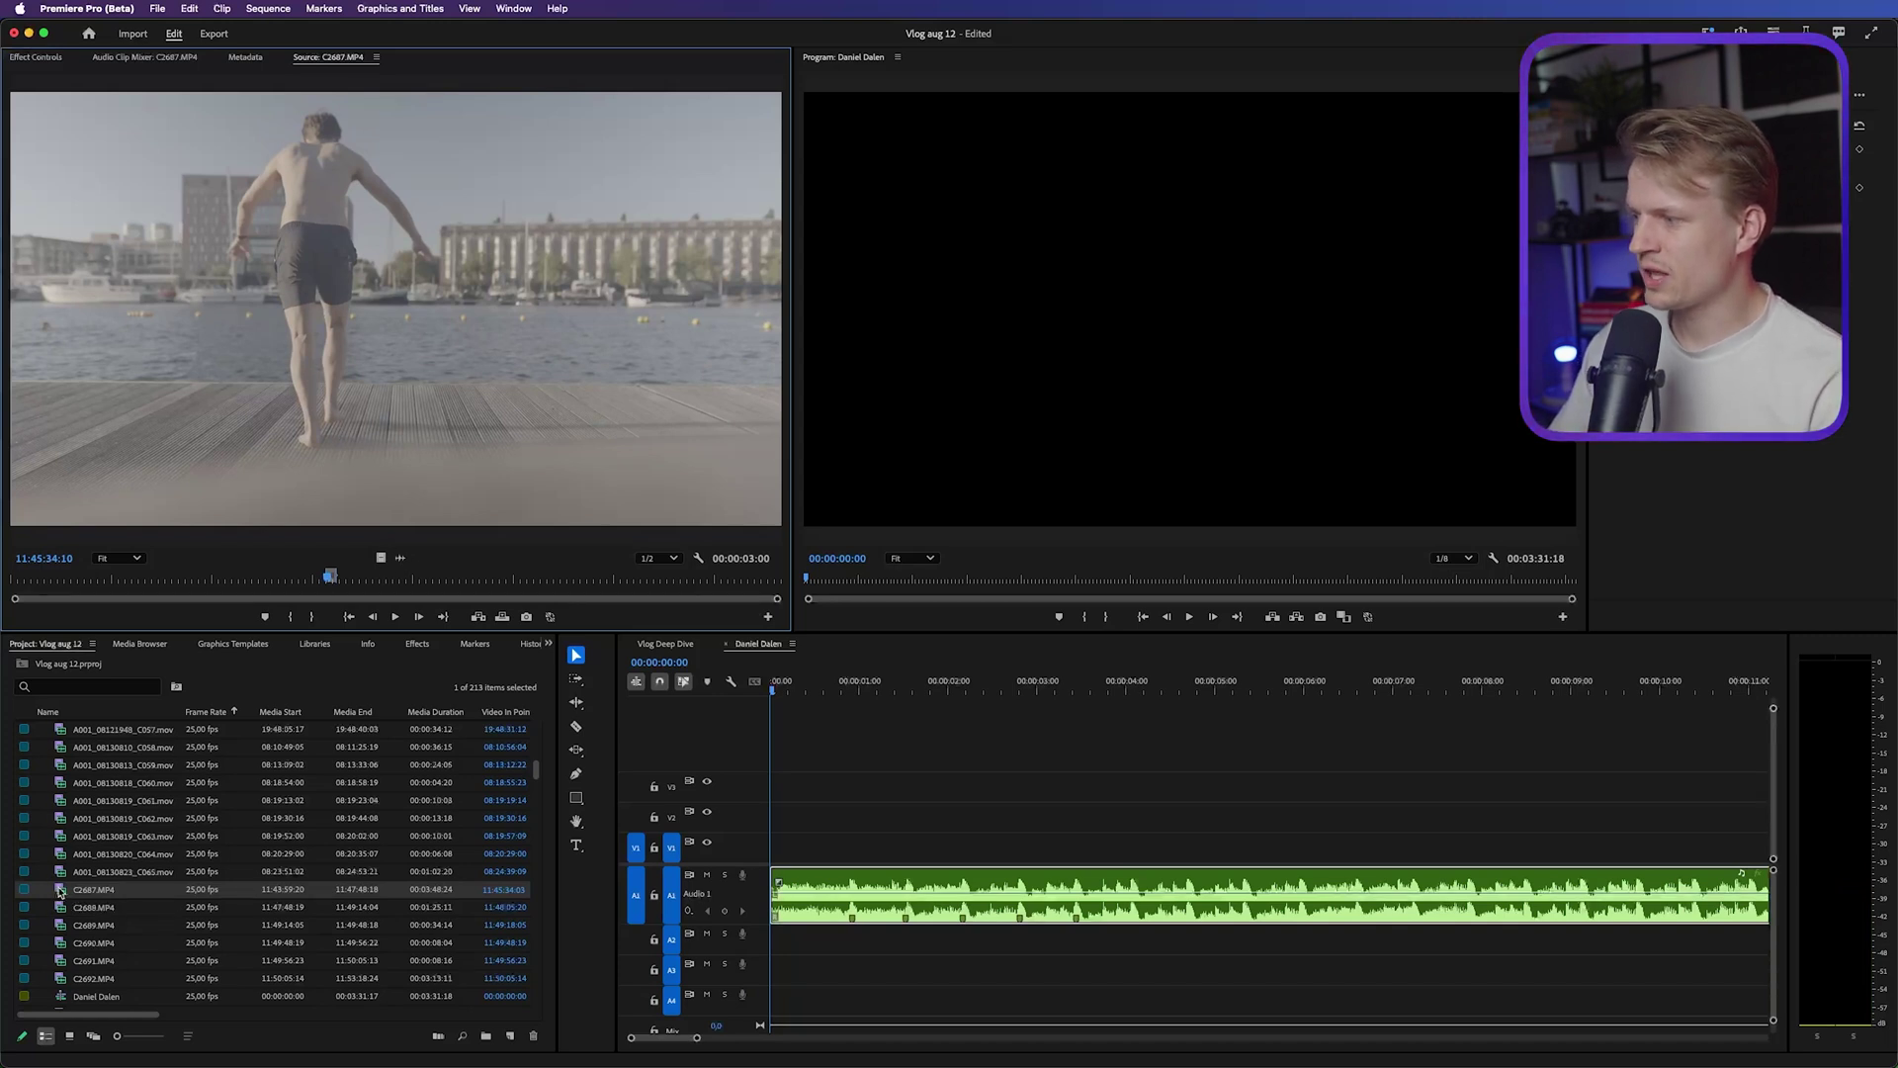
left_click(327, 580)
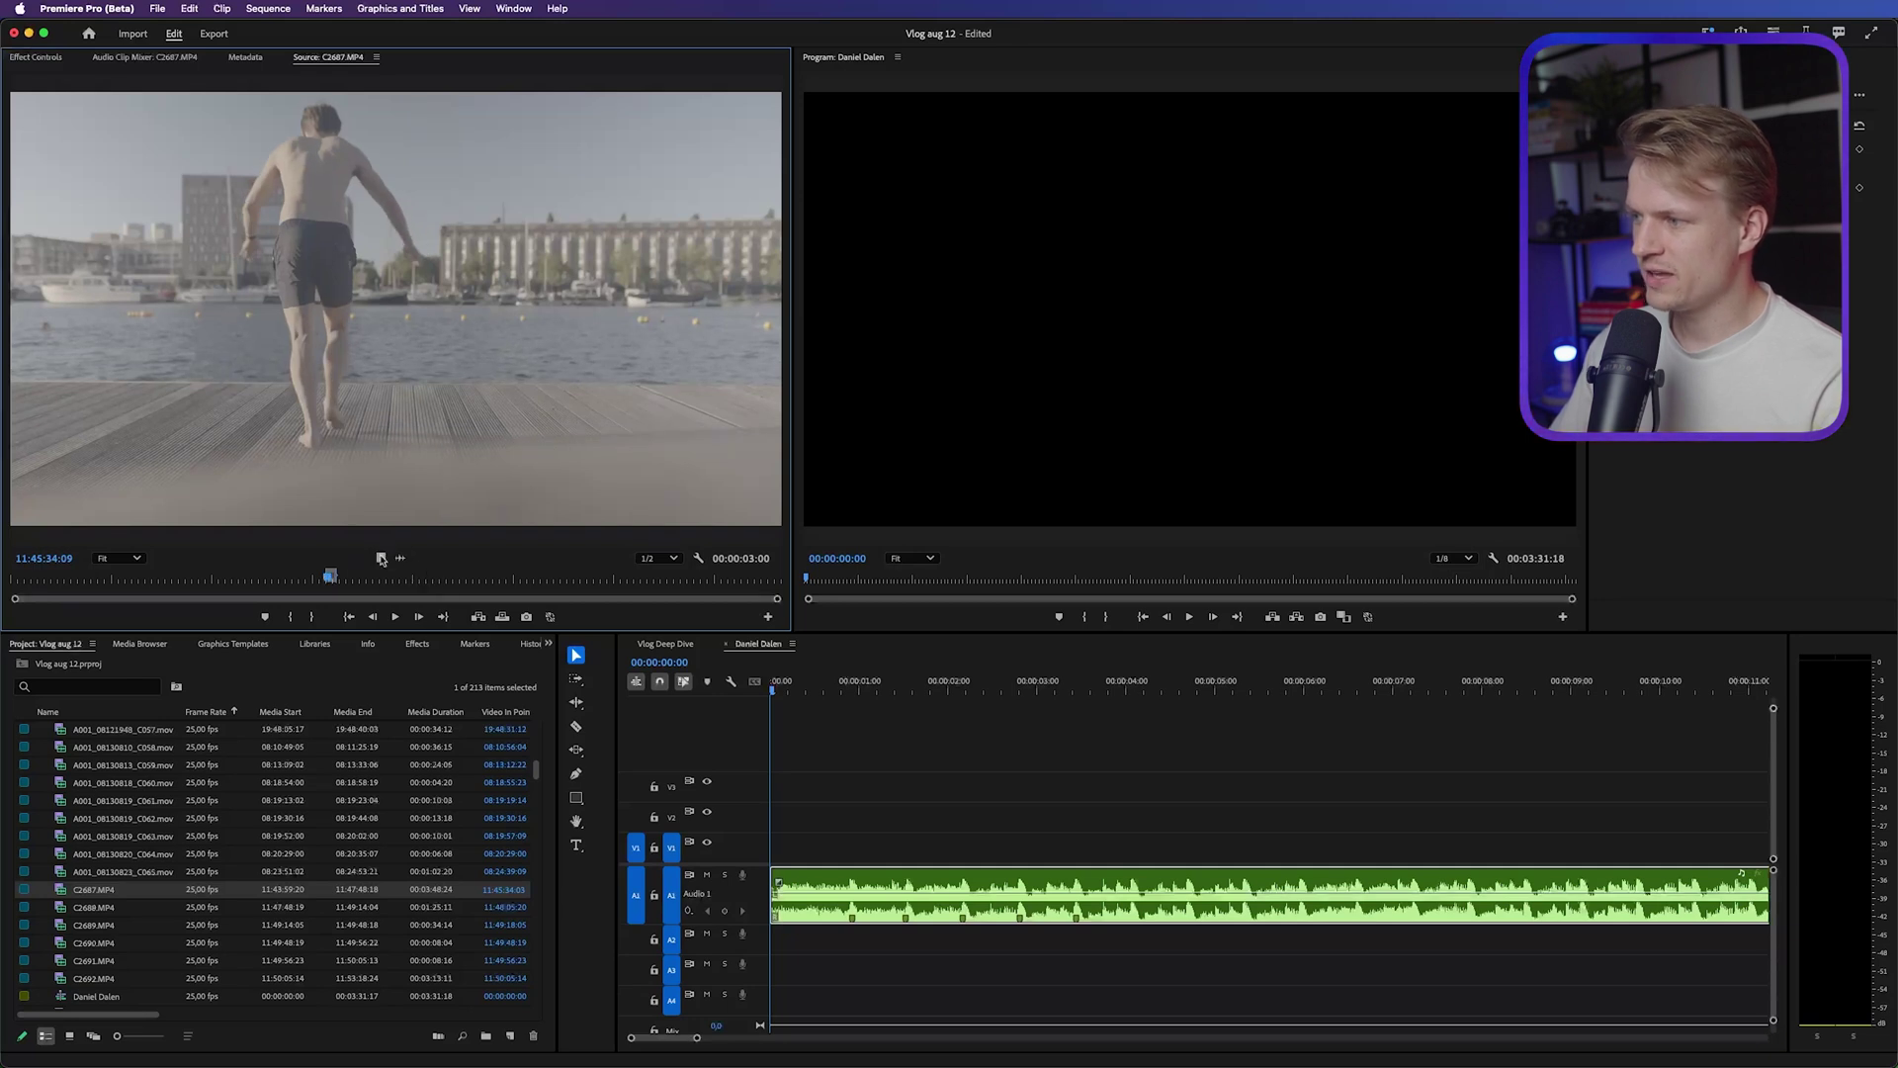
left_click_drag(791, 785, 940, 853)
Razor the C2687 clip on V1 at the playhead near 00:00:01:01
key("c")
left_click(899, 852)
left_click(926, 856)
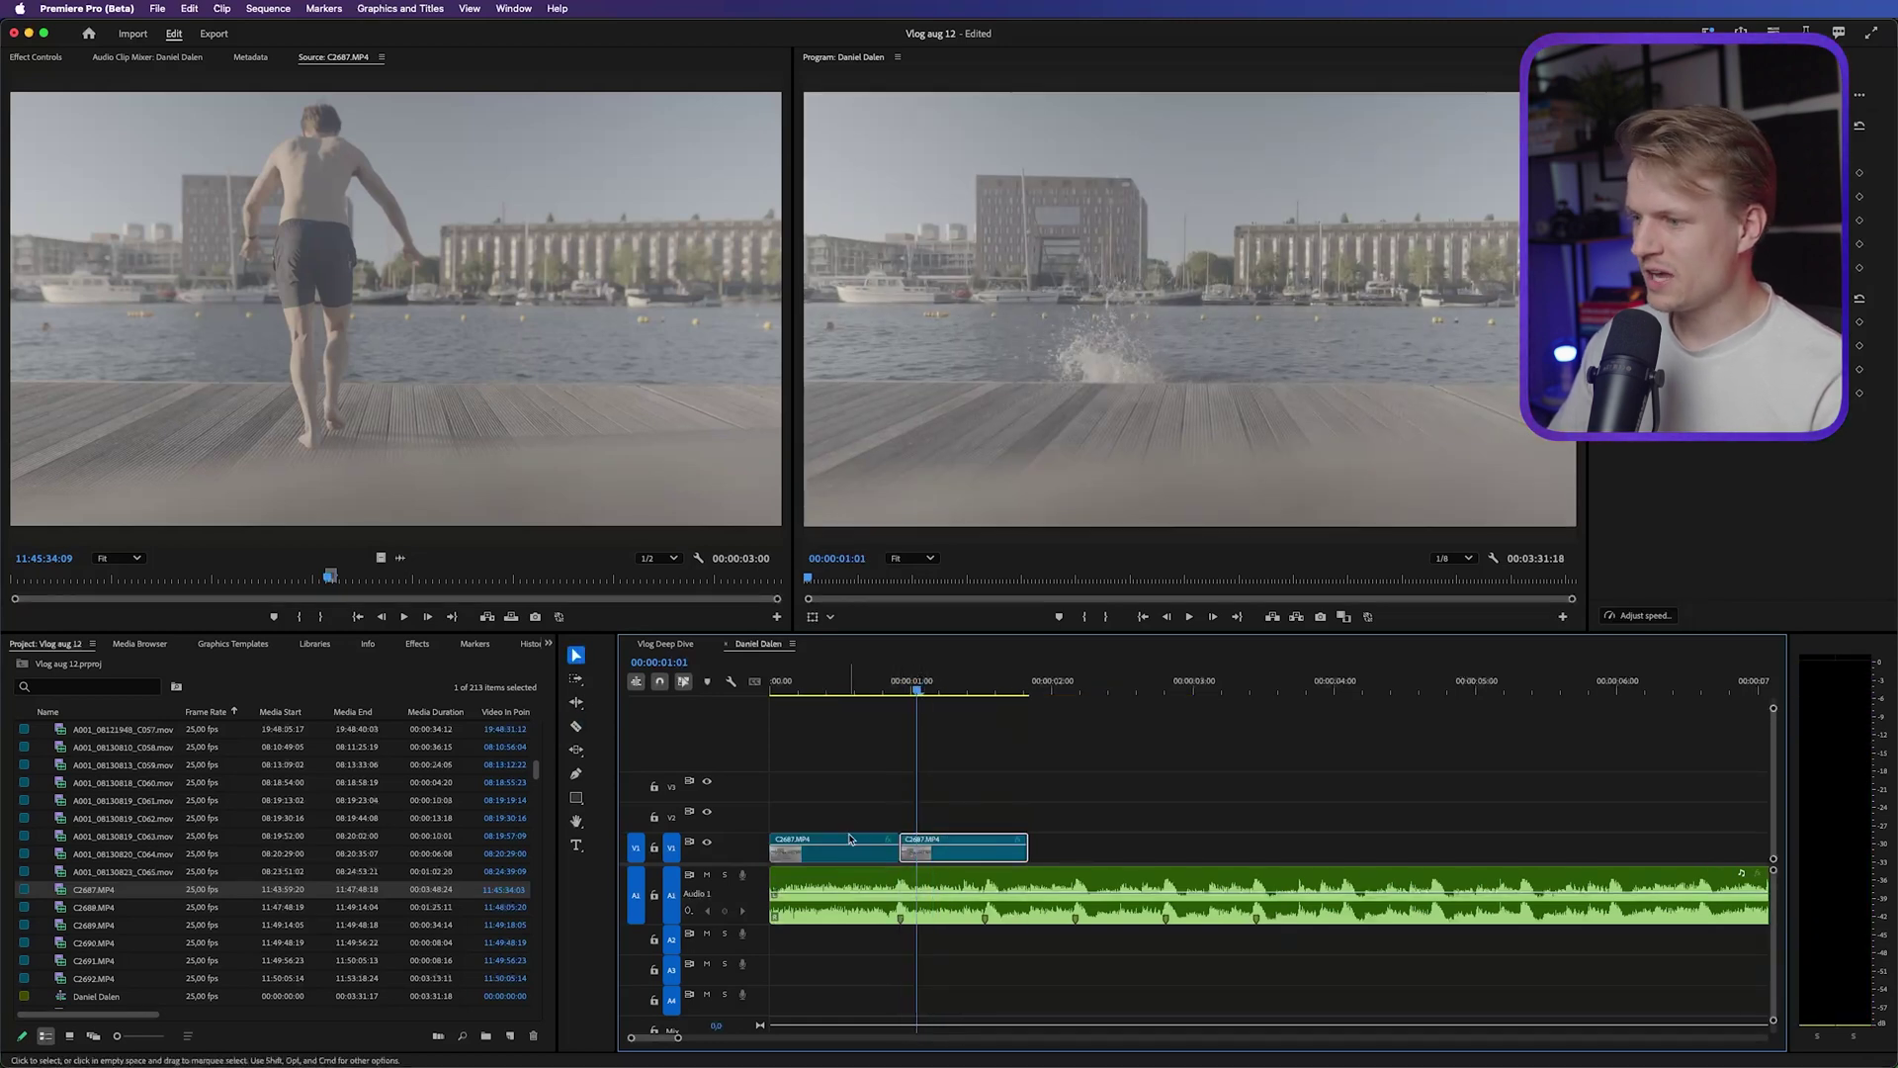
left_click(873, 725)
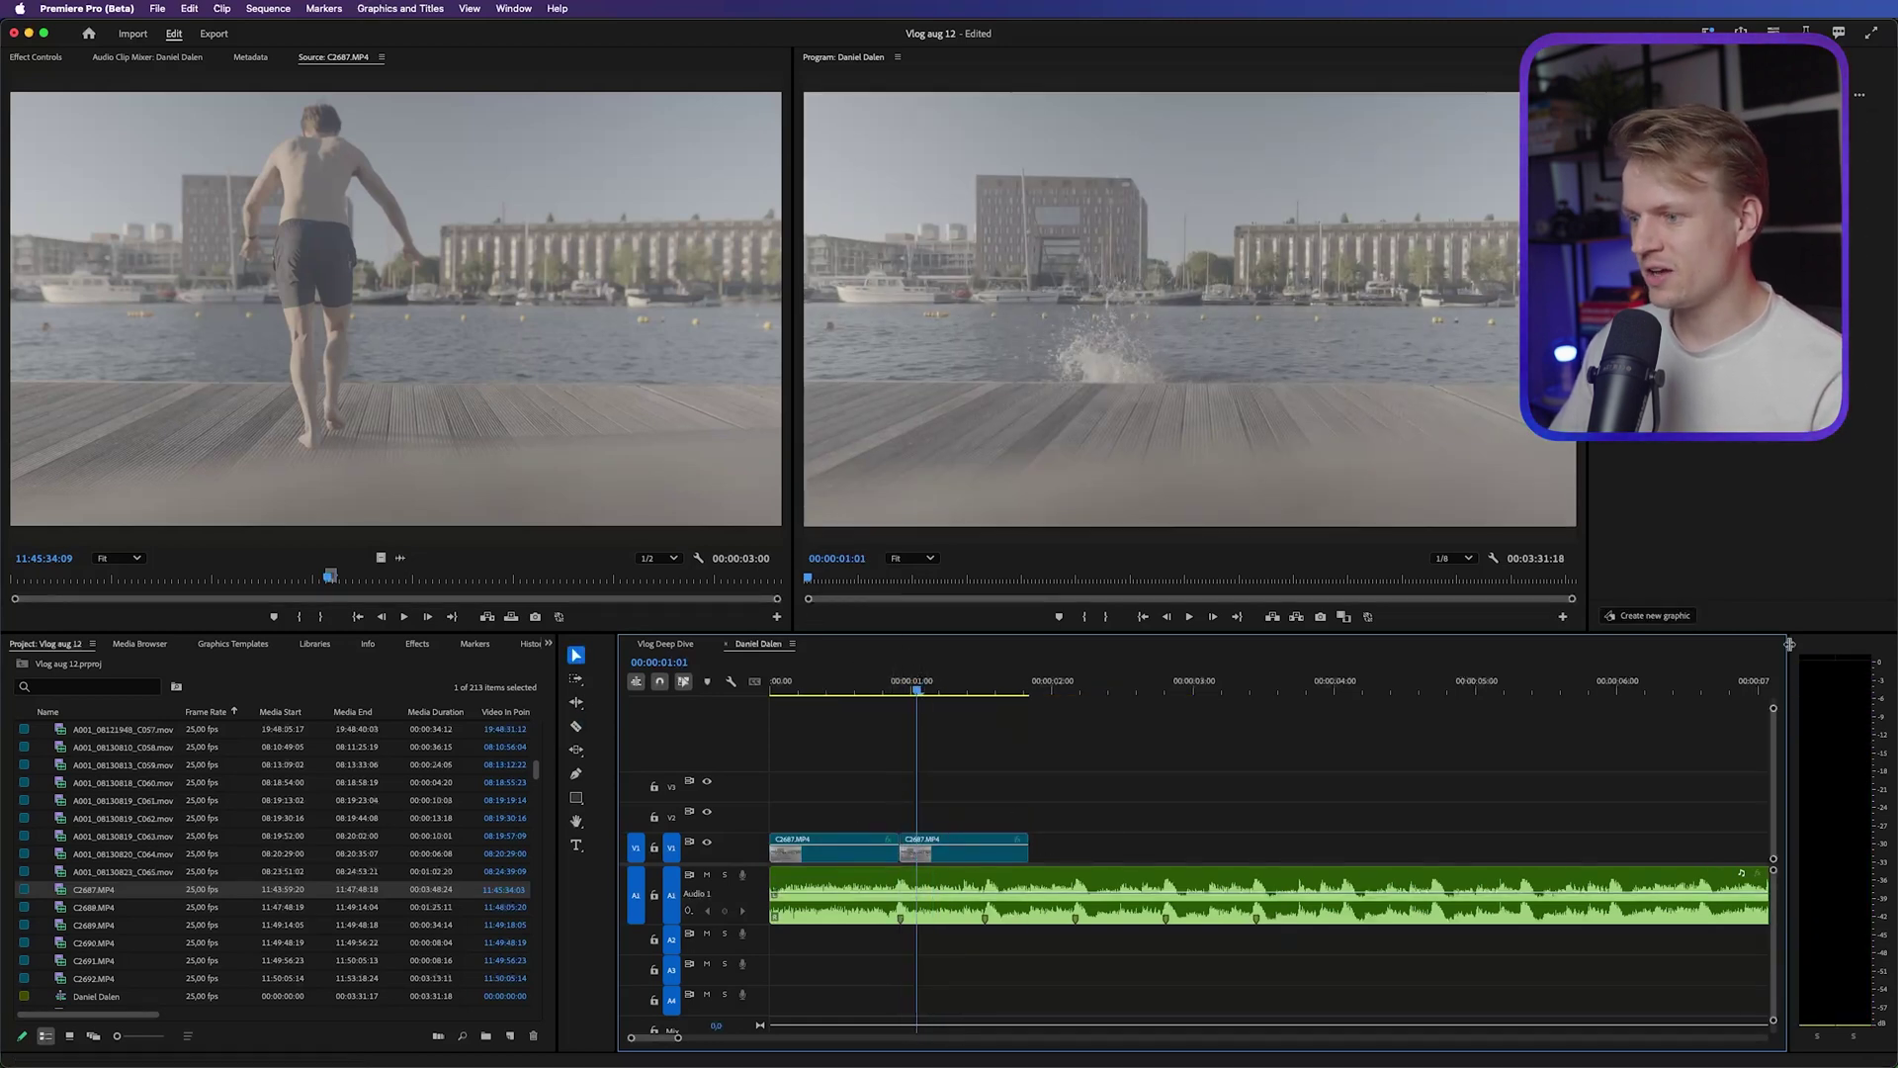
scroll(994, 832, "down", 1)
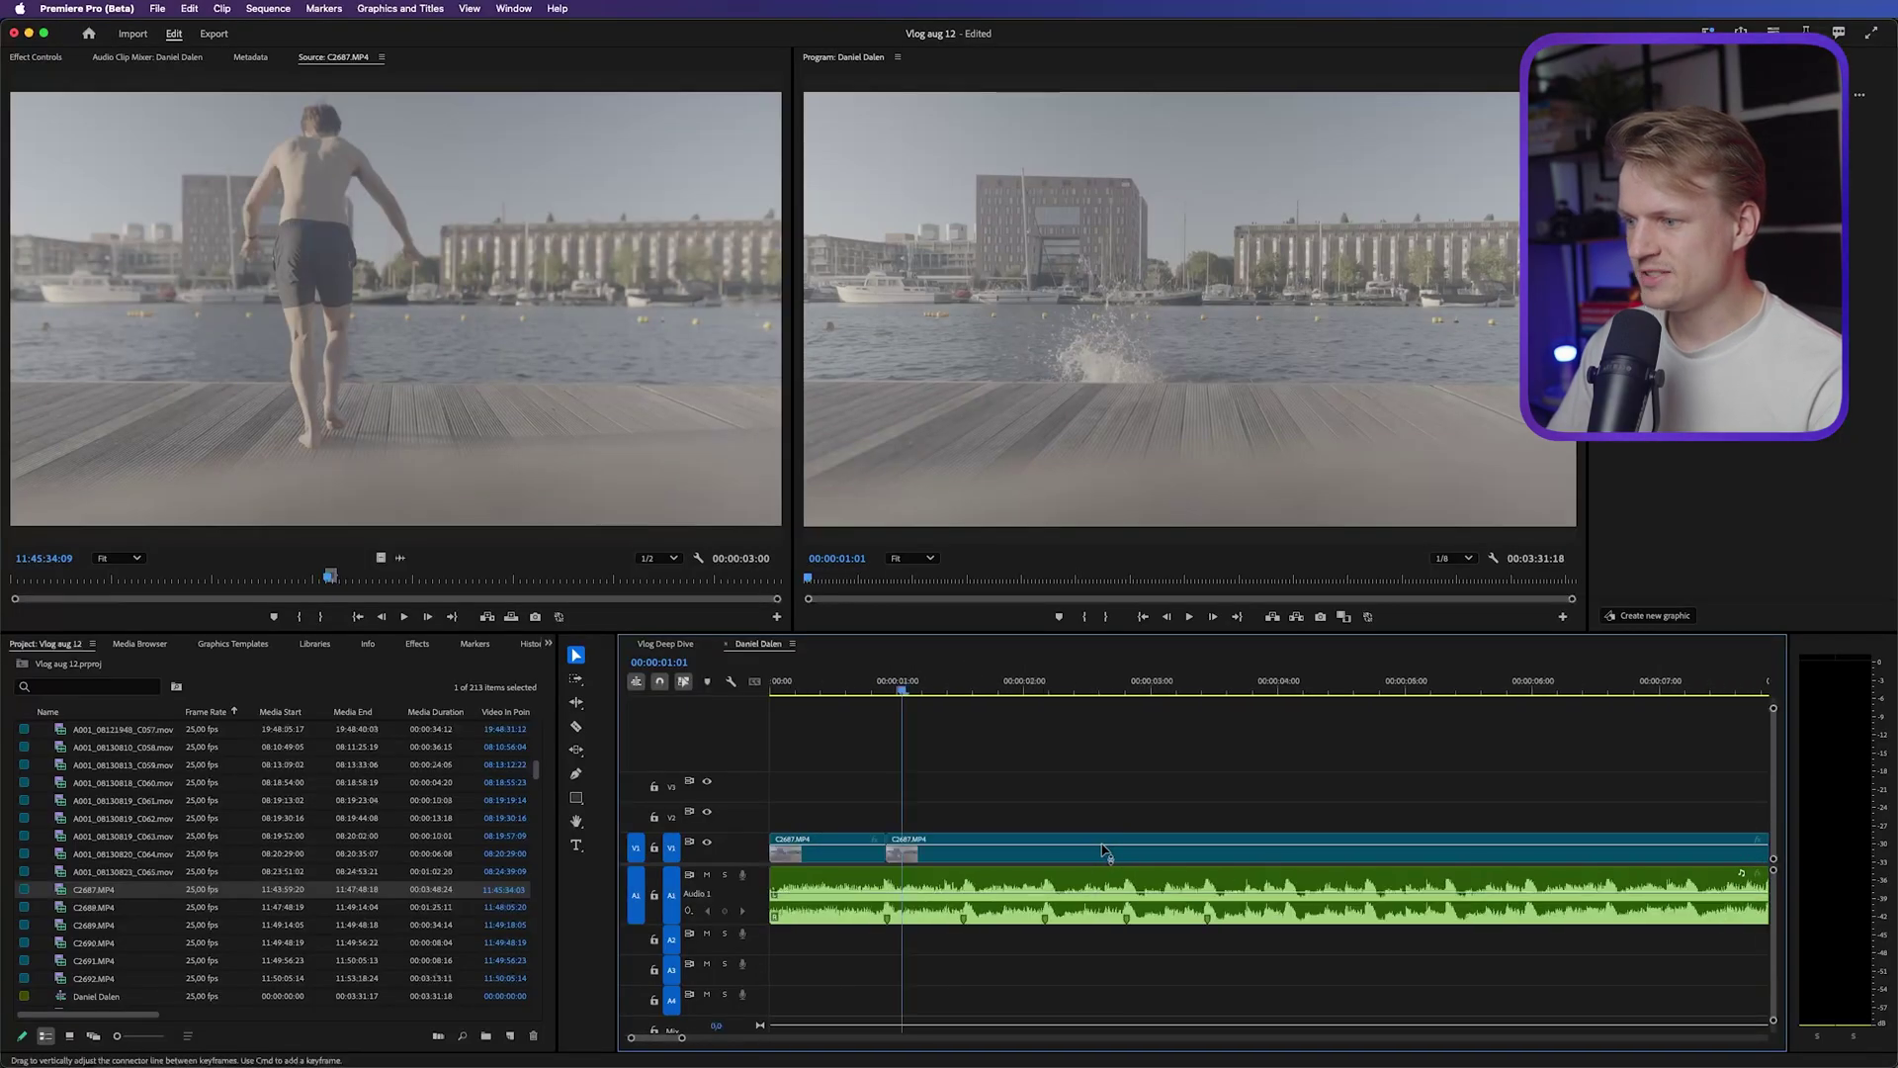
Cut the diving clip near 00:00:04:24 and delete the middle piece
left_click_drag(1169, 689, 1402, 697)
key("c")
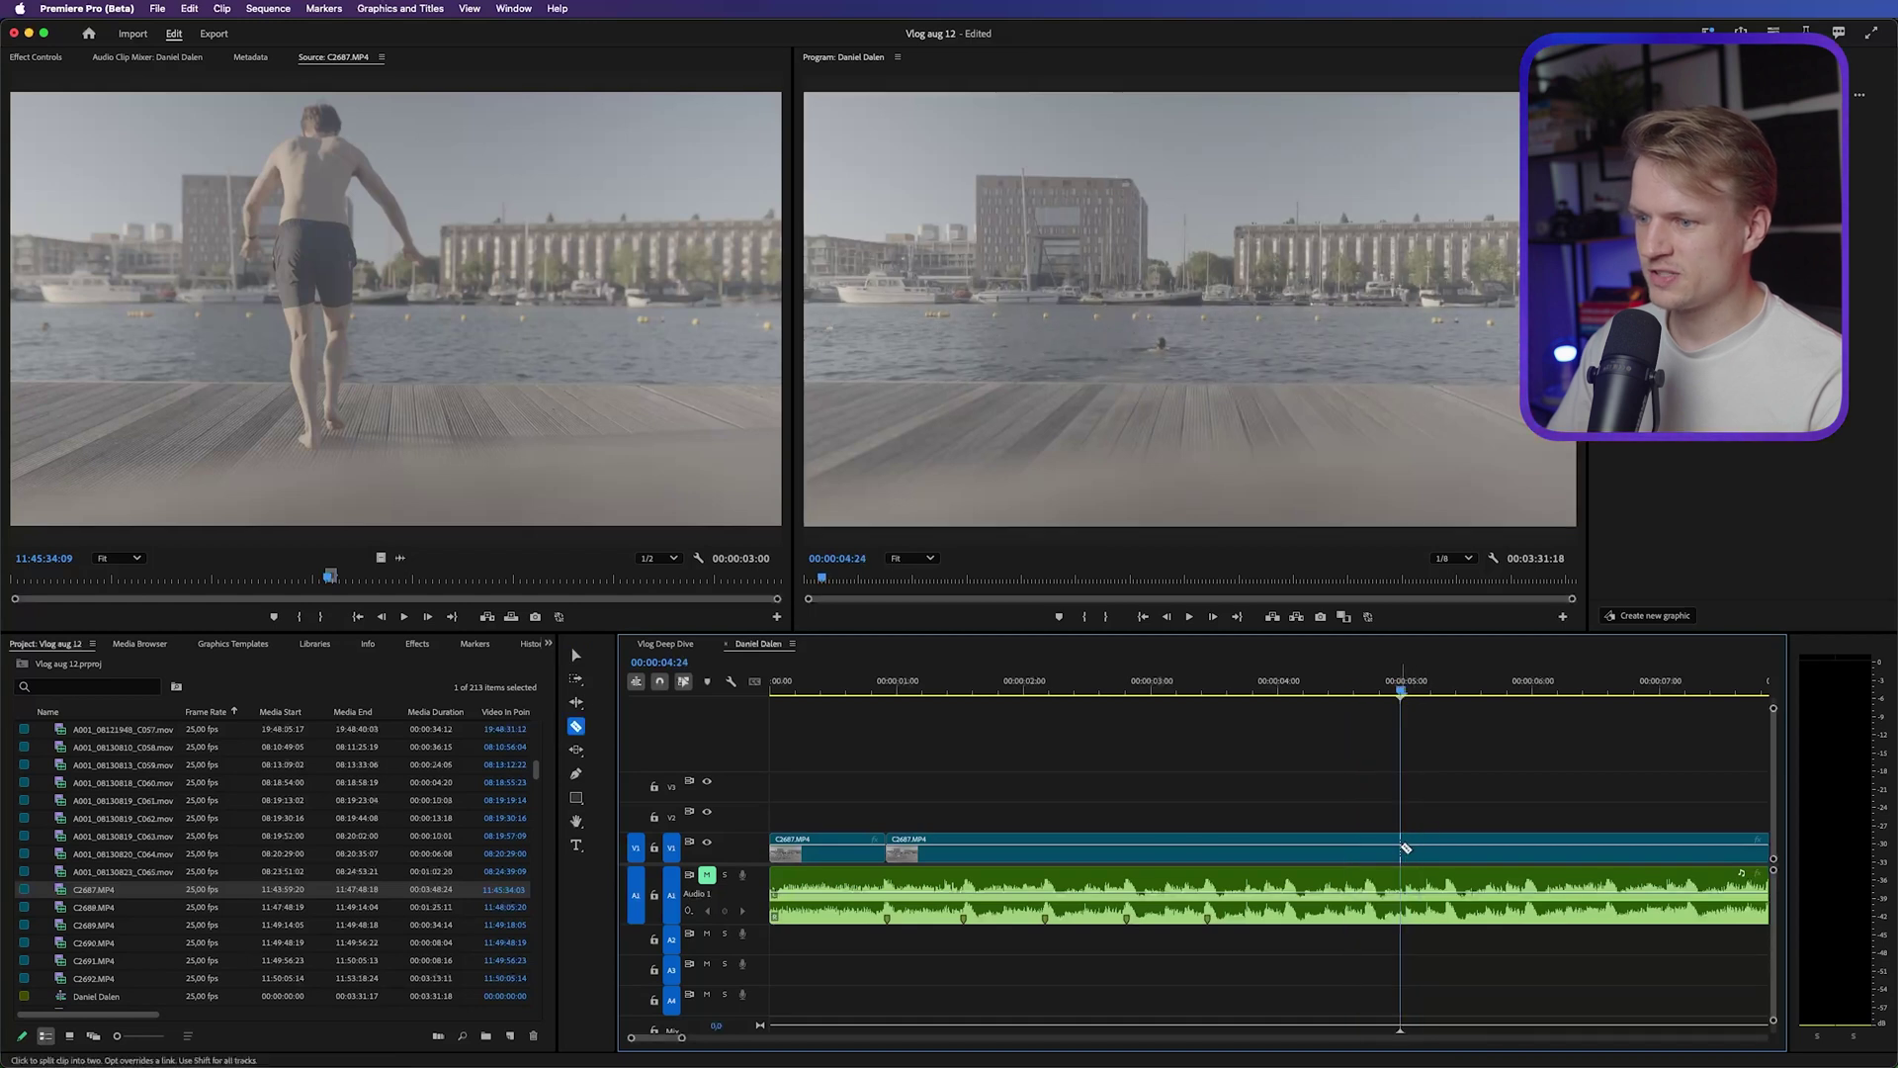
key("v")
left_click(1089, 856)
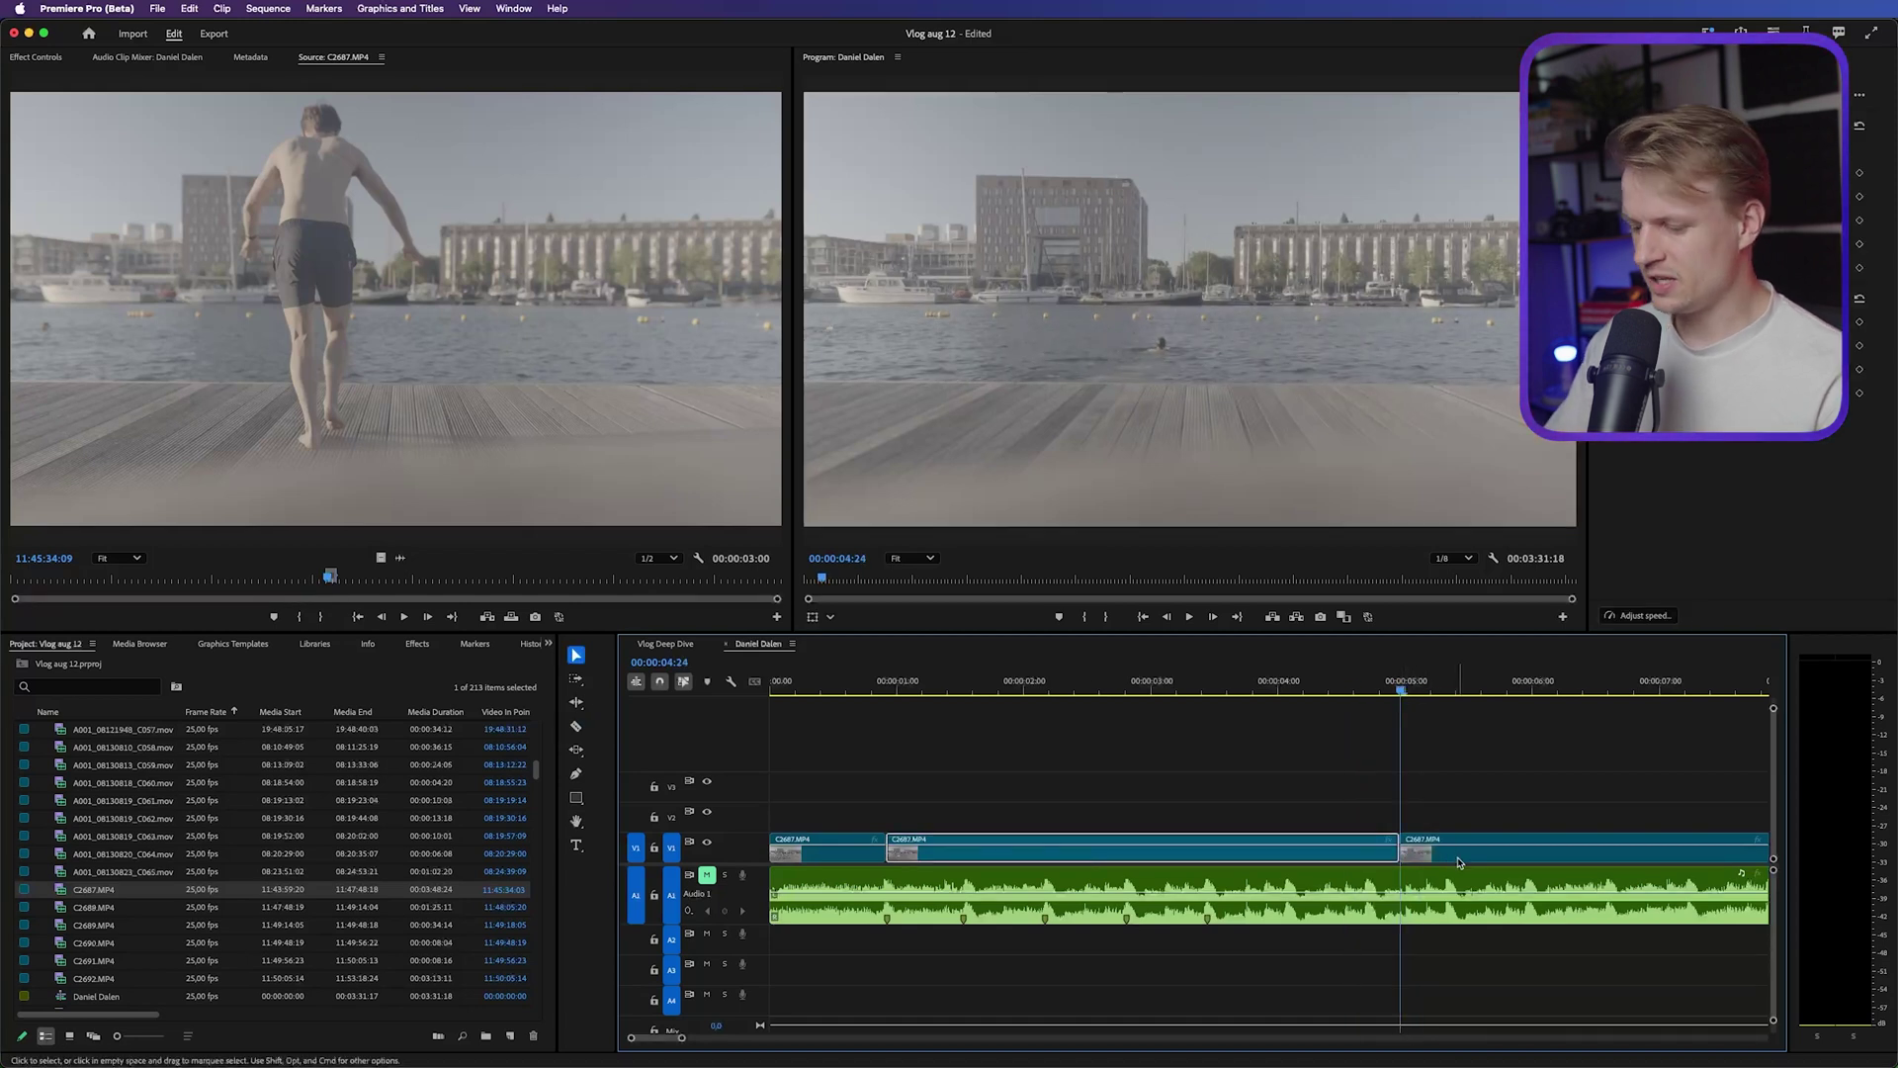
key("Delete")
Split at the next beat, ripple delete the middle piece, and scrub to preview the edit
left_click_drag(1458, 862, 947, 862)
left_click(1375, 692)
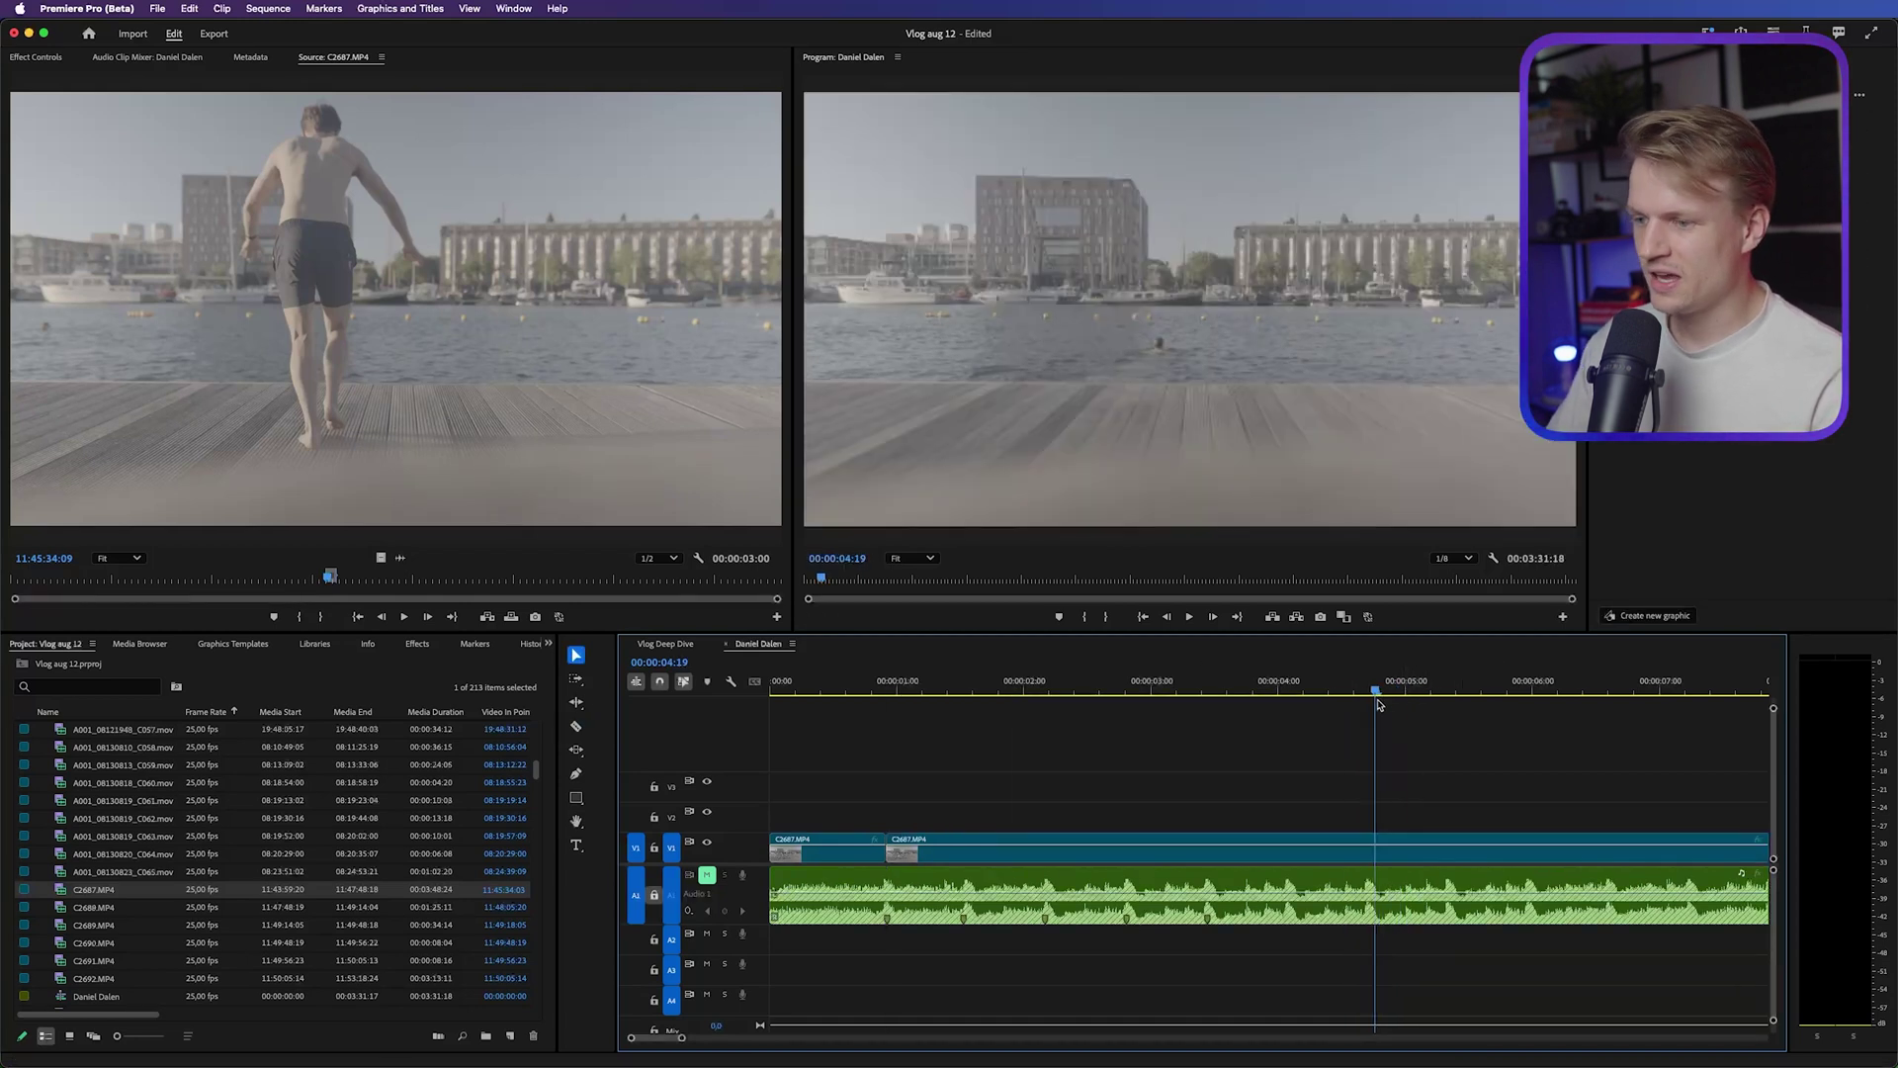
left_click_drag(1378, 704, 1414, 709)
key("super+k")
left_click(928, 713)
key("shift+Delete")
left_click(841, 726)
left_click_drag(840, 722, 1174, 698)
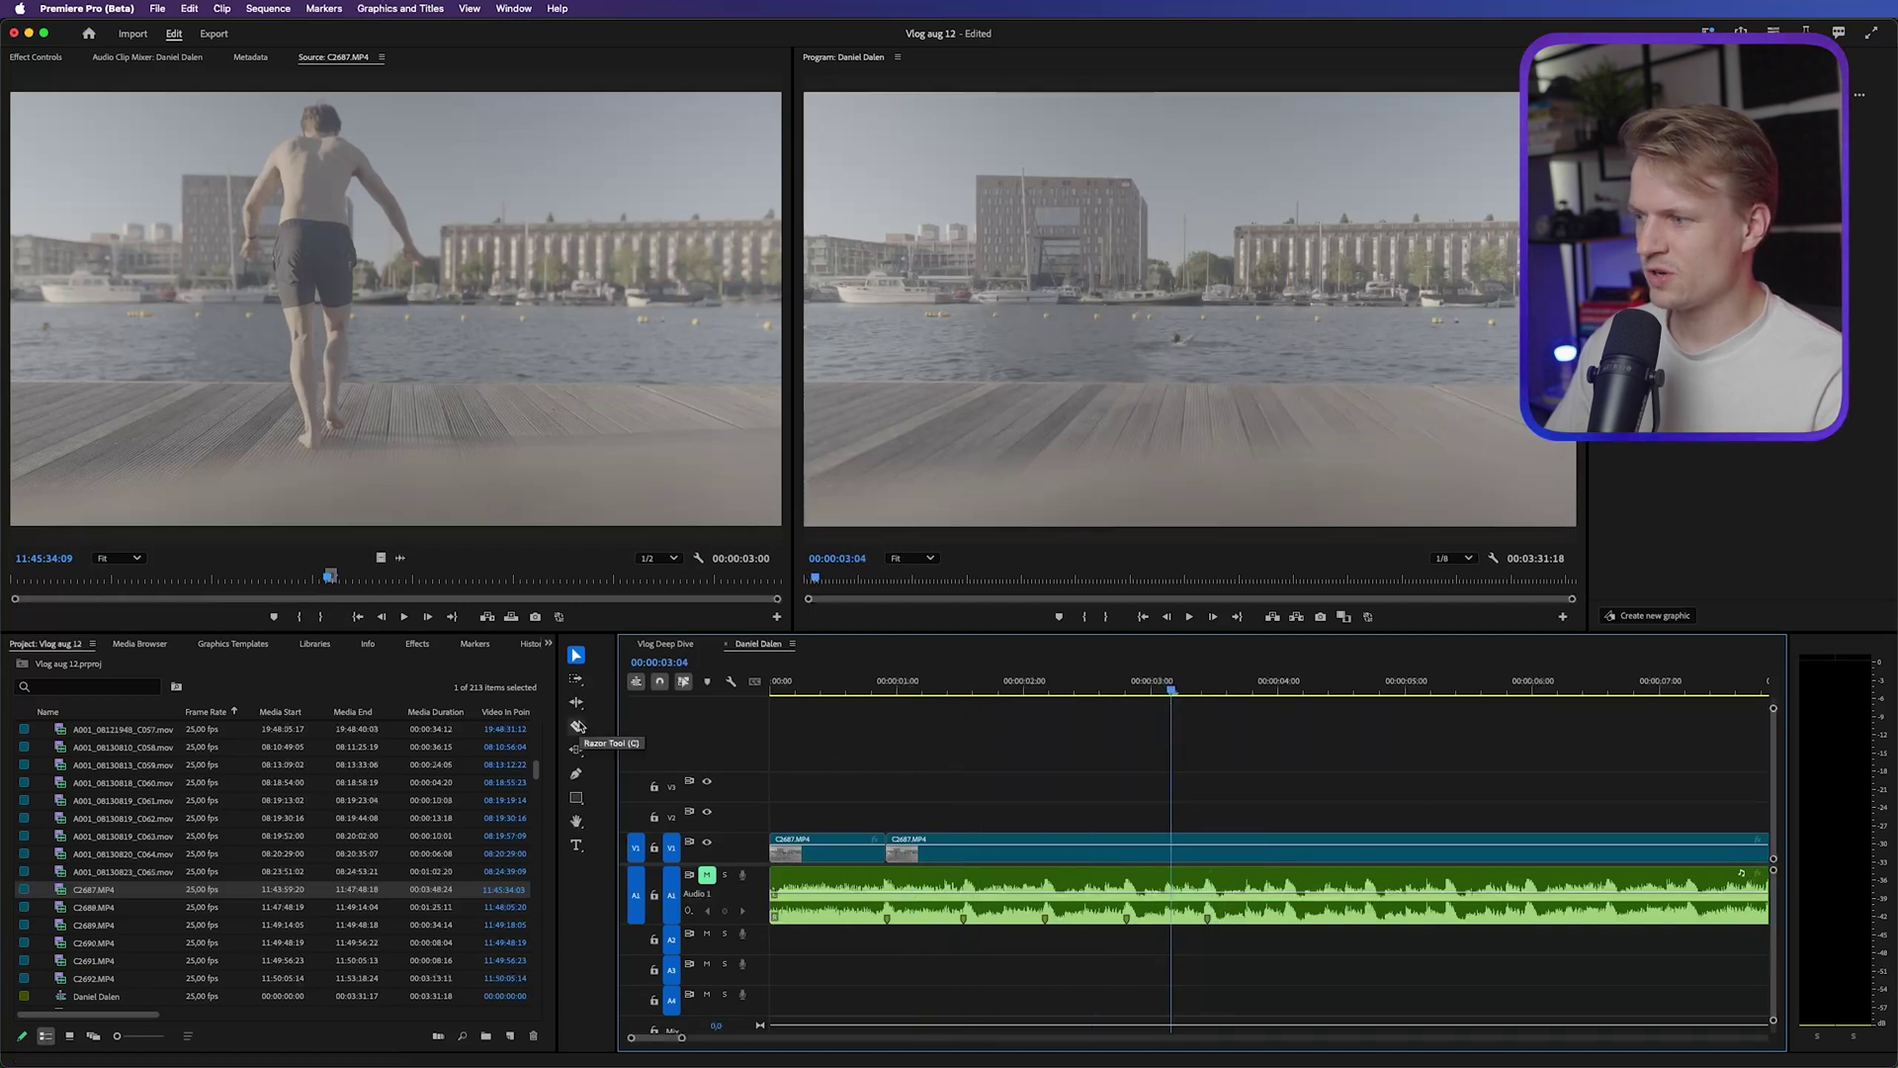
Razor the C2687 clip on V1 again, ripple delete the middle piece, and scrub the new cut
left_click(578, 727)
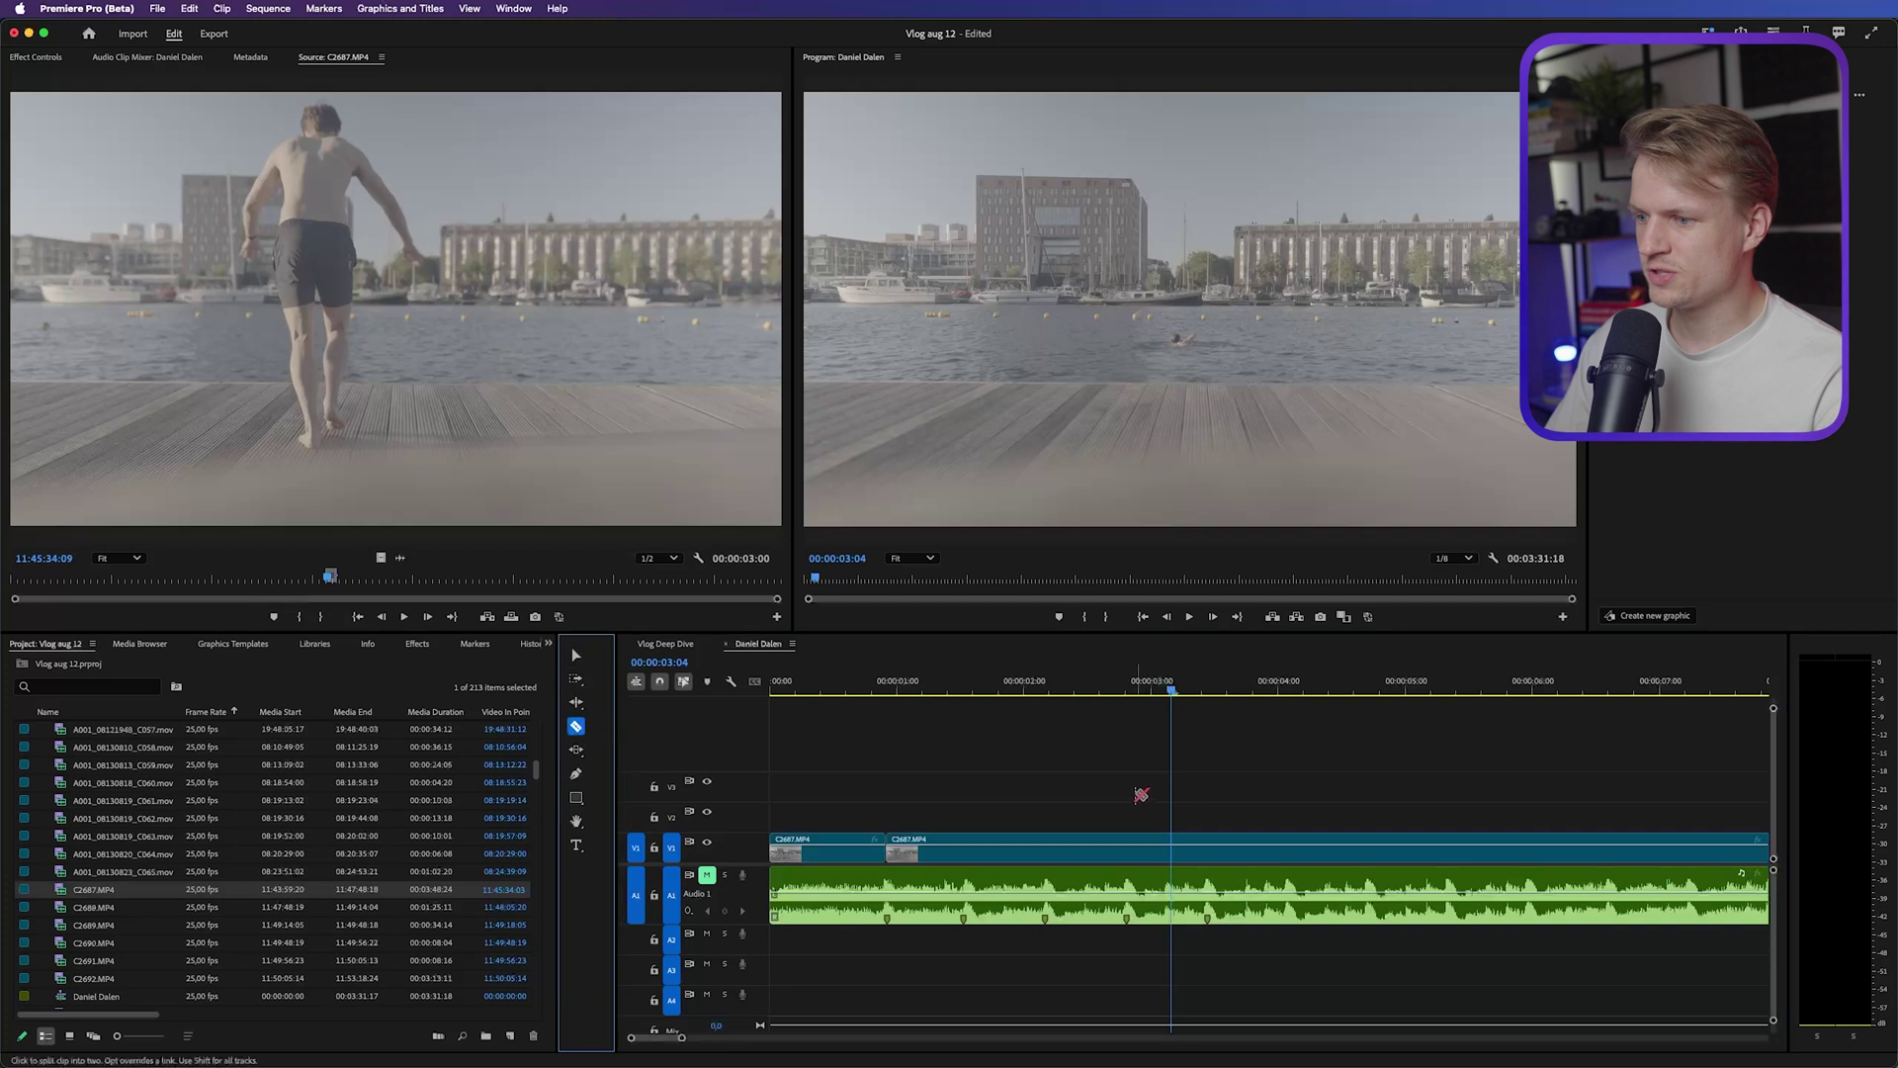
left_click(963, 850)
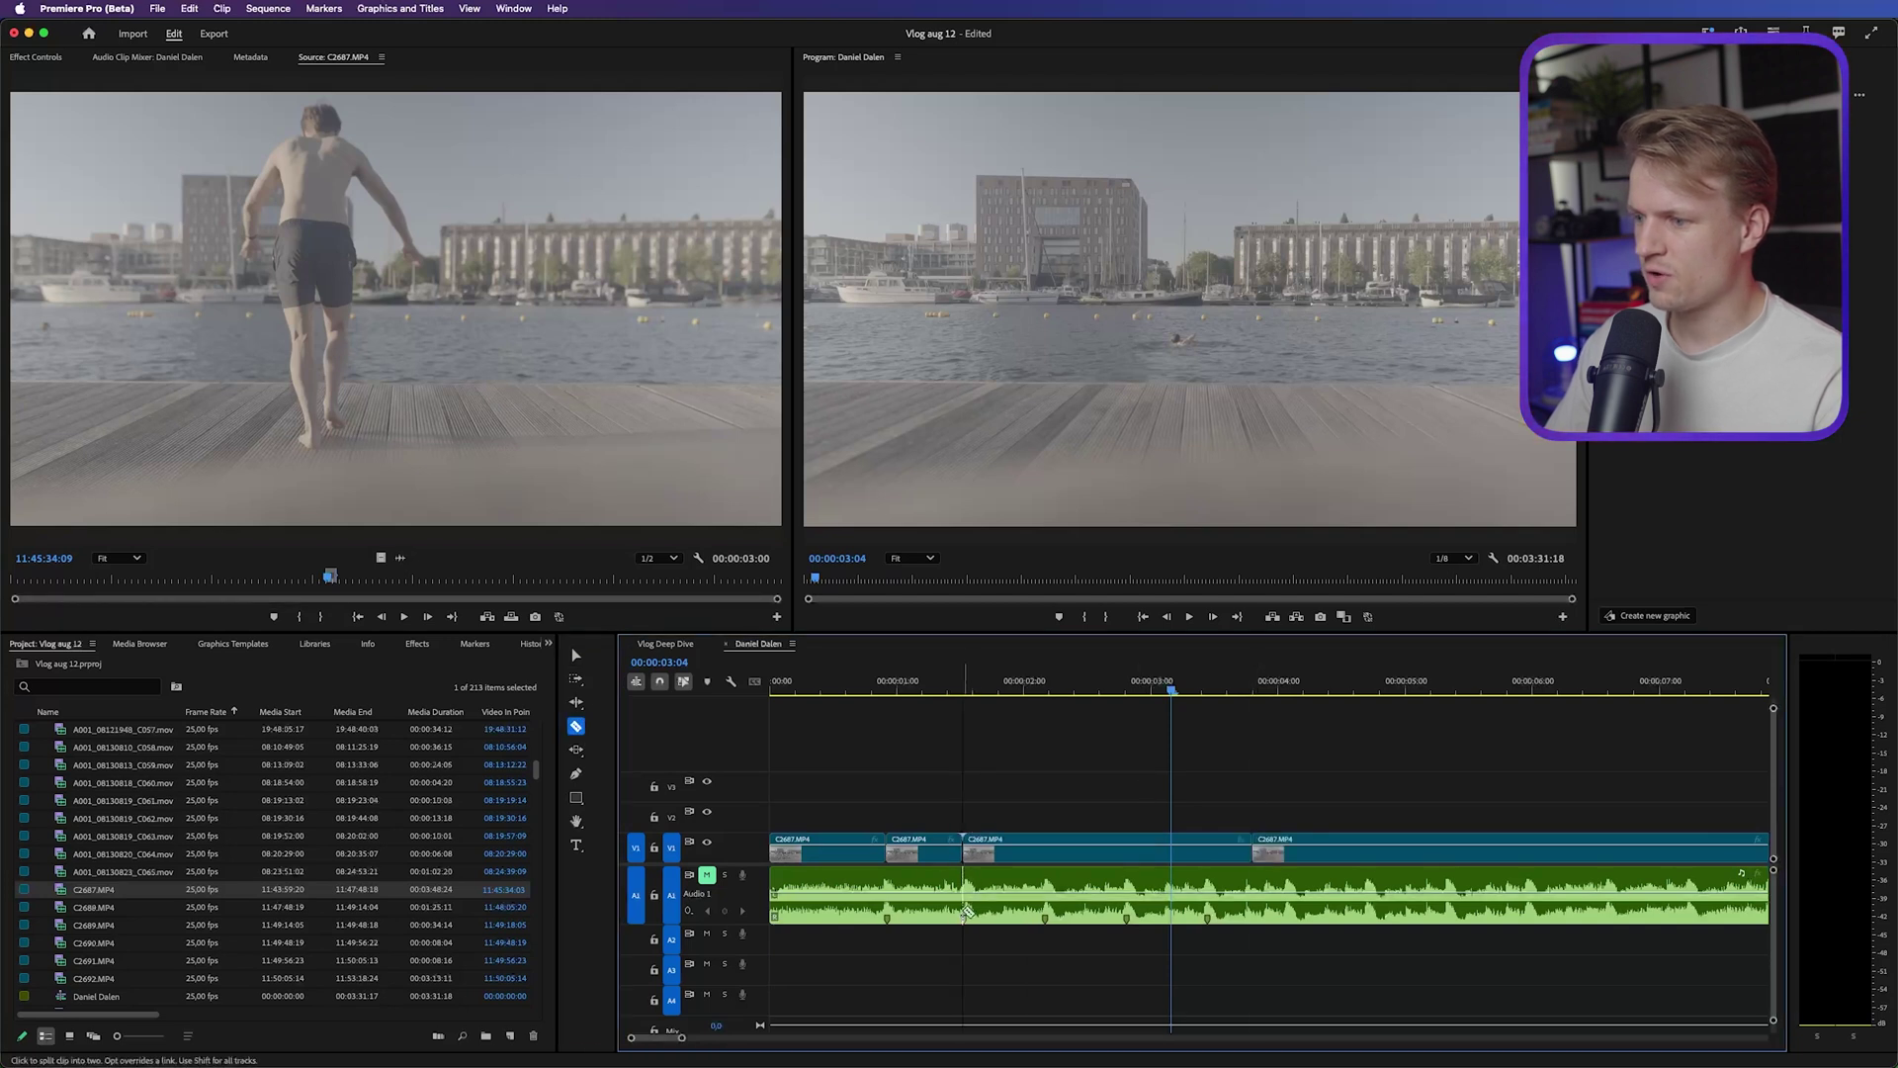
key("v")
left_click(1065, 850)
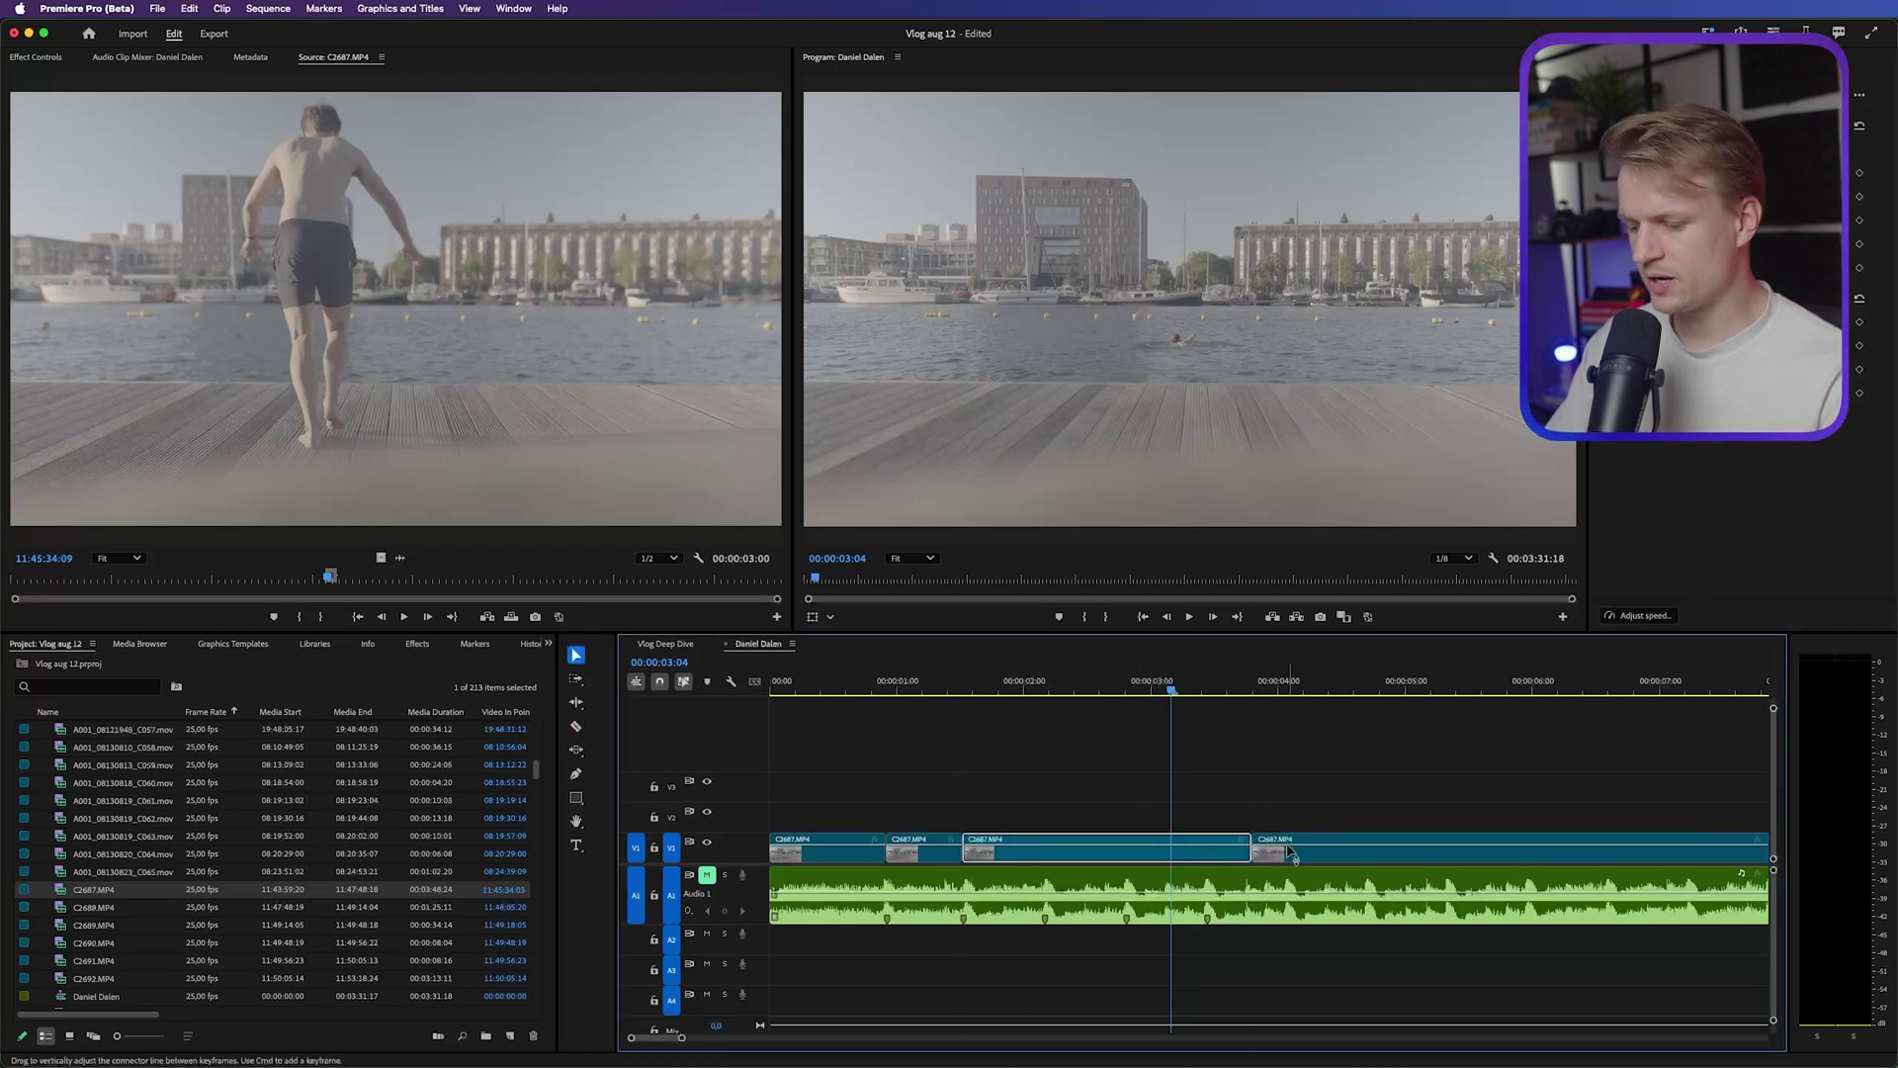
key("shift+Delete")
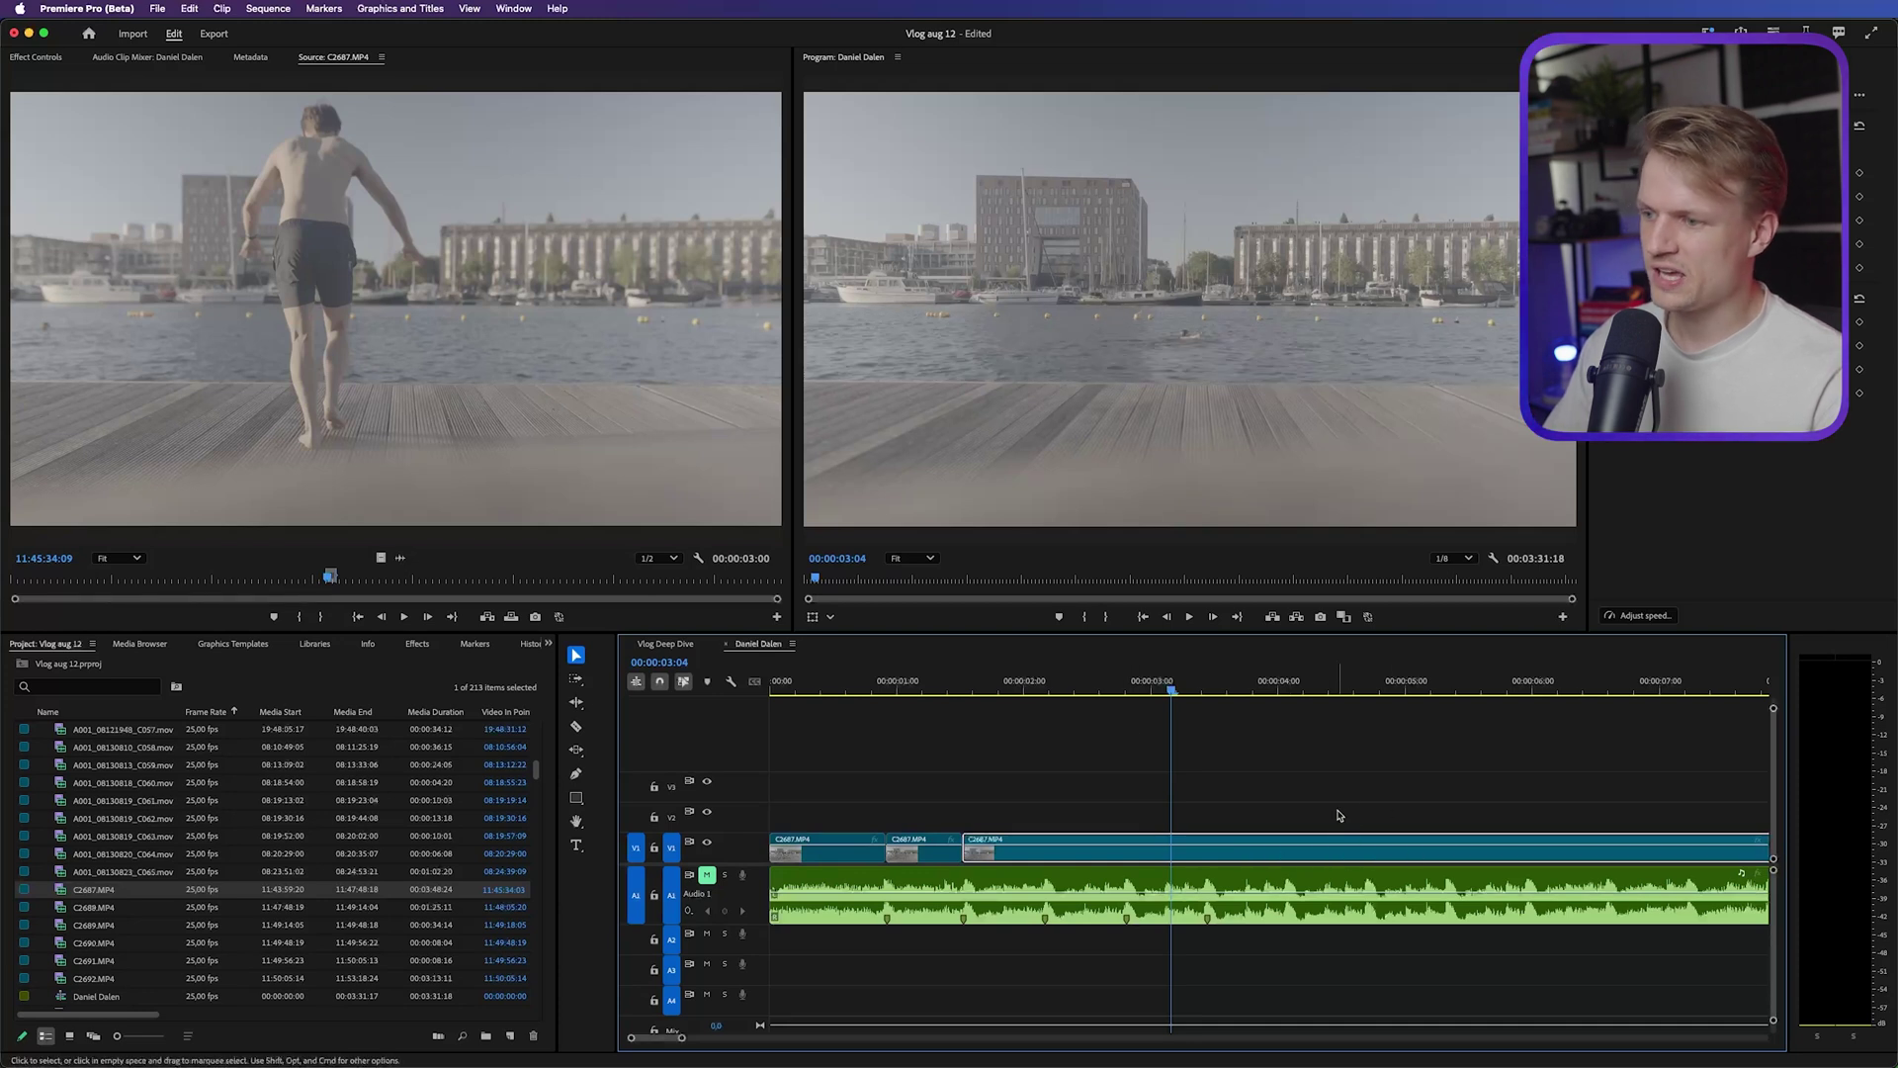
left_click(937, 686)
left_click_drag(835, 686, 974, 694)
Drag the C2687 clip's right edge much further along V1 and scrub through it
scroll(947, 745, "down", 5)
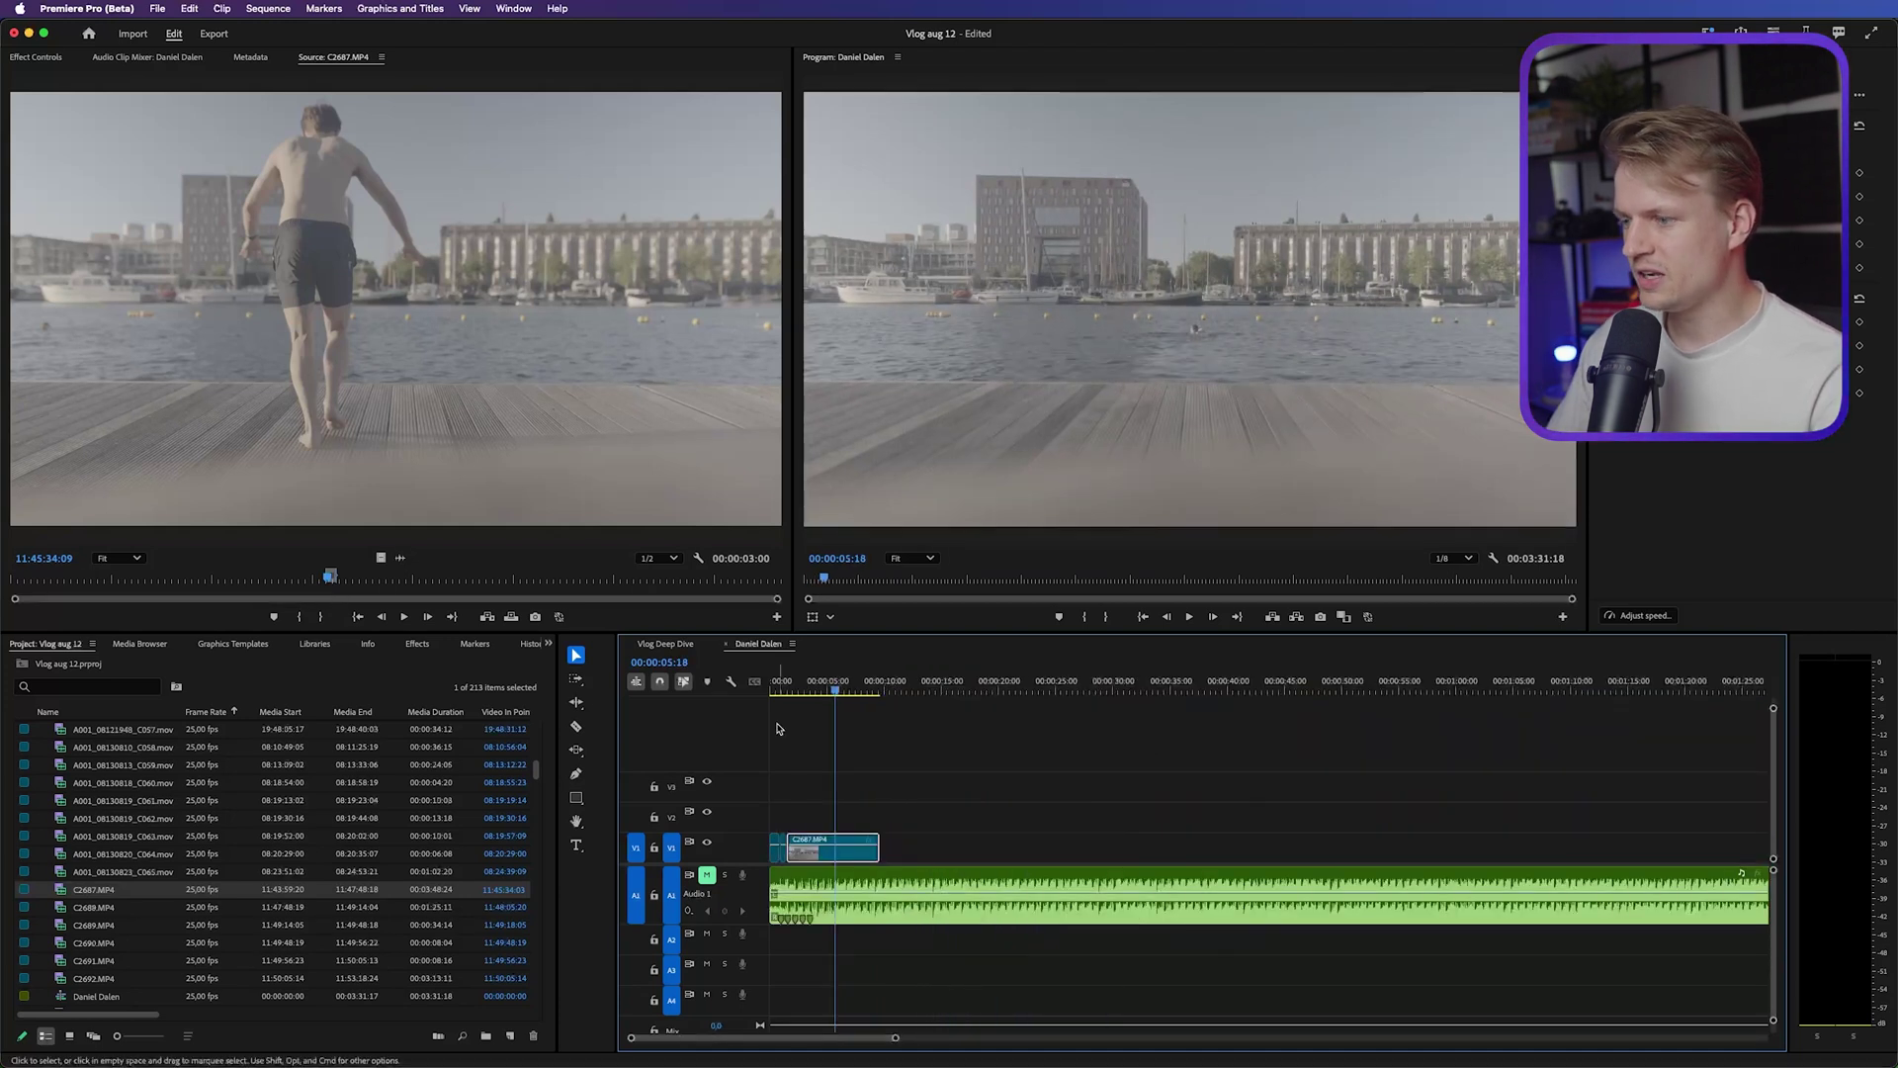
left_click_drag(882, 847, 1508, 847)
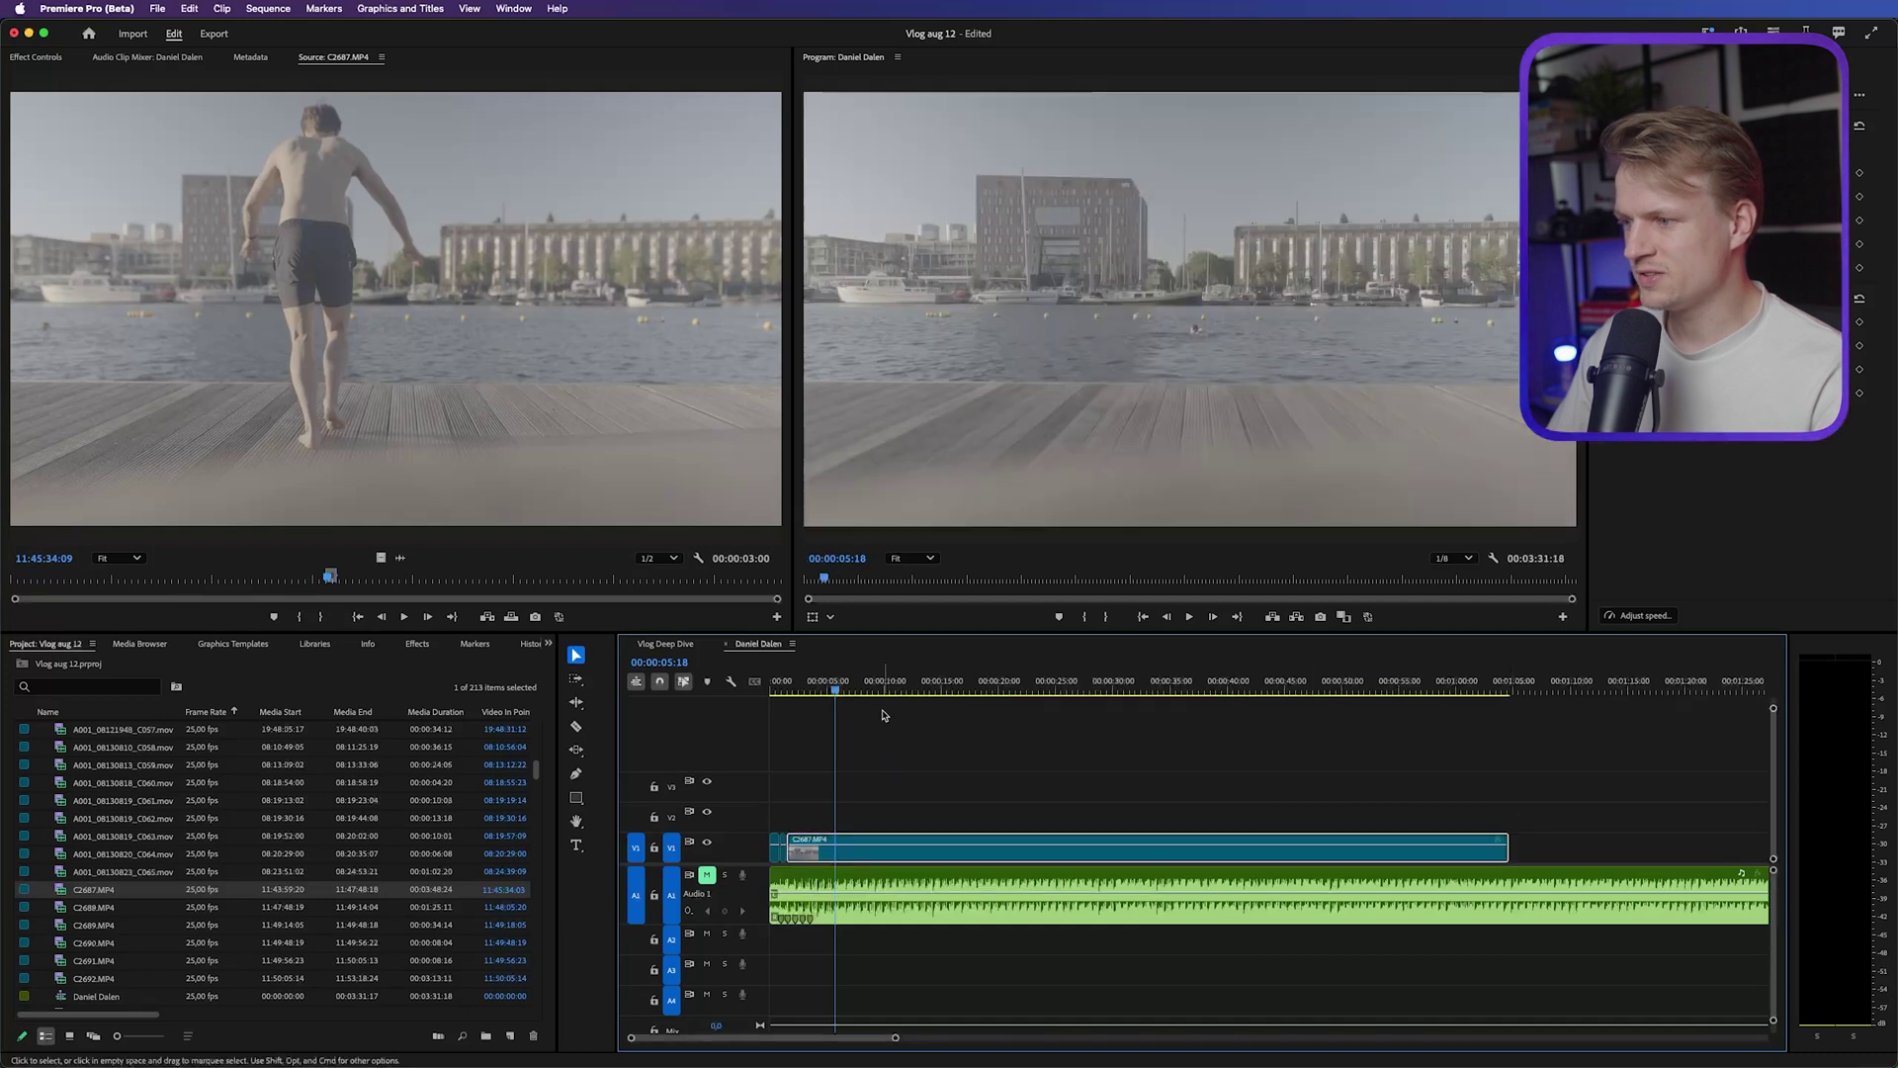
left_click_drag(870, 685, 1370, 685)
key("minus")
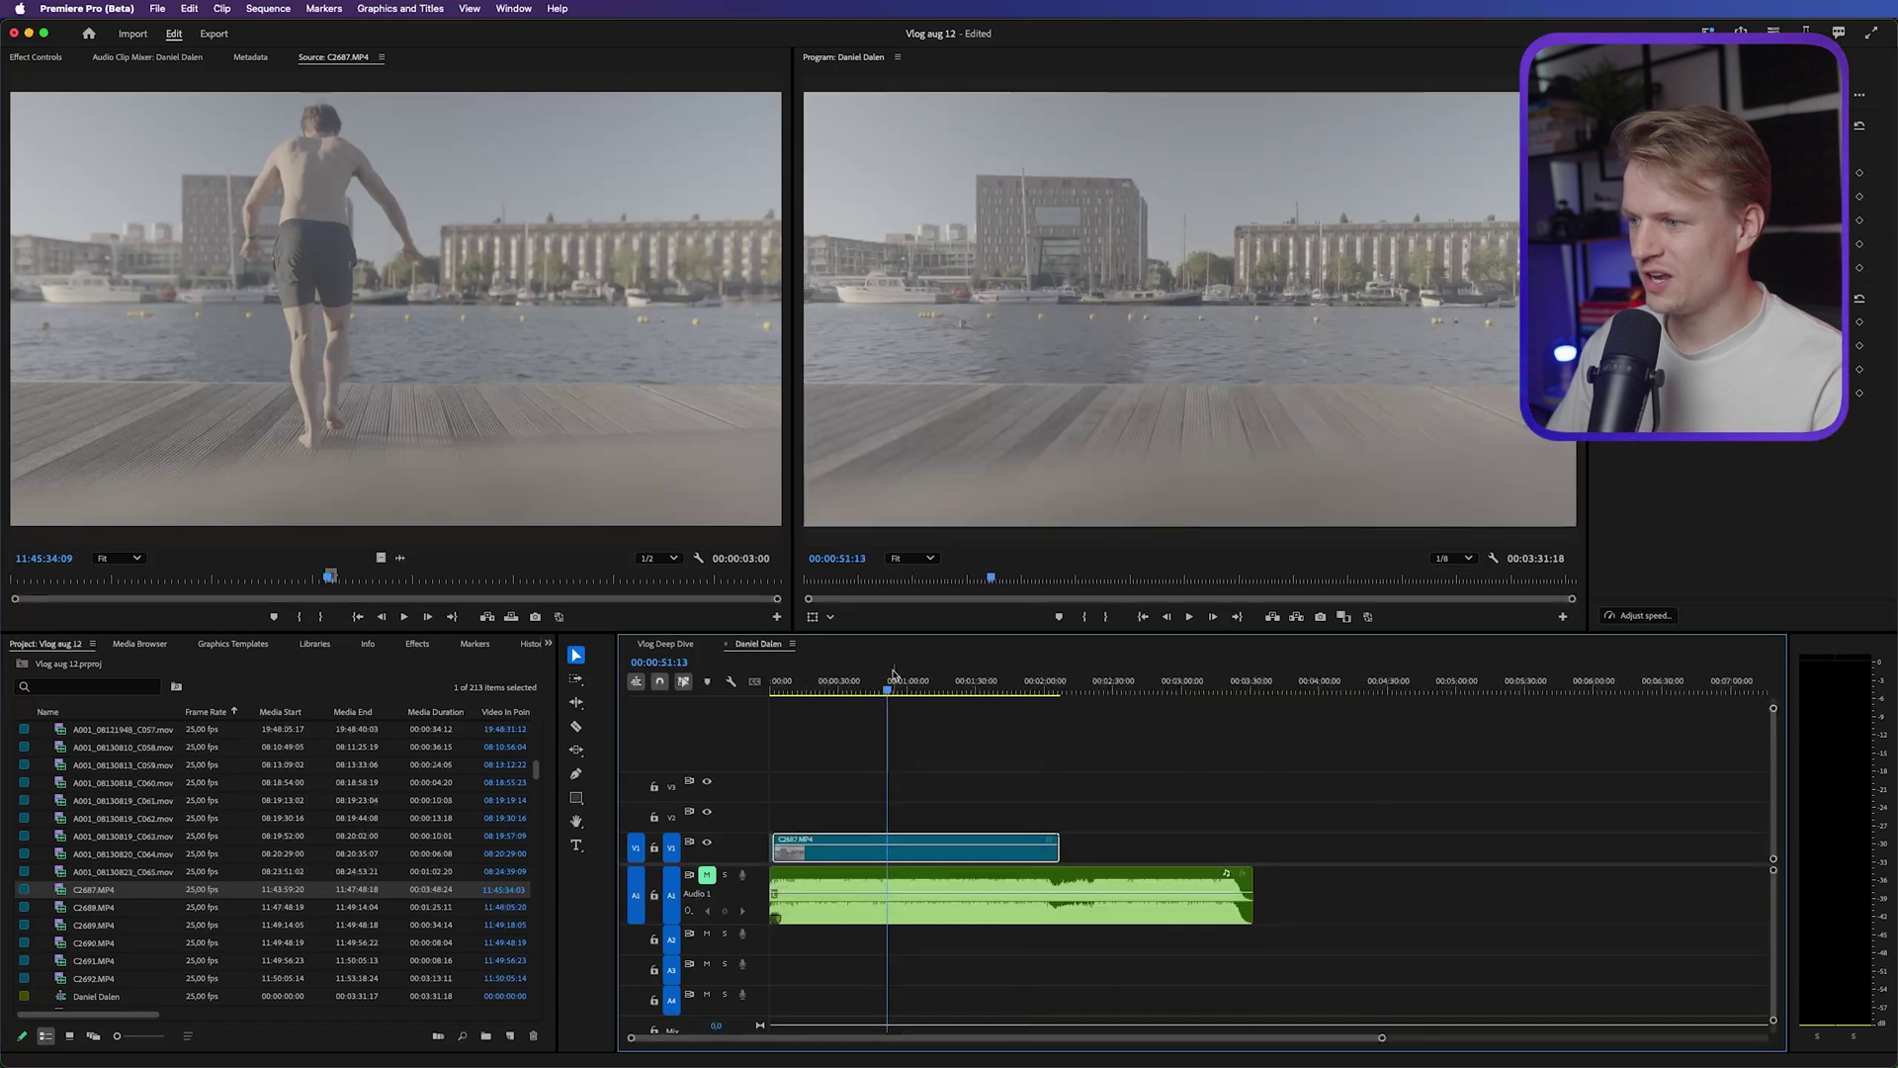
mouse_move(886, 687)
left_mouse_down()
mouse_move(1001, 694)
mouse_move(878, 690)
left_mouse_up()
Razor the clip into beat-length pieces and play the sequence from the start to check
key("c")
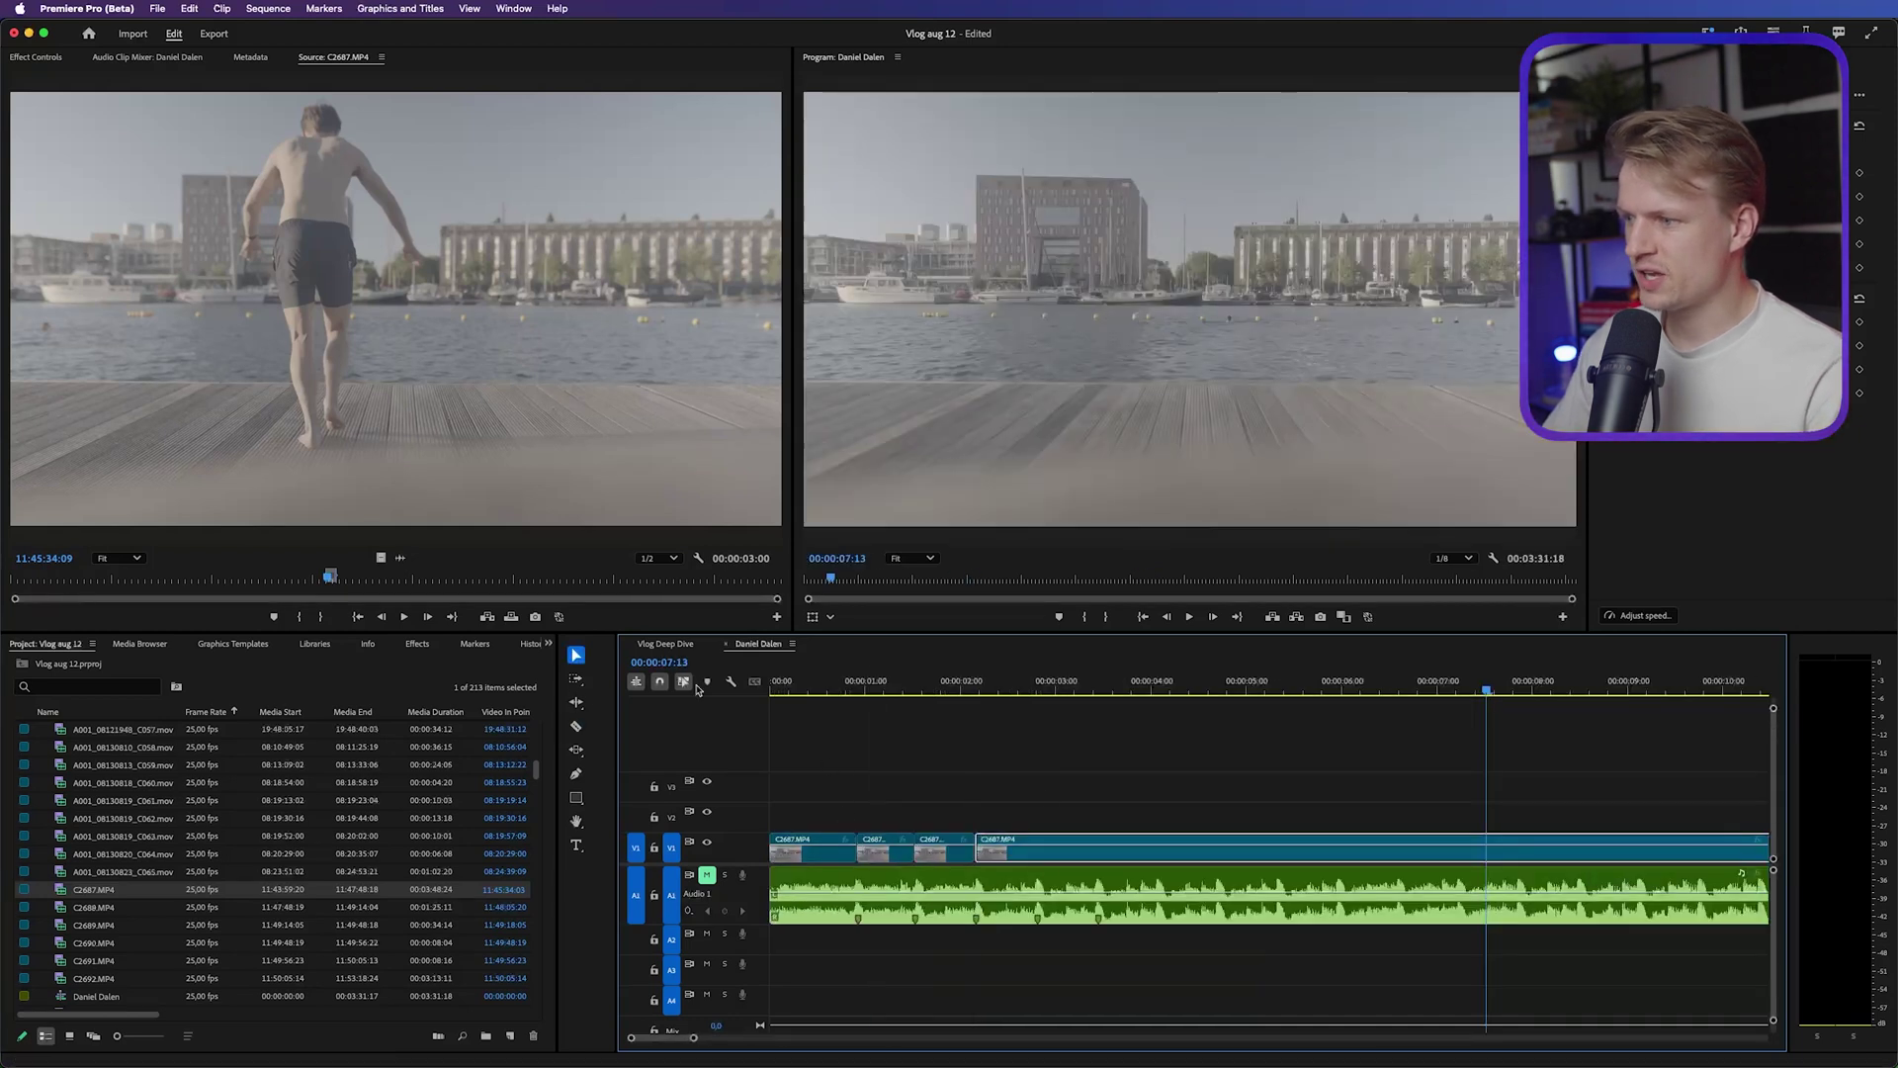
key("Home")
key("space")
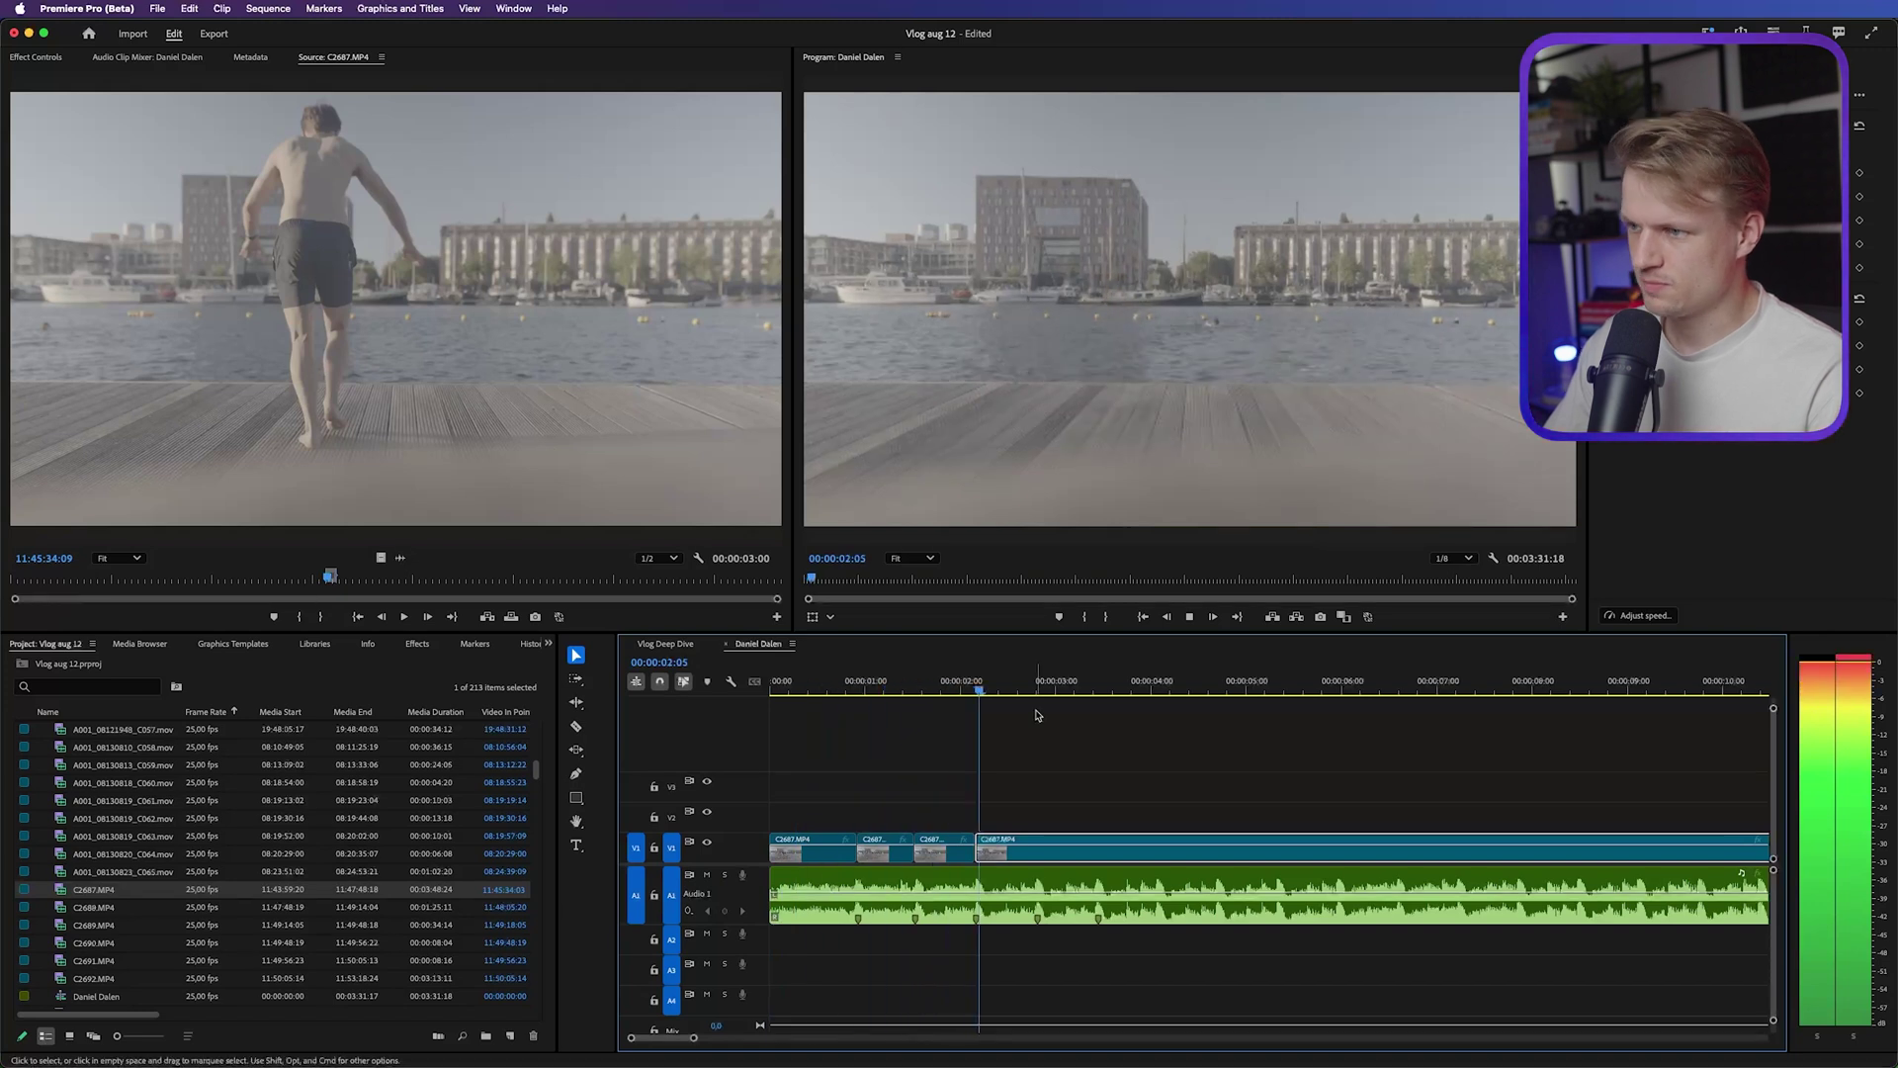
key("space")
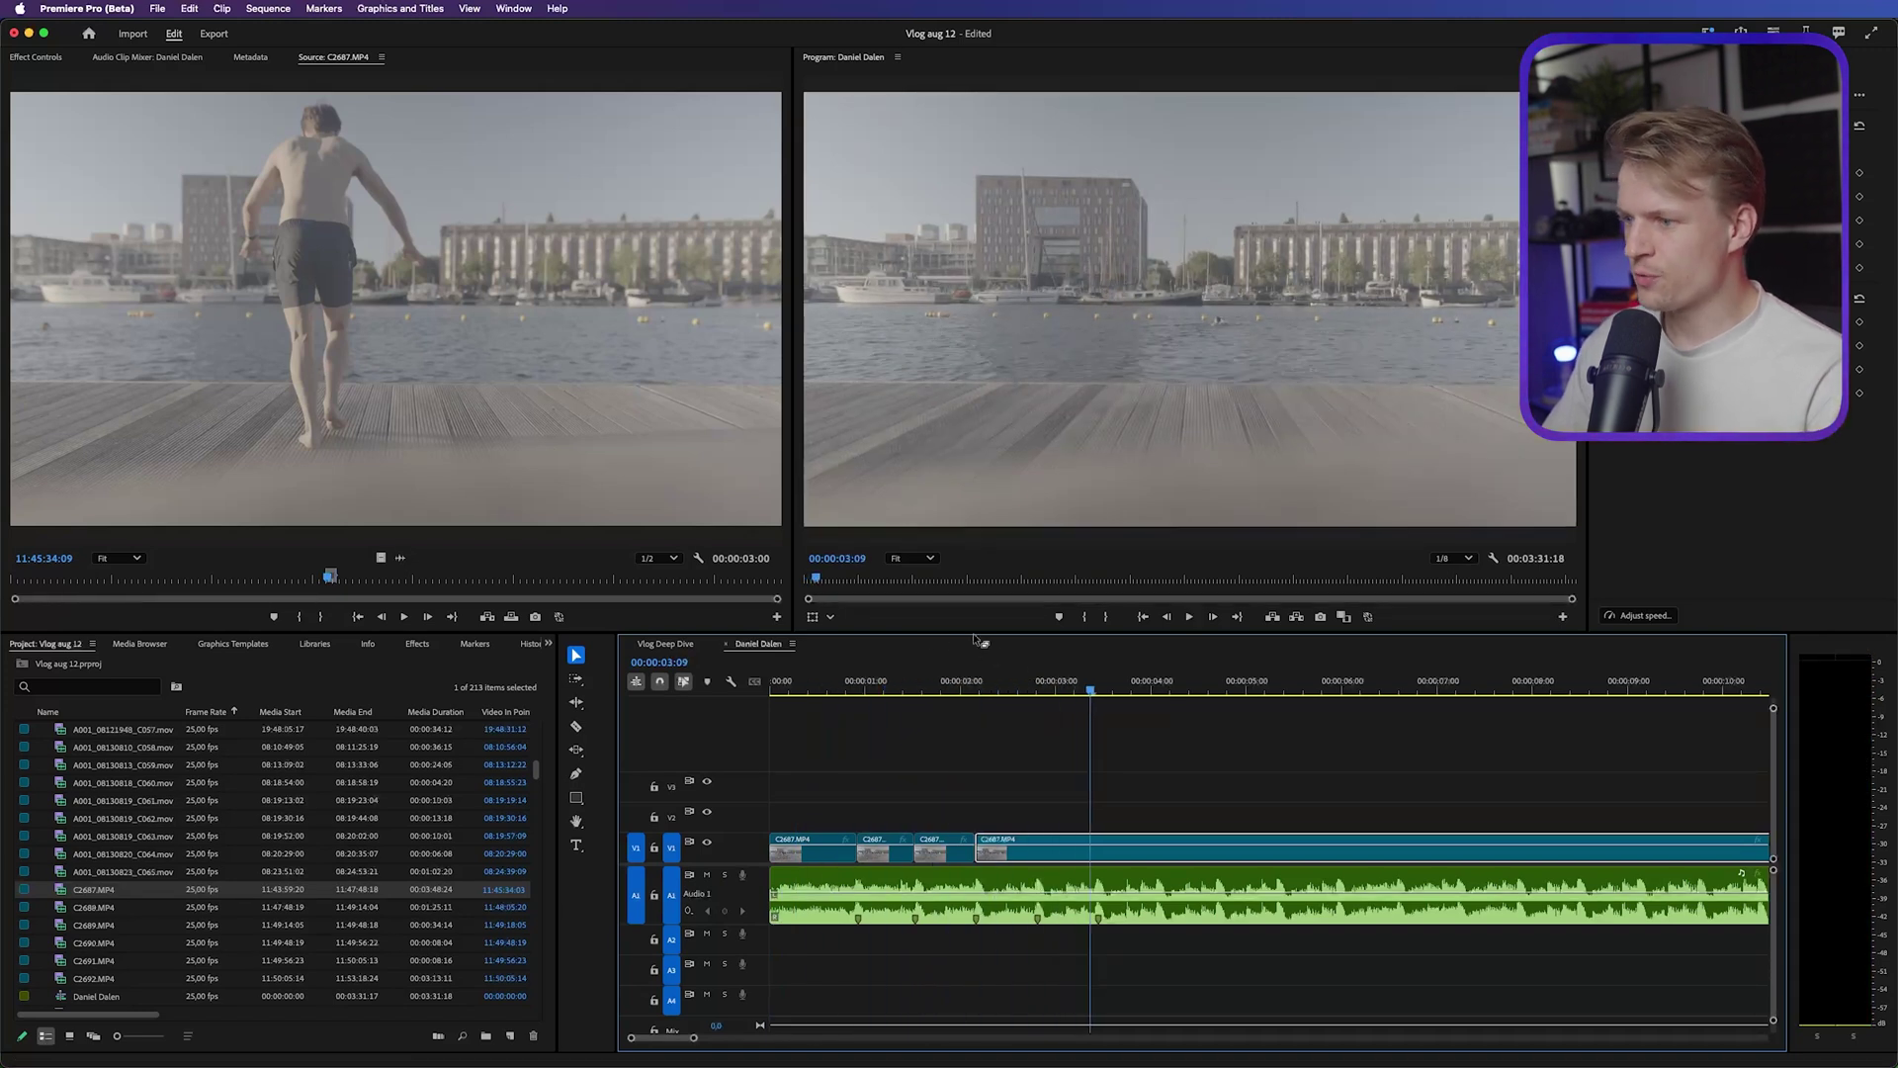
key("Home")
key("space")
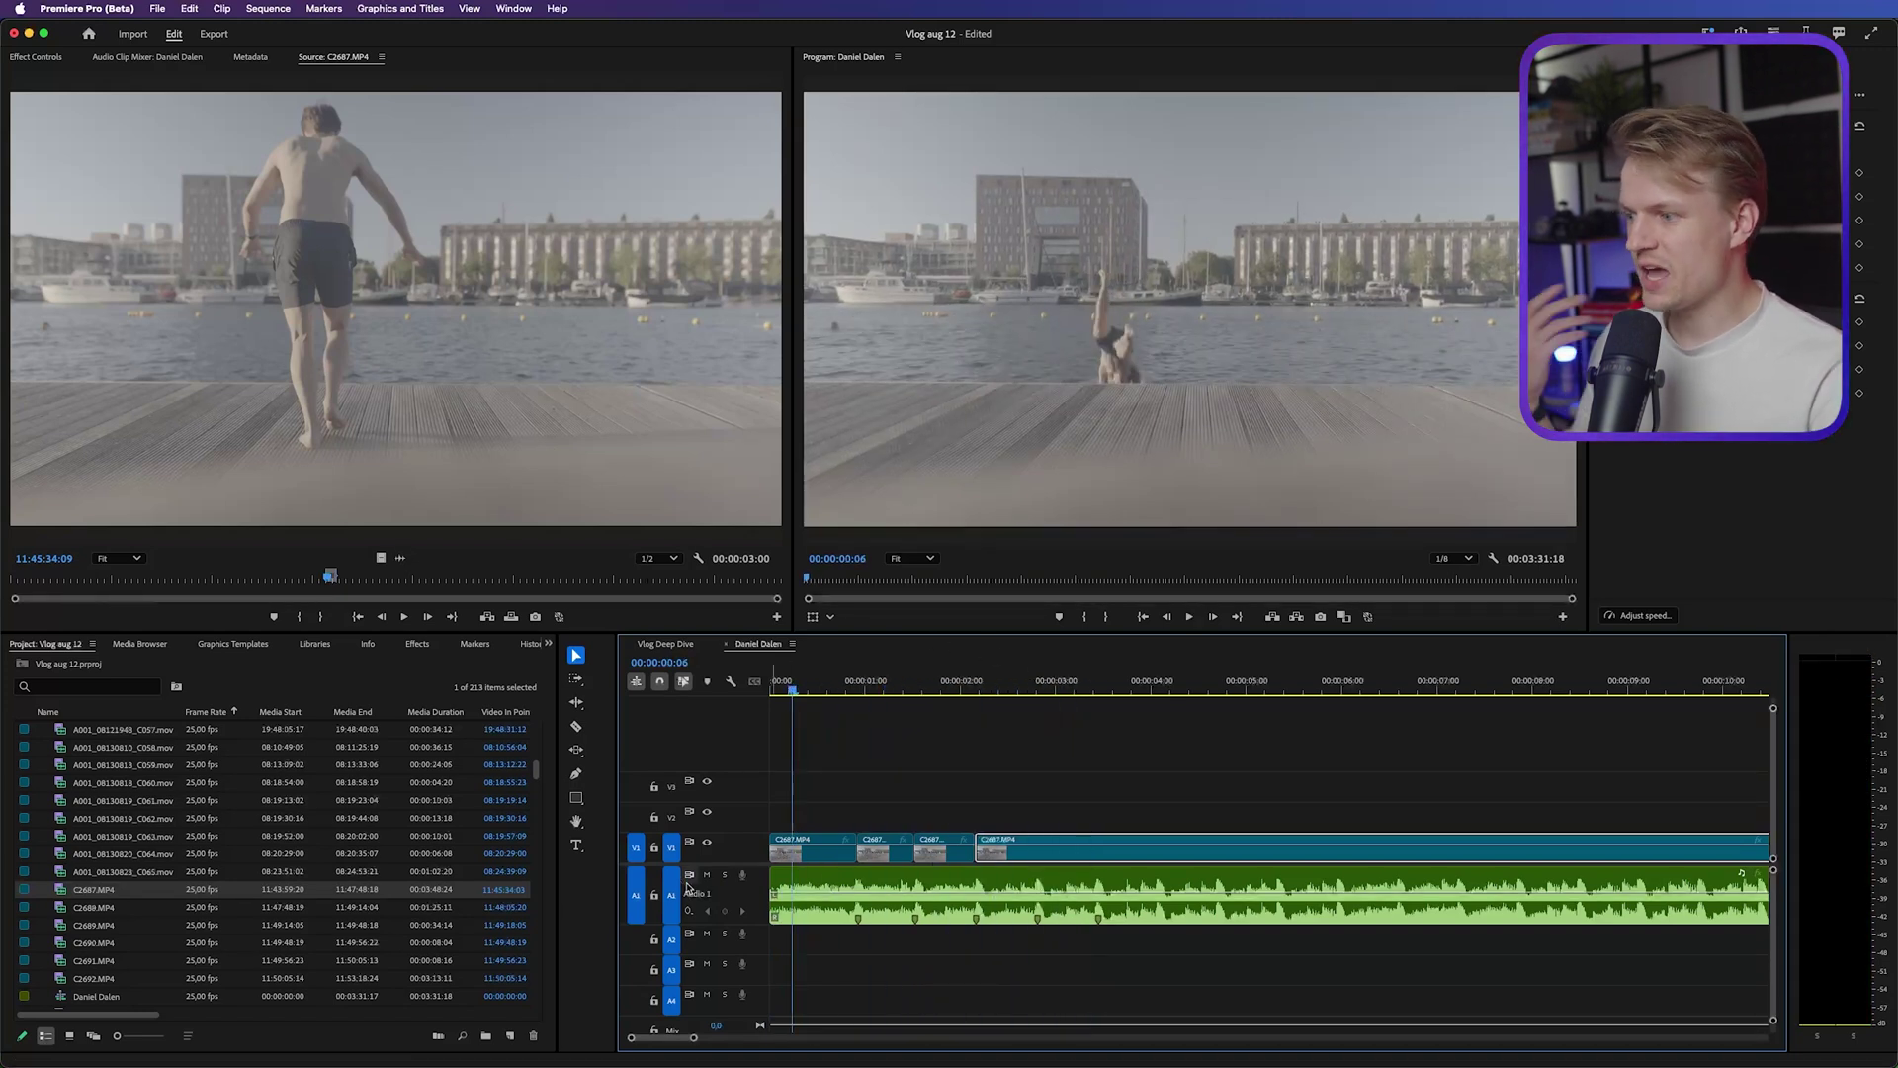
Set a start in C2689.MP4 and place it on V1 after the diving clips, then play it back
left_click(707, 876)
double_click(94, 924)
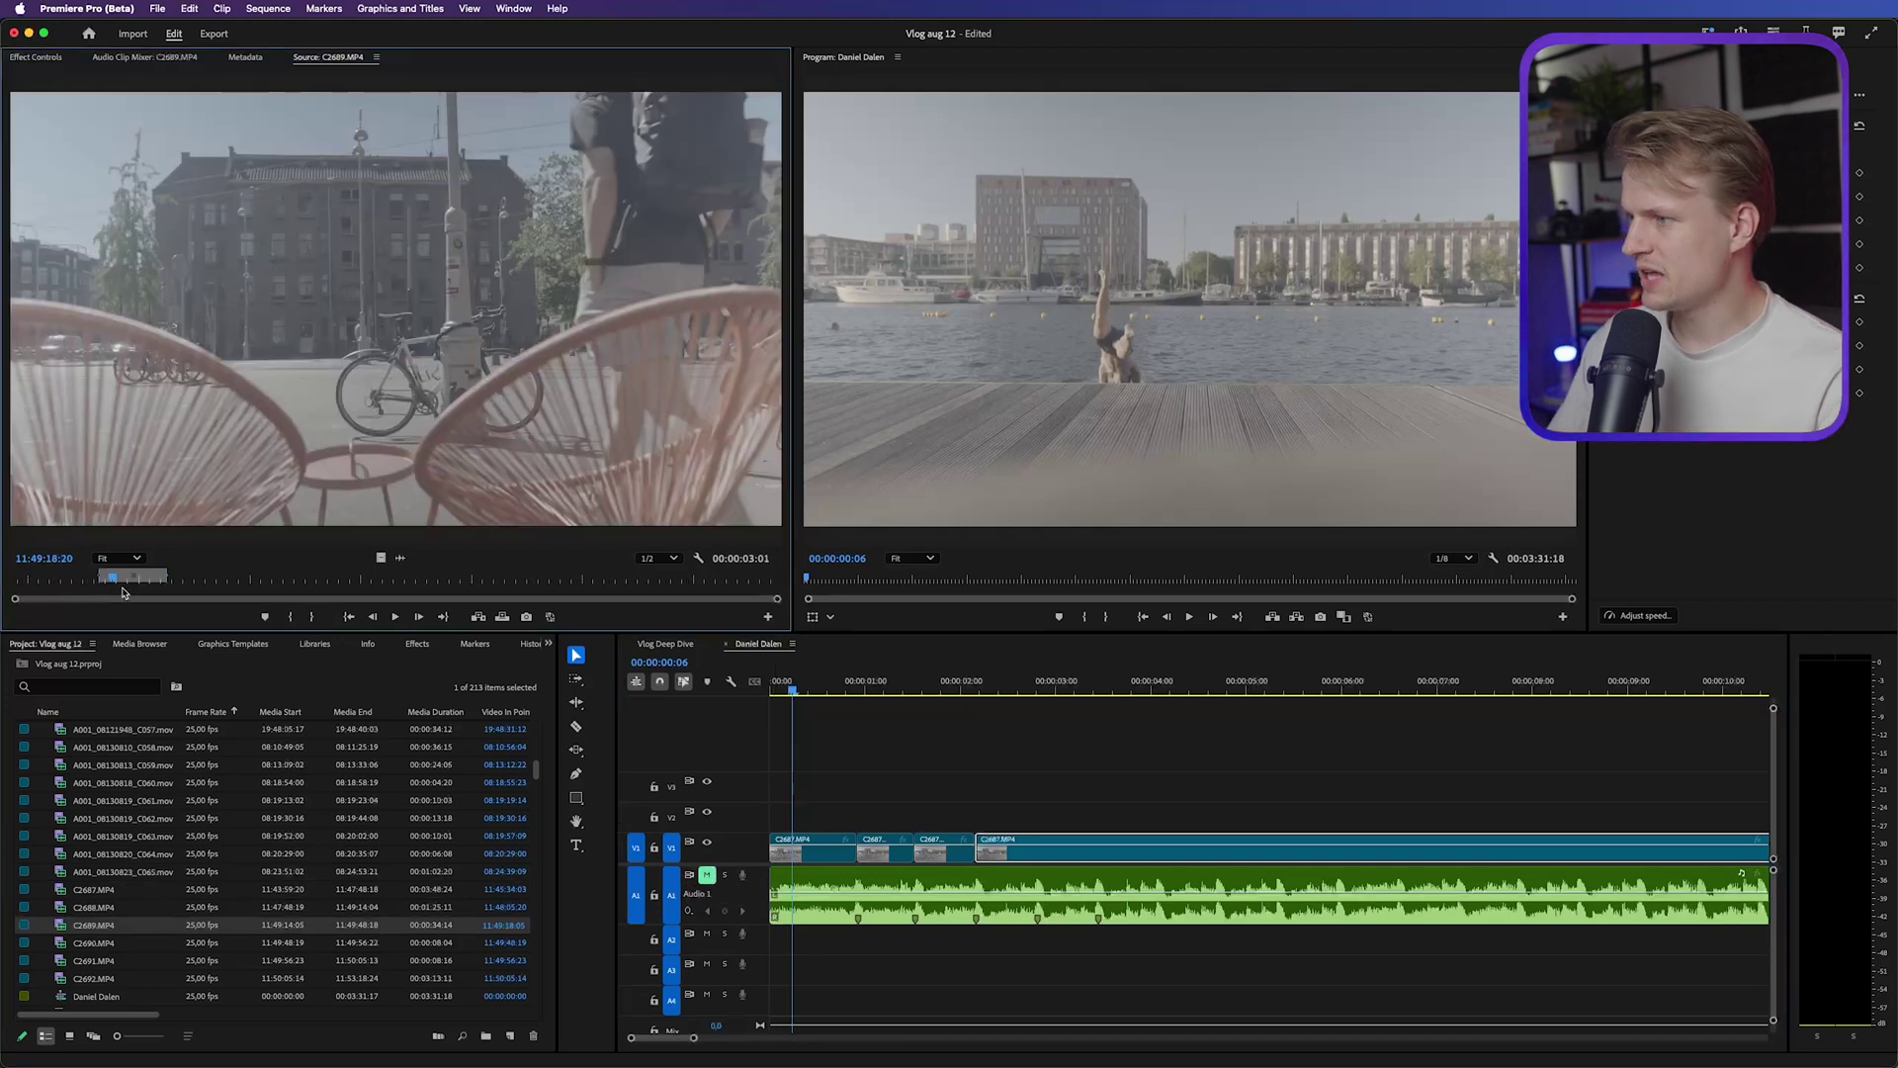
left_click(128, 580)
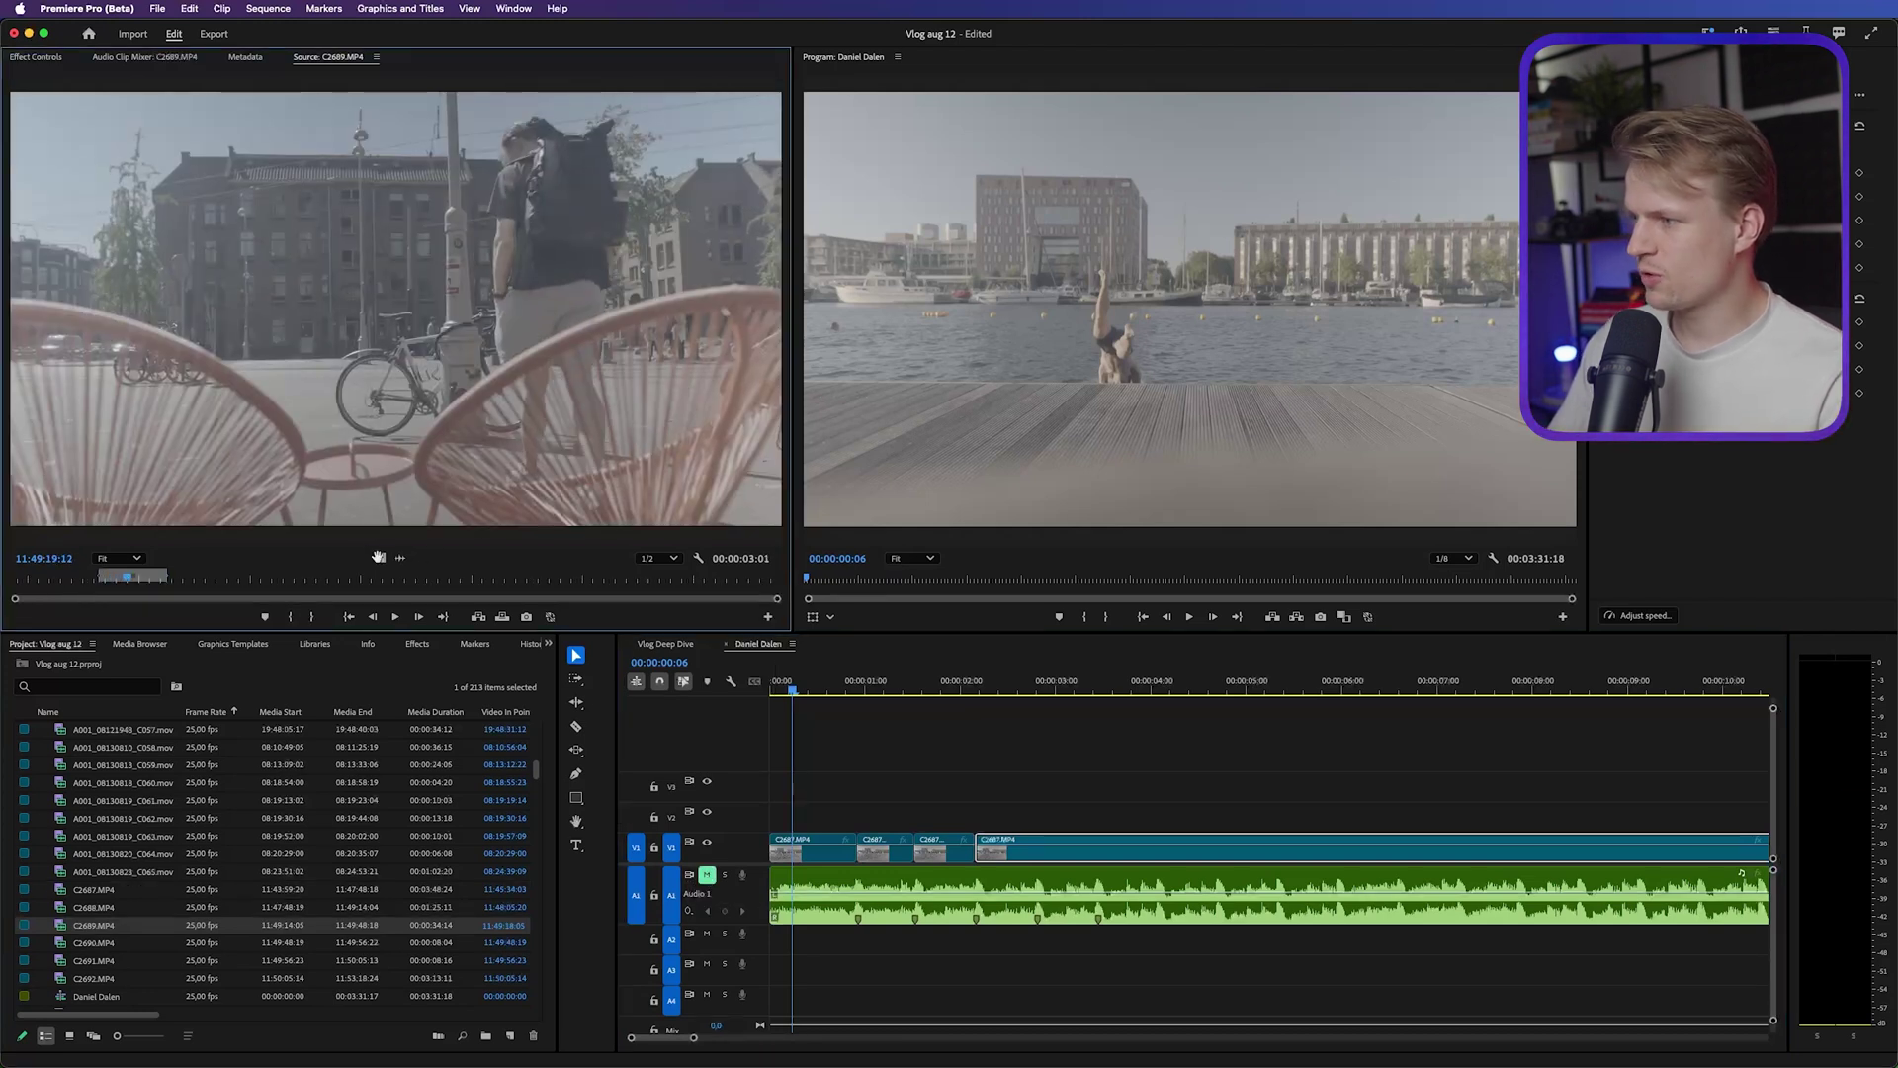
left_click_drag(389, 565, 985, 857)
key("space")
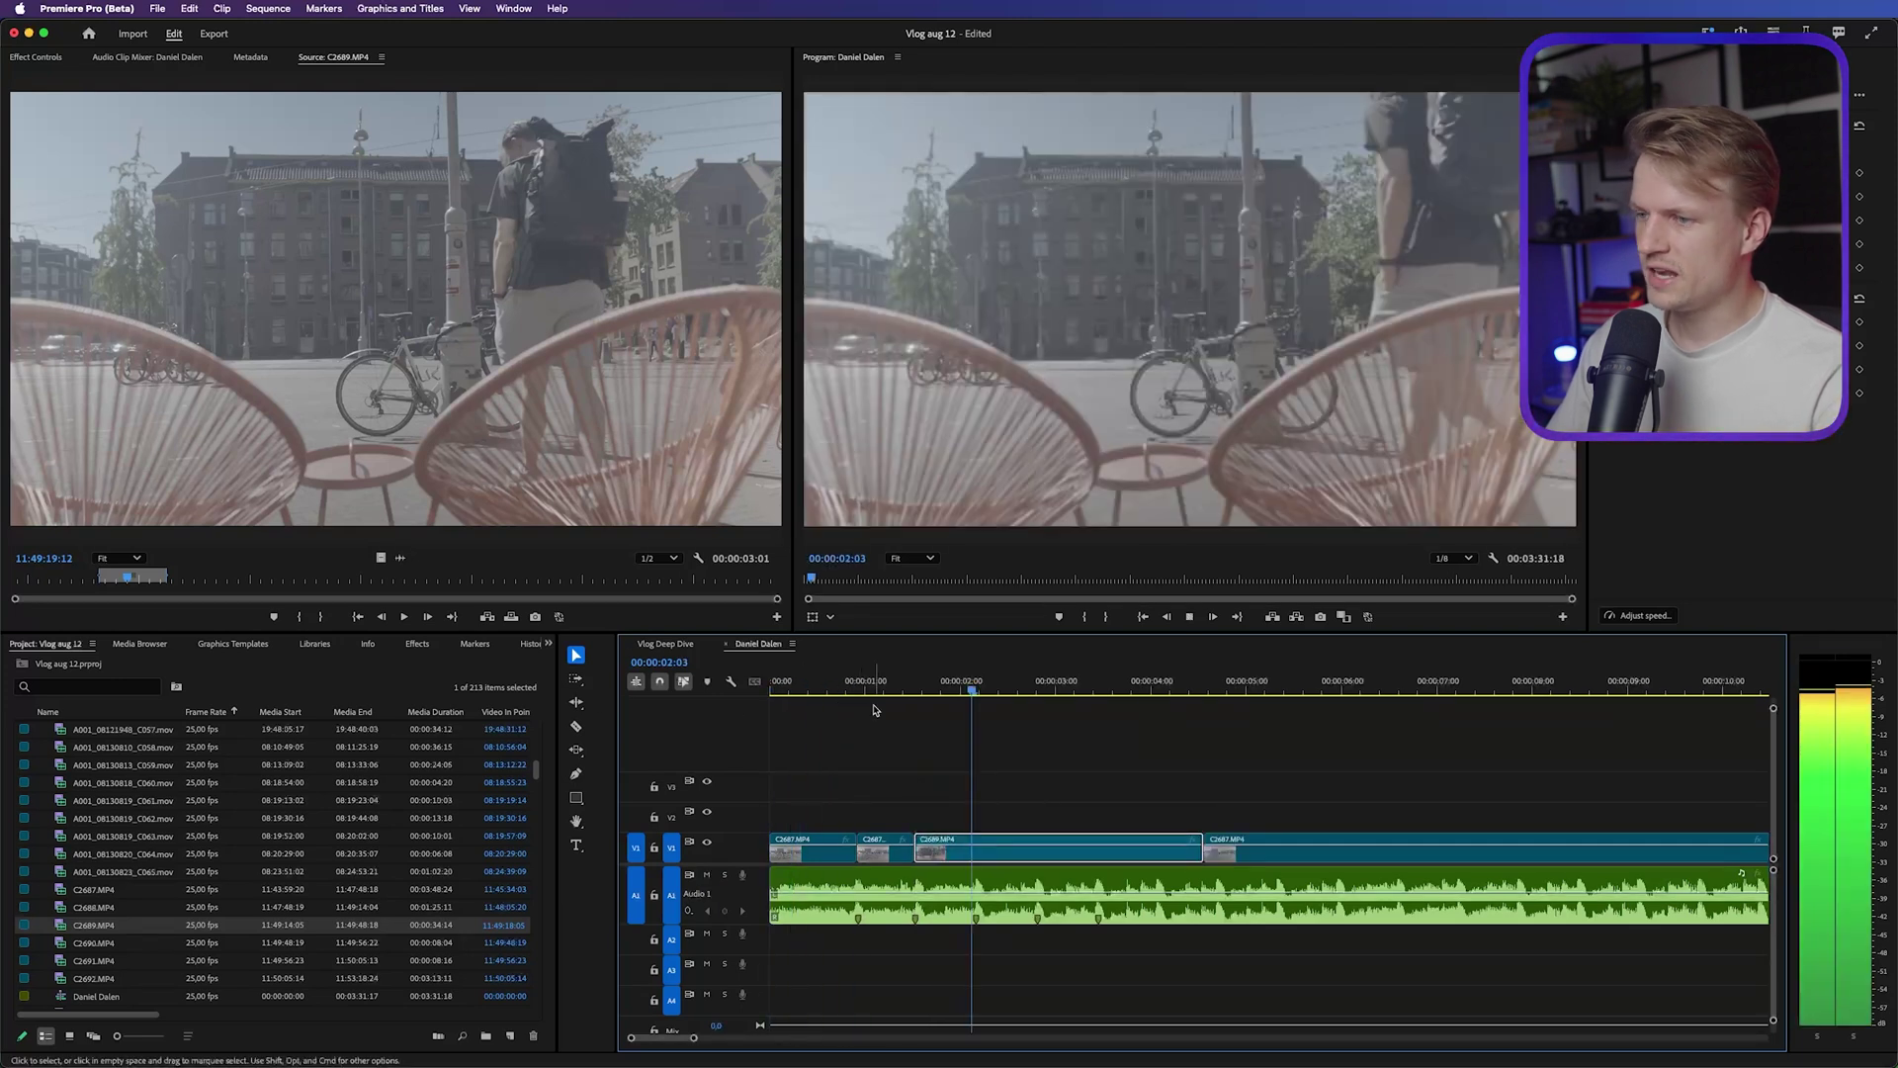
key("space")
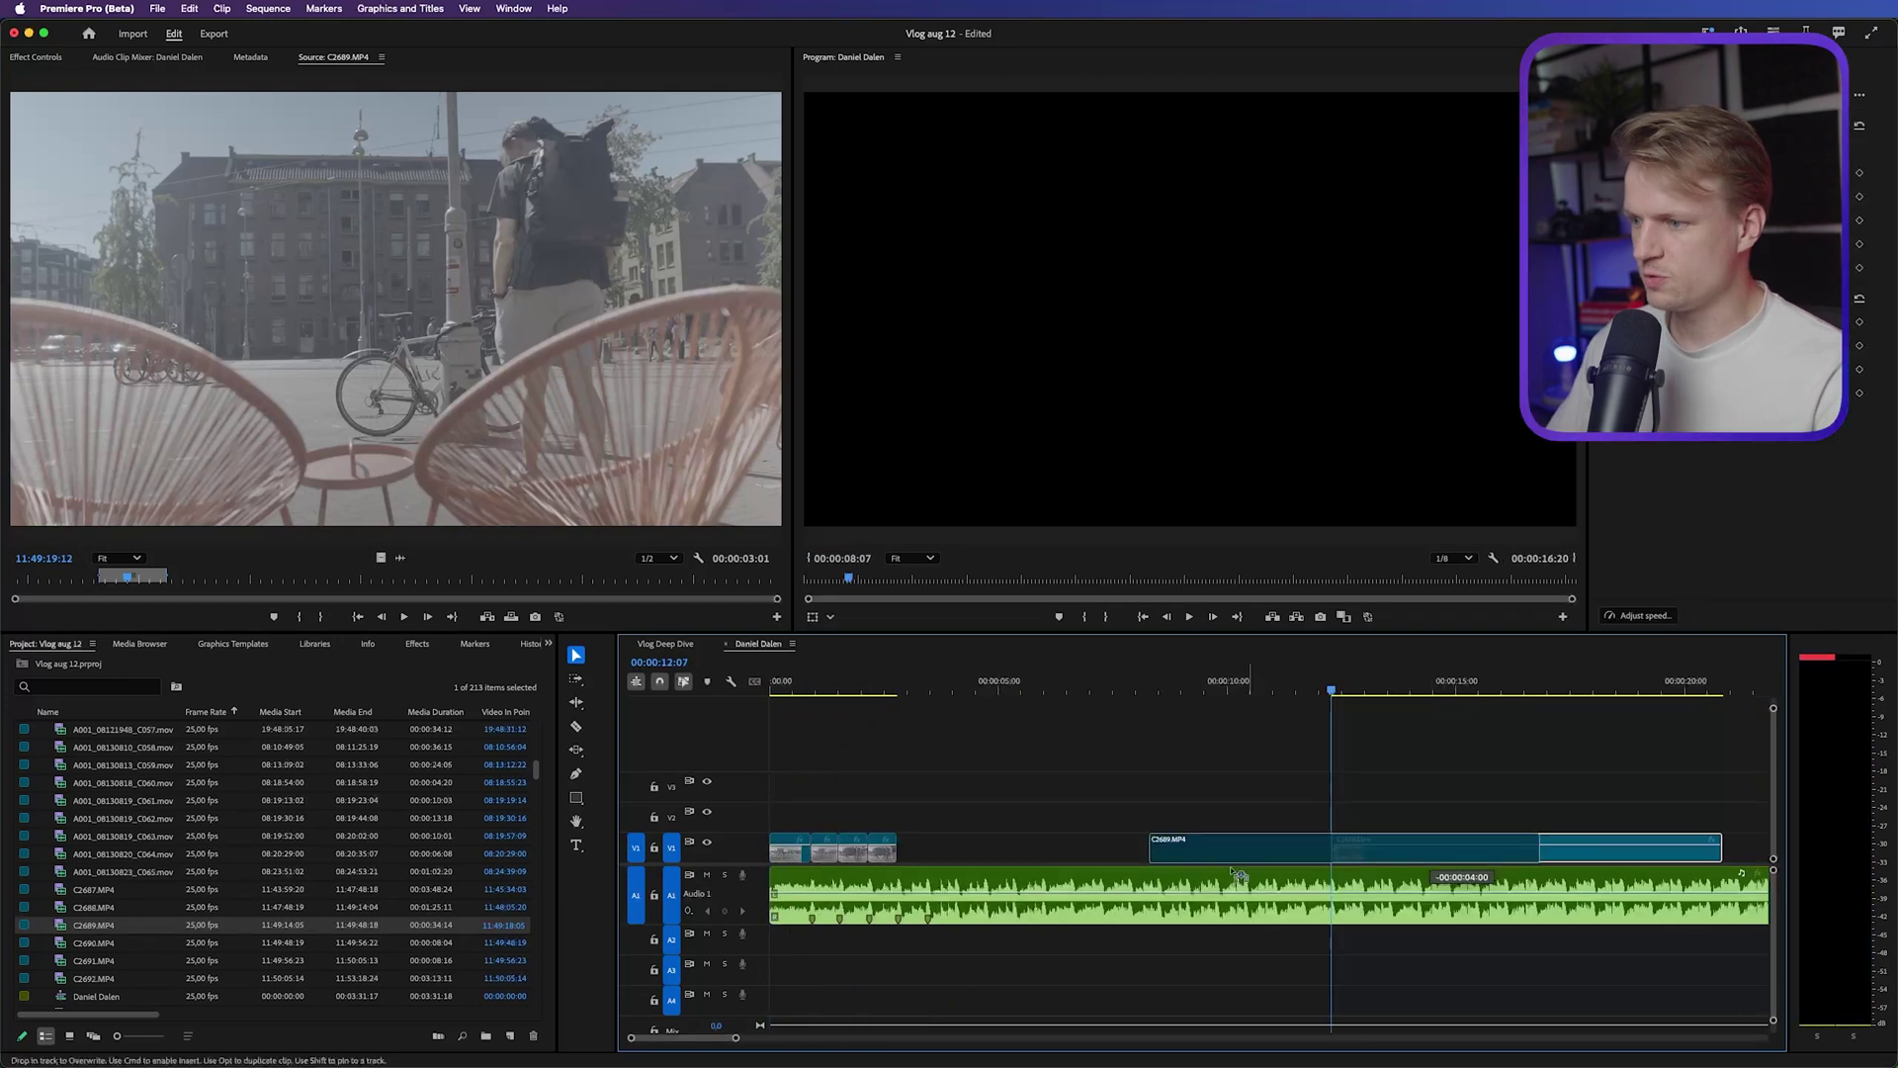
Cut the last C2689 piece at the beat and delete the leftover footage after it
left_click_drag(850, 686, 911, 687)
key("=")
key("=")
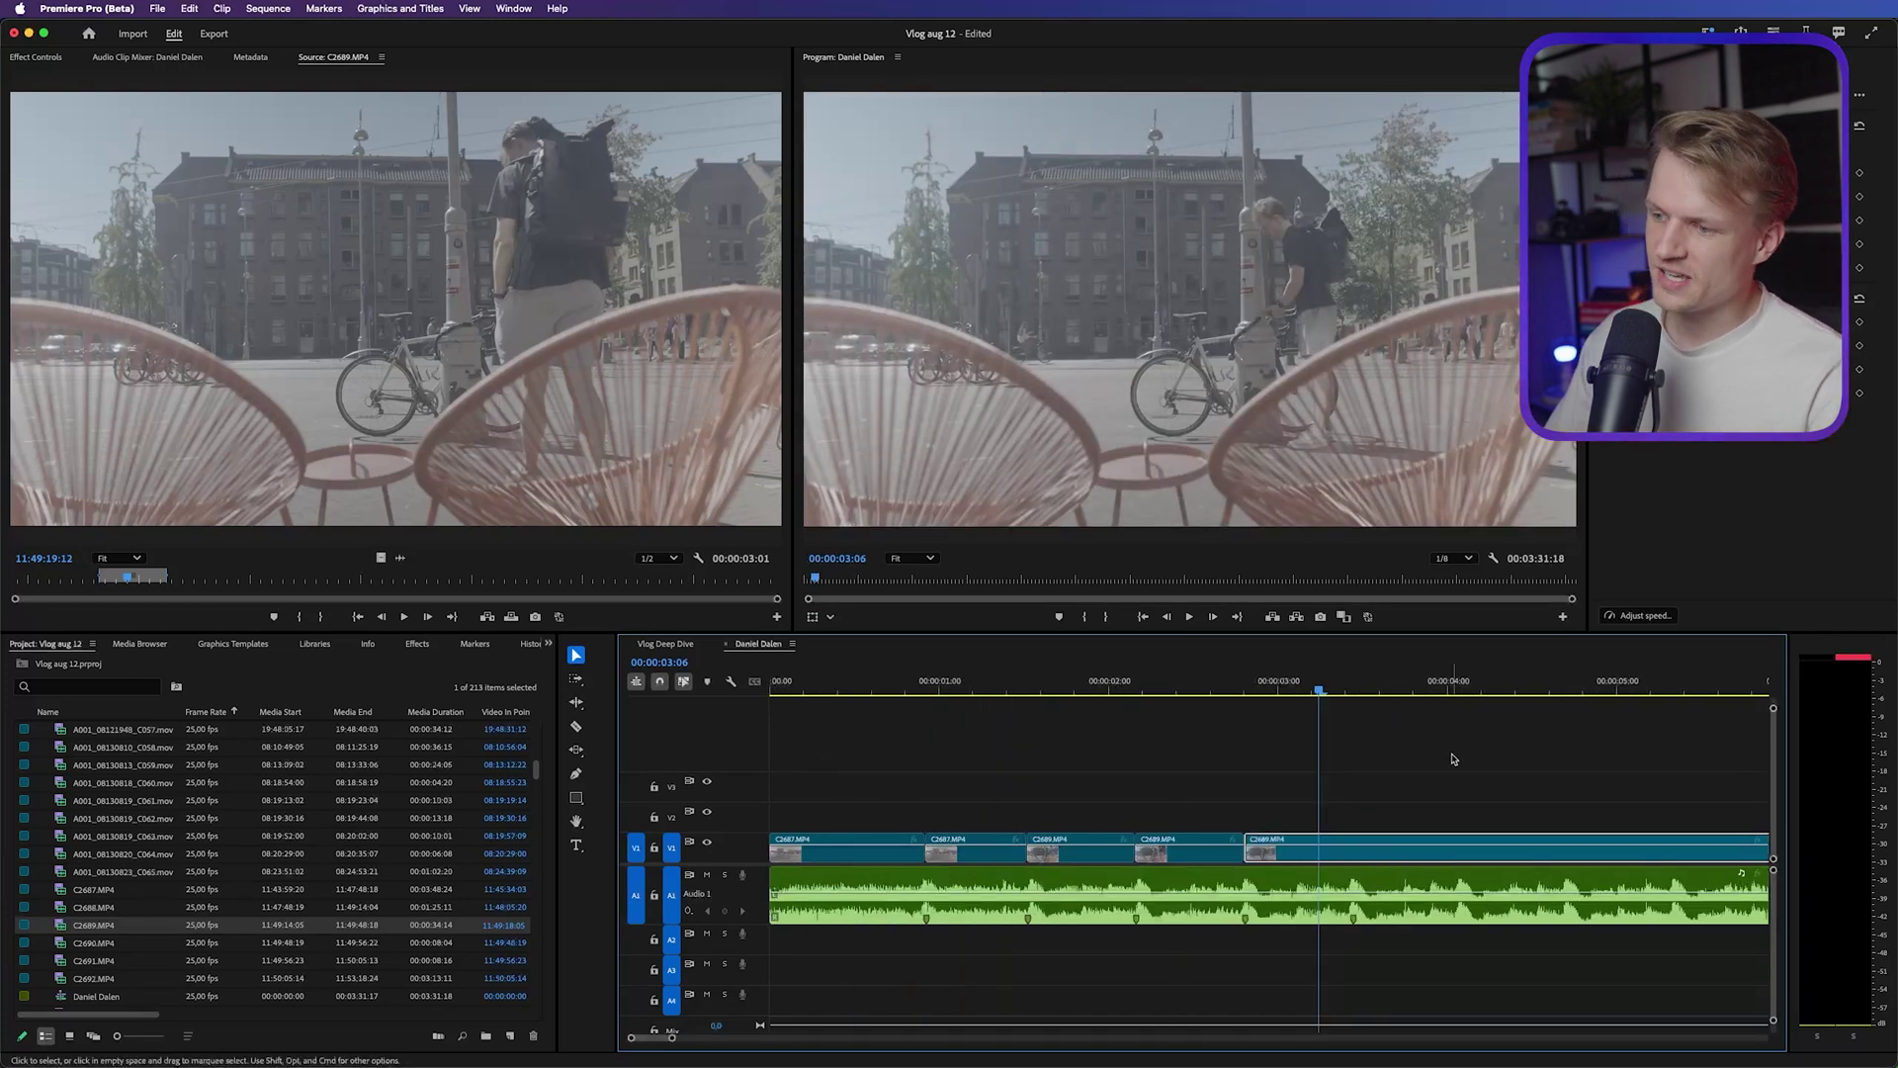
key("c")
left_click(1351, 852)
key("v")
key("Delete")
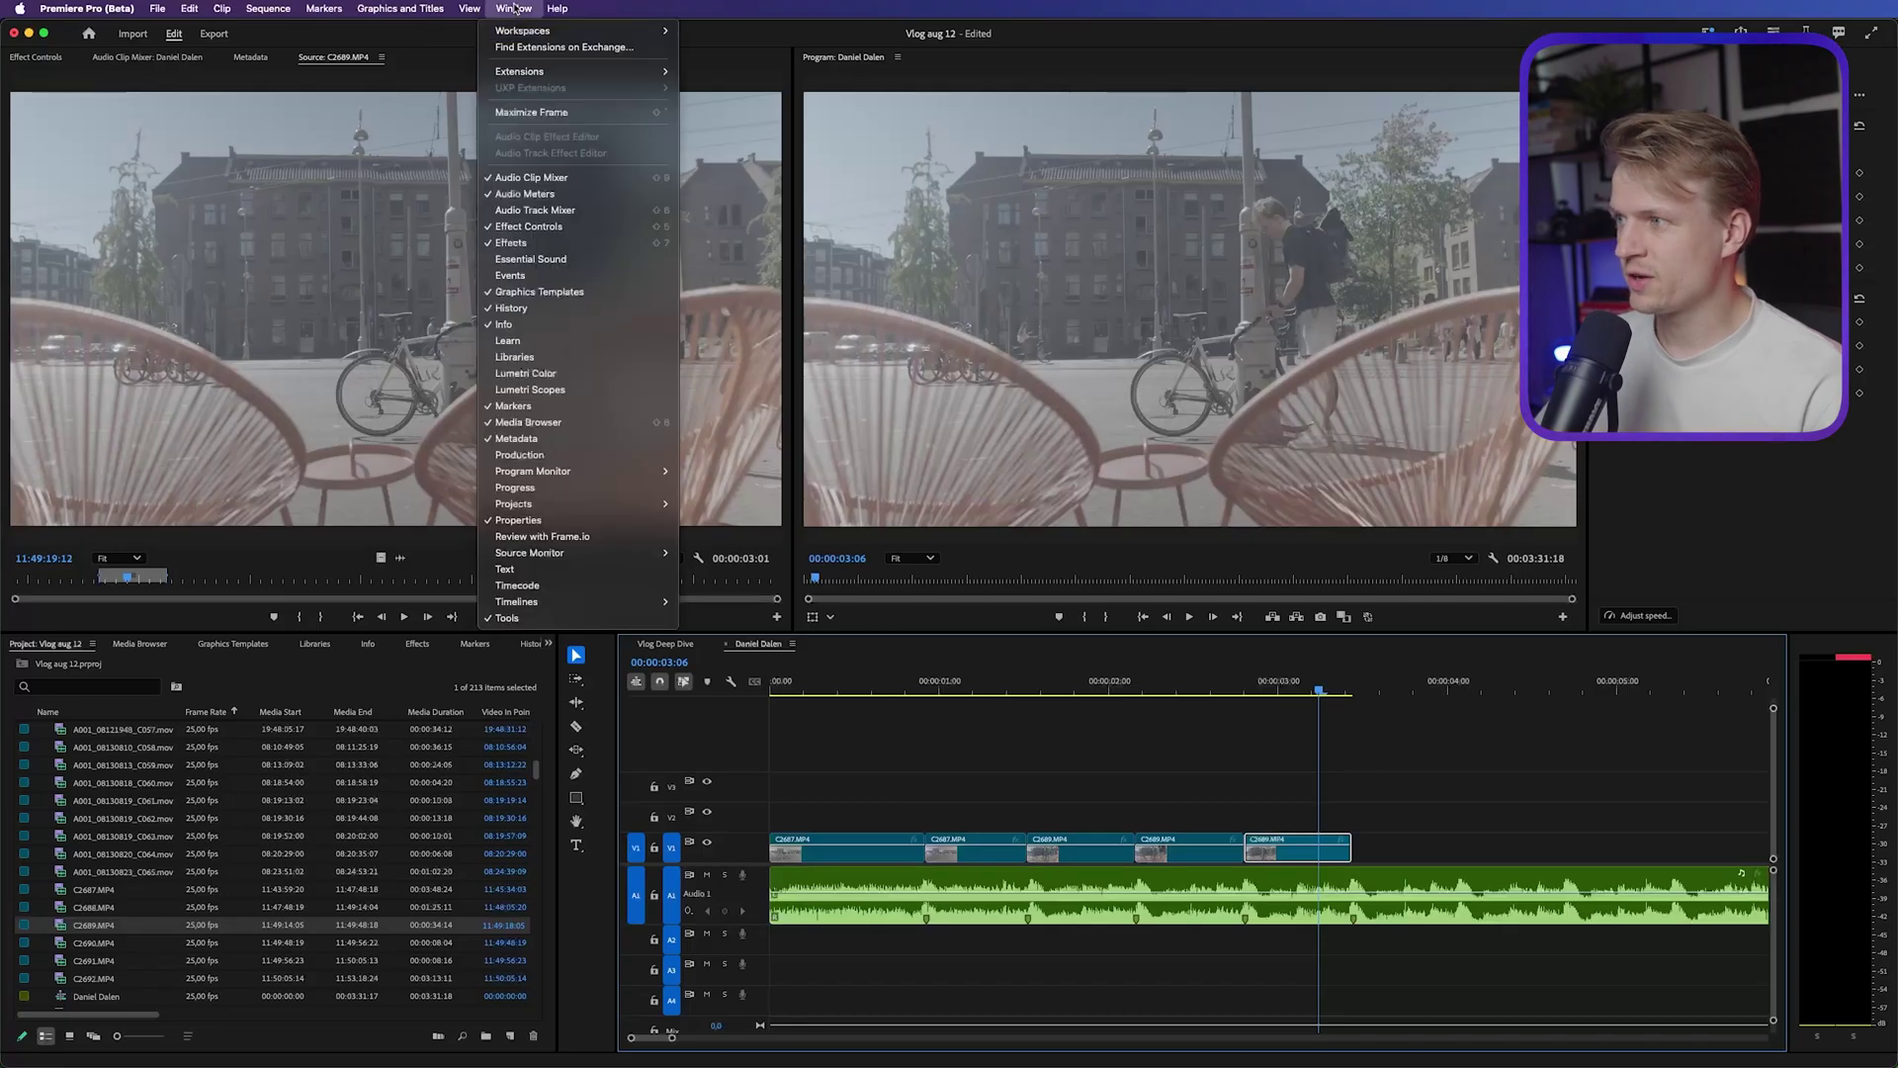
In the Color workspace, set Lumetri Basic Correction's Input LUT to AlexaV3_K1S1_LogC2Video_Rec709_EE
mouse_move(539, 31)
left_click(724, 98)
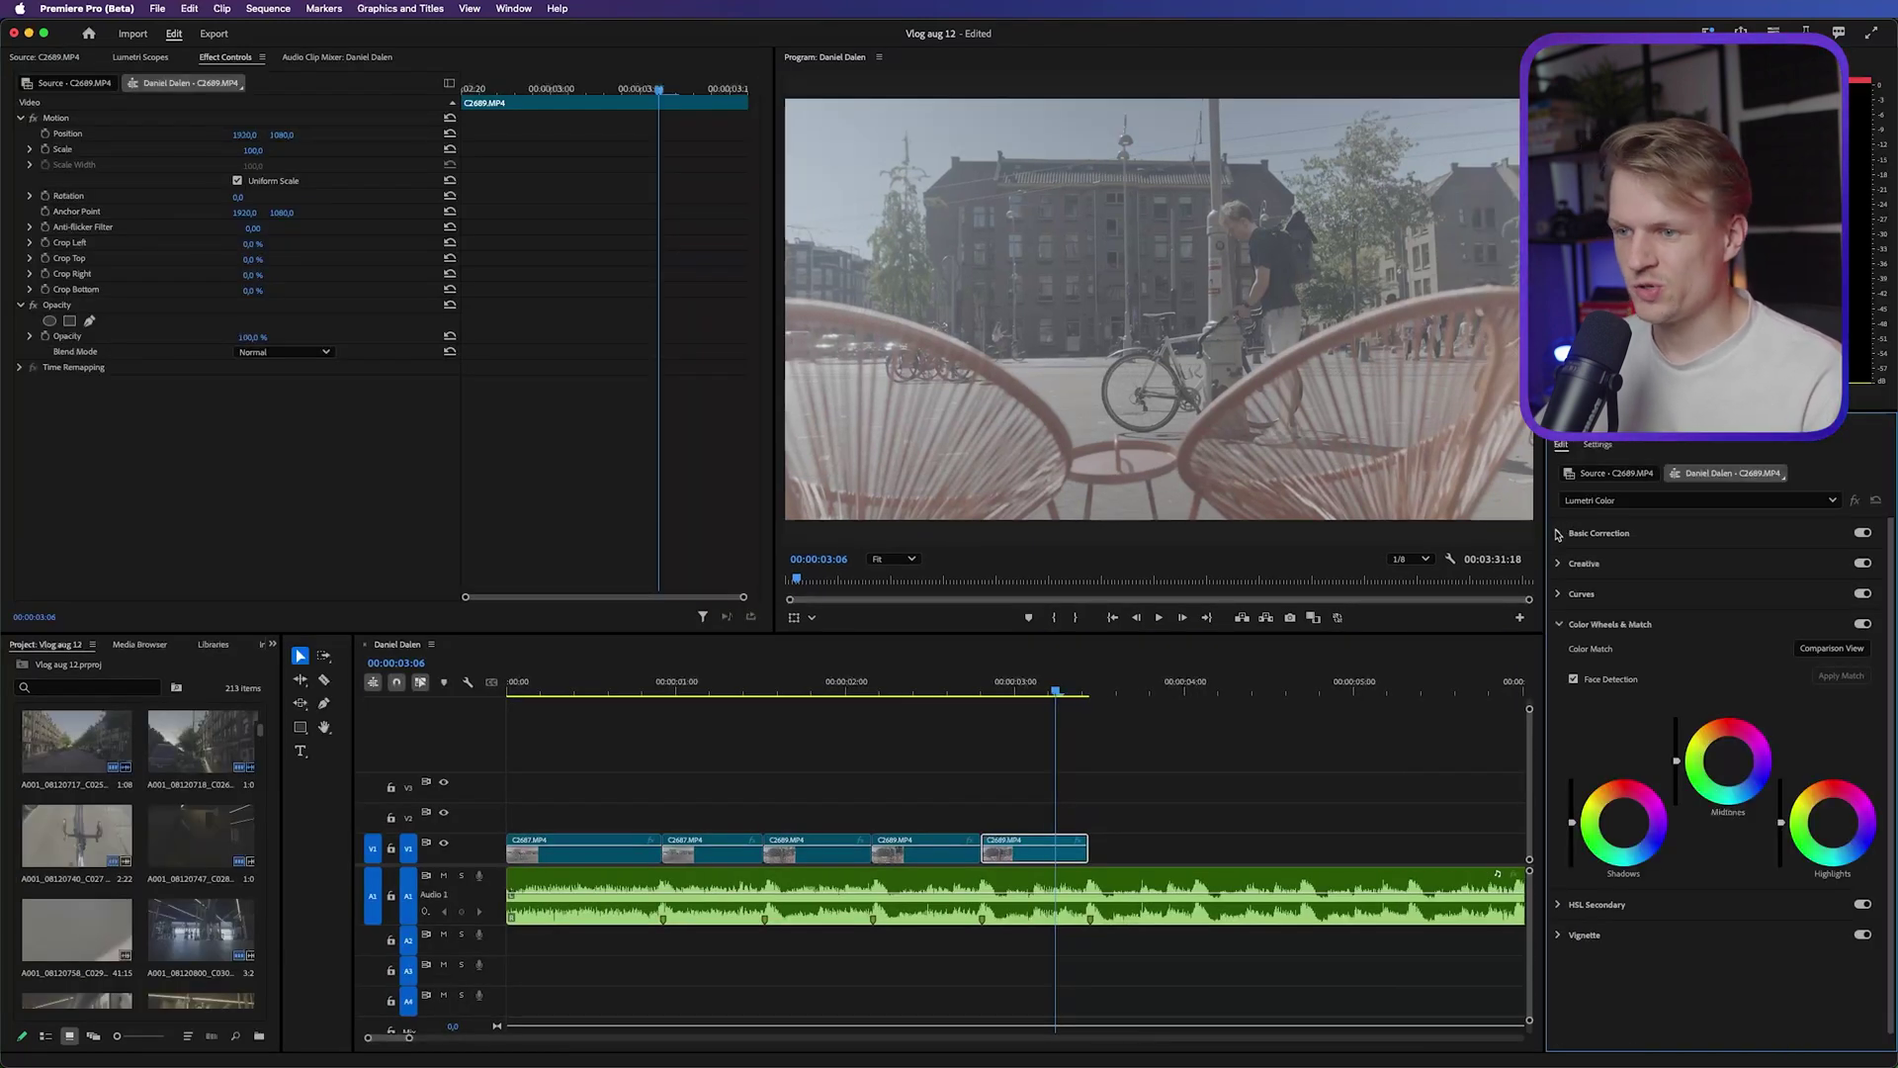
left_click(1559, 534)
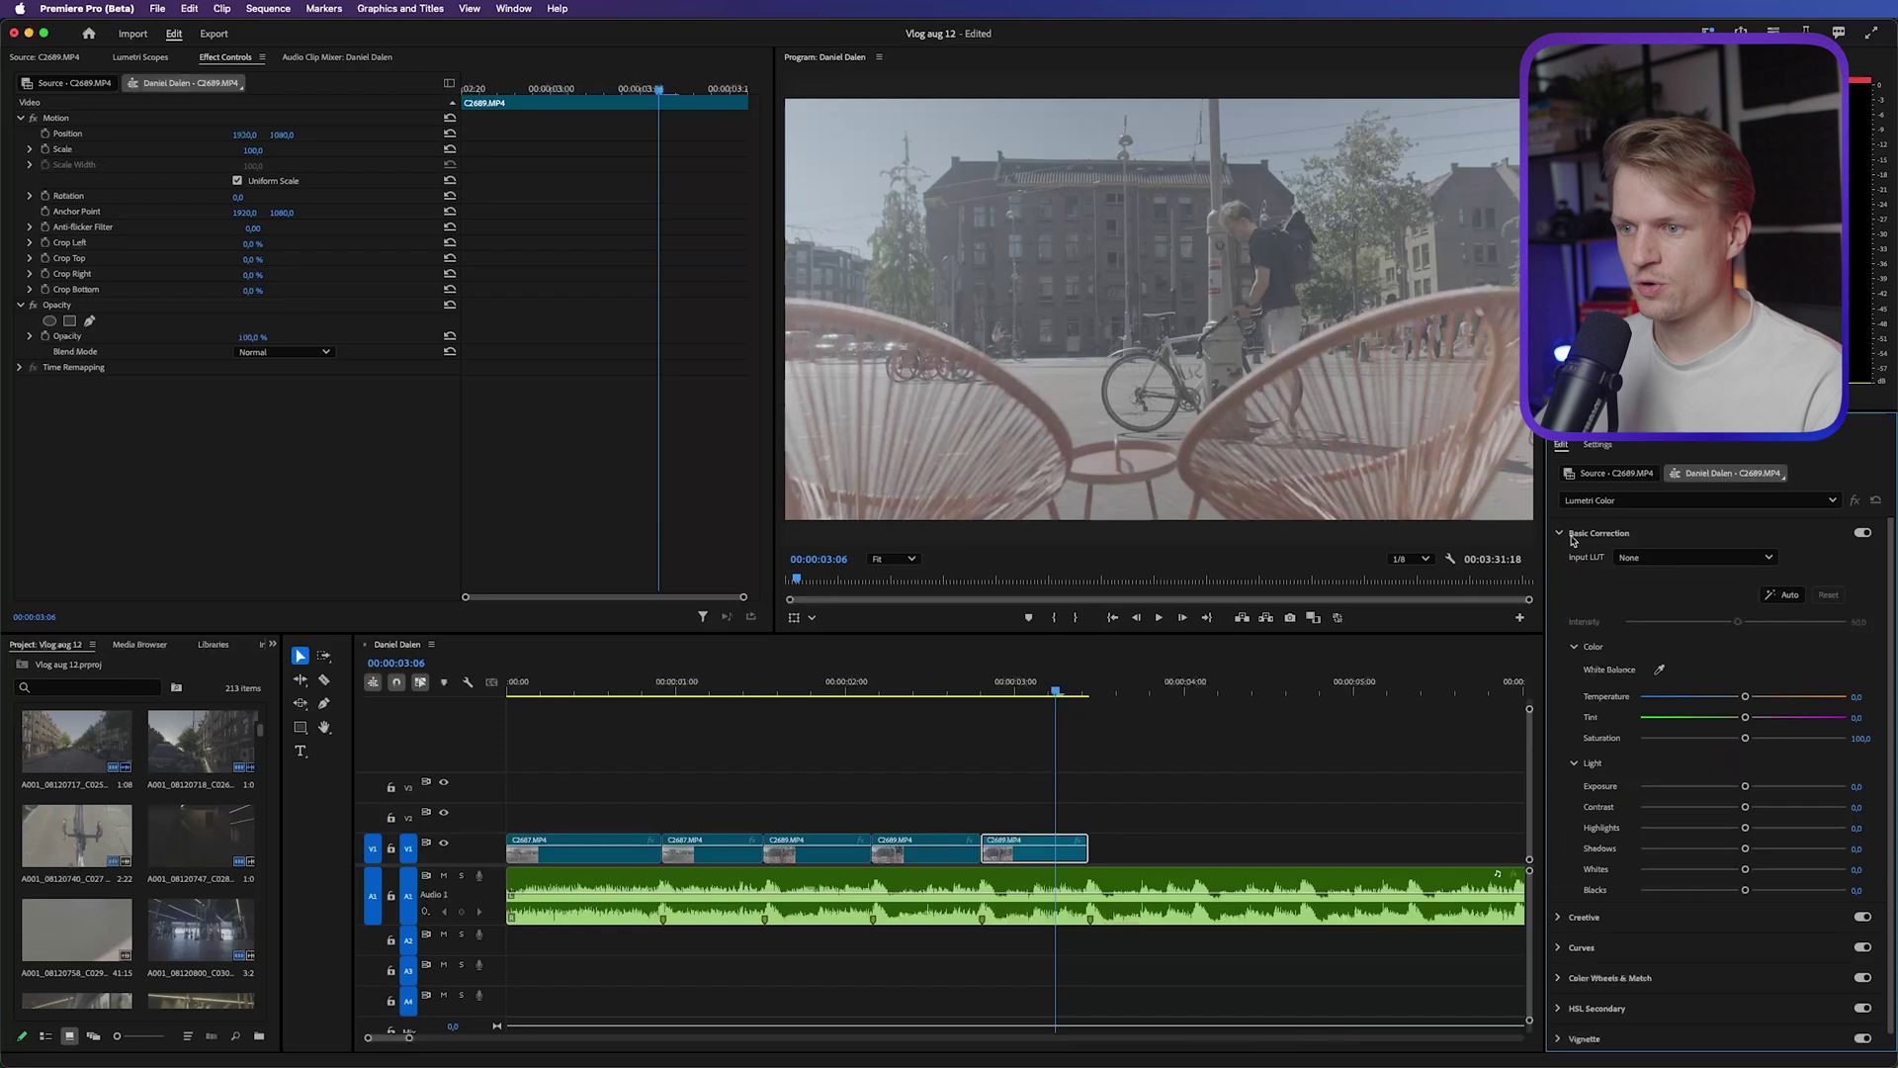
left_click(1659, 557)
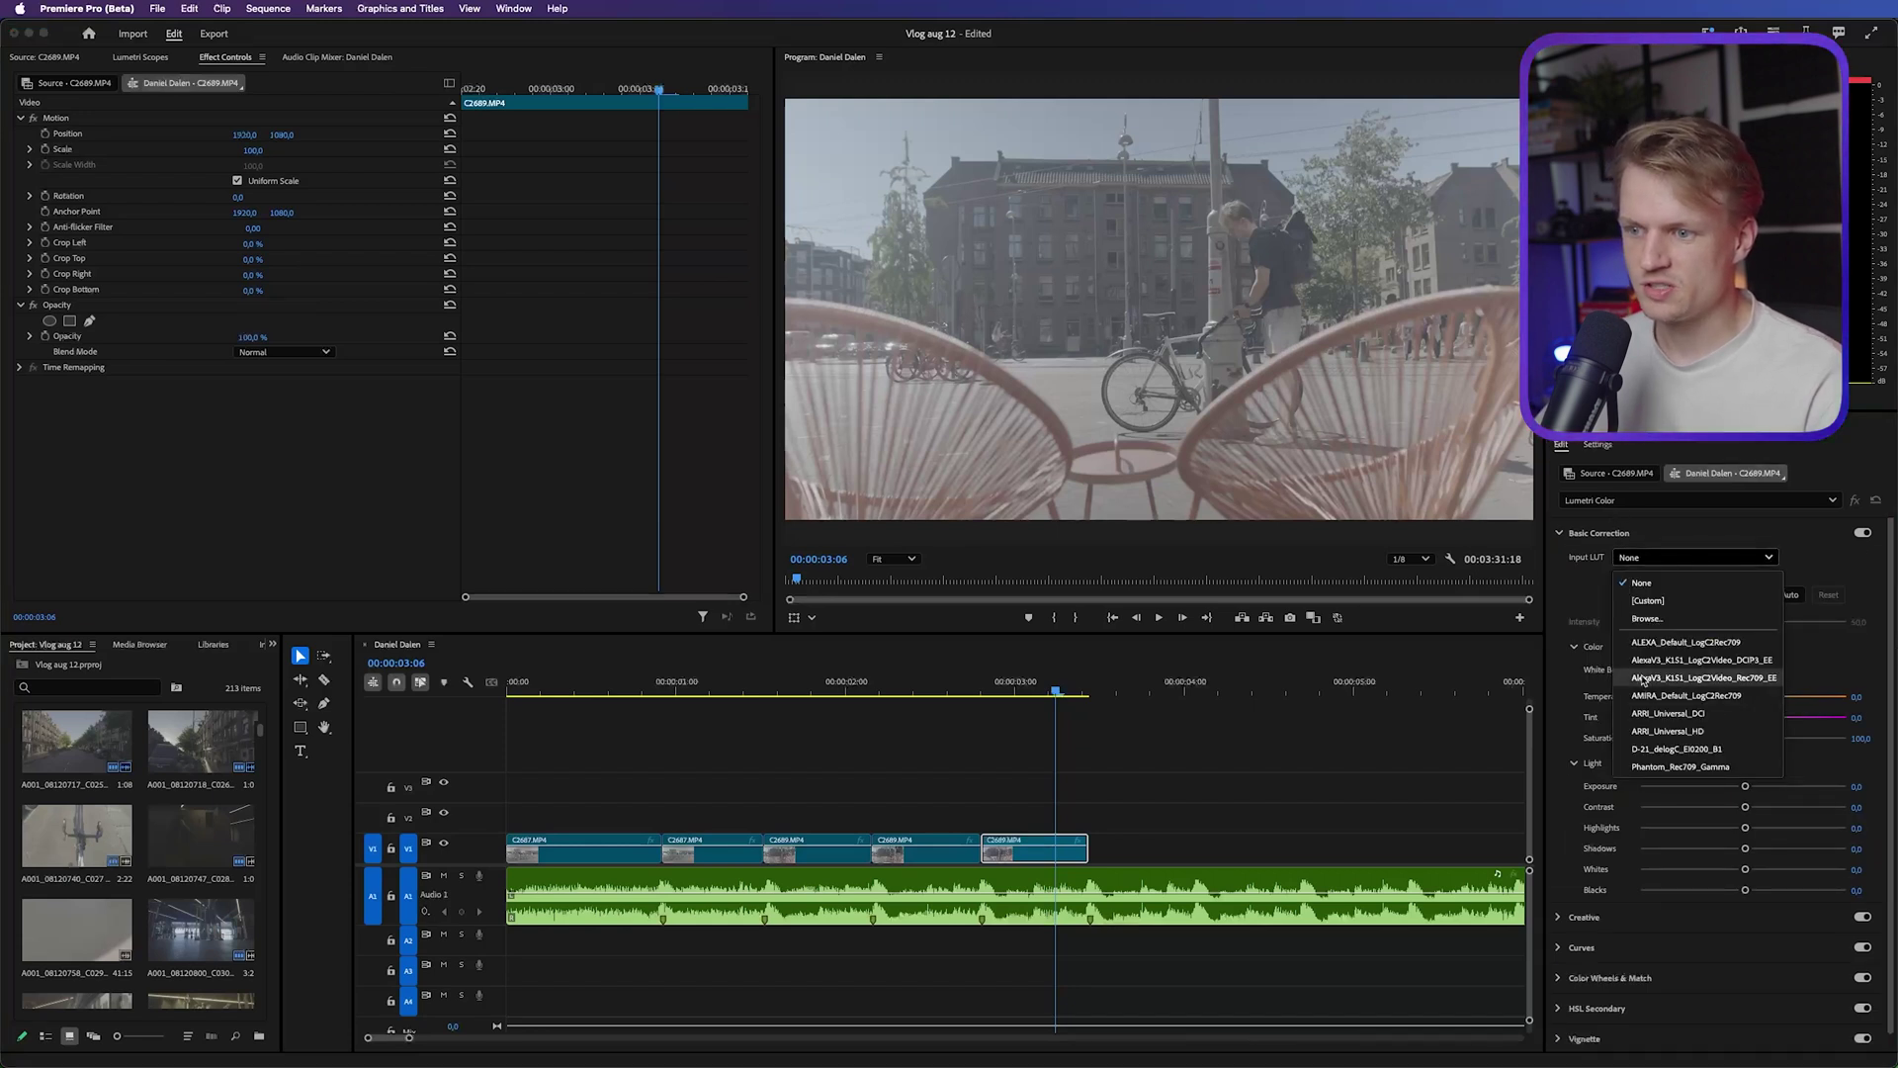
left_click(1747, 679)
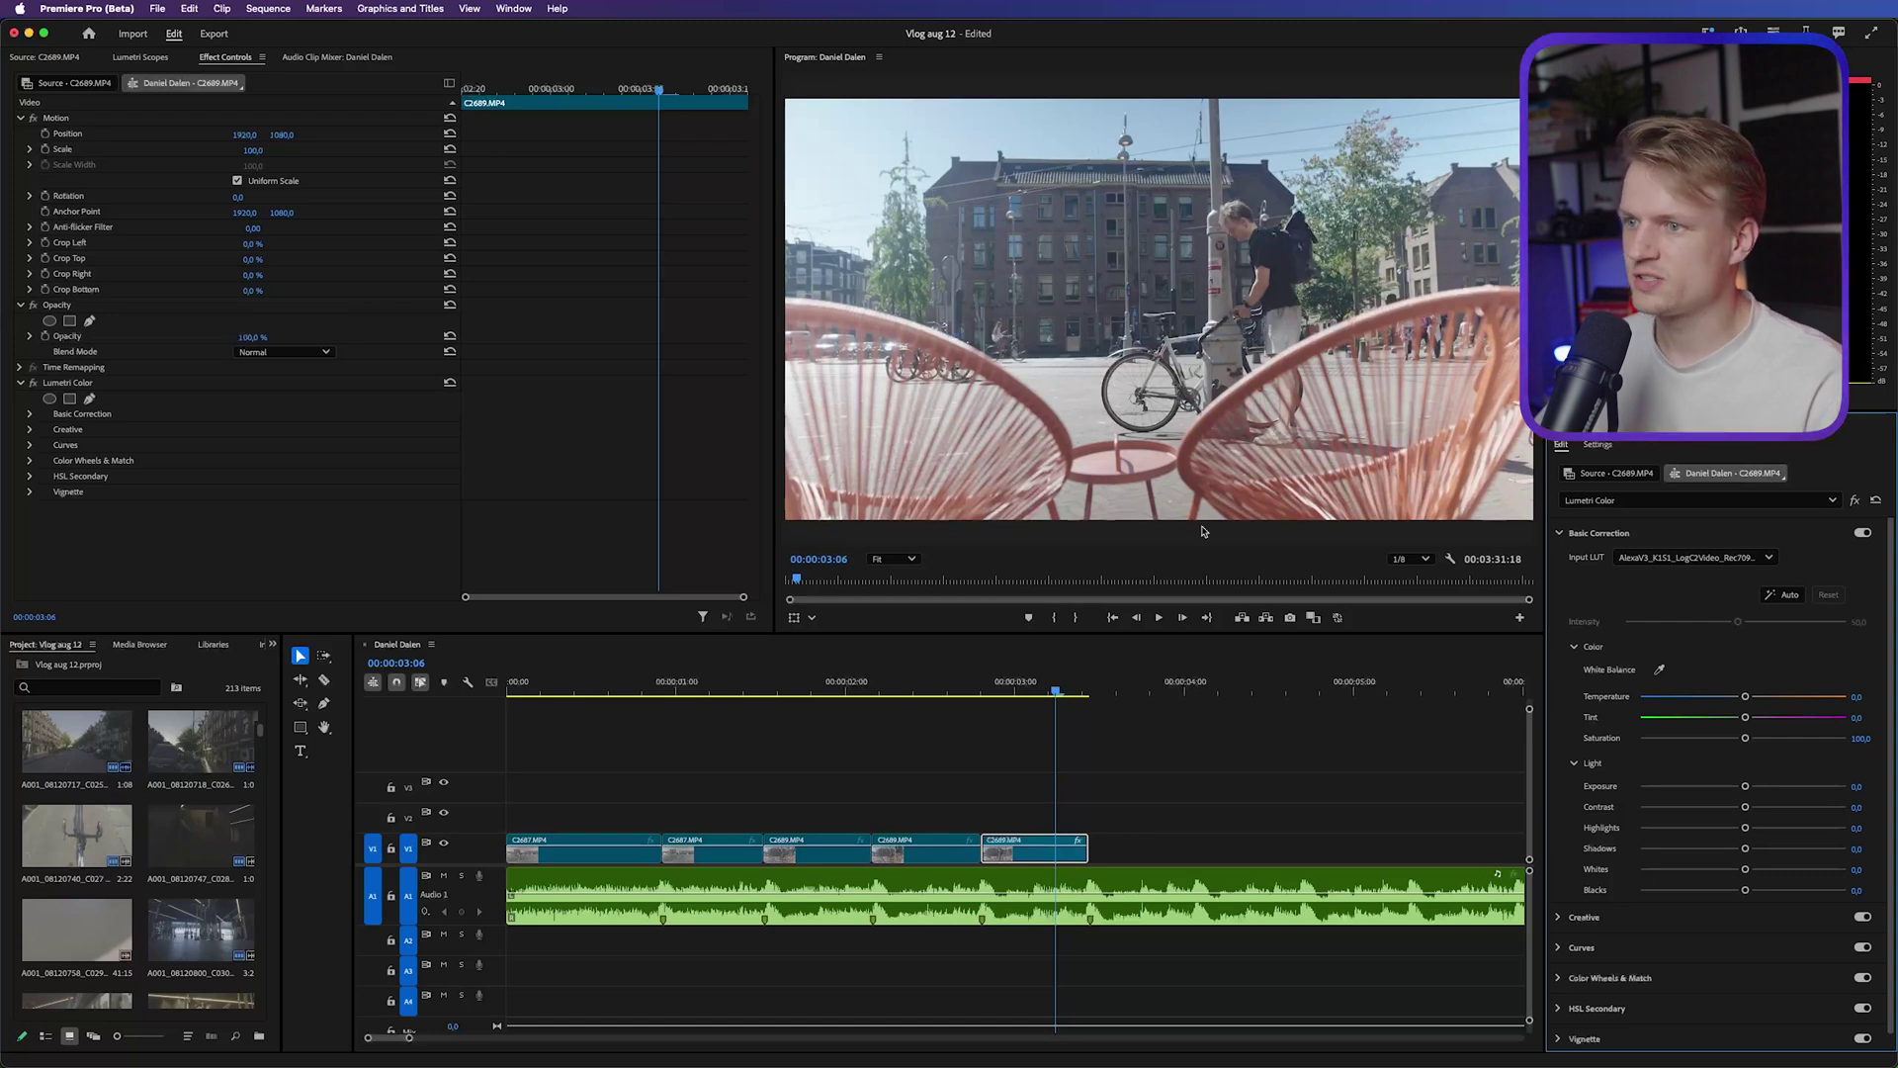
In Lumetri Creative, raise Vibrance to about 39.1, Faded Film to 10.0, and slightly tint the highlights
left_click(1559, 918)
left_click_drag(1745, 839, 1784, 838)
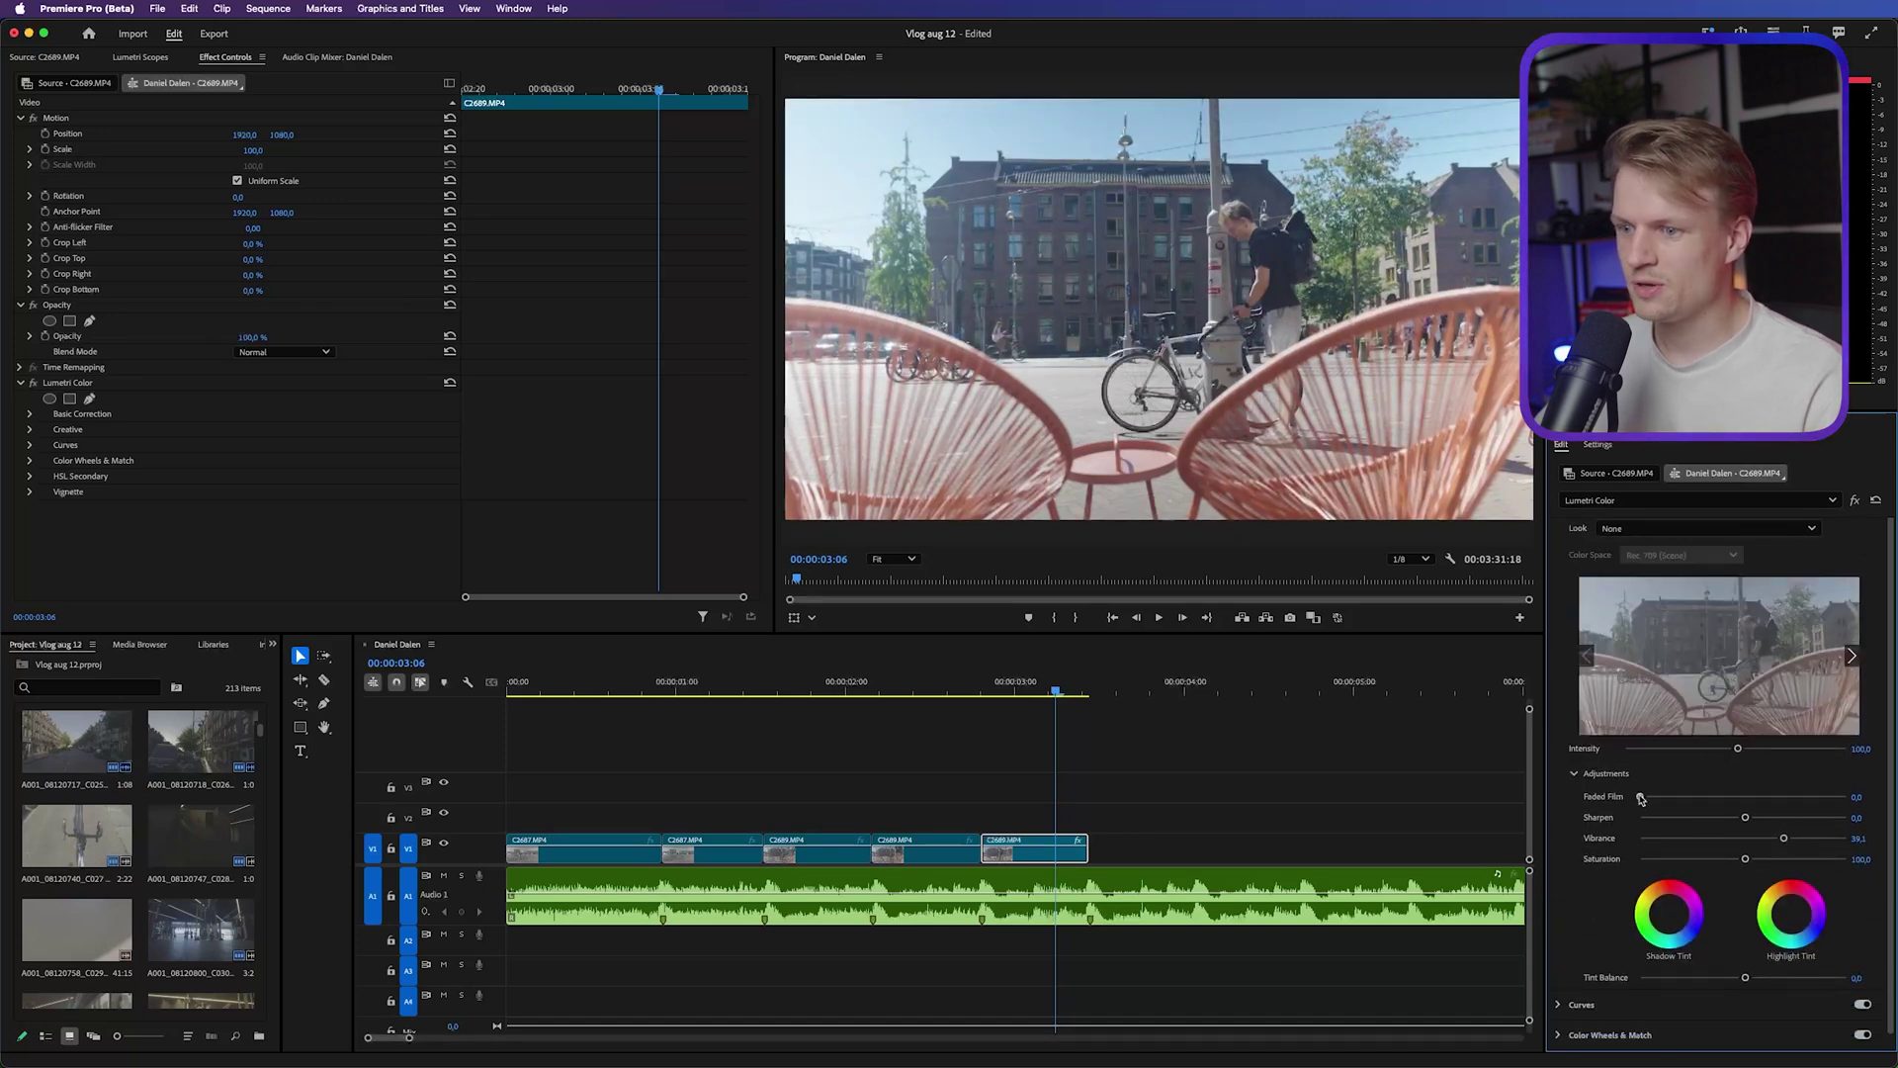
left_click_drag(1640, 796, 1660, 797)
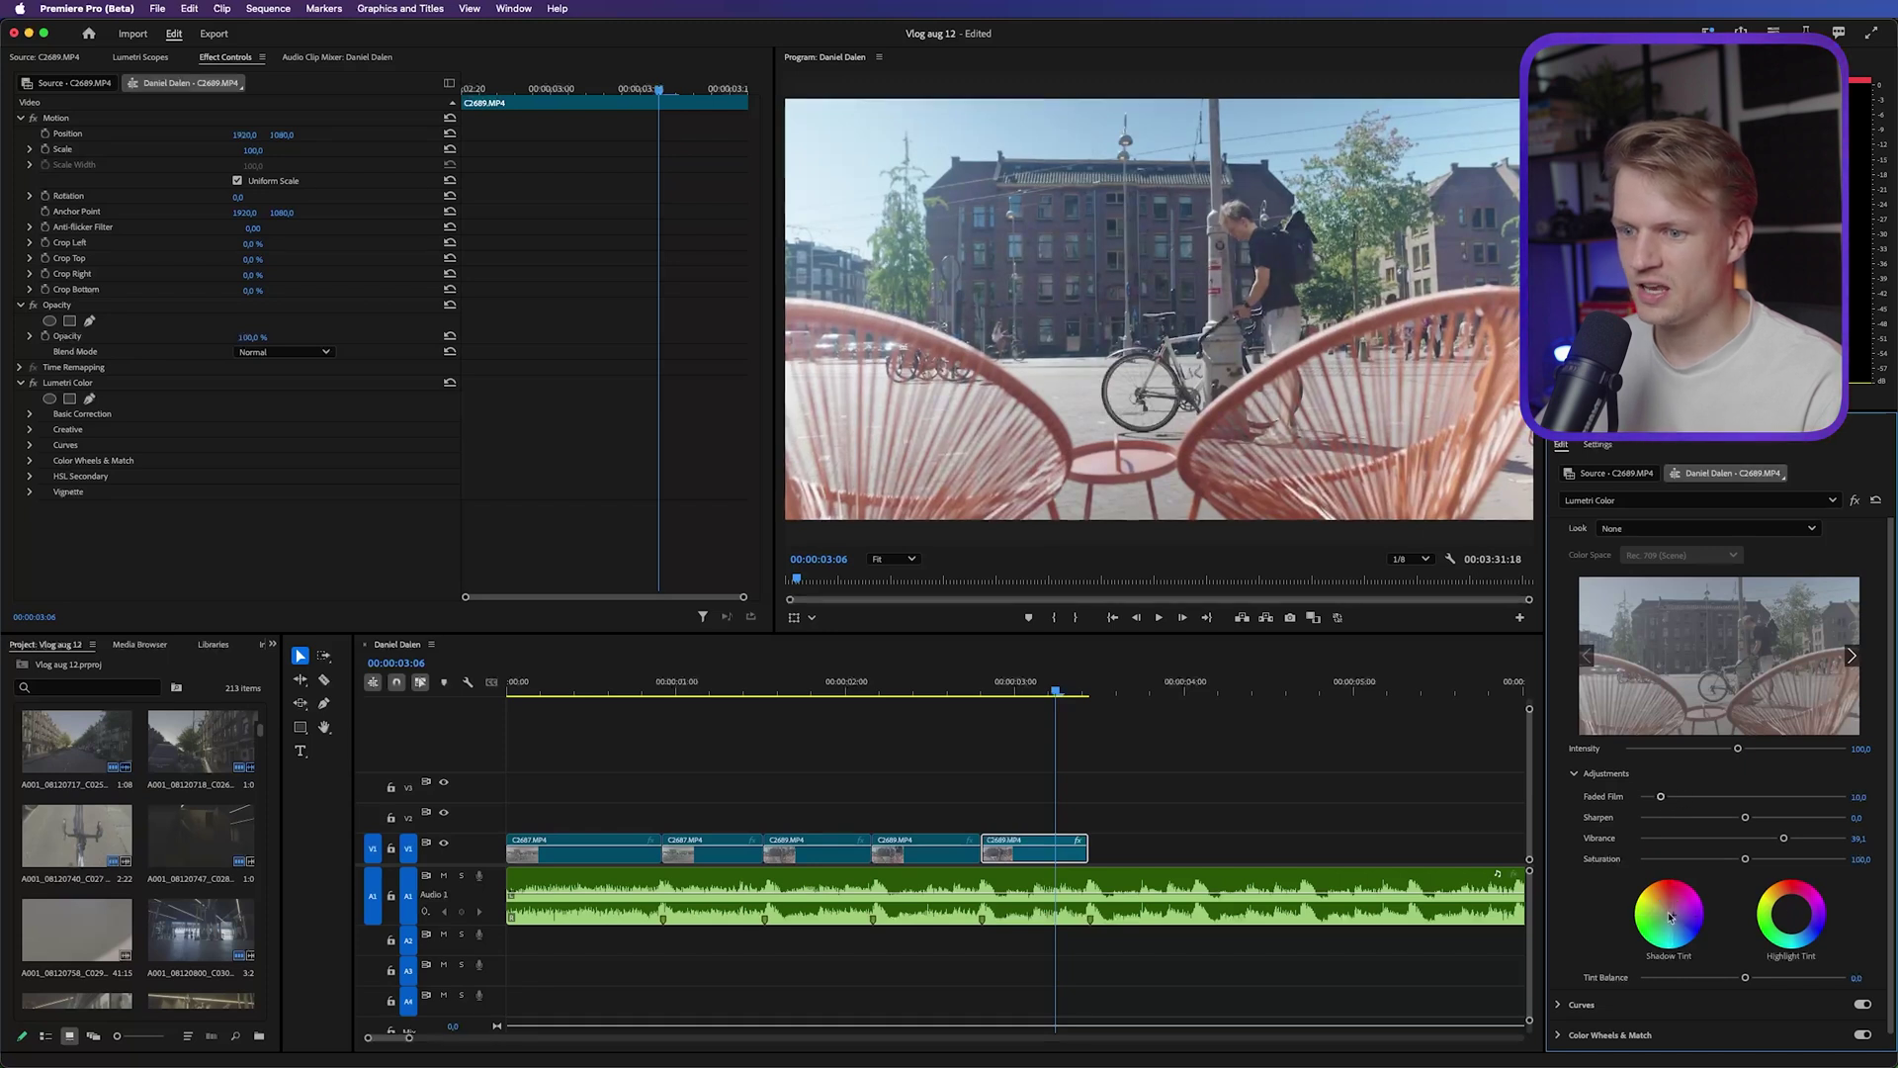
left_click_drag(1795, 920, 1787, 905)
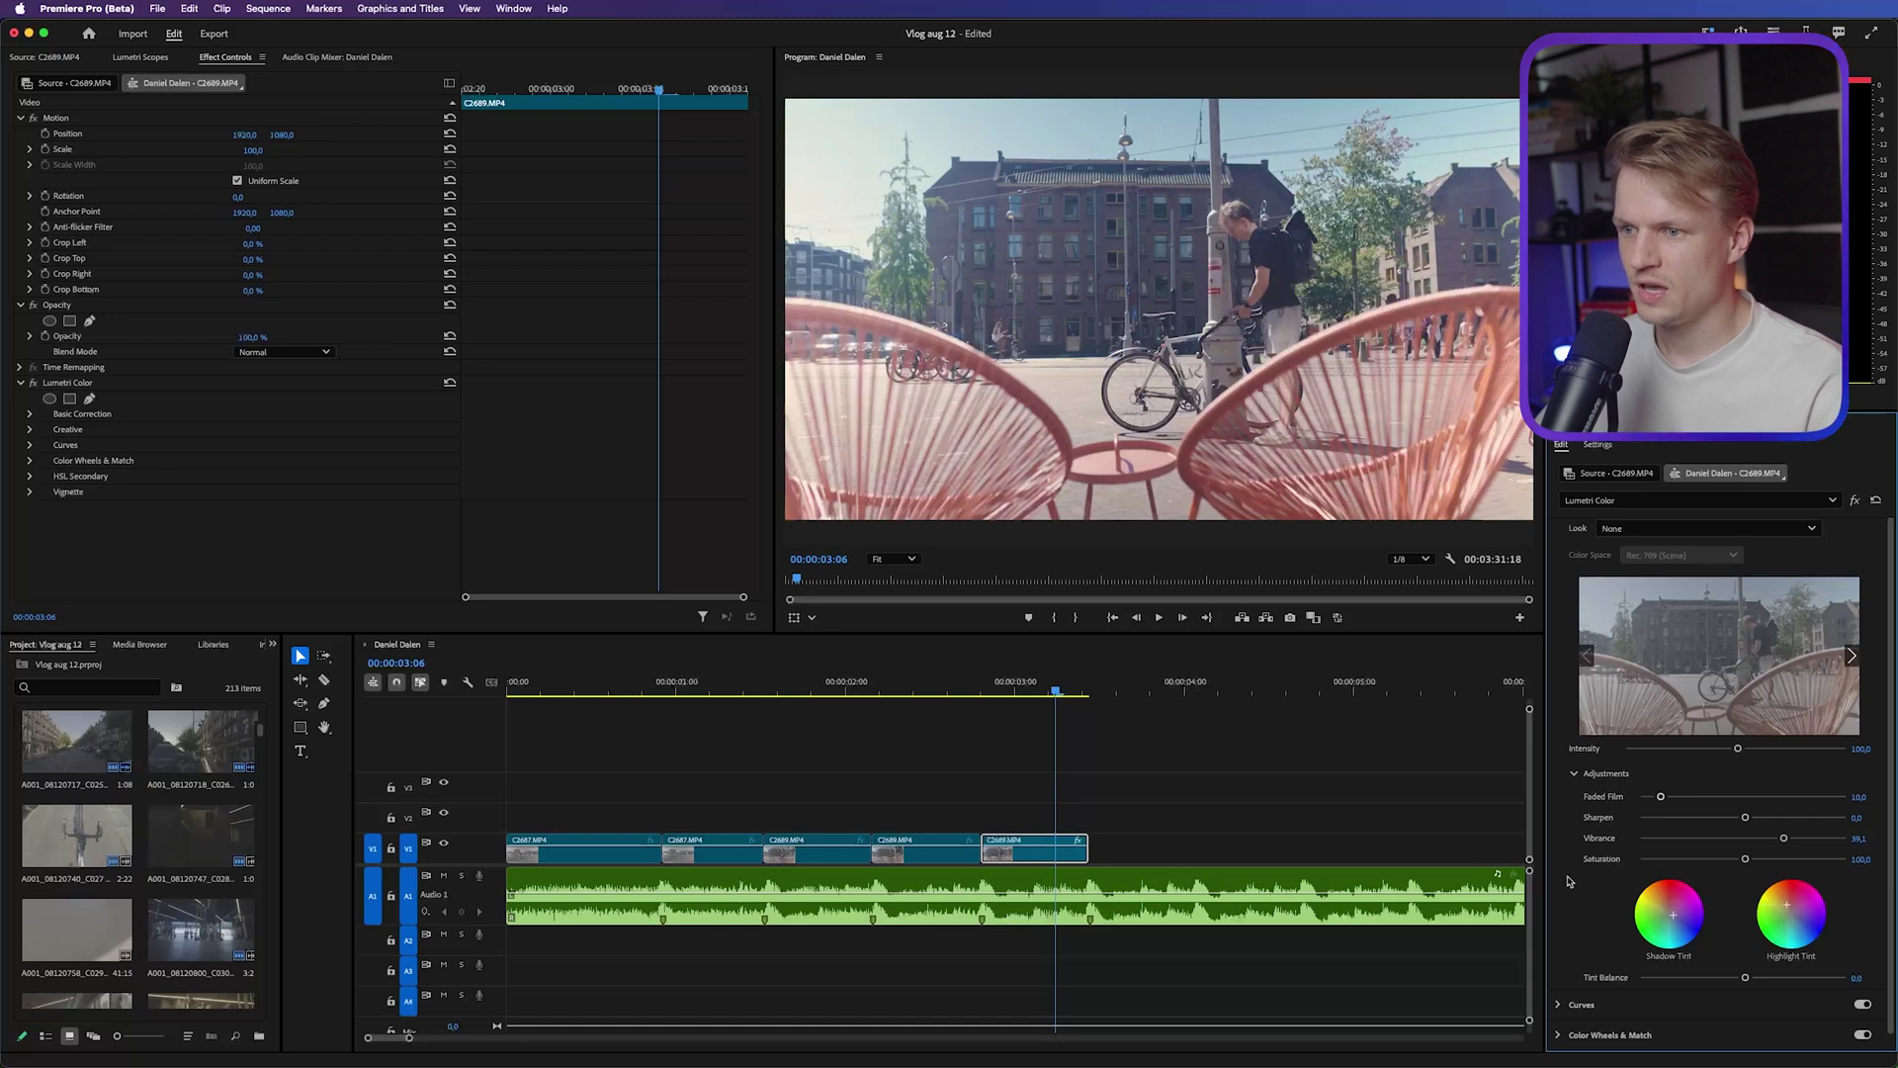
Toggle the Creative grade off and on to compare, then browse the Look list
scroll(1625, 810, "up", 2)
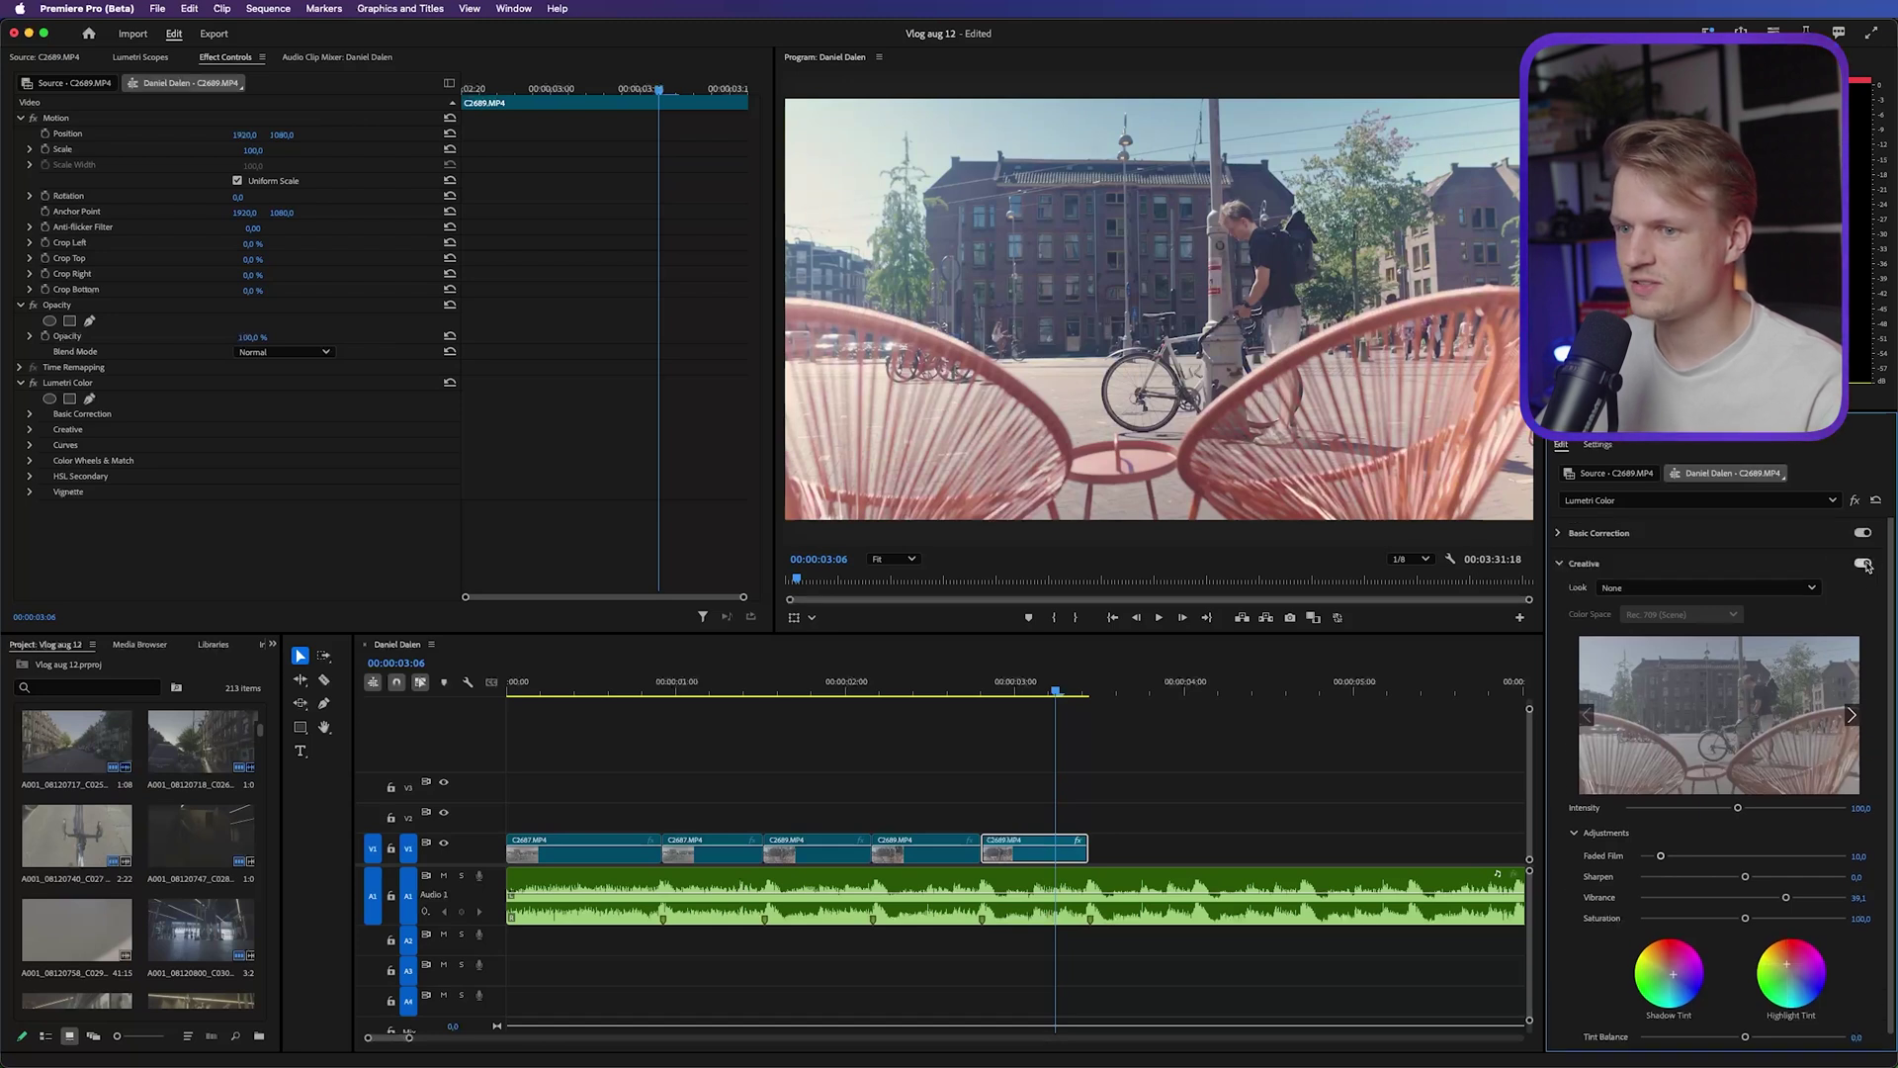
left_click(1865, 563)
left_click(1864, 563)
left_click(1865, 564)
left_click(1865, 563)
left_click(1864, 564)
left_click(1865, 563)
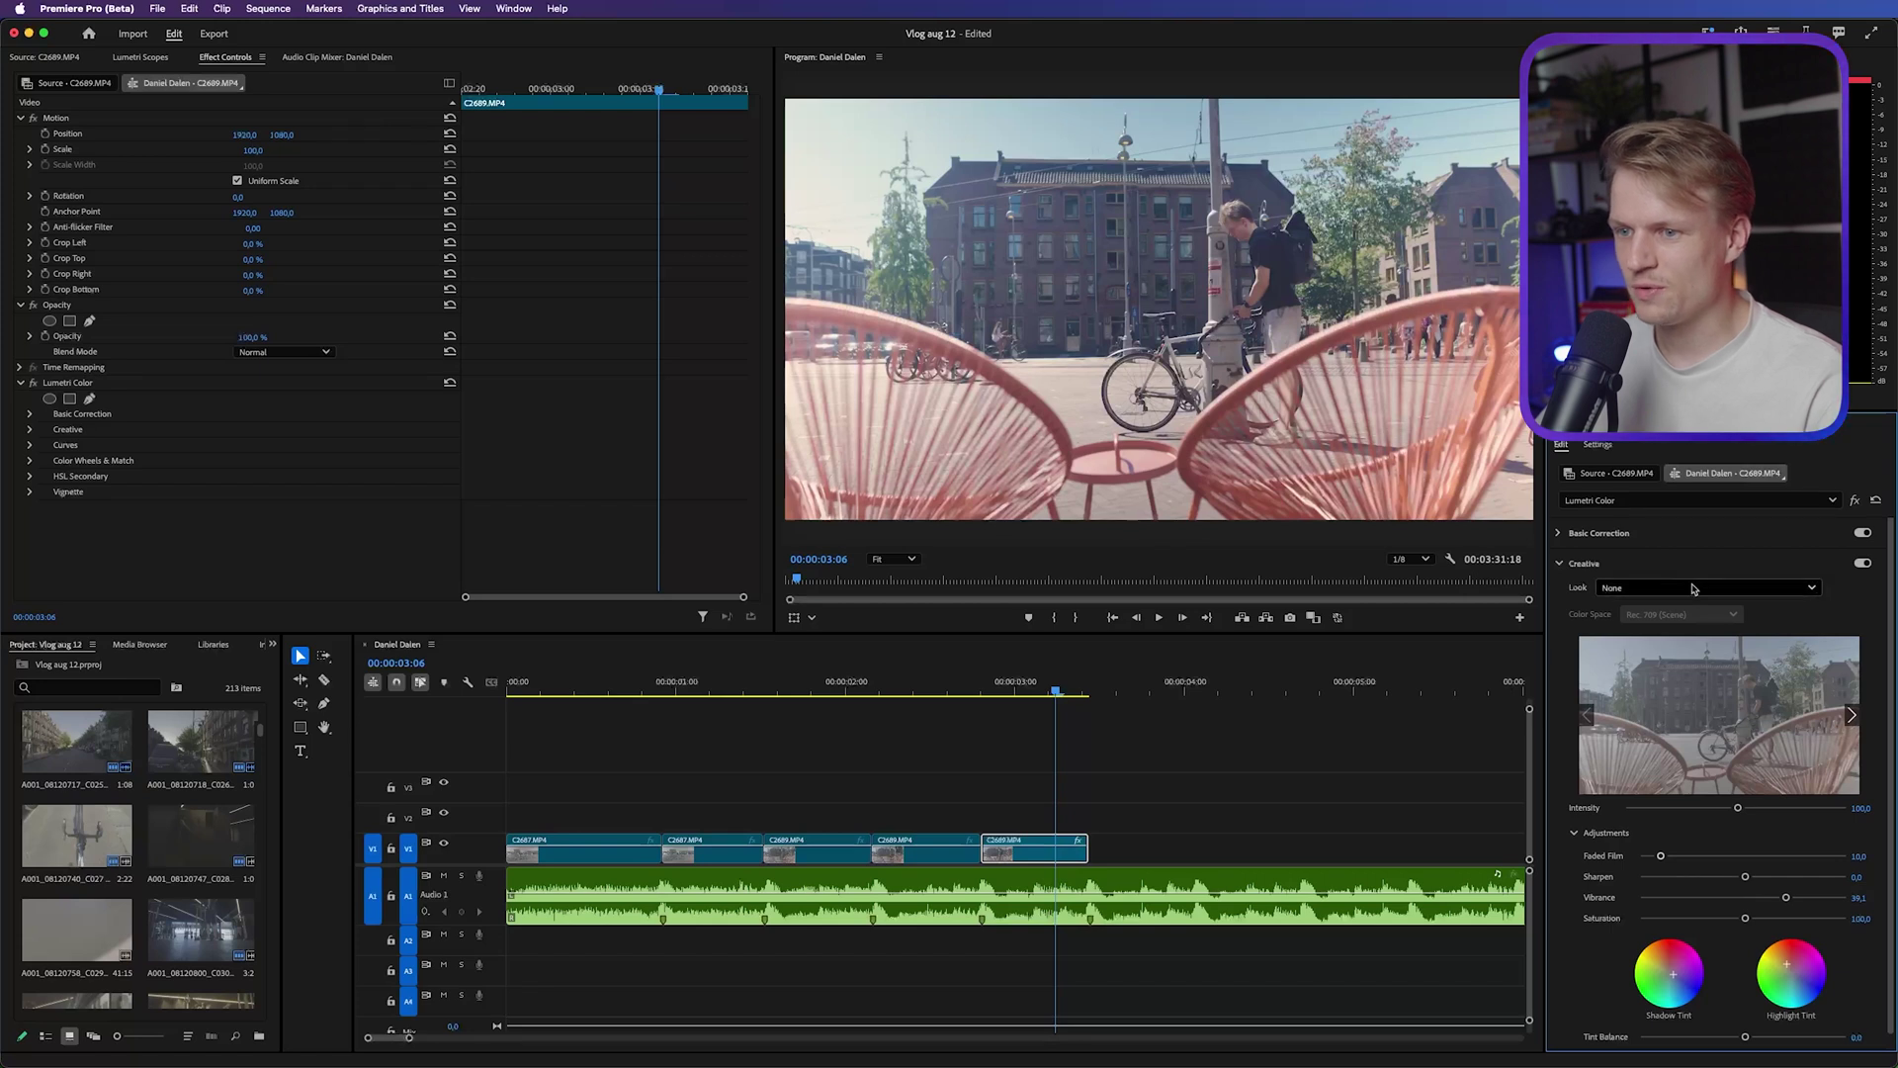
left_click(1627, 588)
scroll(1720, 509, "down", 5)
scroll(1720, 509, "up", 5)
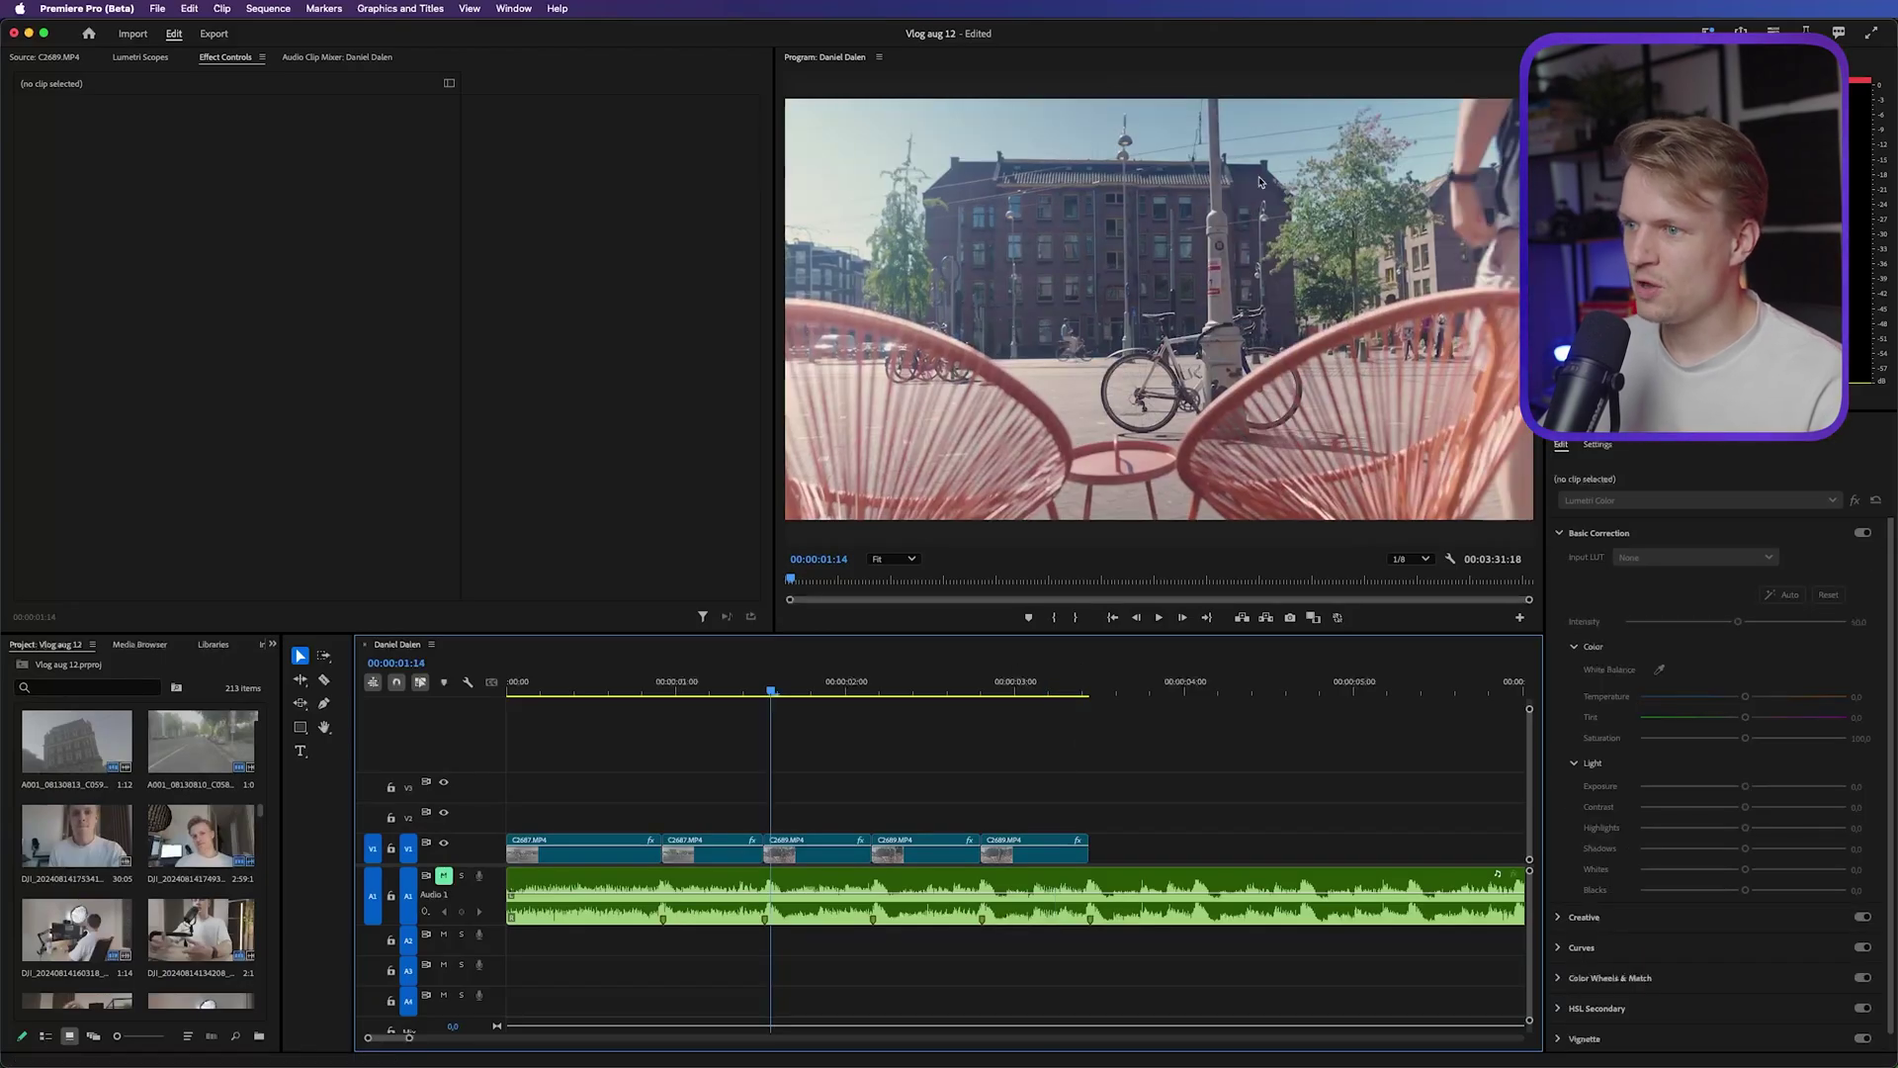
Switch to the Editing workspace layout
left_click(513, 8)
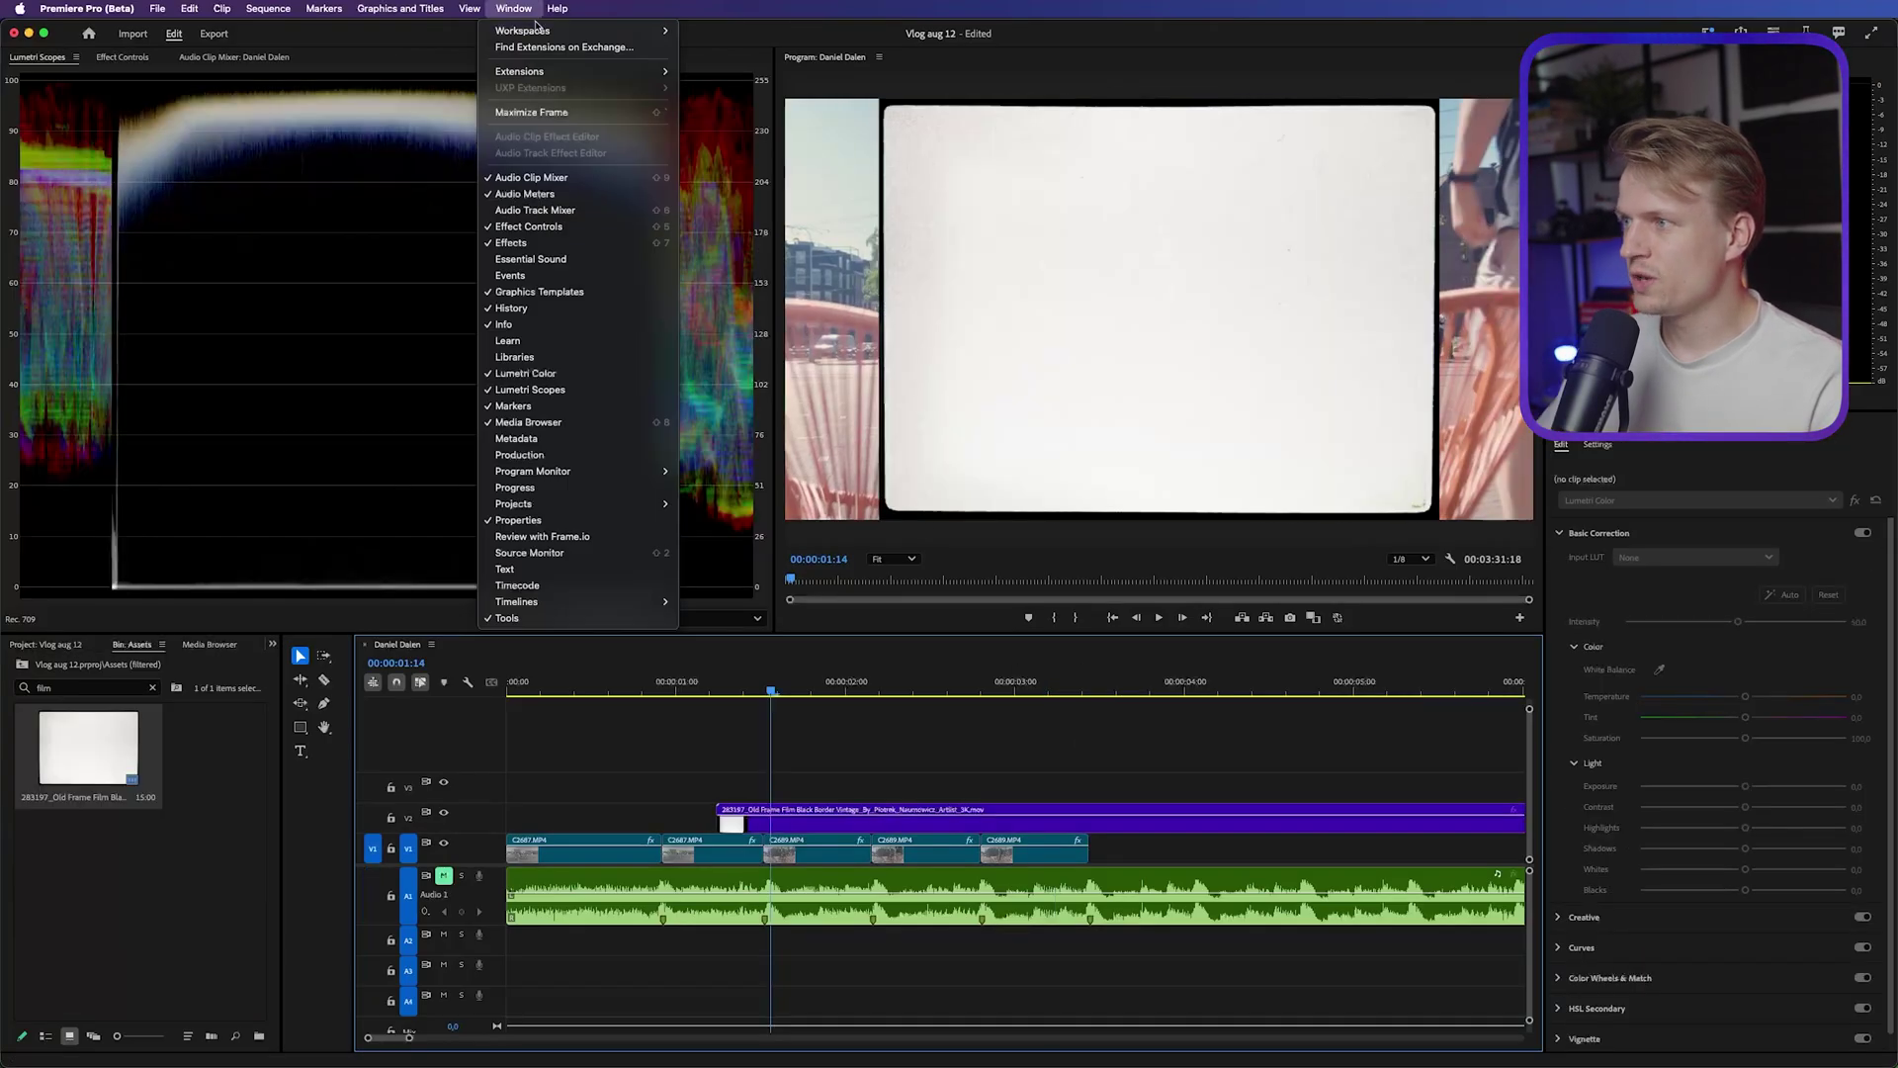
mouse_move(578, 31)
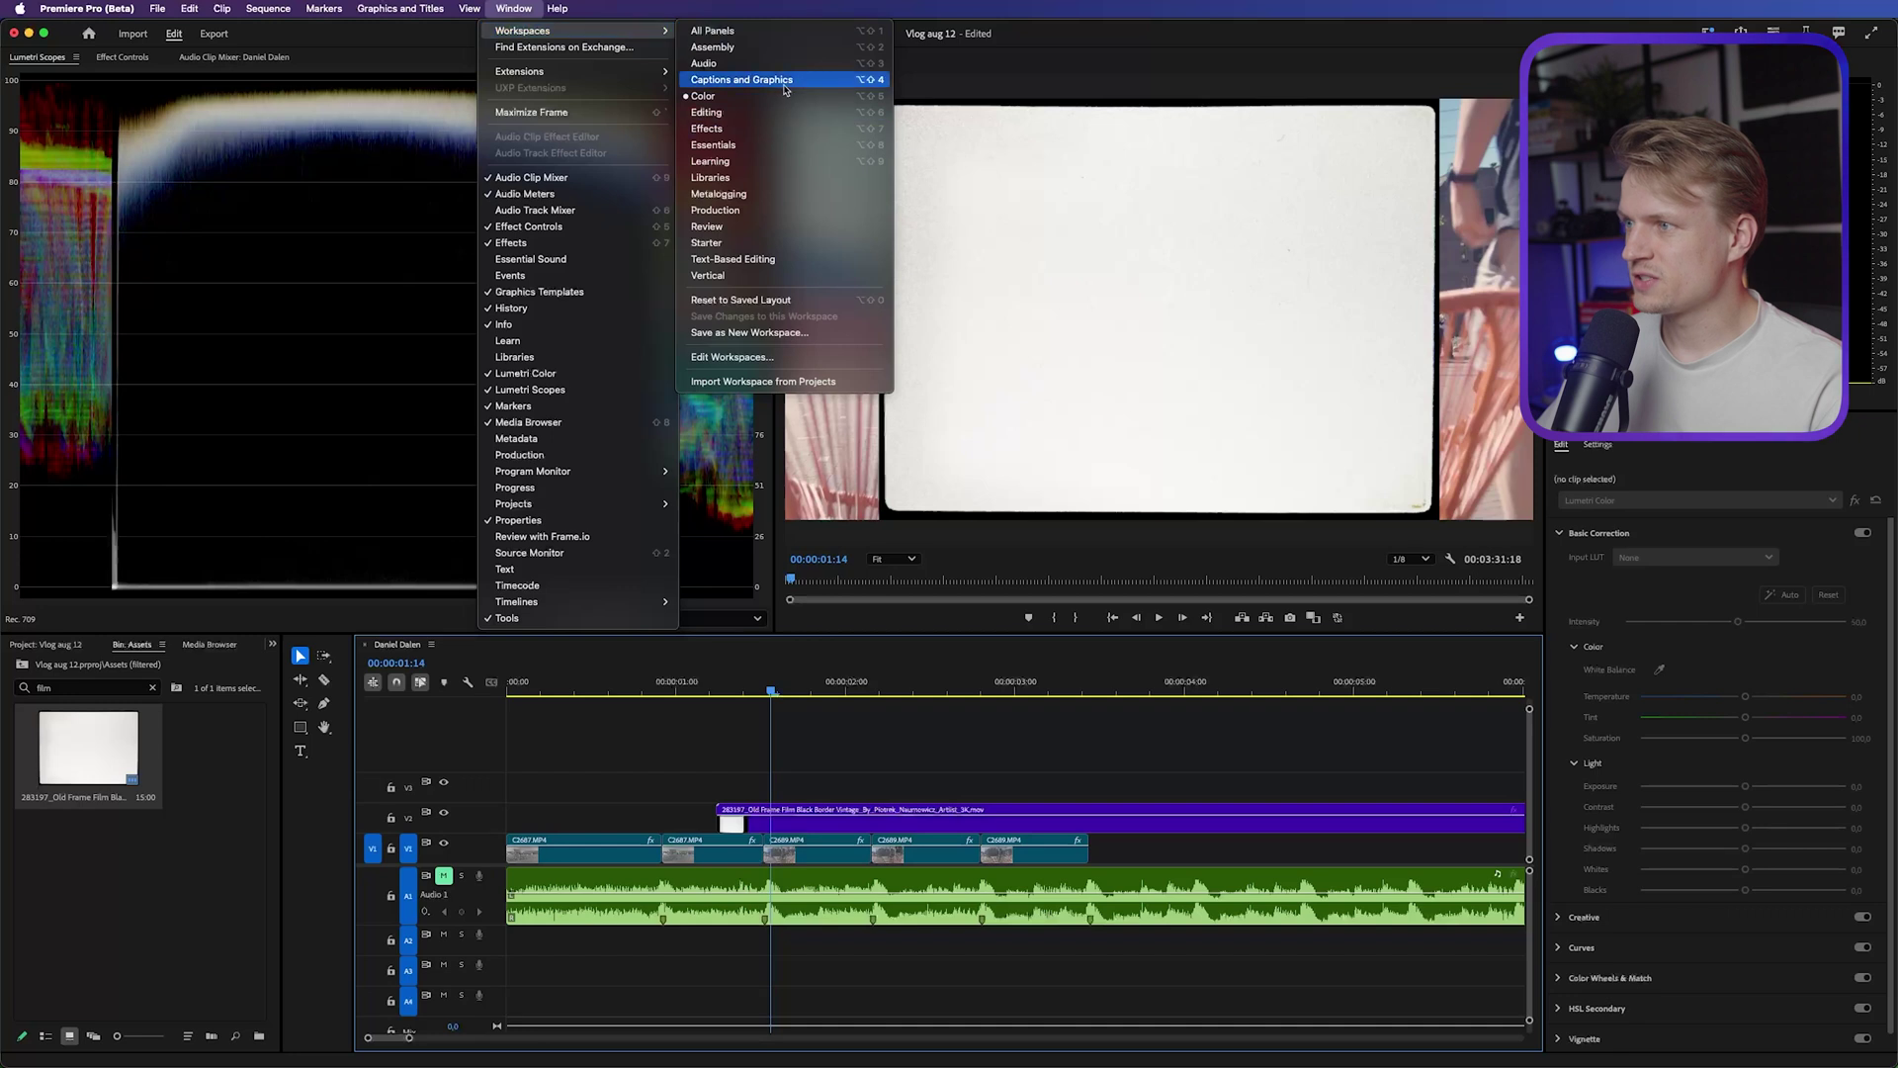
left_click(781, 112)
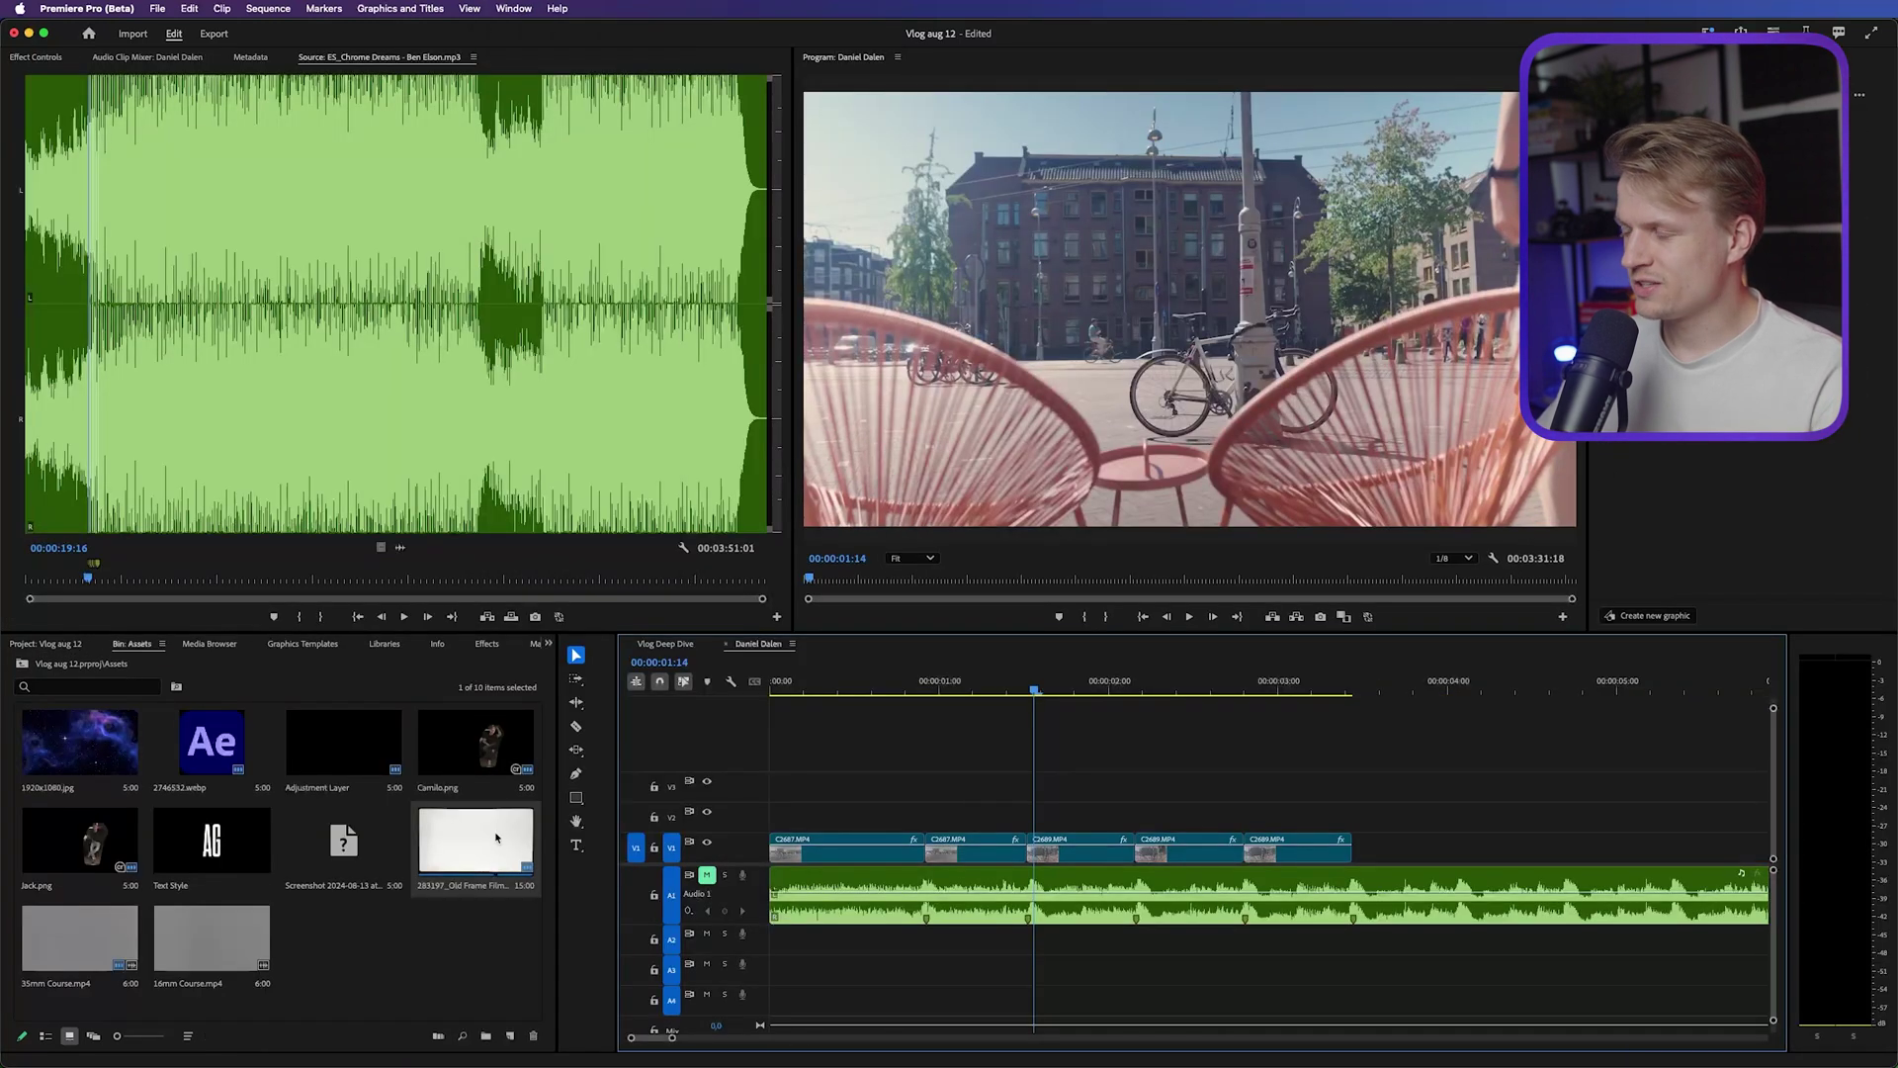
Place the Old Frame Film Black Border clip on V2, sliding it slightly earlier to snap
left_click_drag(476, 843, 1175, 831)
left_click(1176, 825)
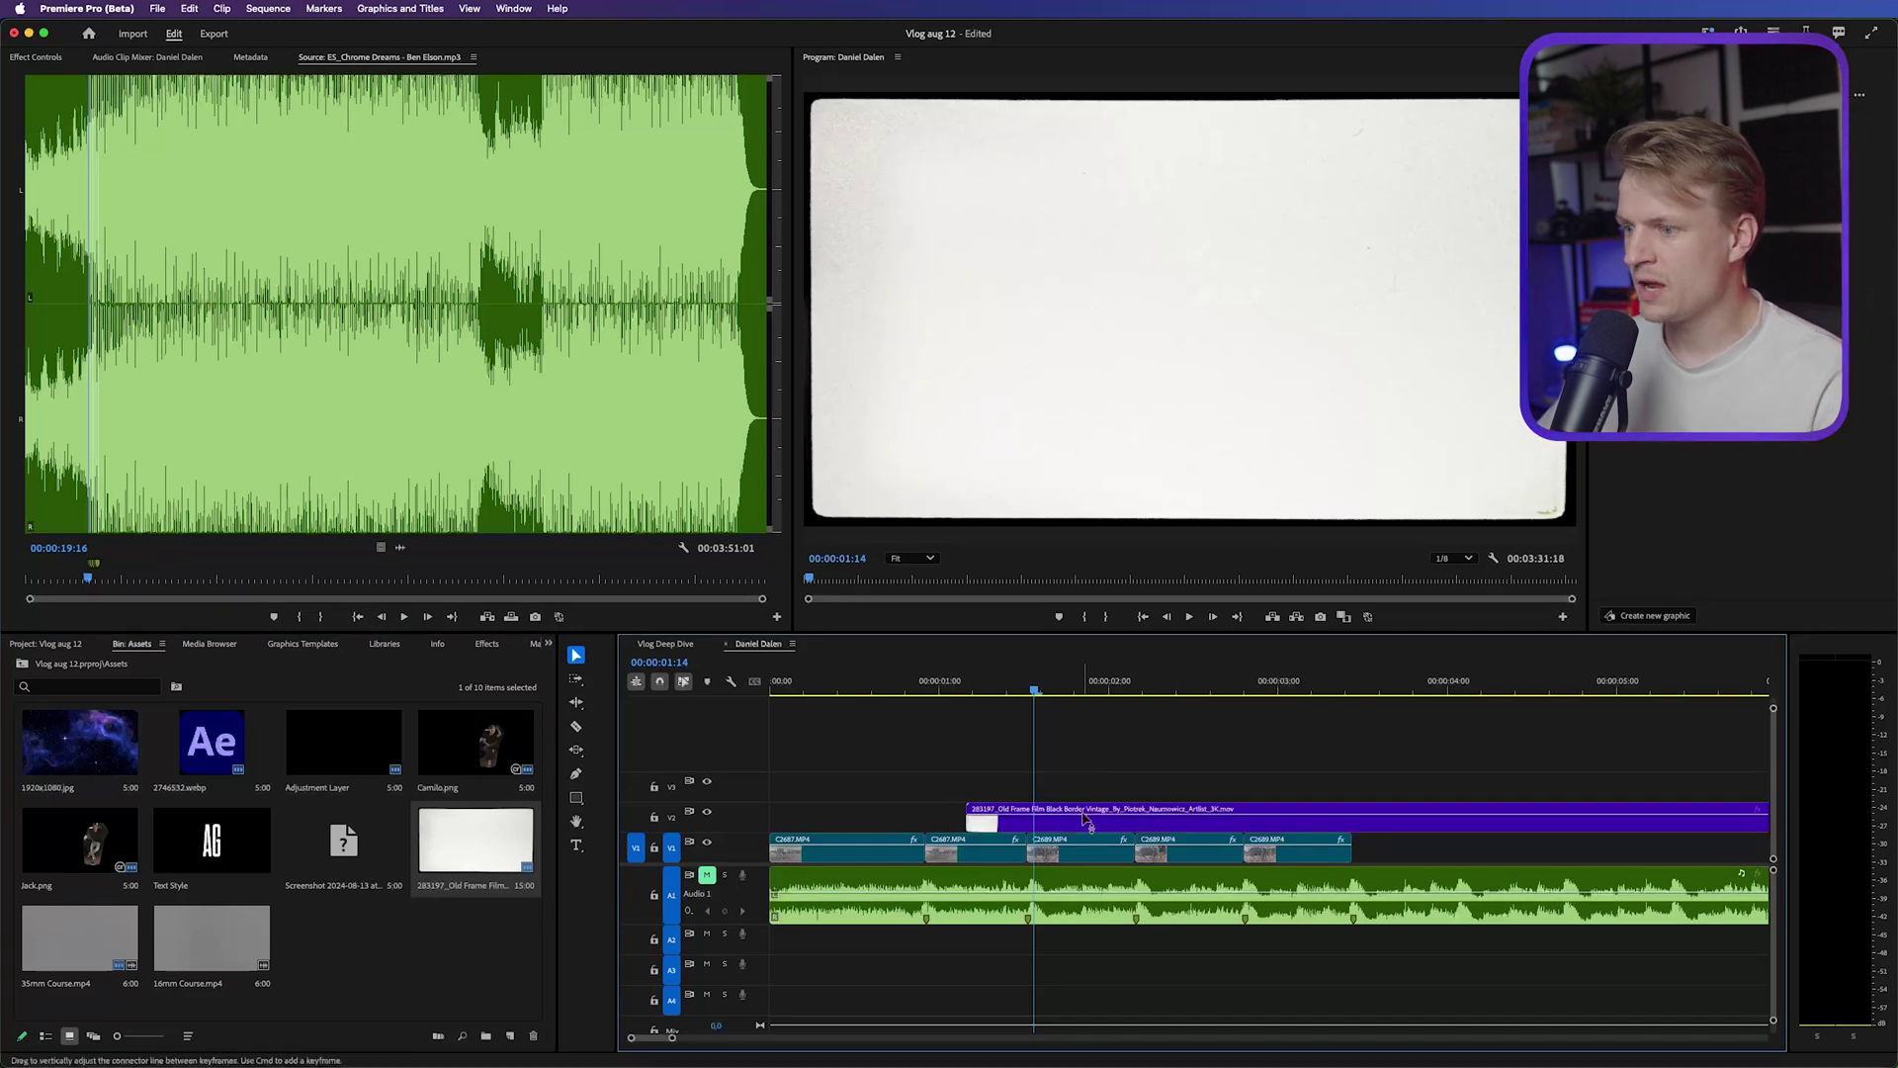
left_click(1112, 779)
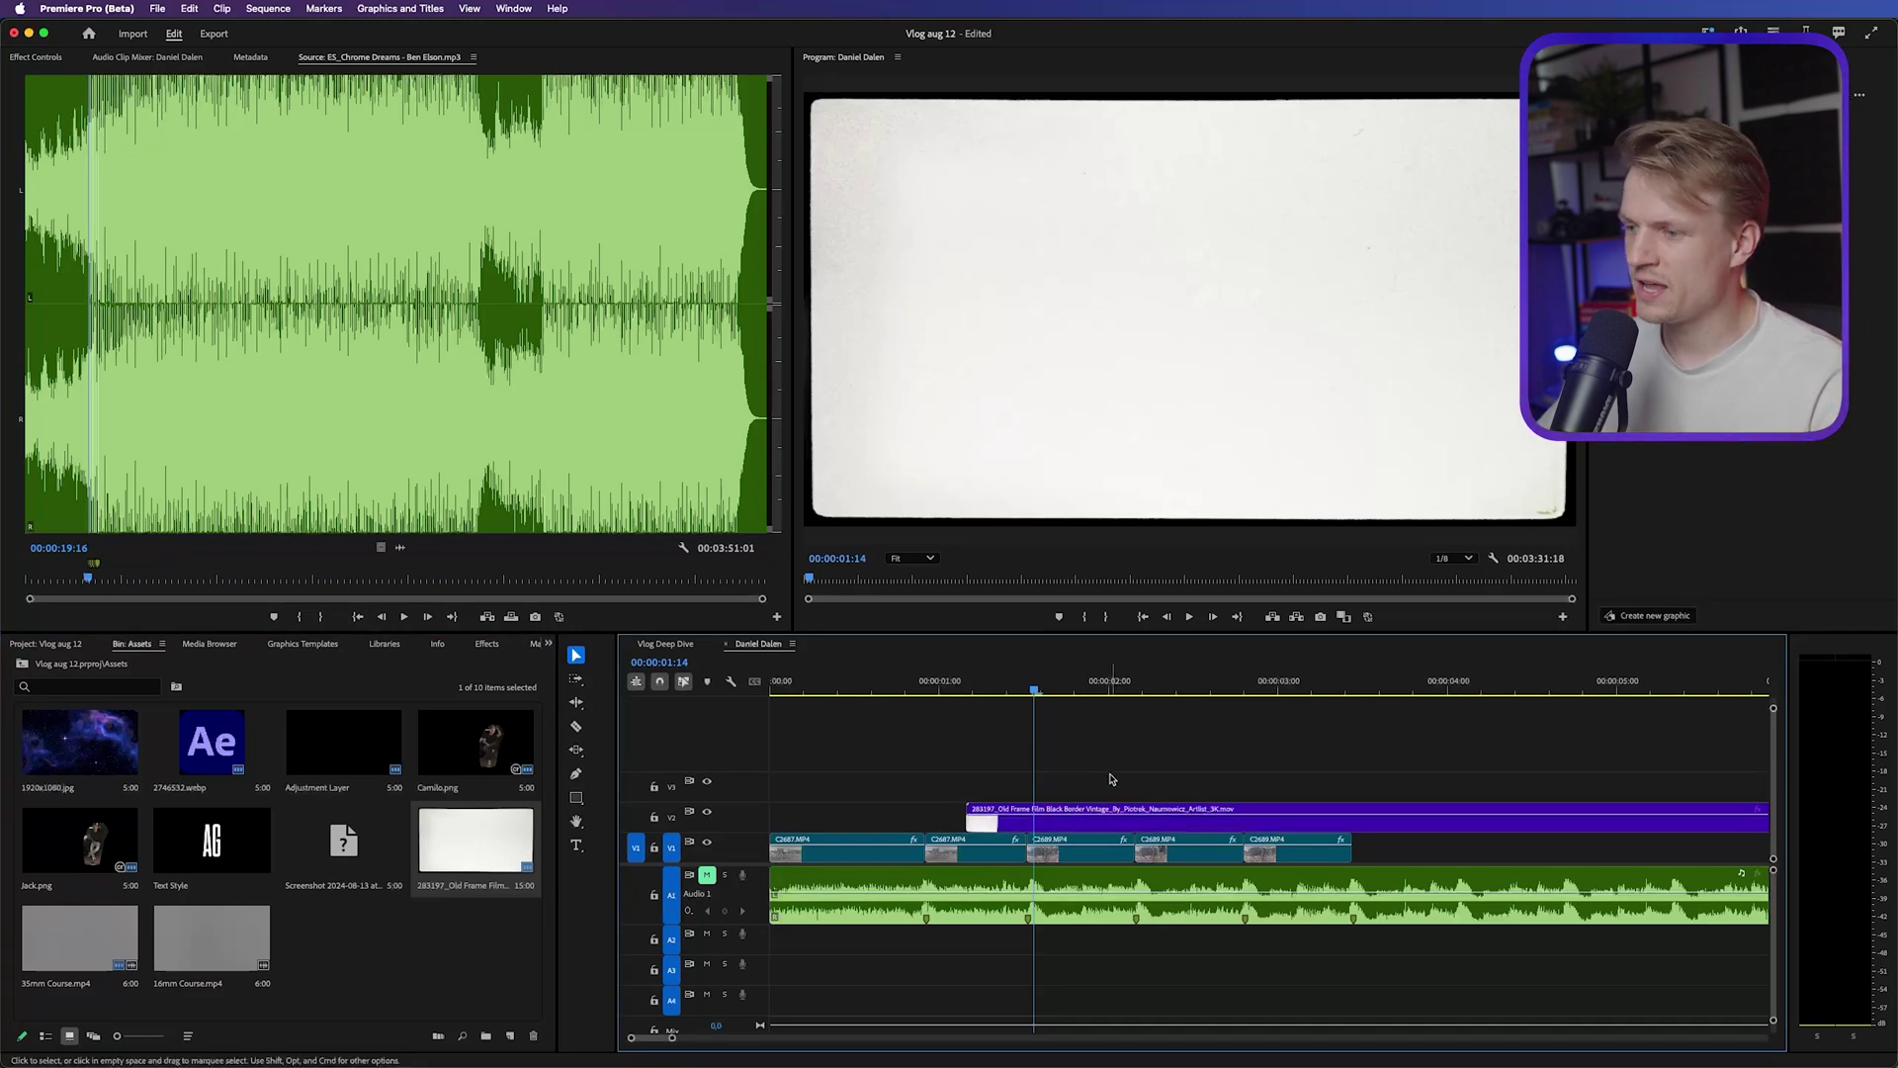
left_click(1093, 821)
left_click_drag(1186, 820, 1145, 821)
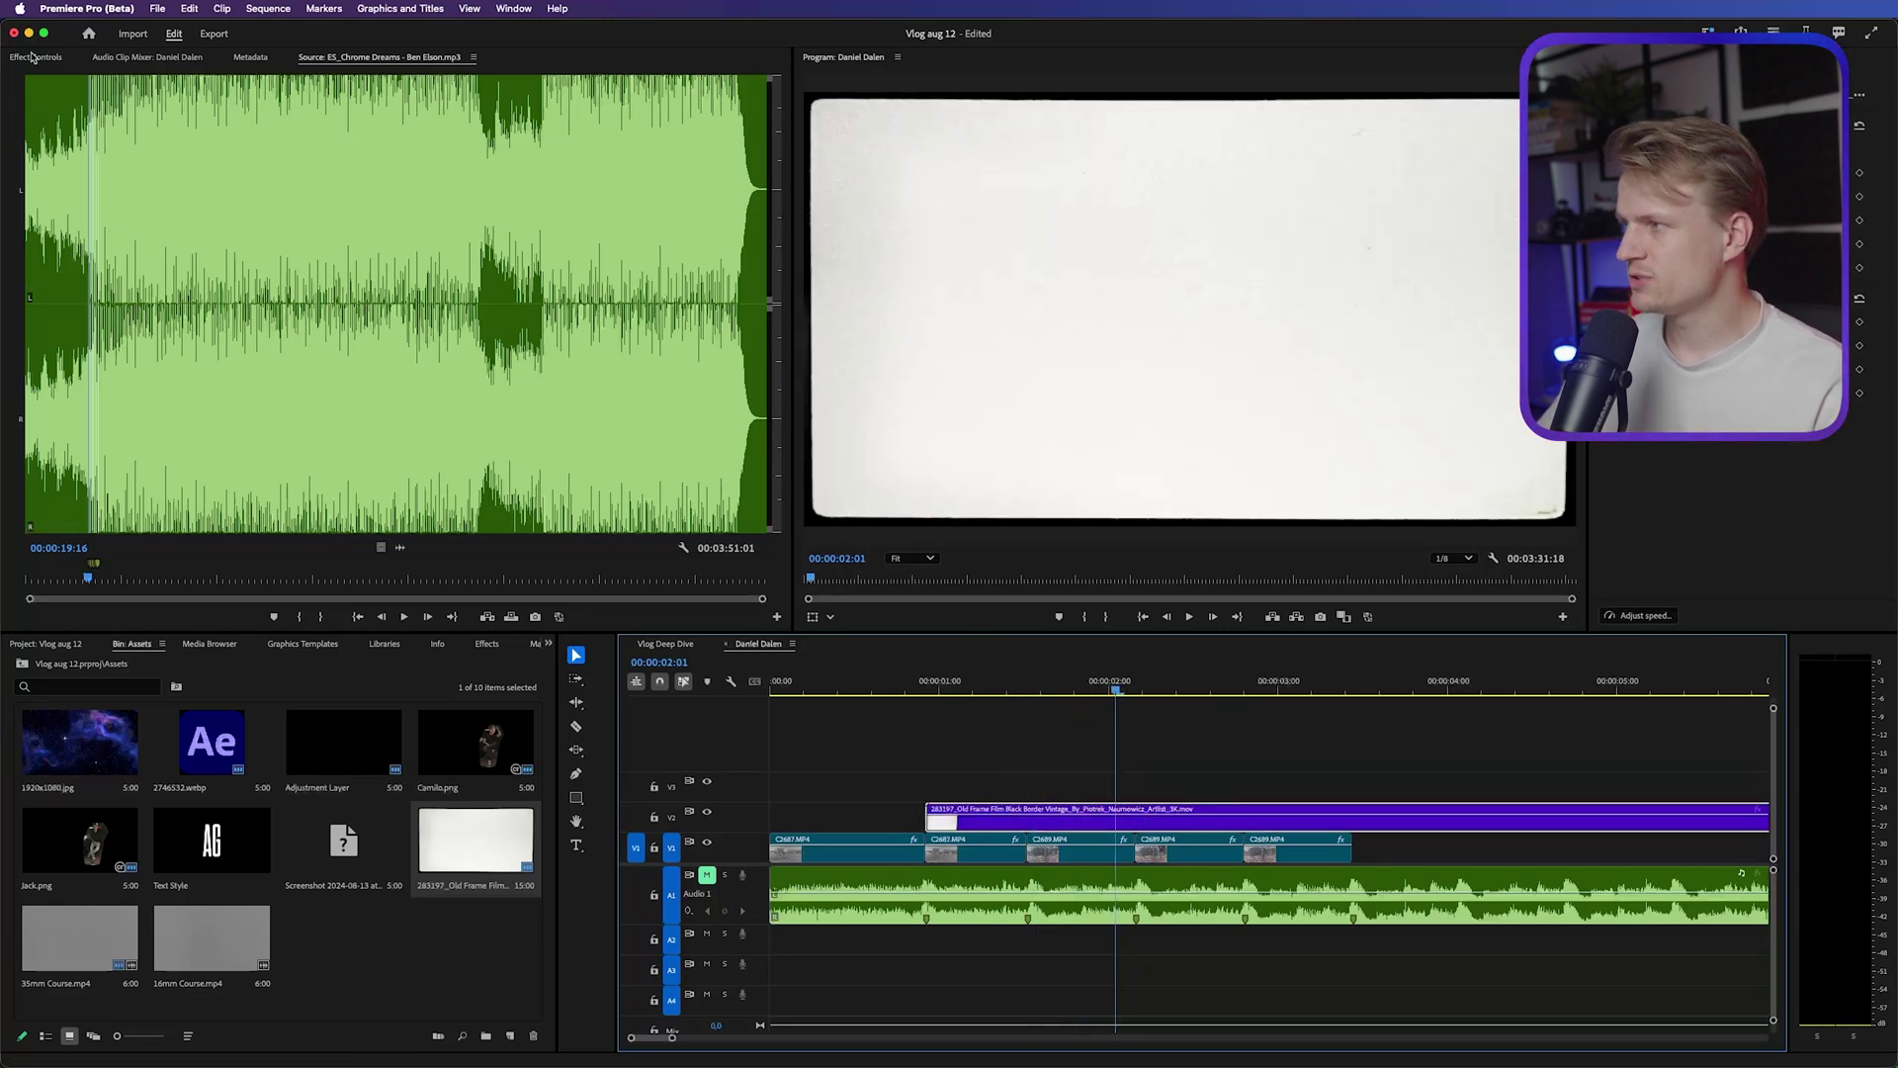
Set the film border's Opacity blend mode to Multiply, after trying Darken
left_click(33, 58)
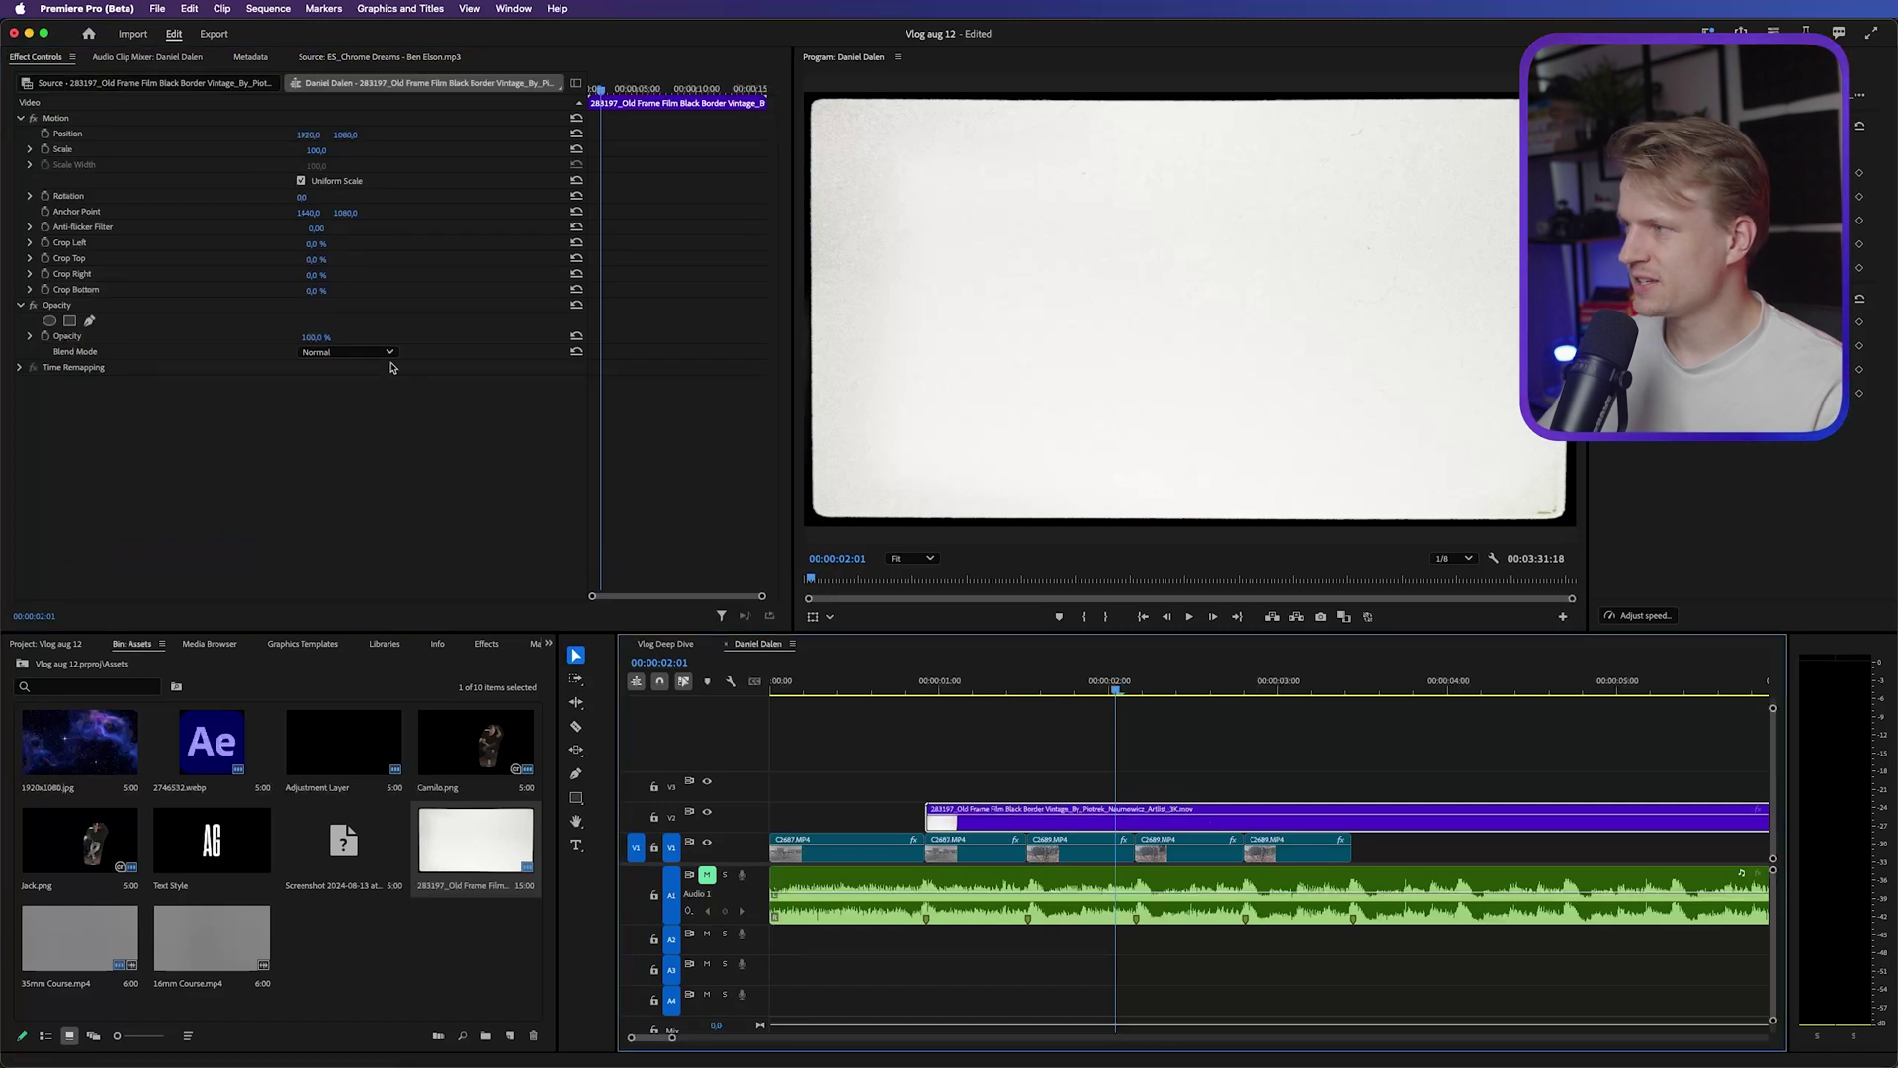
left_click(319, 353)
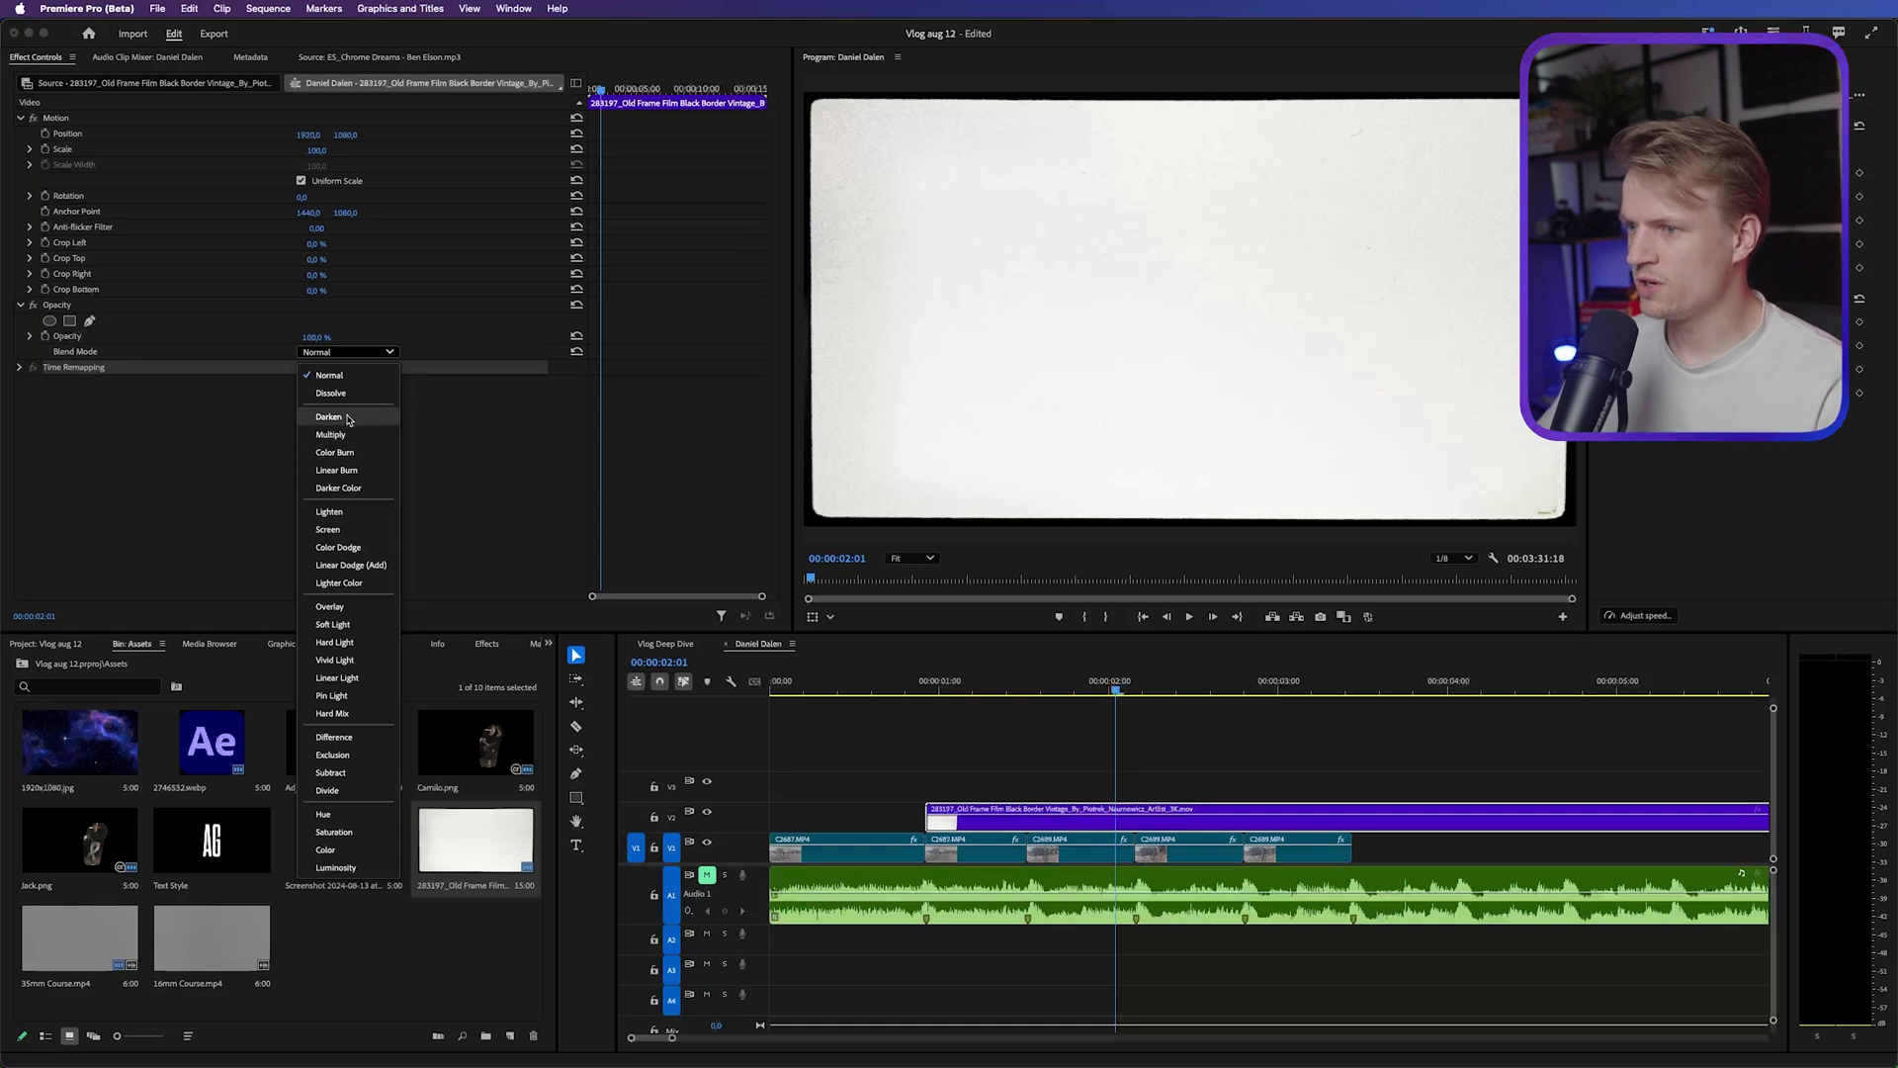
left_click(348, 420)
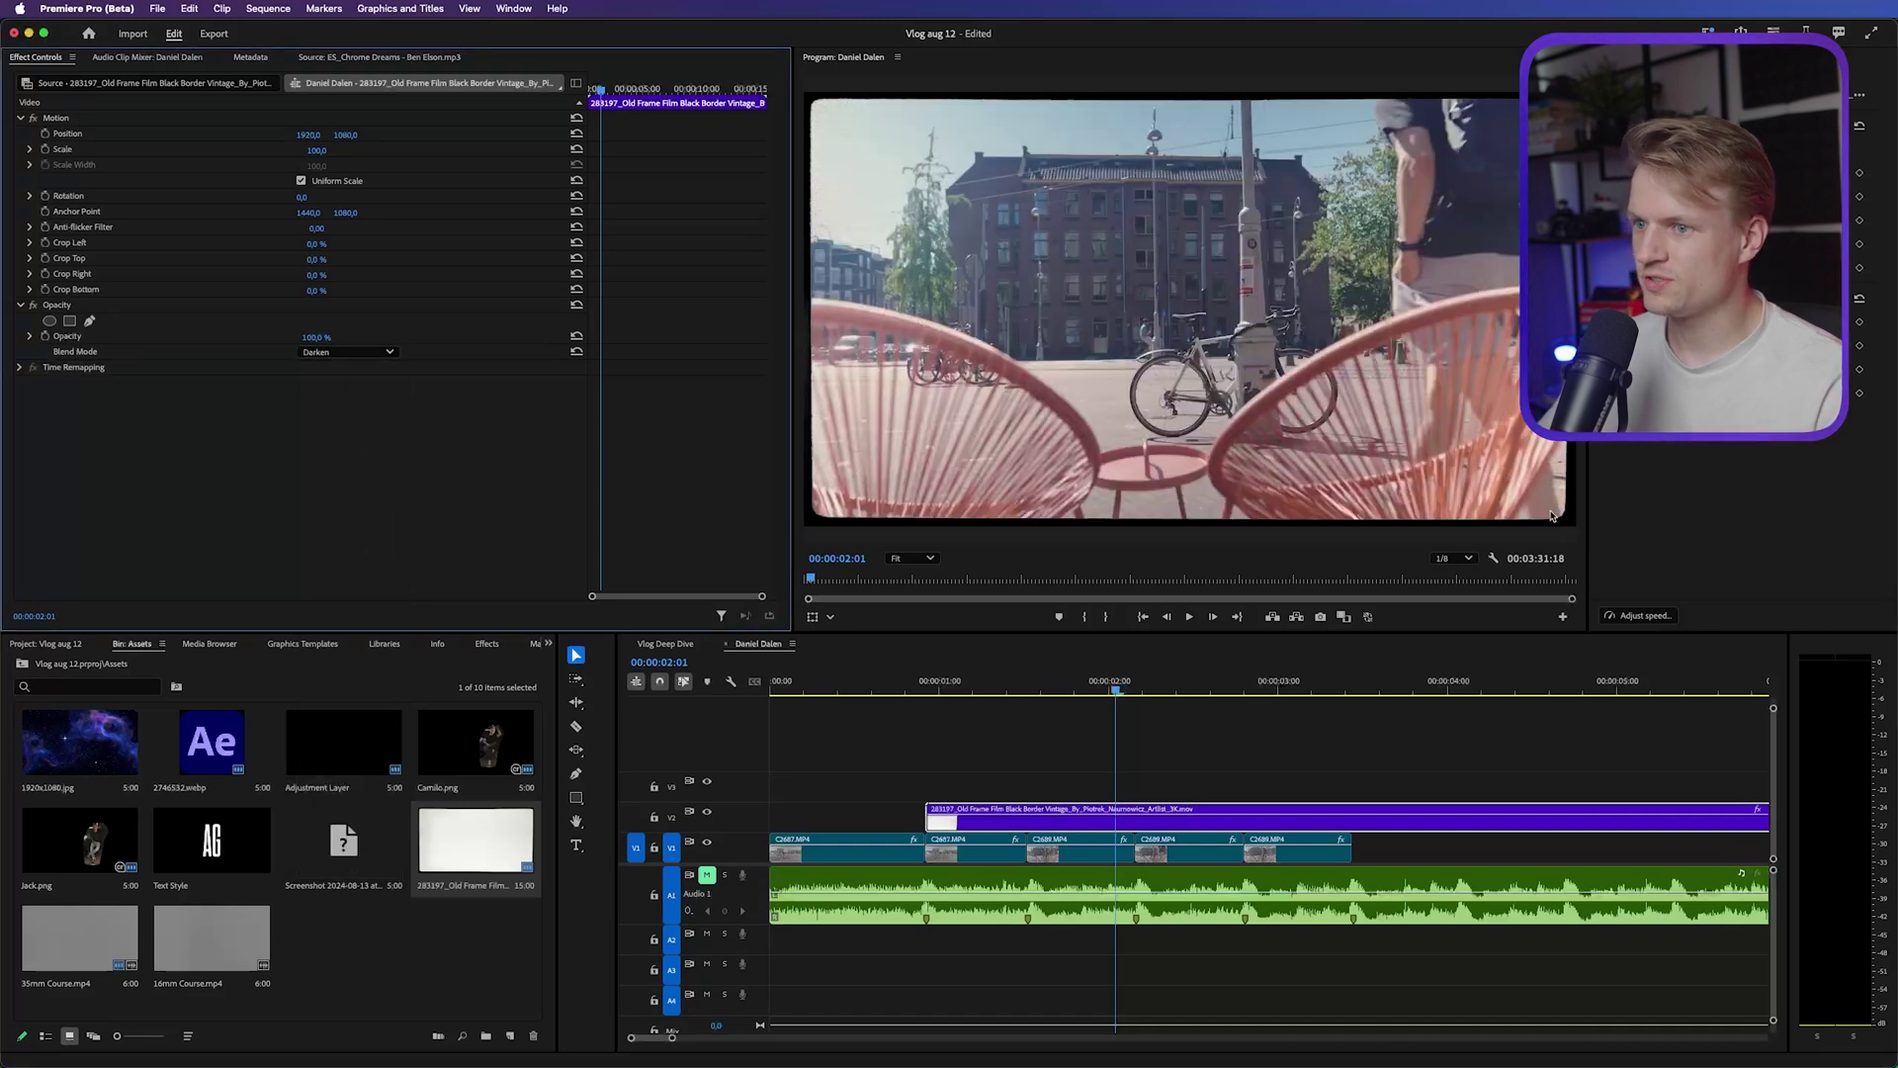
left_click(336, 353)
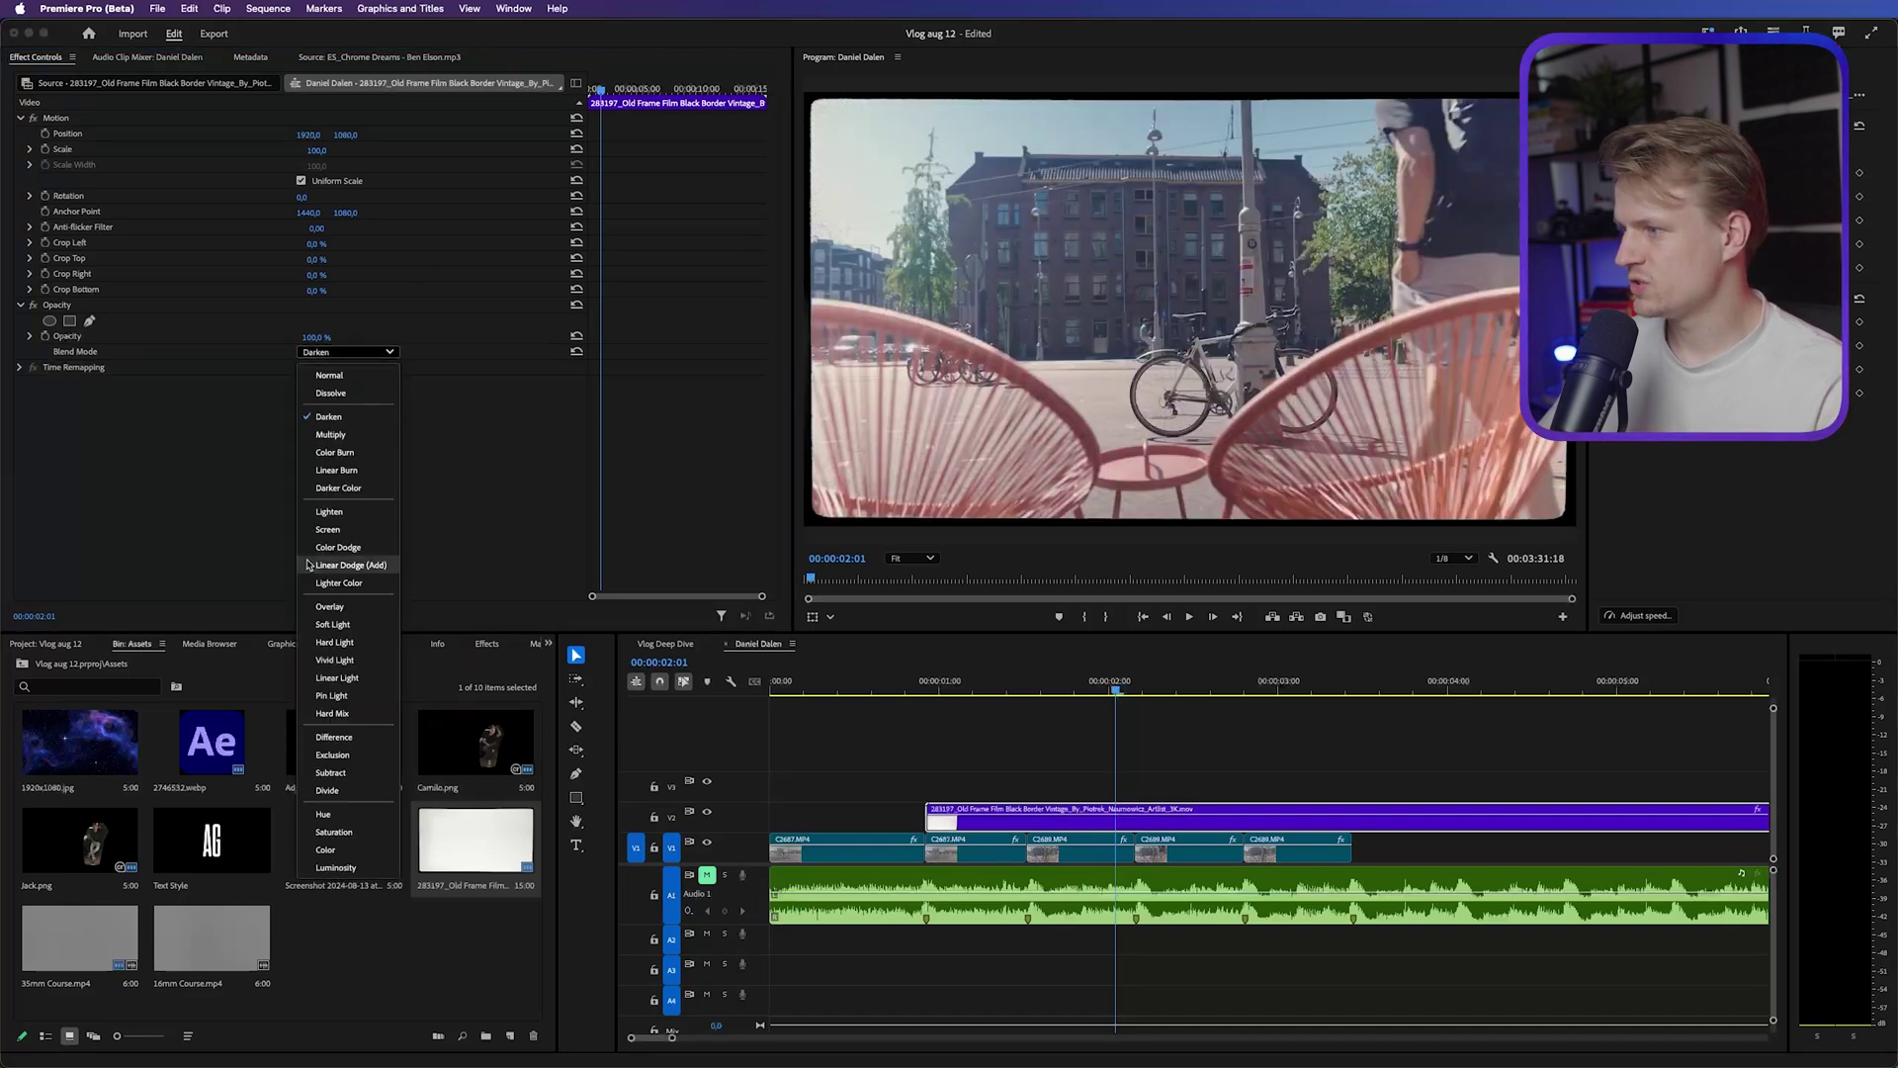
left_click(331, 435)
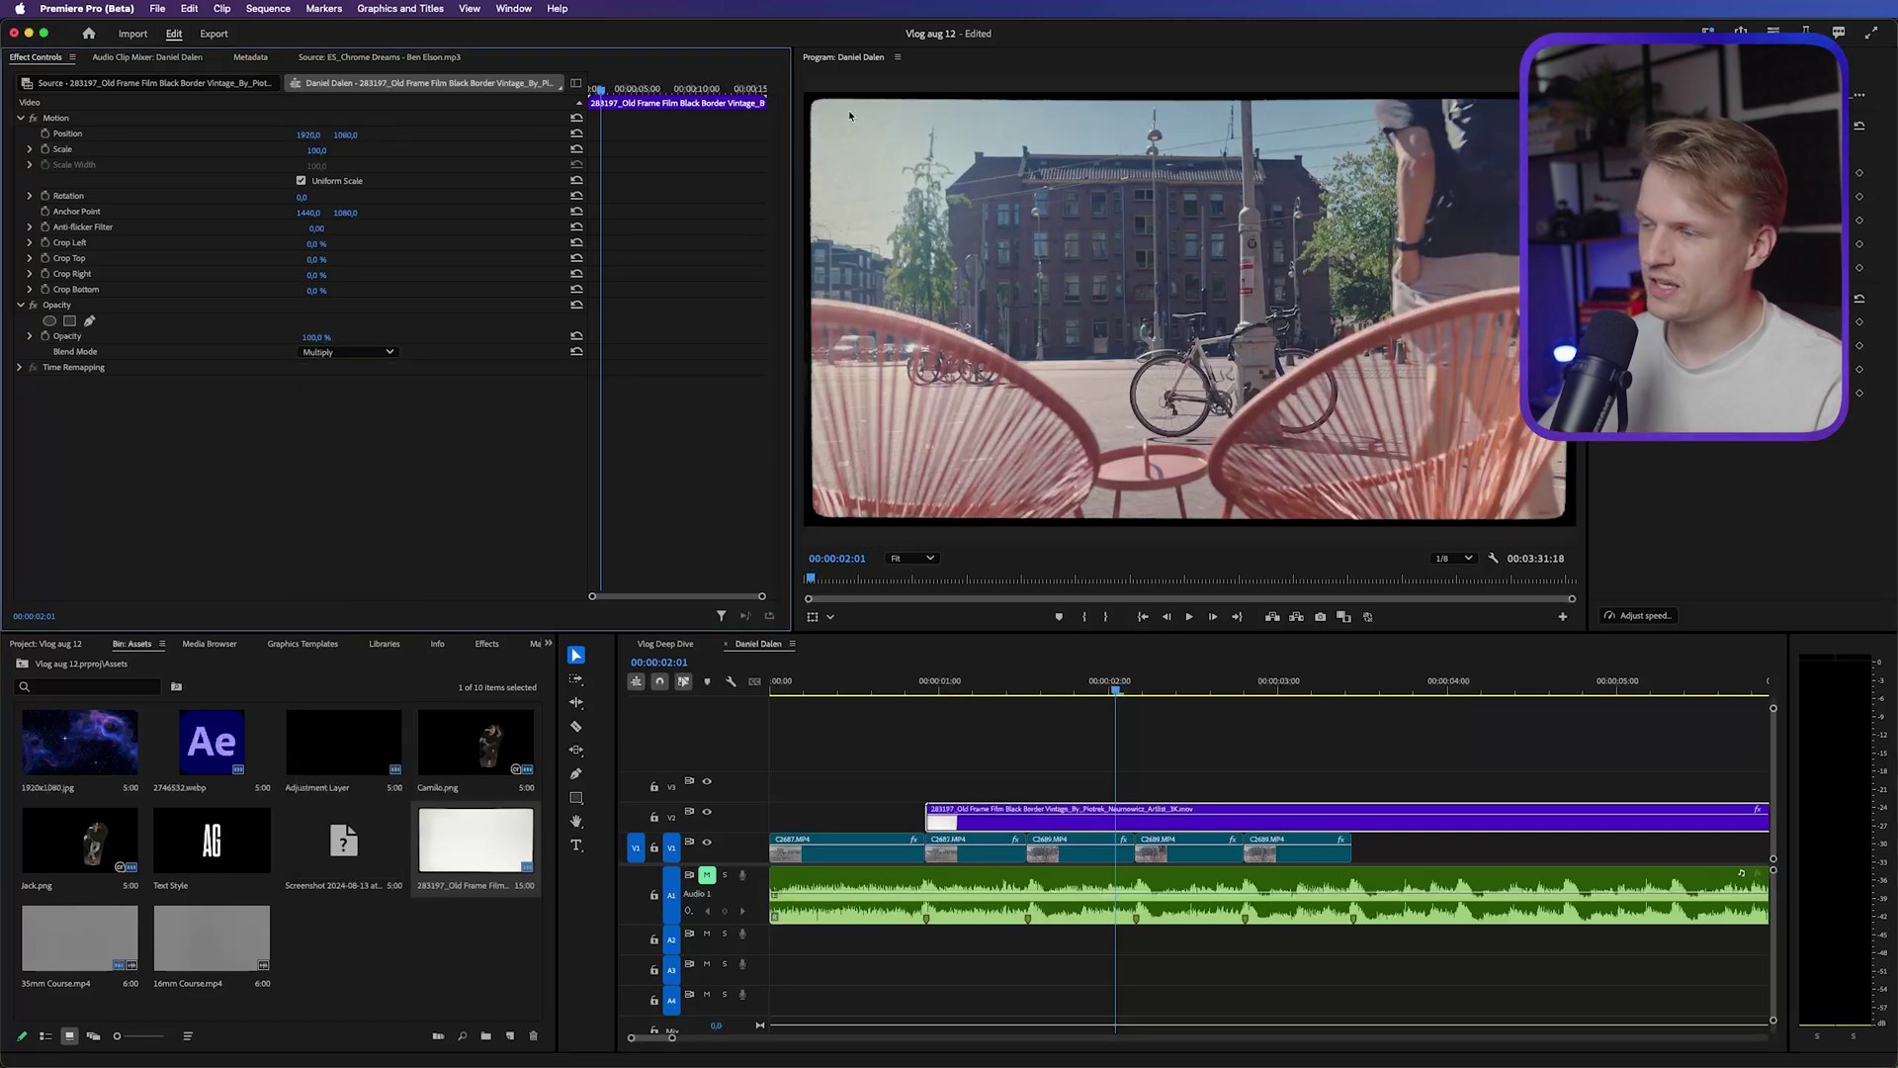
Move the film border clip to the start of the sequence at 00:00
left_click(939, 684)
left_click_drag(1079, 820, 923, 821)
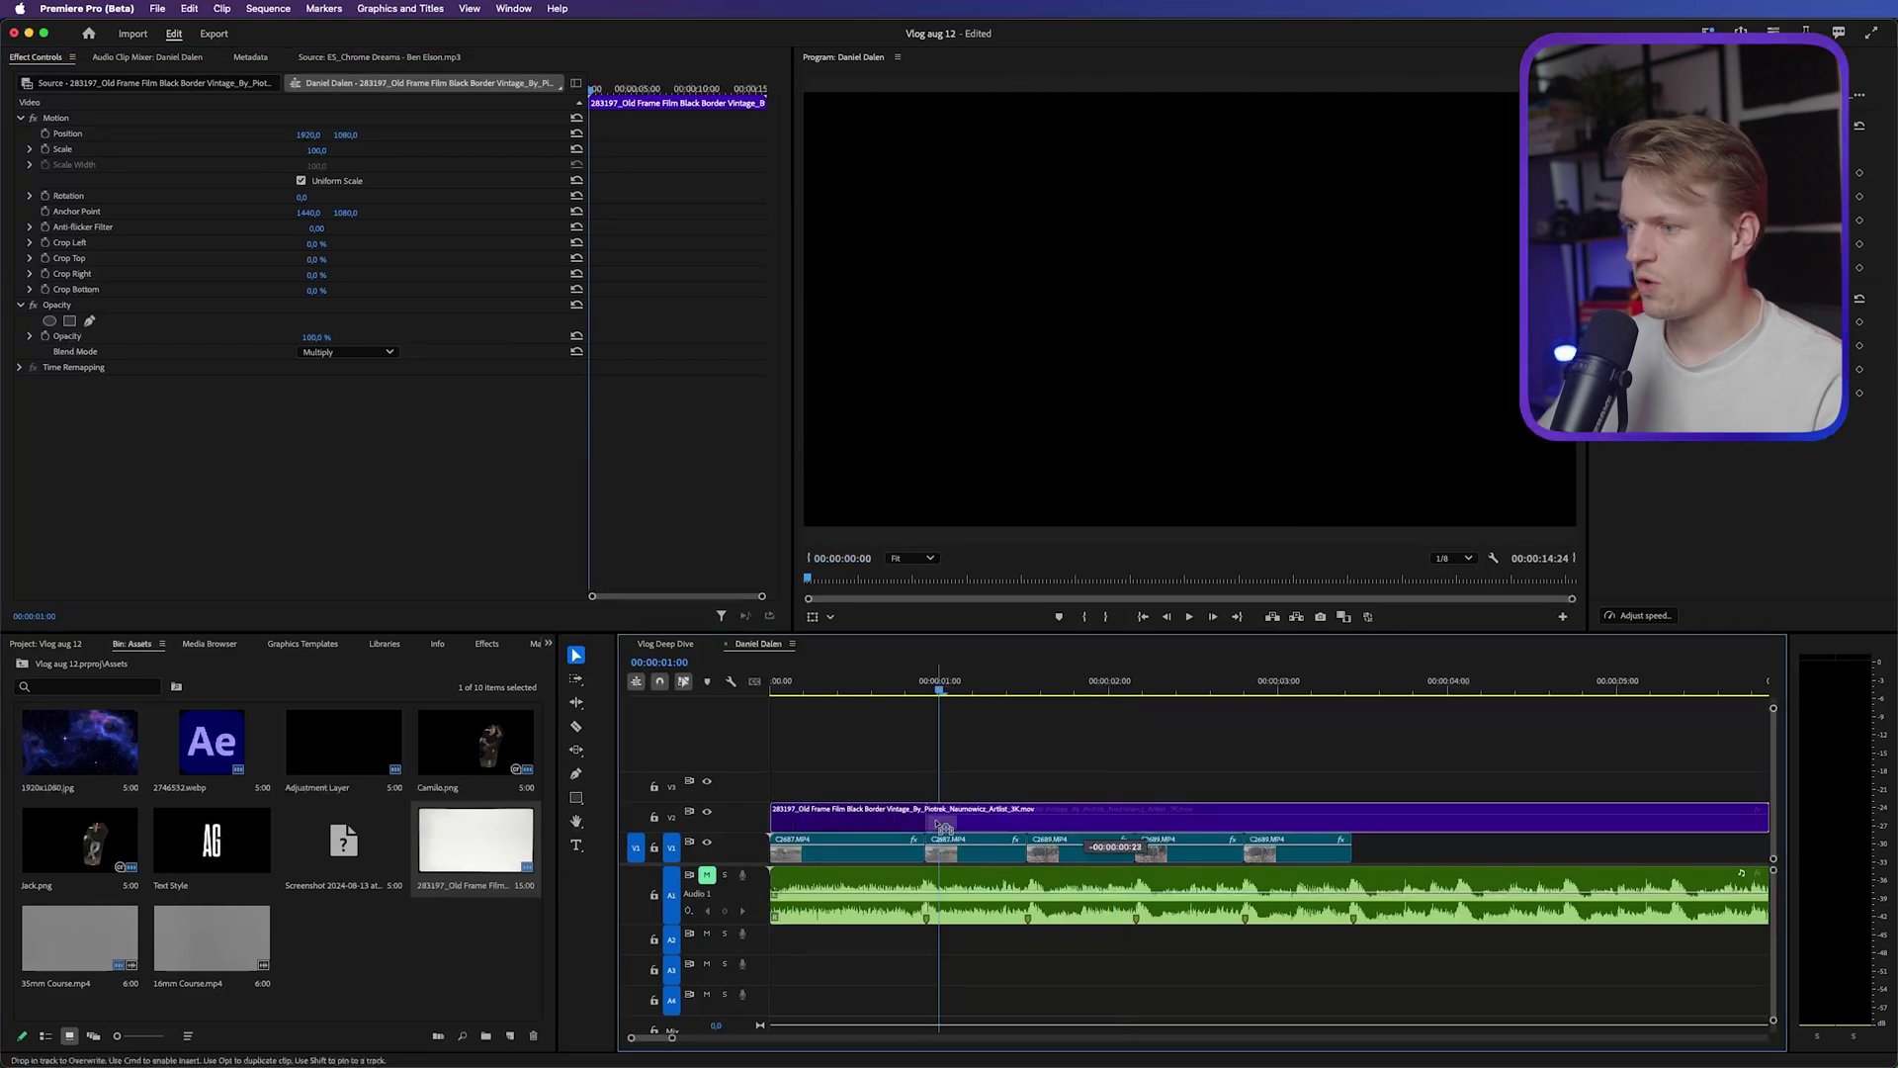
scroll(950, 781, "down", 5)
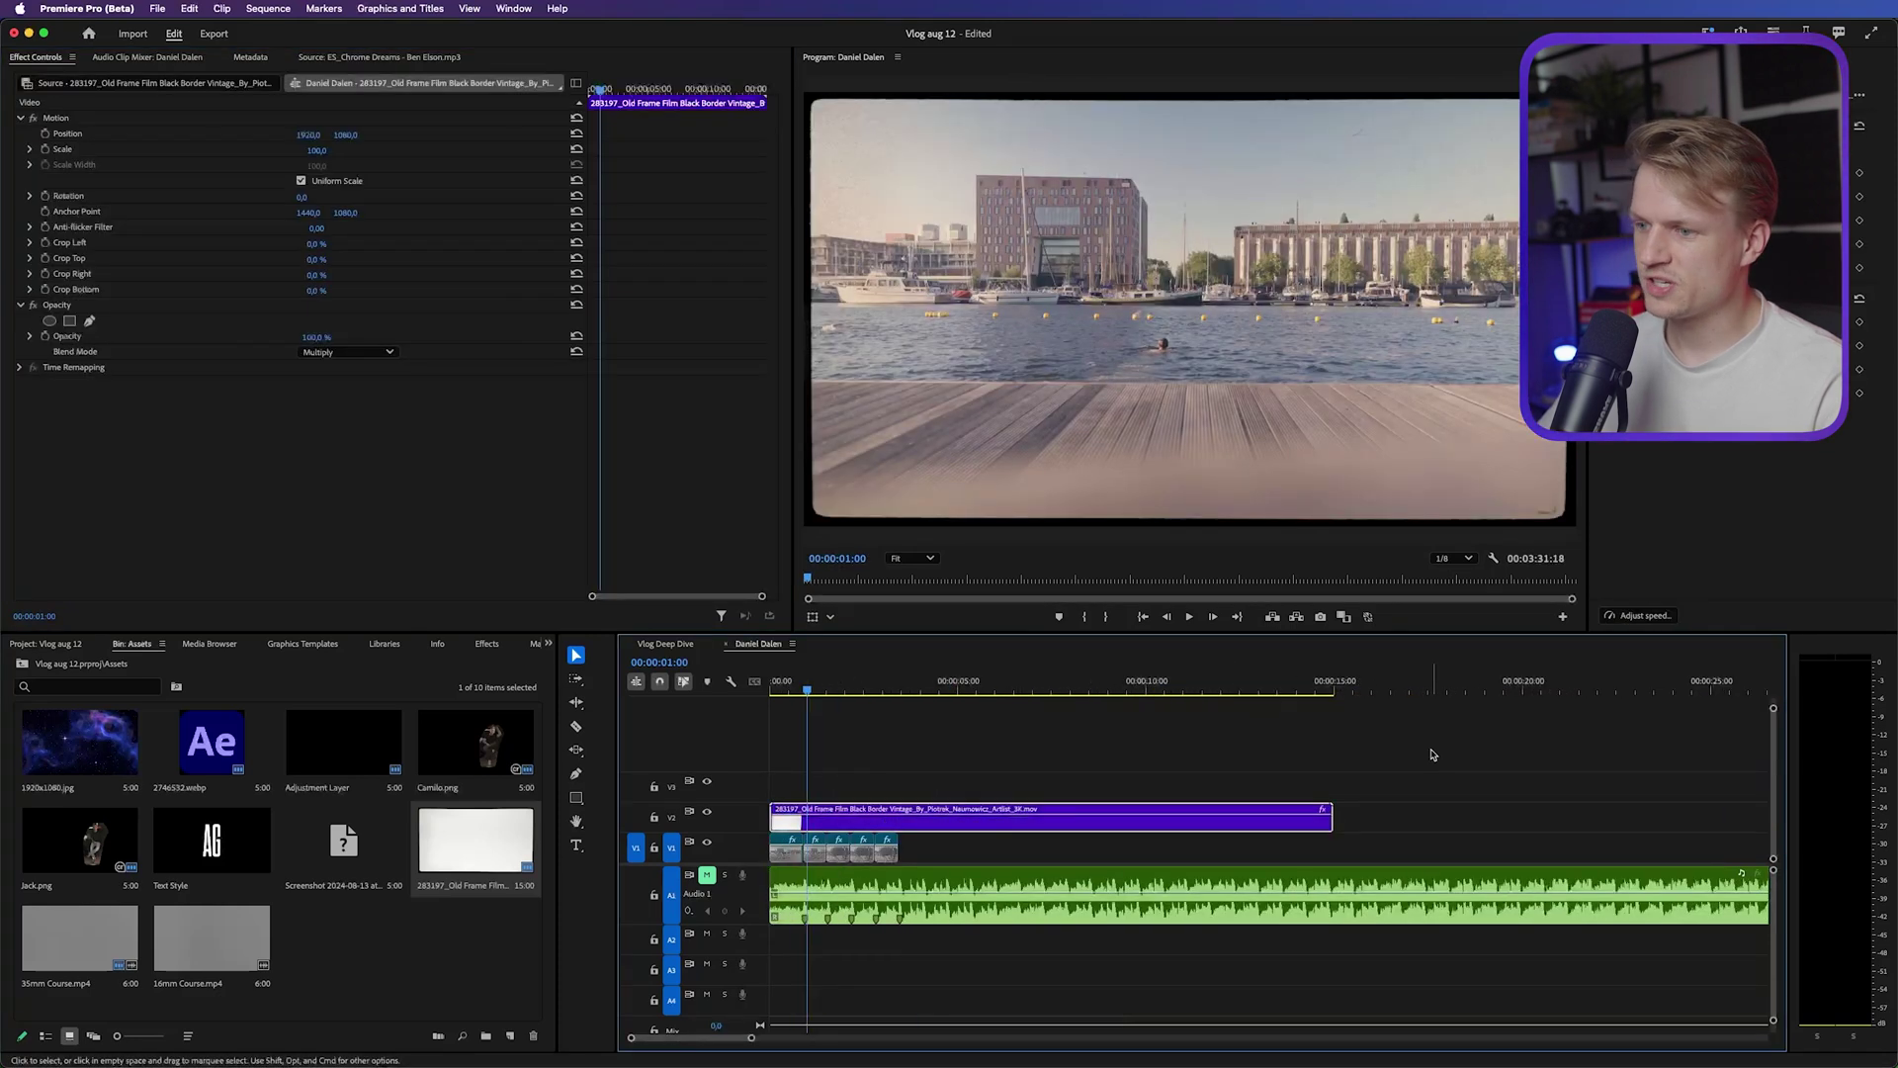
scroll(1339, 732, "down", 1)
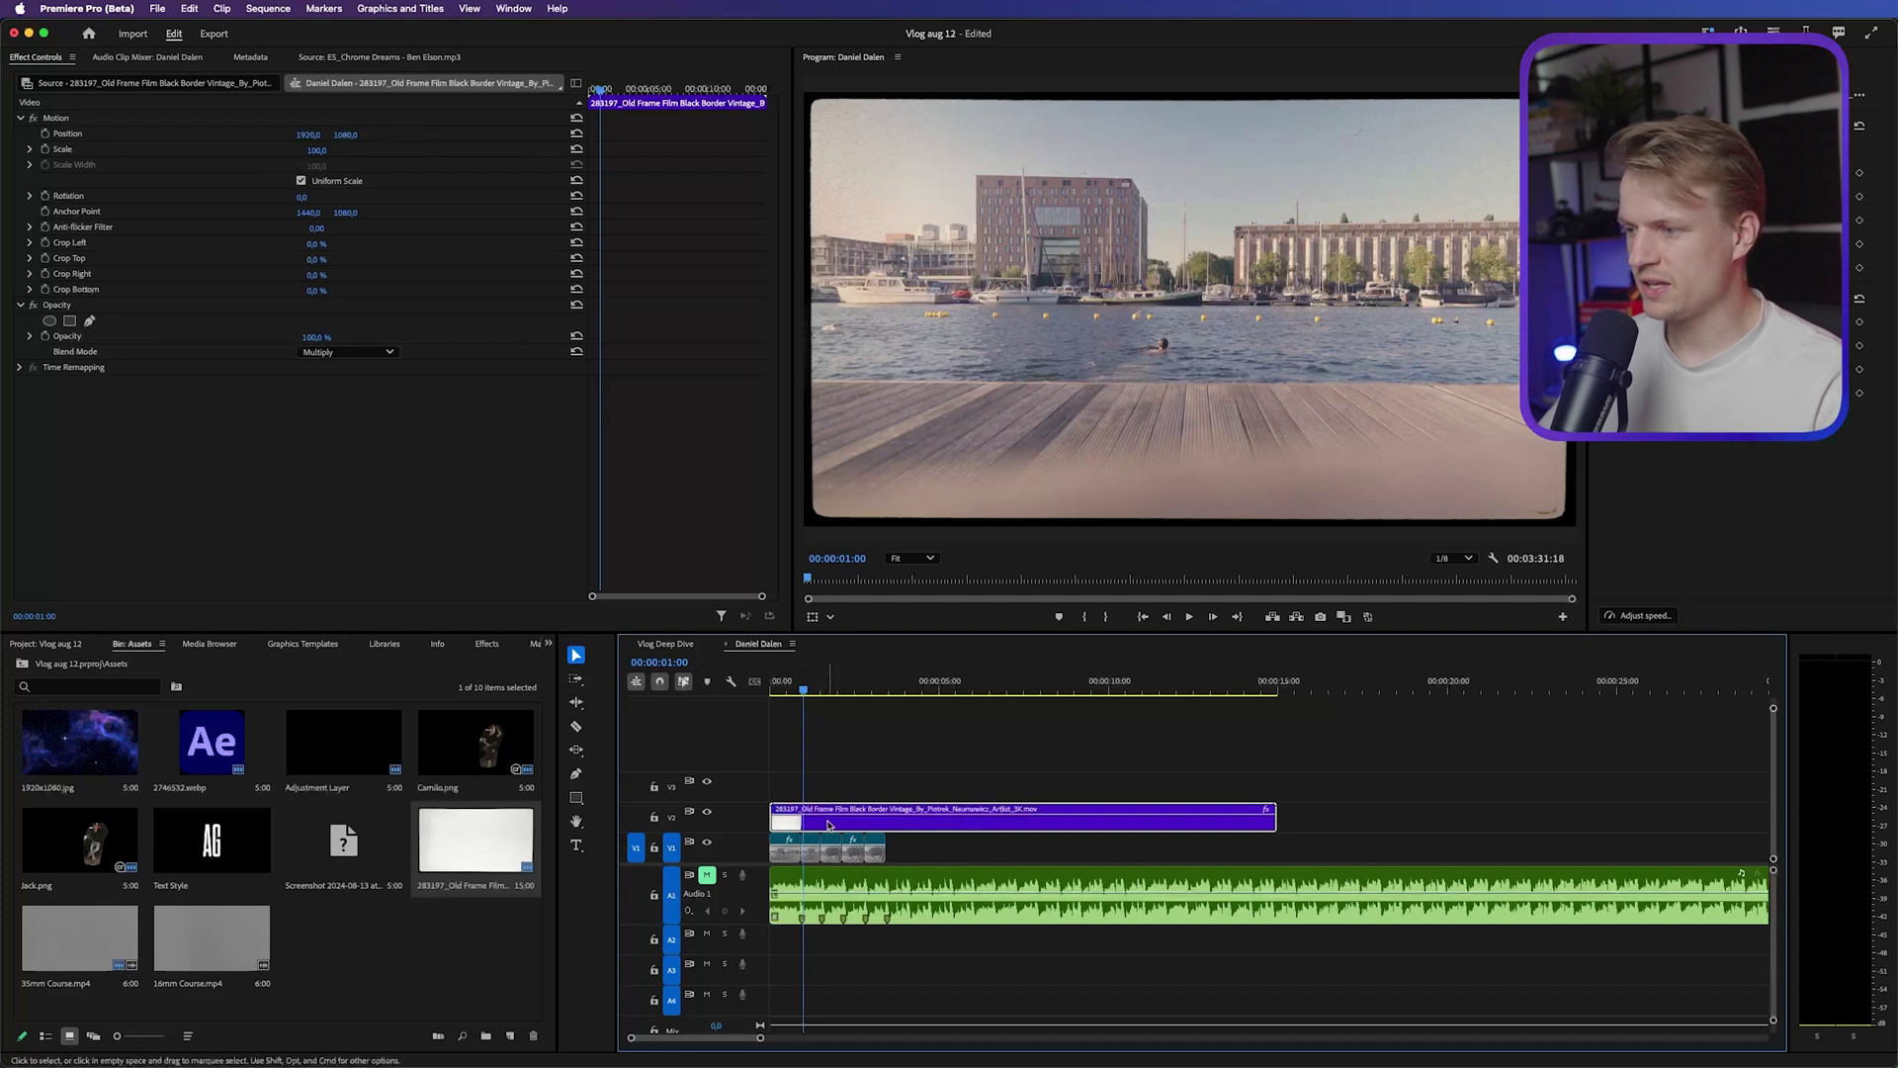
left_click(1272, 682)
left_click(1404, 761)
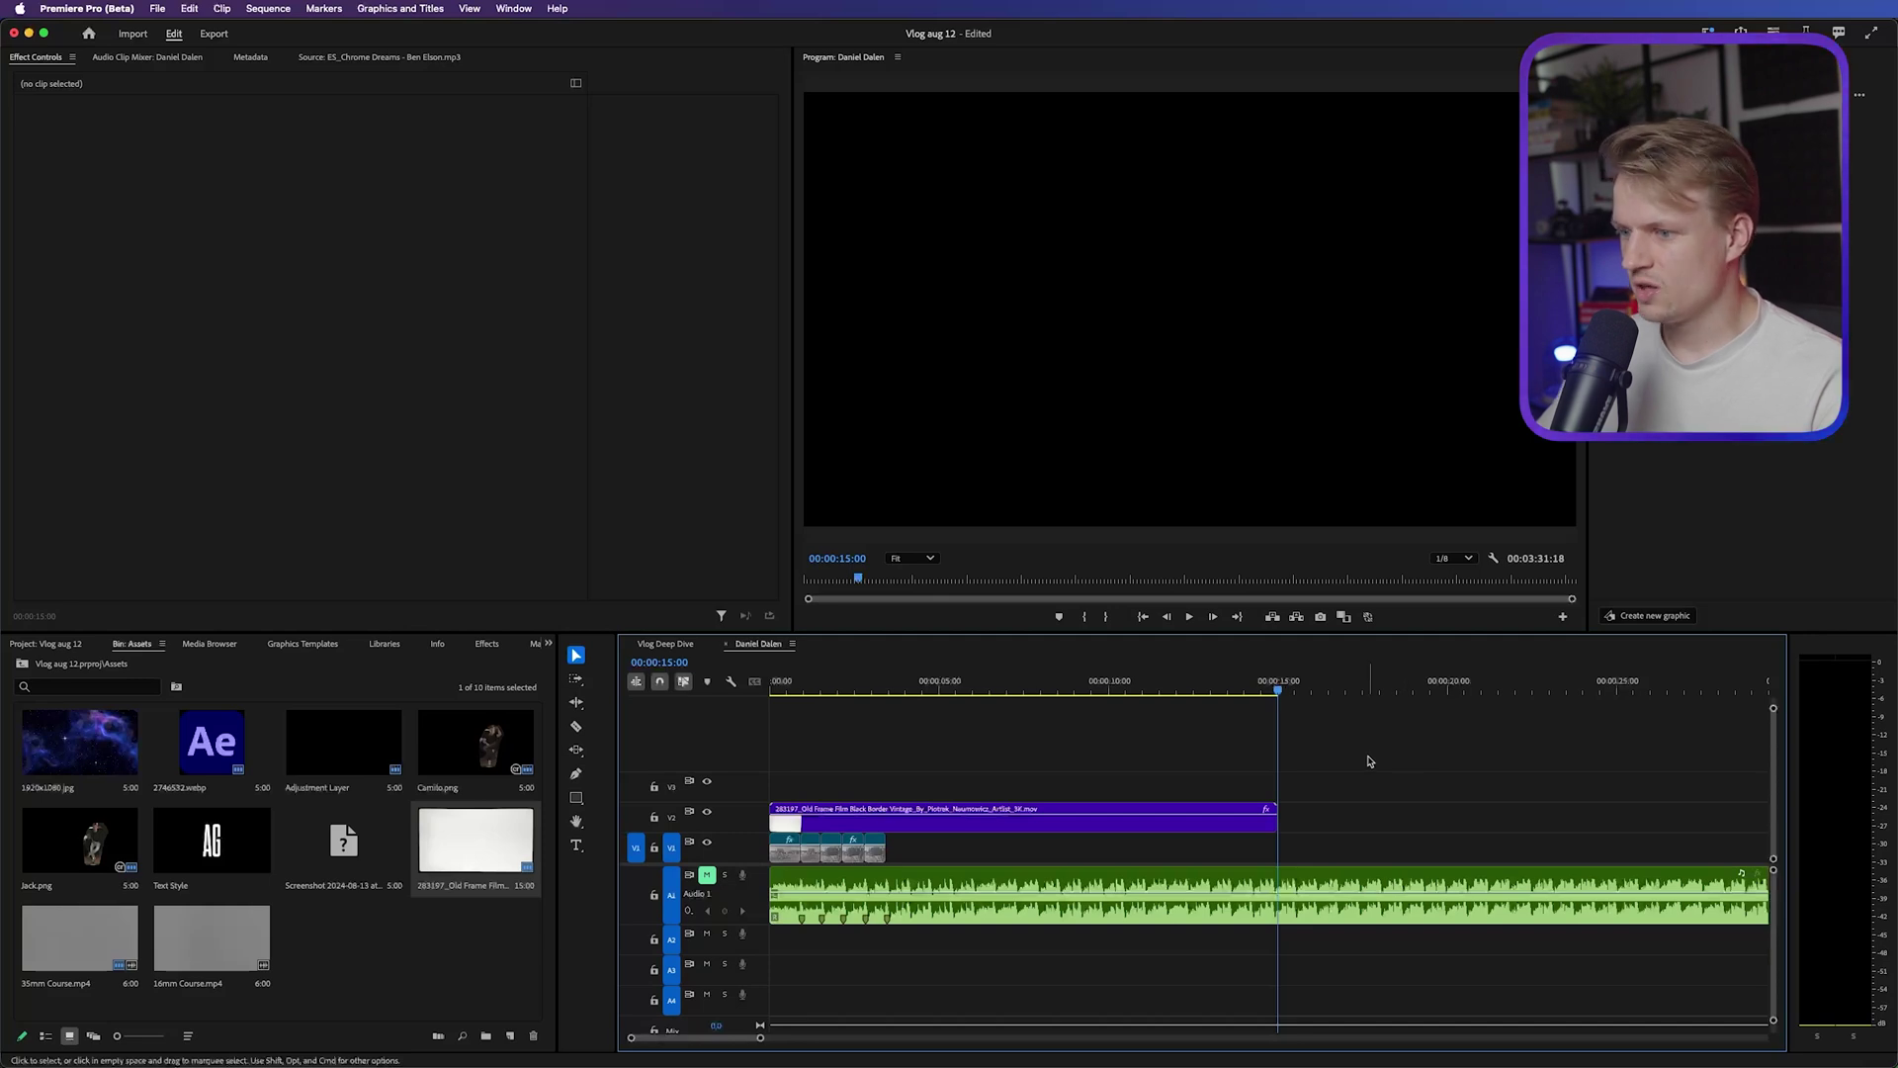
Paste extra copies of the border clip and fit the whole sequence in the timeline
key("ctrl+v")
key("ctrl+v")
key("ctrl+v")
key("ctrl+v")
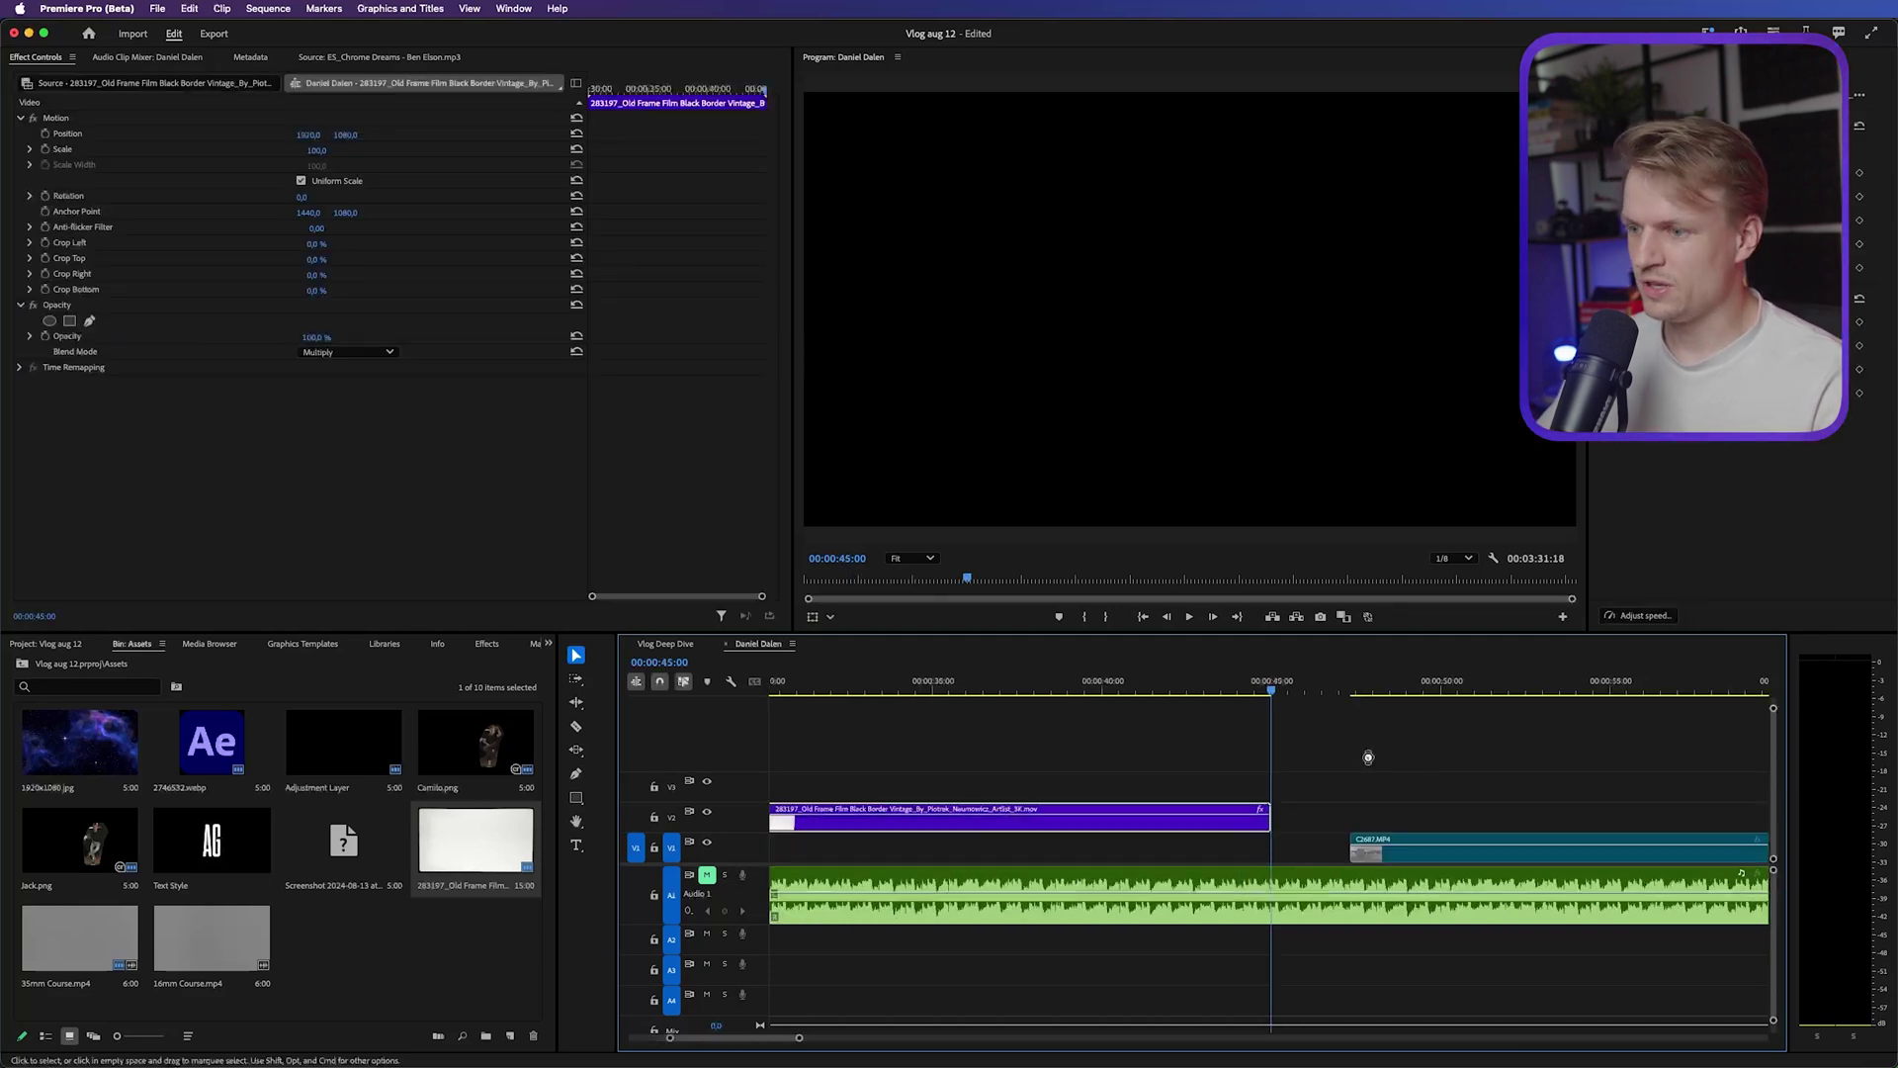
key("ctrl+v")
key("ctrl+v")
key("ctrl+v")
key("ctrl+v")
key("minus")
key("minus")
key("minus")
key("minus")
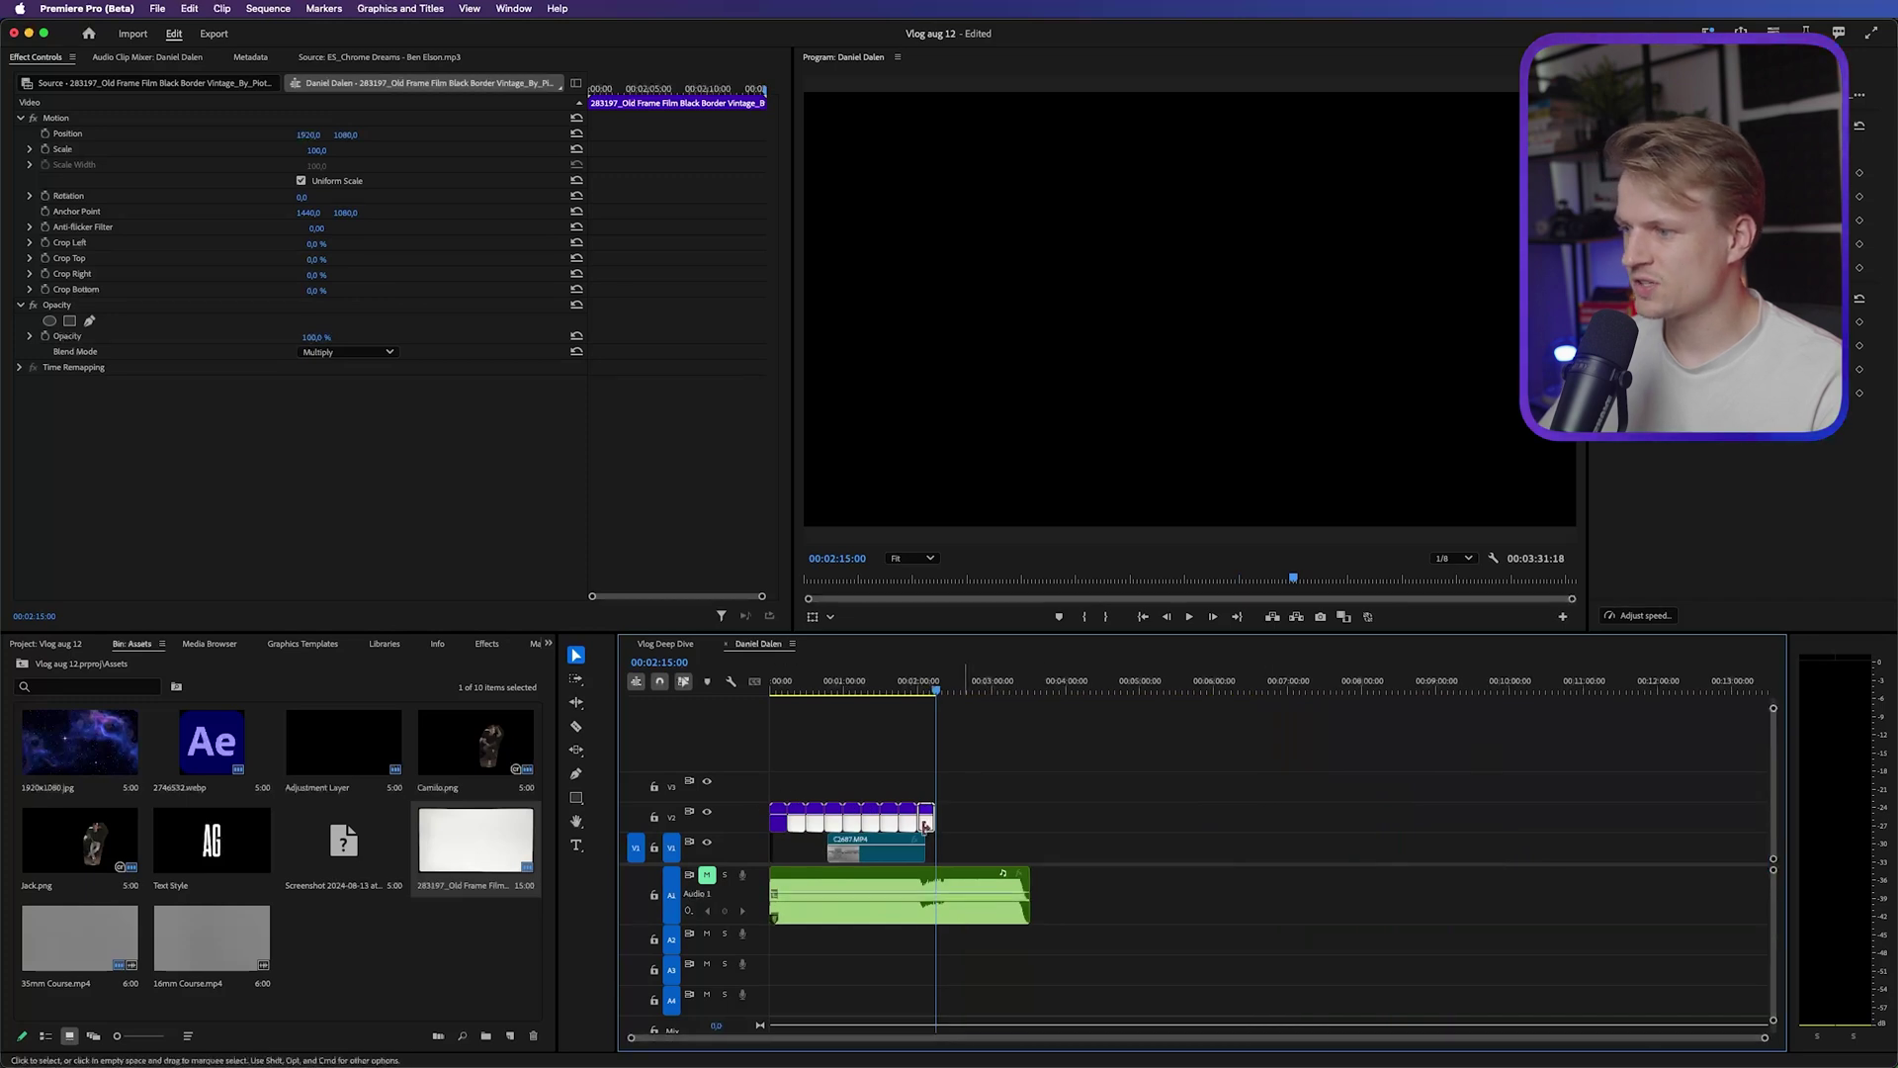
left_click(653, 816)
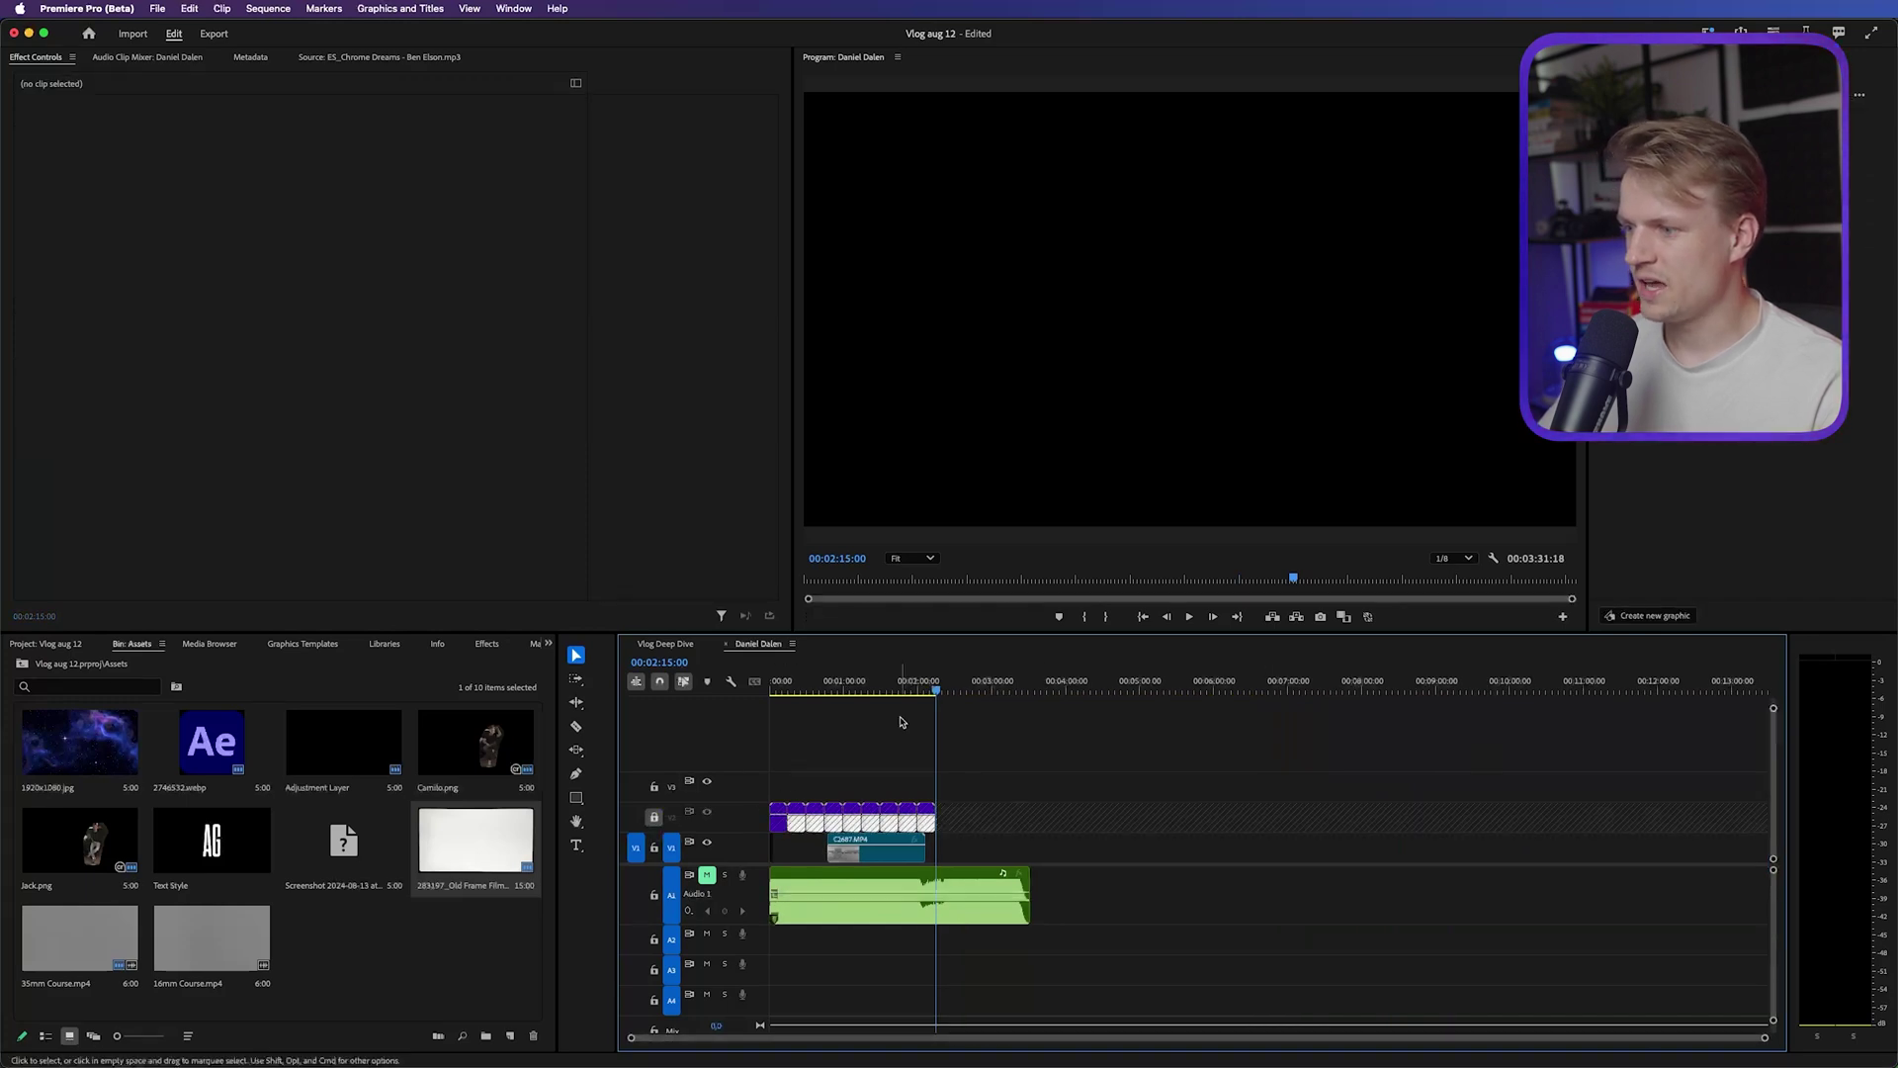
left_click(653, 816)
key("backslash")
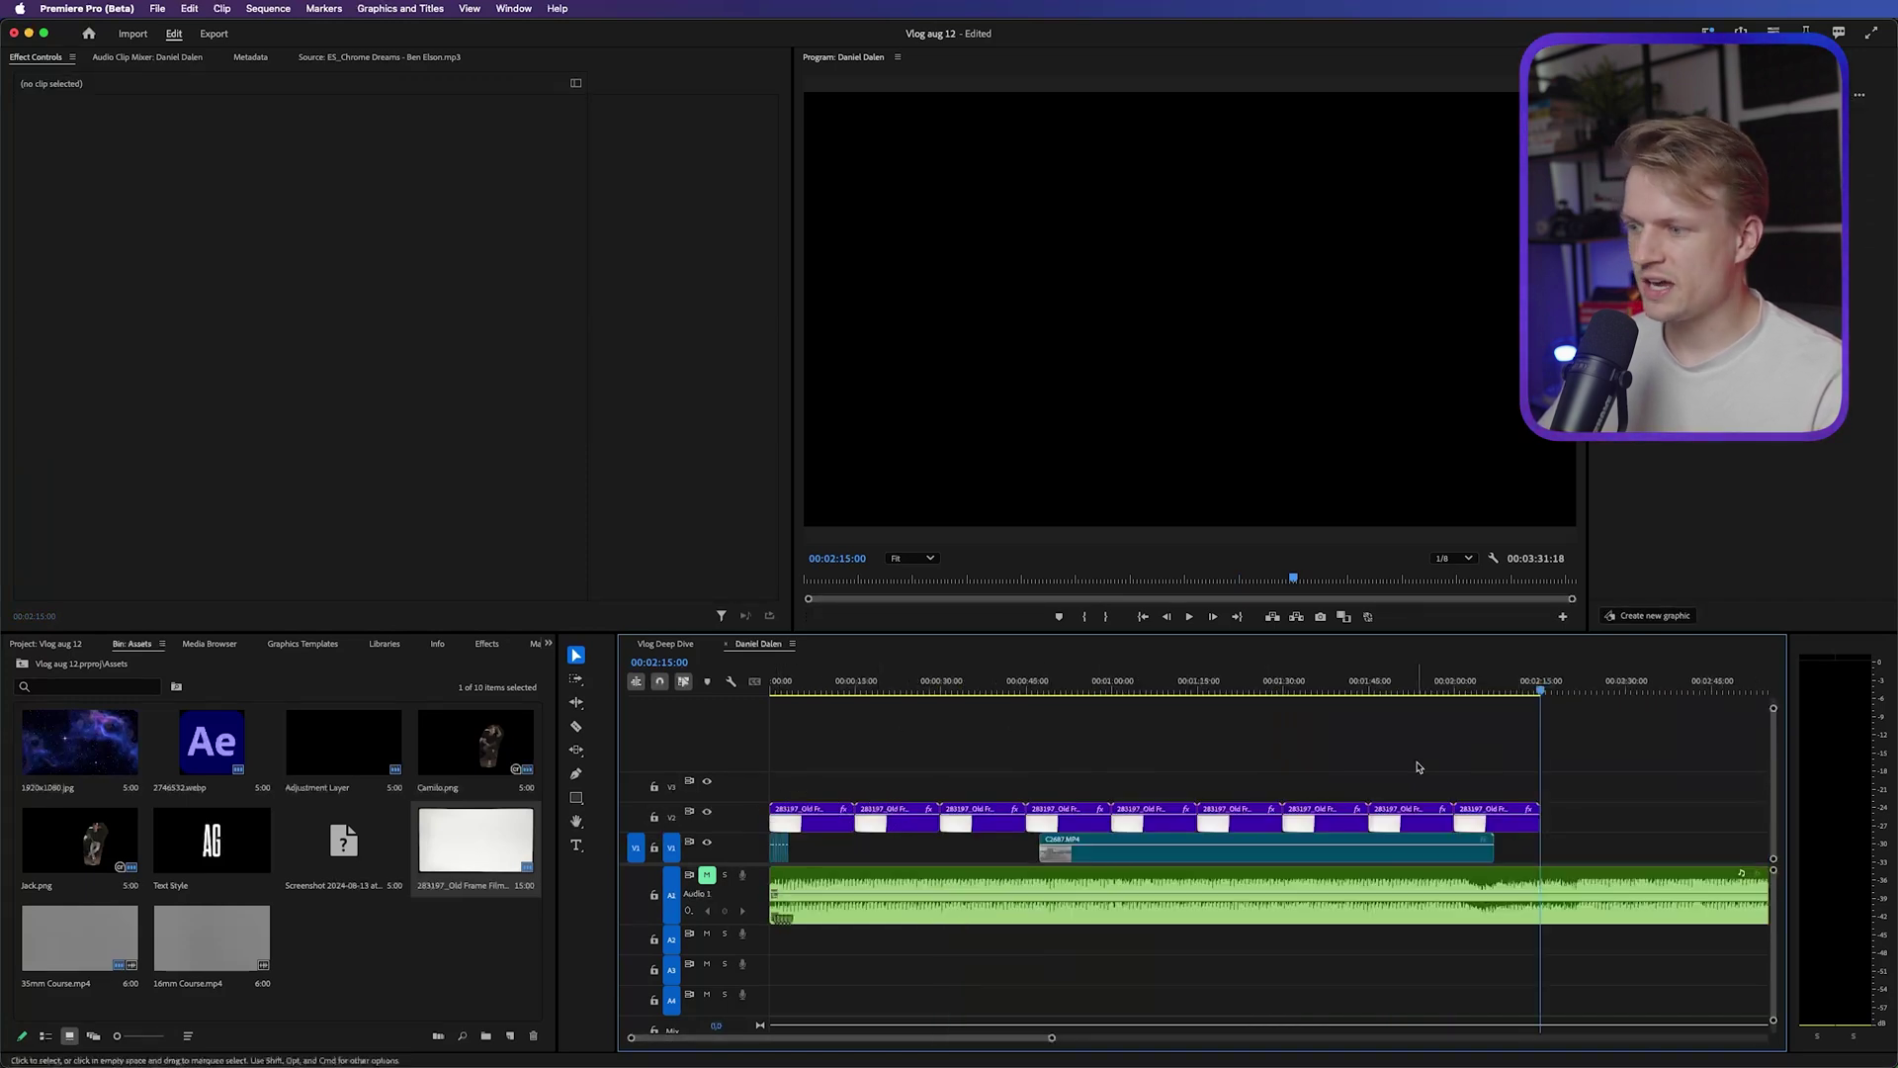
Delete the extra border copies, trim the border to end with the V1 clips, and play
left_click_drag(1647, 756, 788, 819)
key("Delete")
key("=")
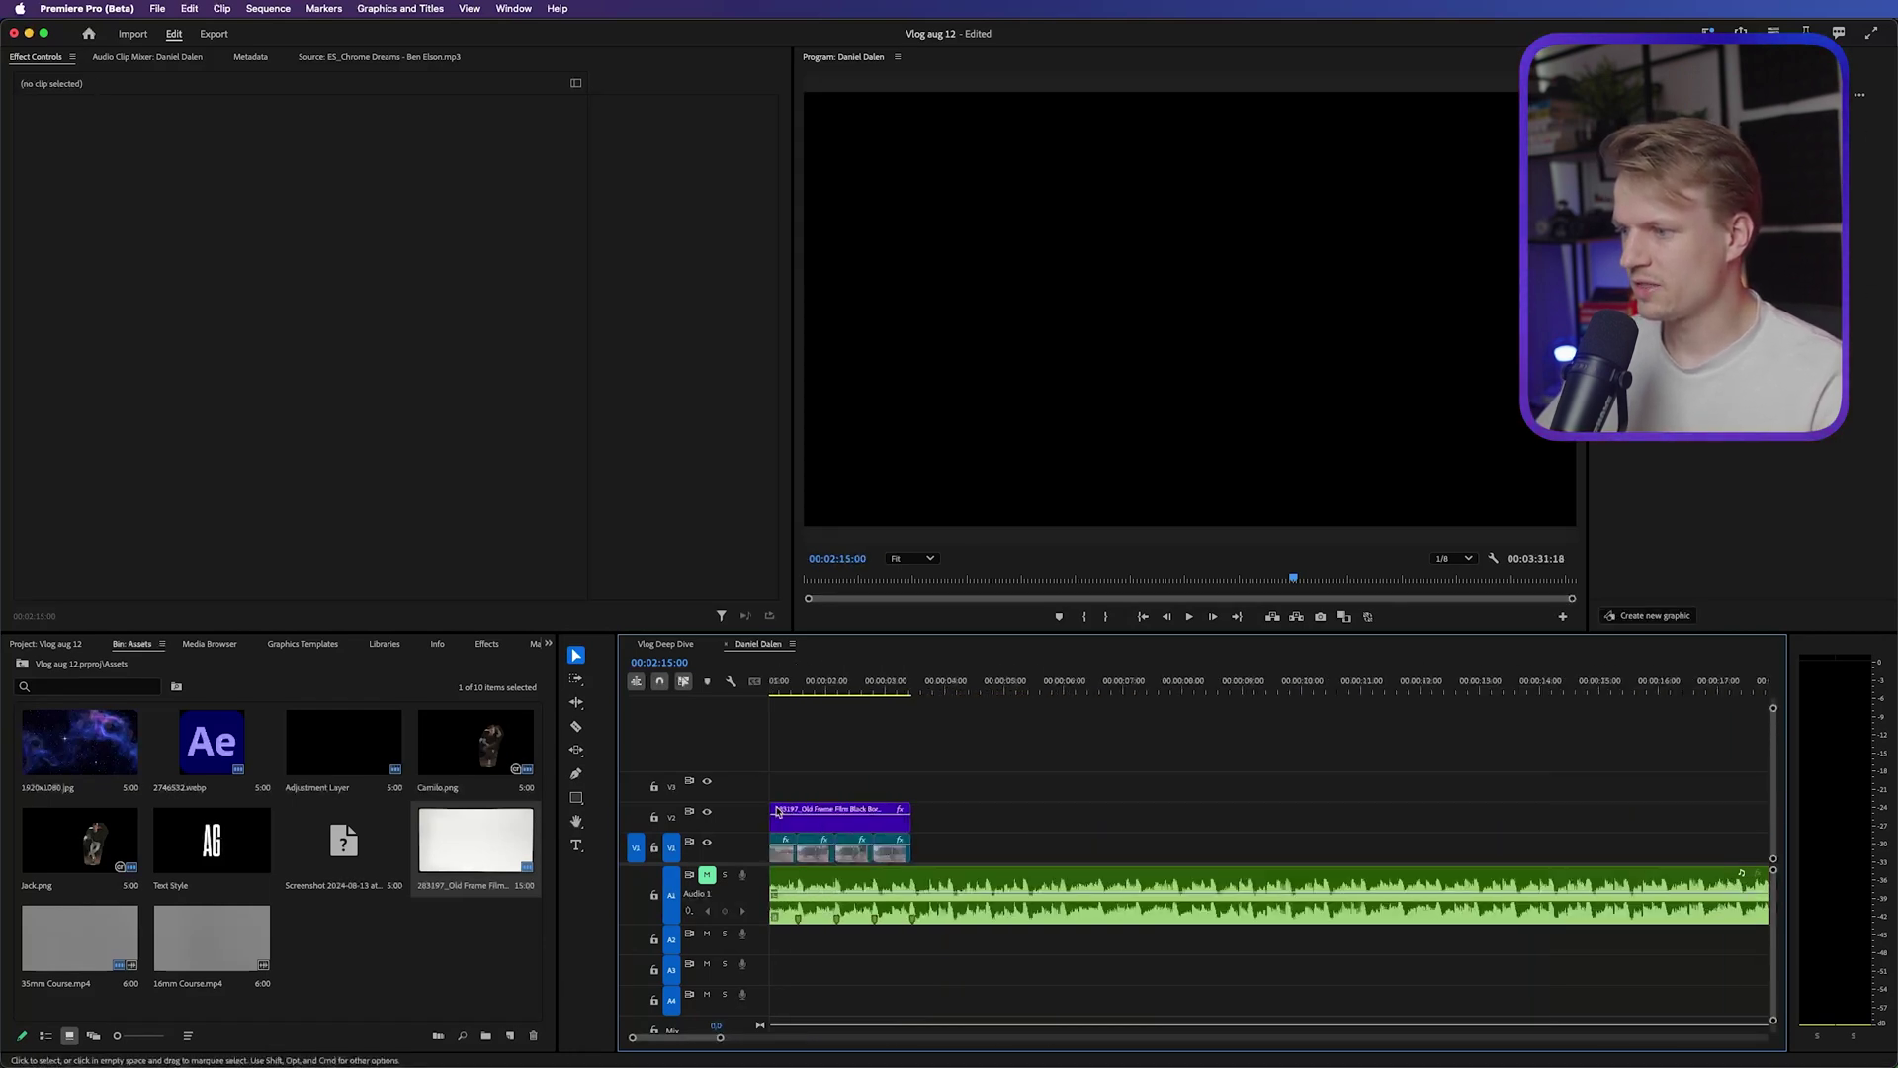
key("Home")
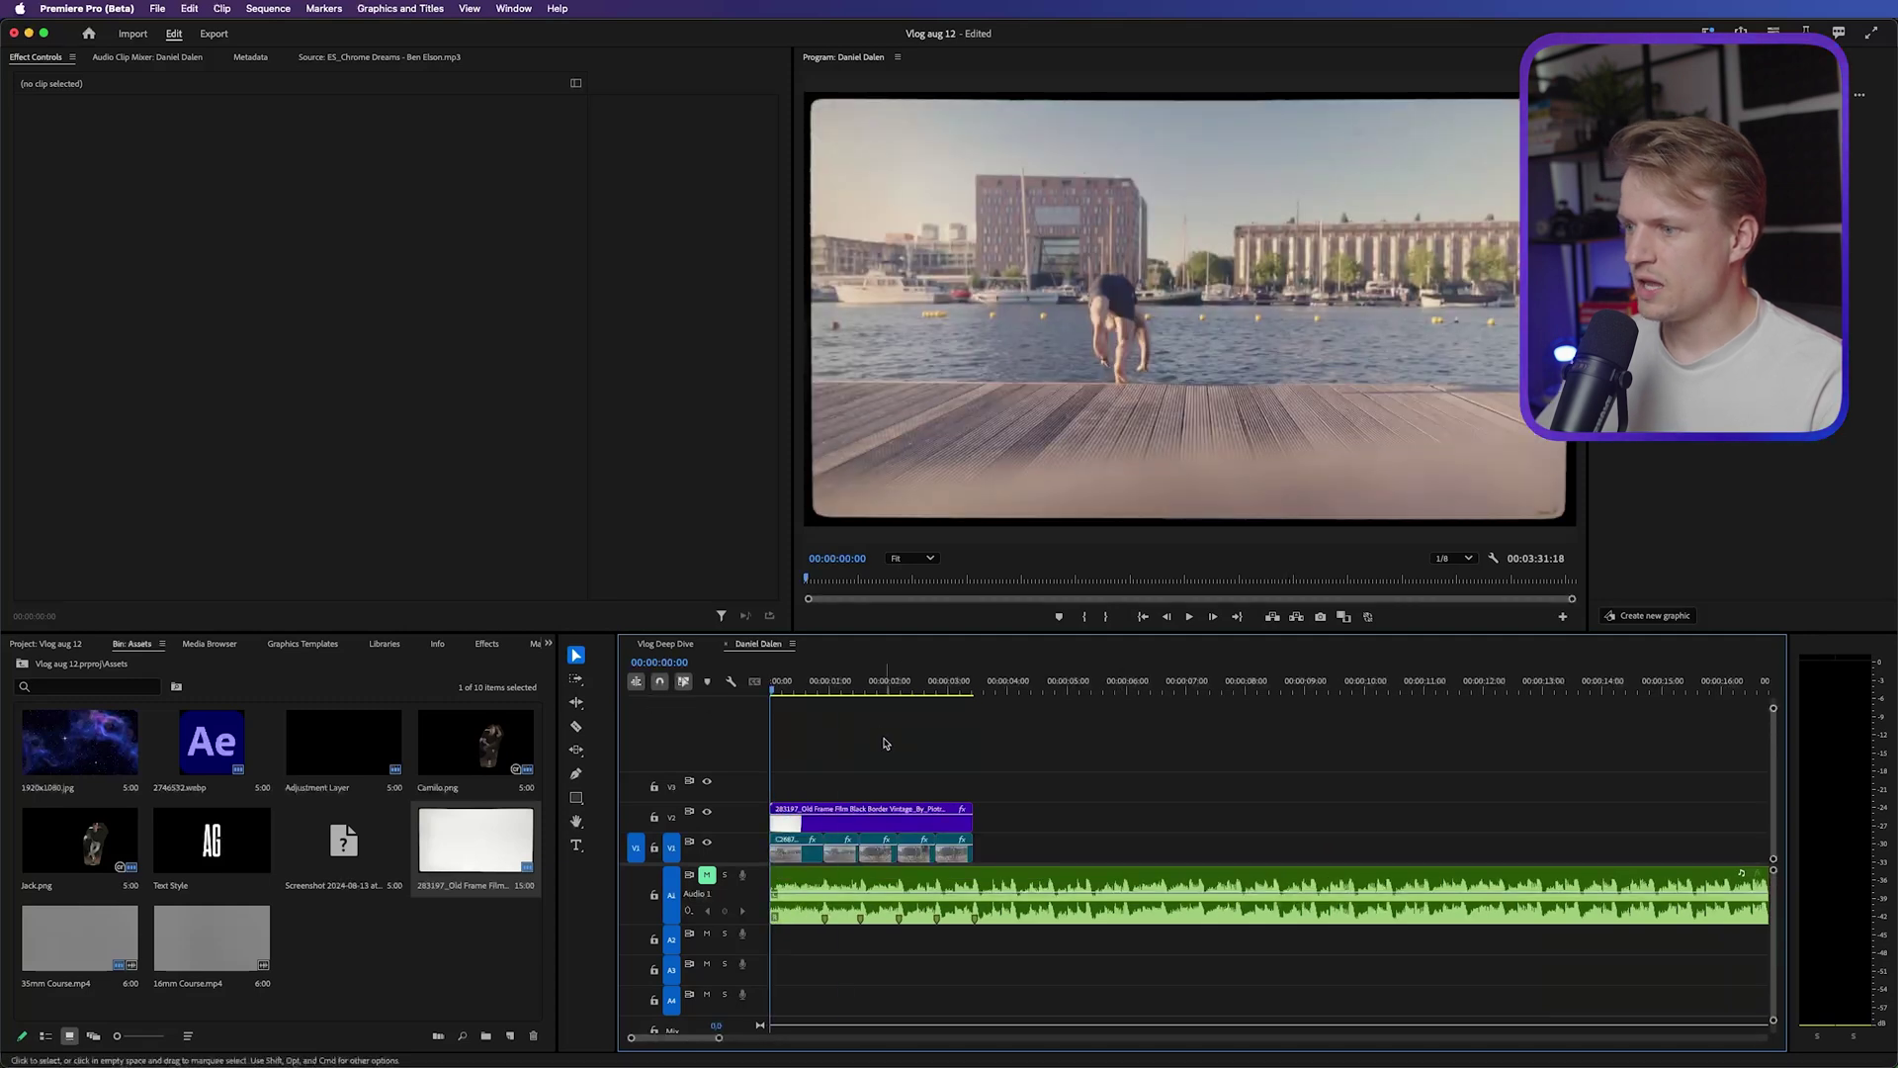
key("space")
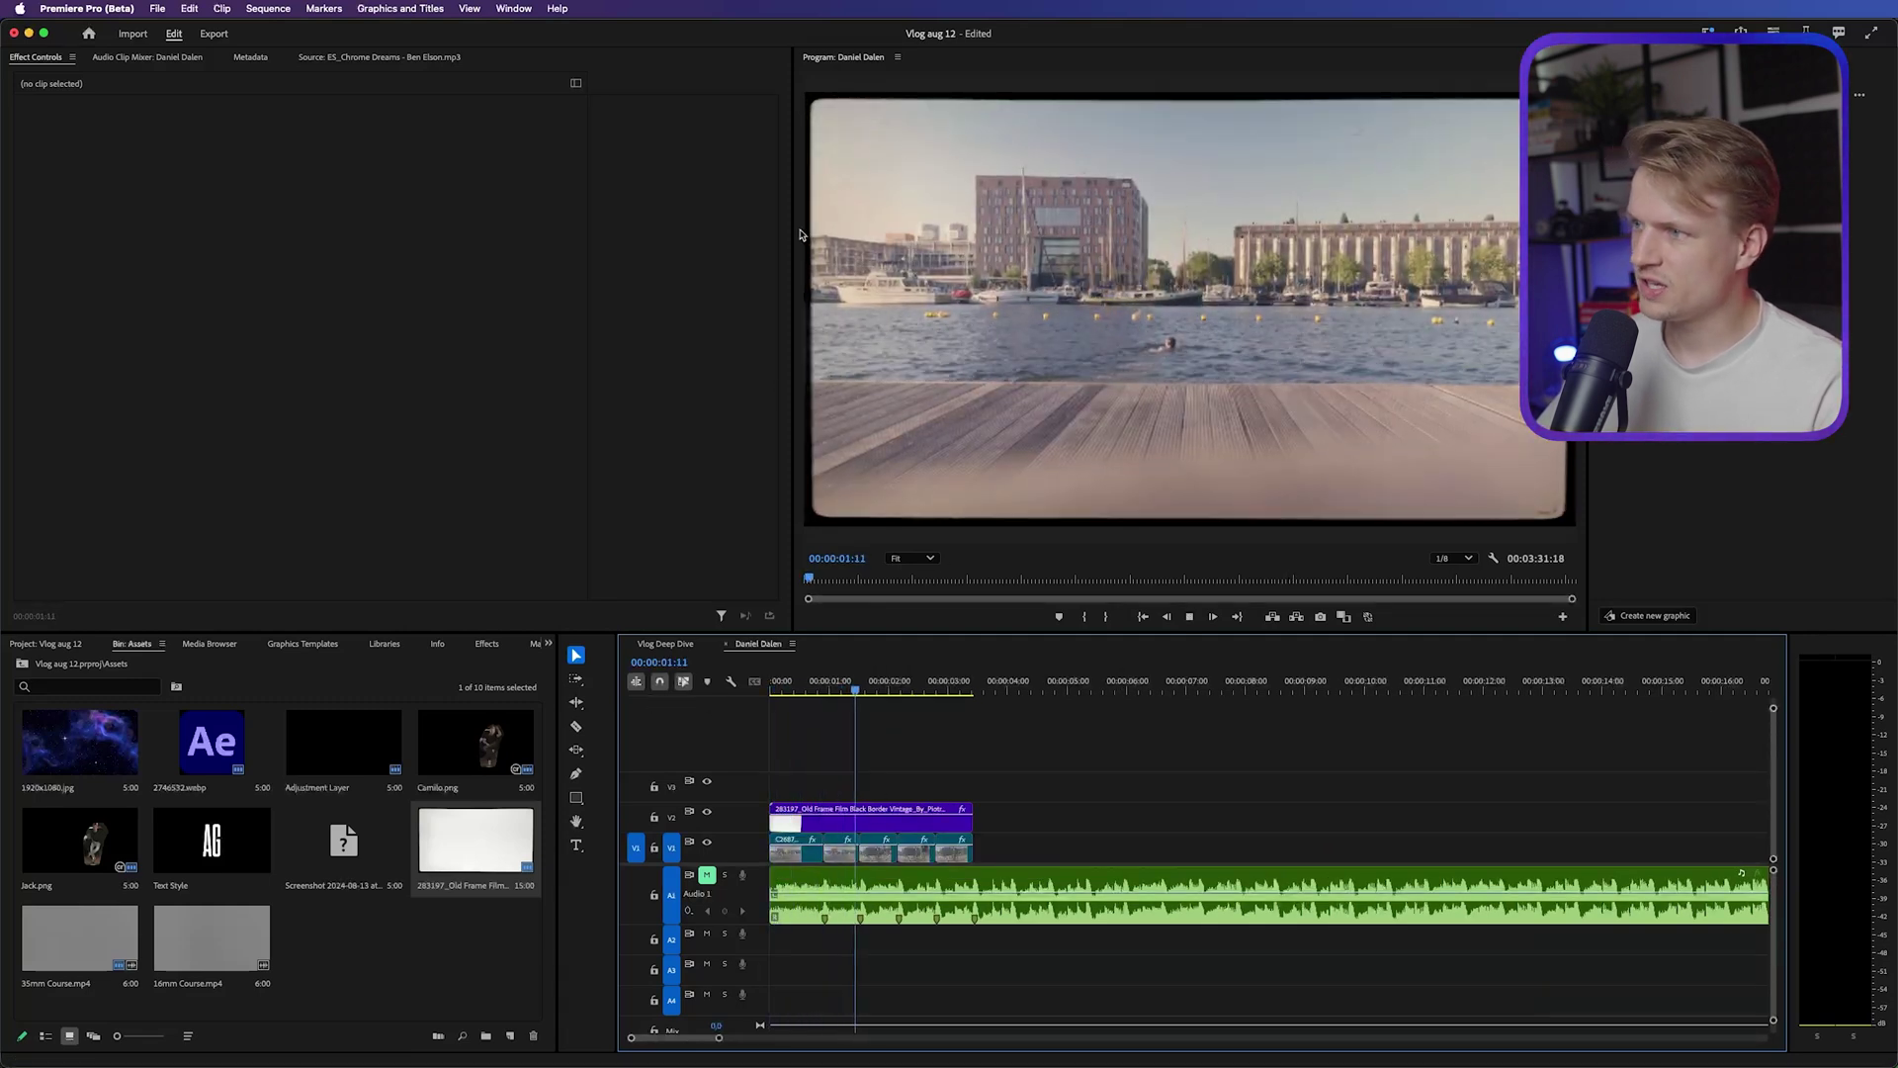
Move the film border up a track and add 35mm Course.mp4 beneath it on V2
key("space")
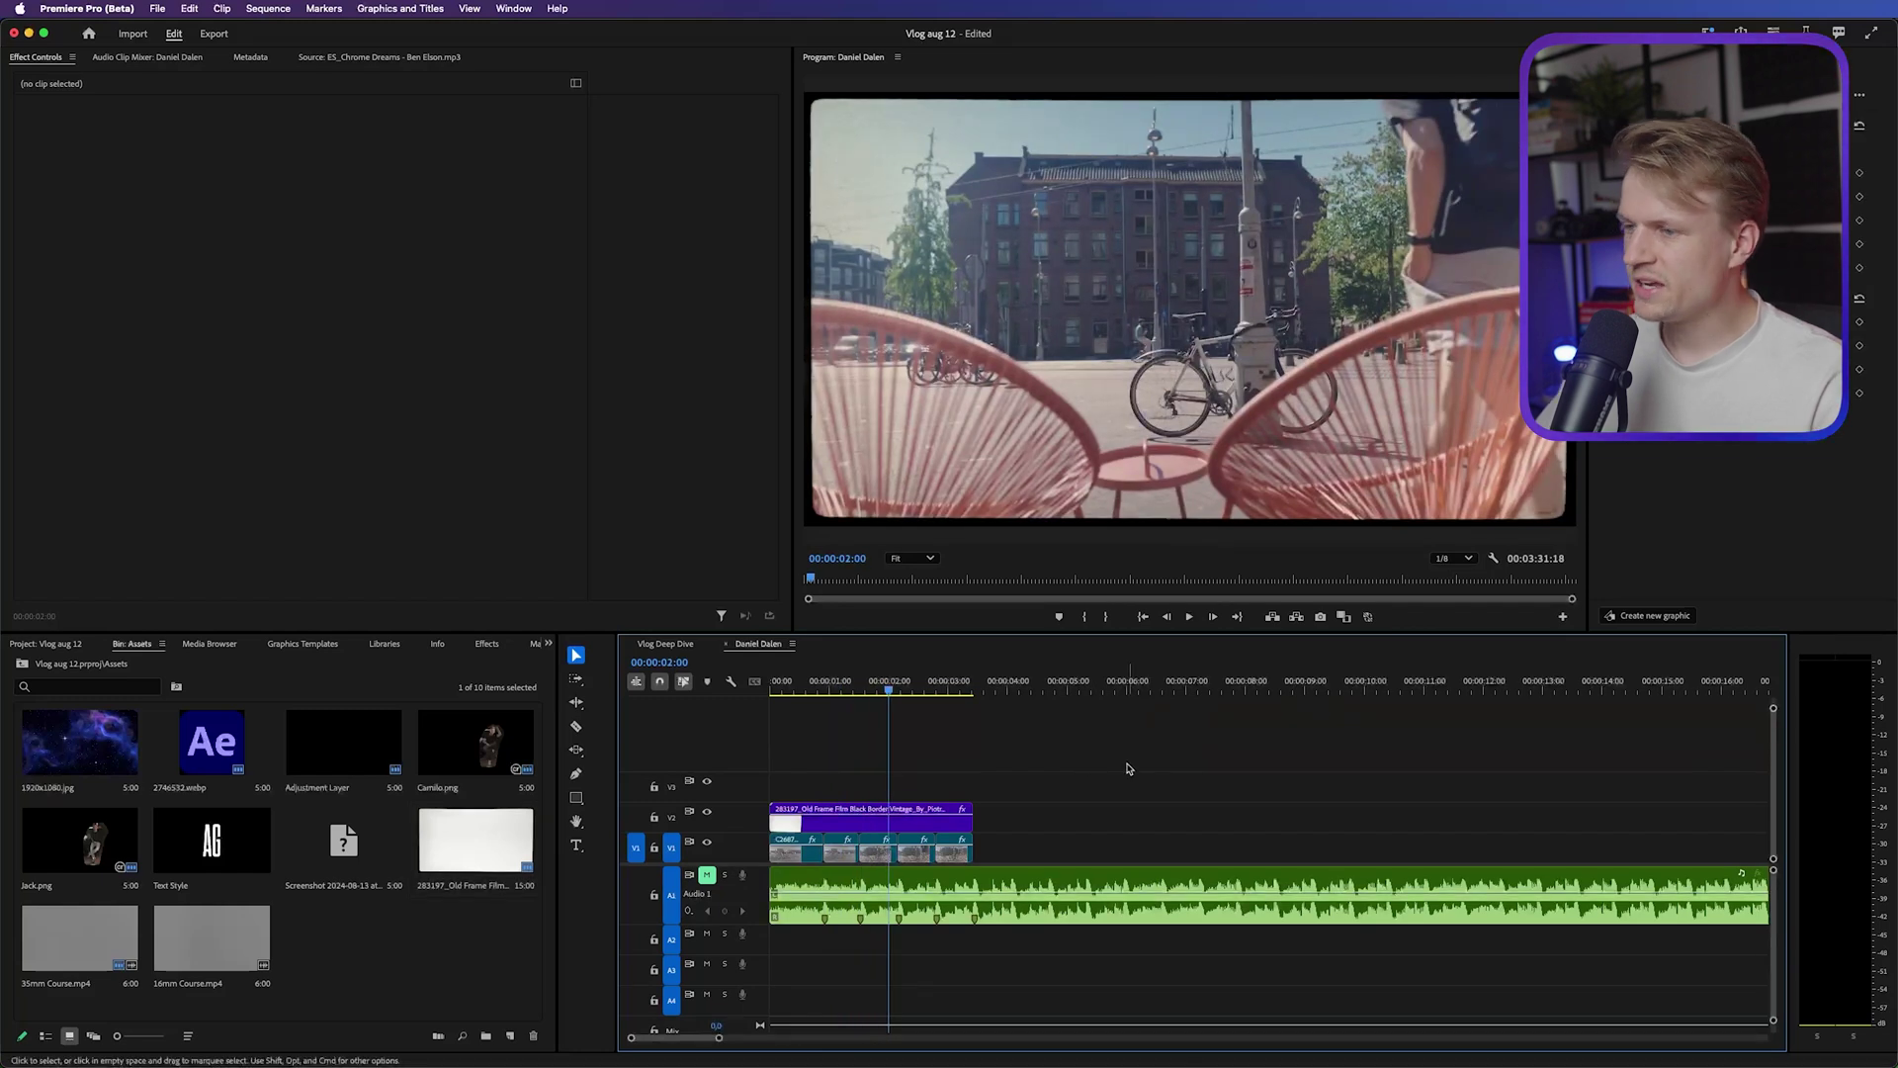
left_click_drag(1129, 768, 828, 796)
left_click(704, 819)
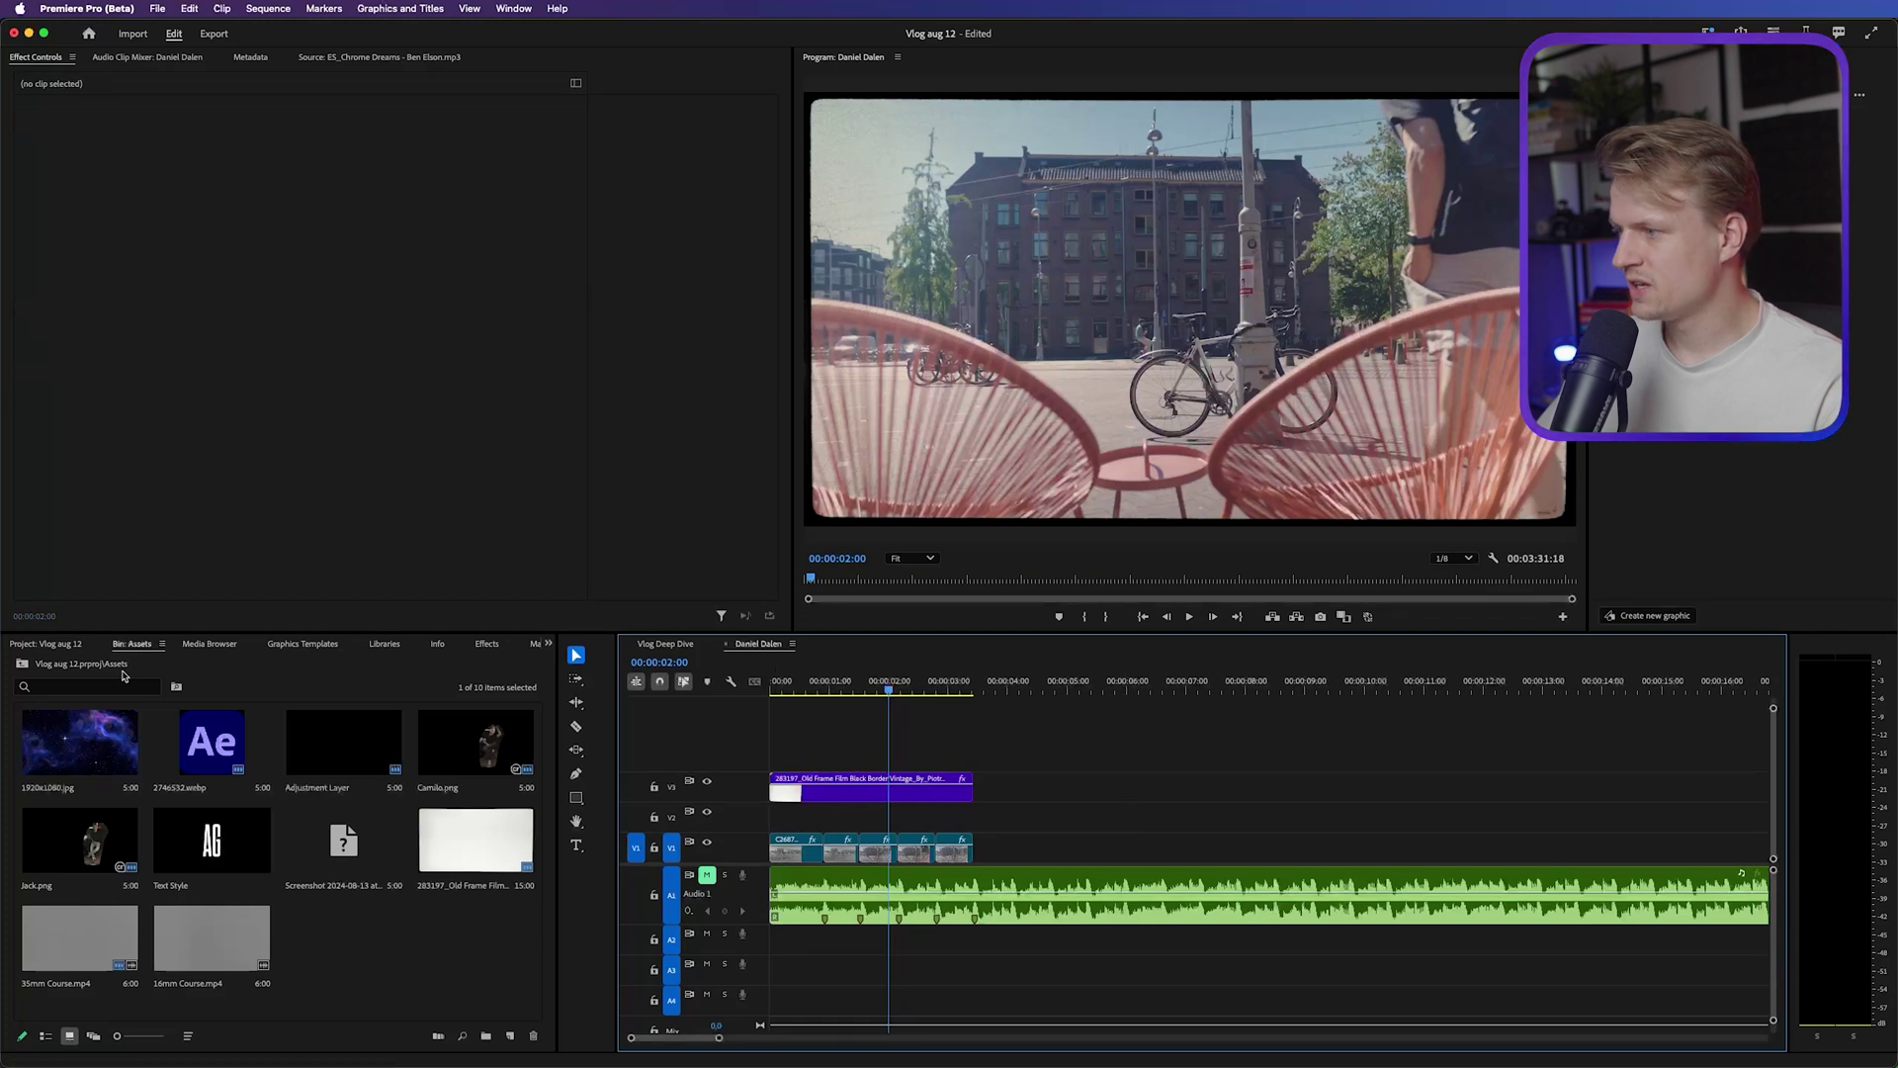
left_click(89, 686)
type("35")
double_click(88, 746)
left_click_drag(386, 557, 972, 819)
Scale the grain clip to 200 and set its blend mode to Overlay
left_click(35, 58)
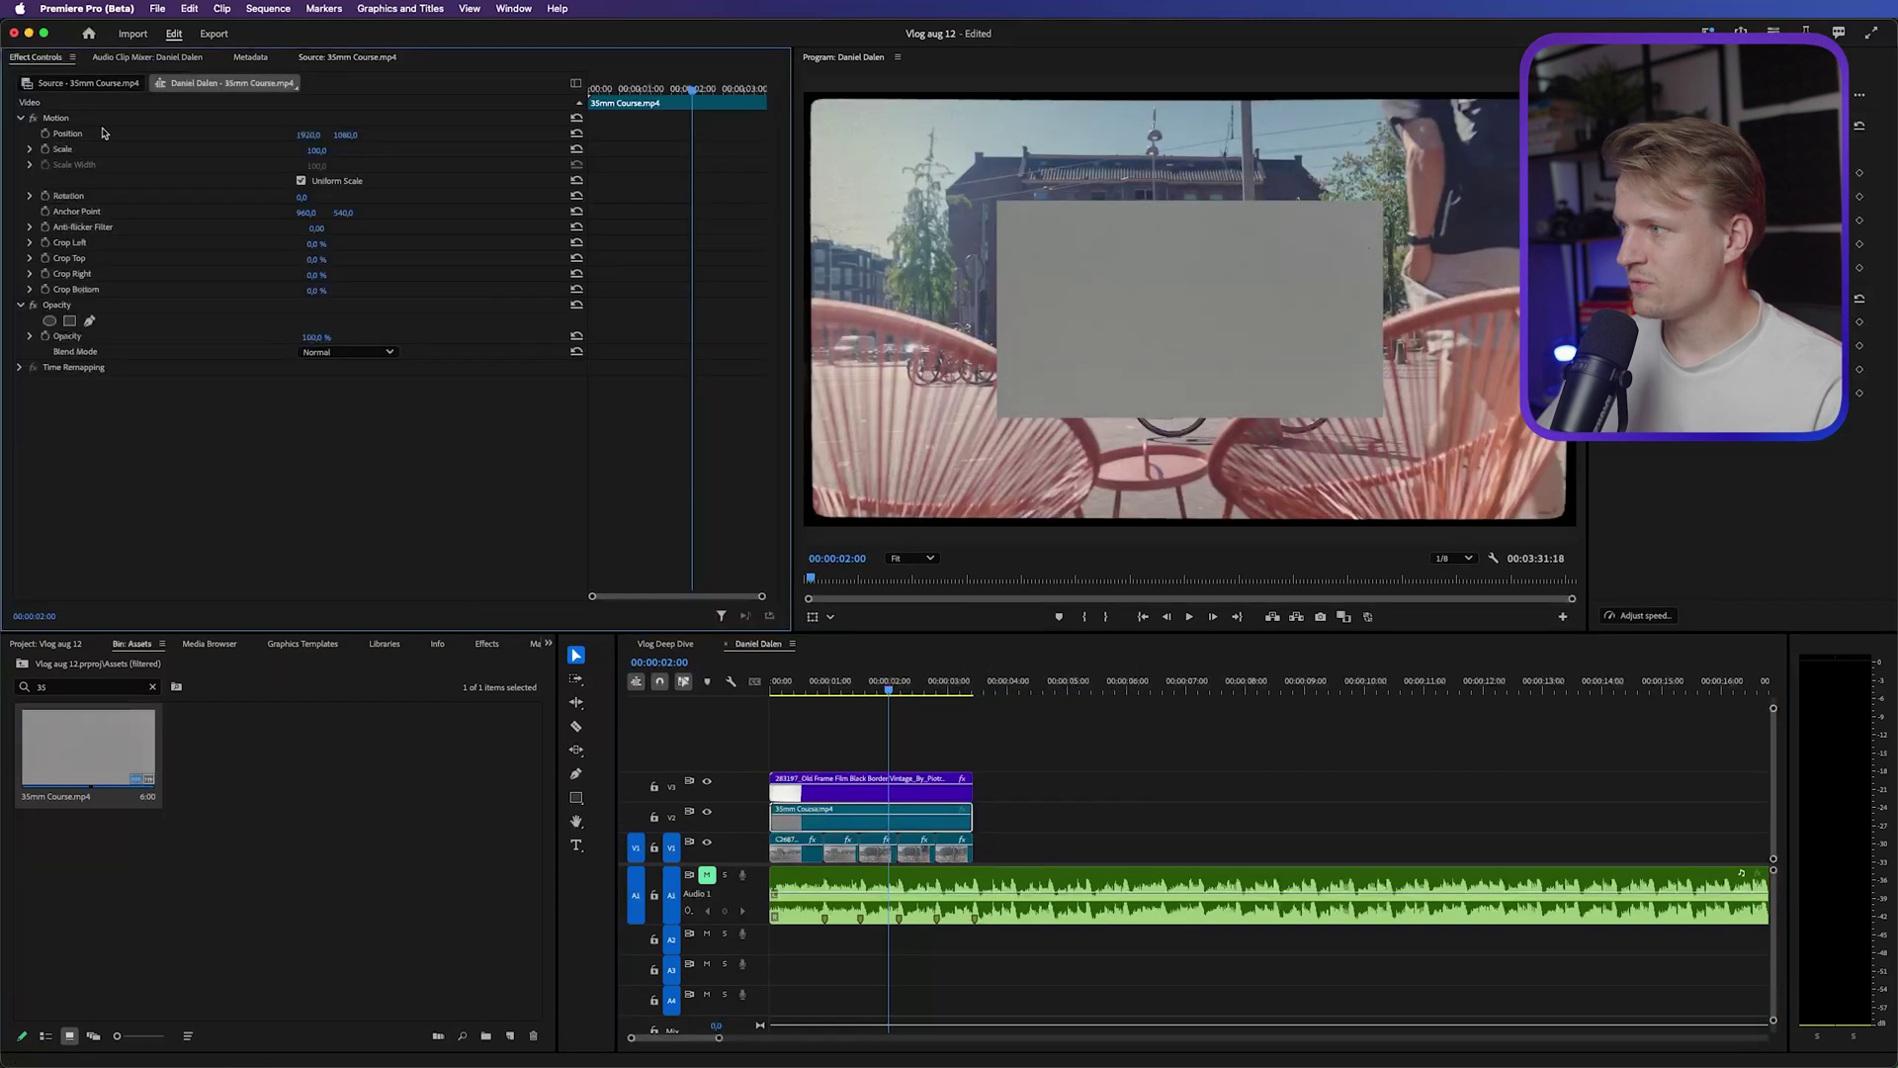
type("200")
key("Return")
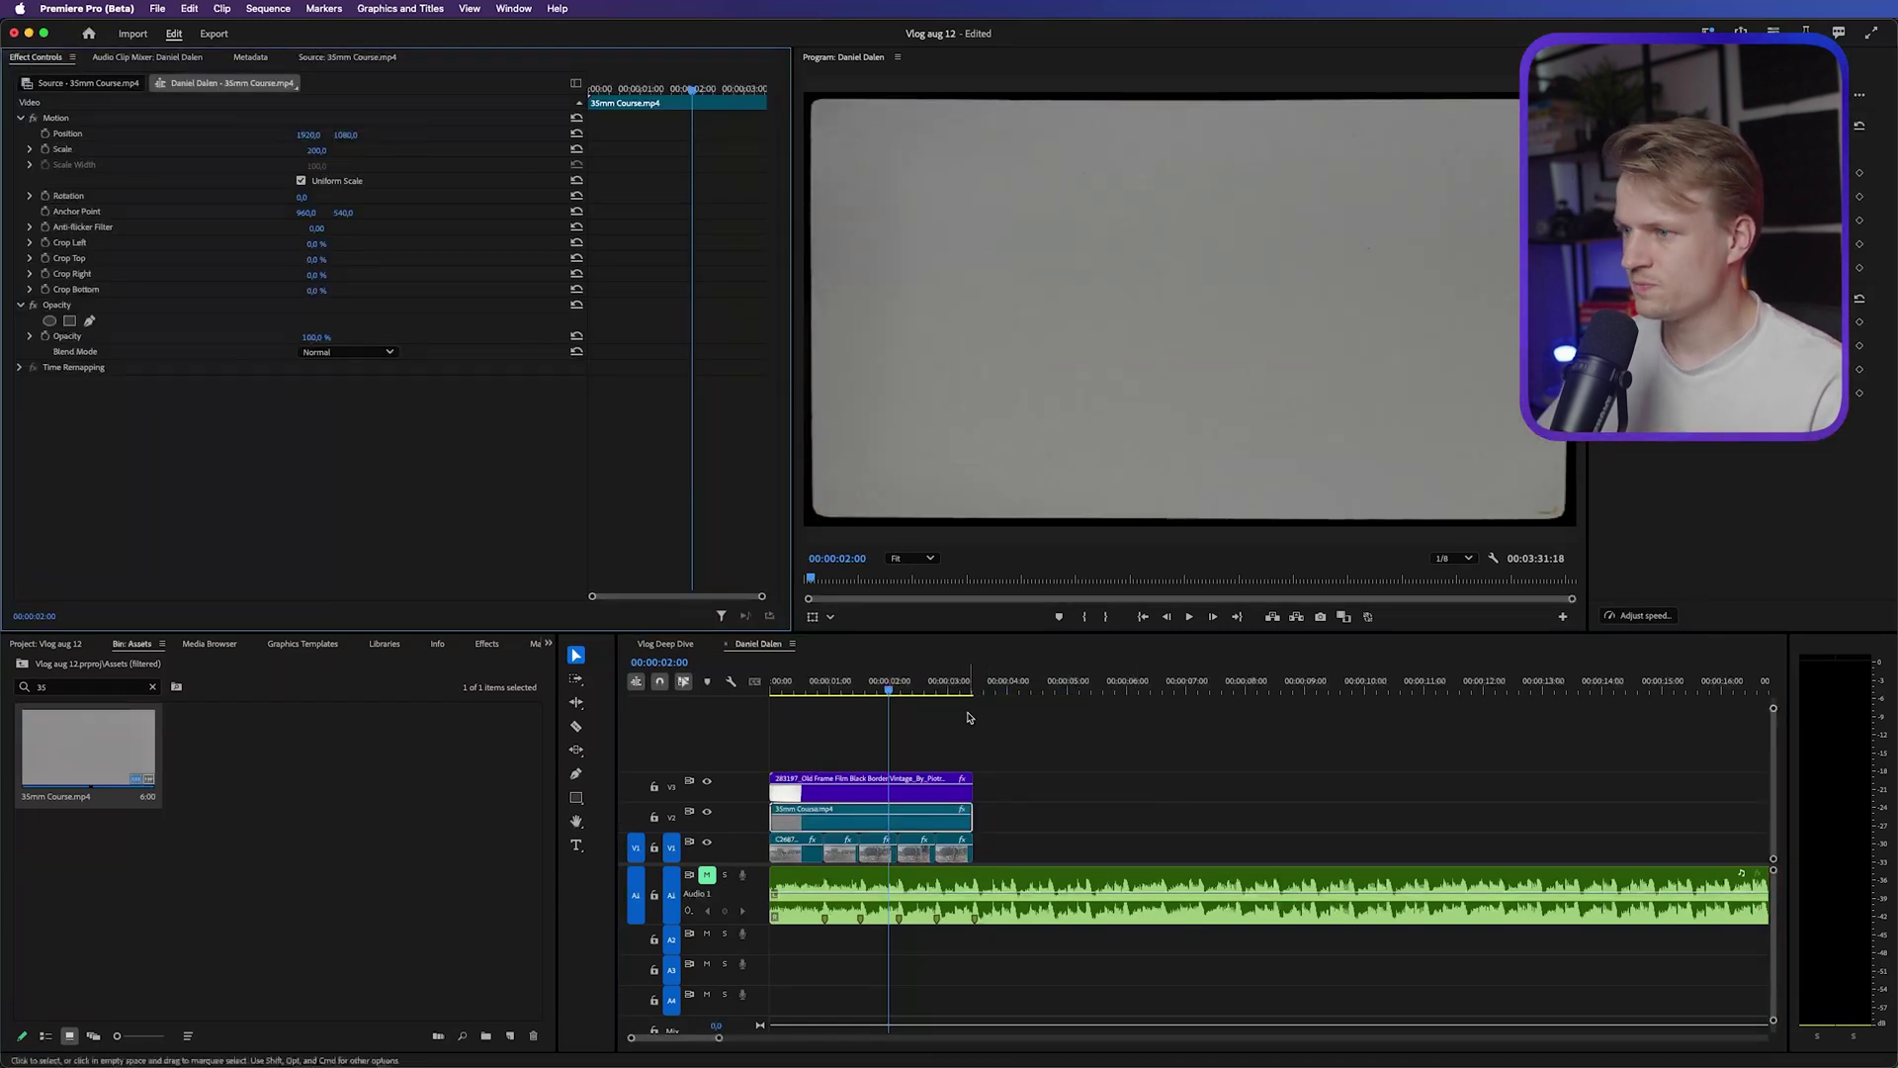
left_click(308, 354)
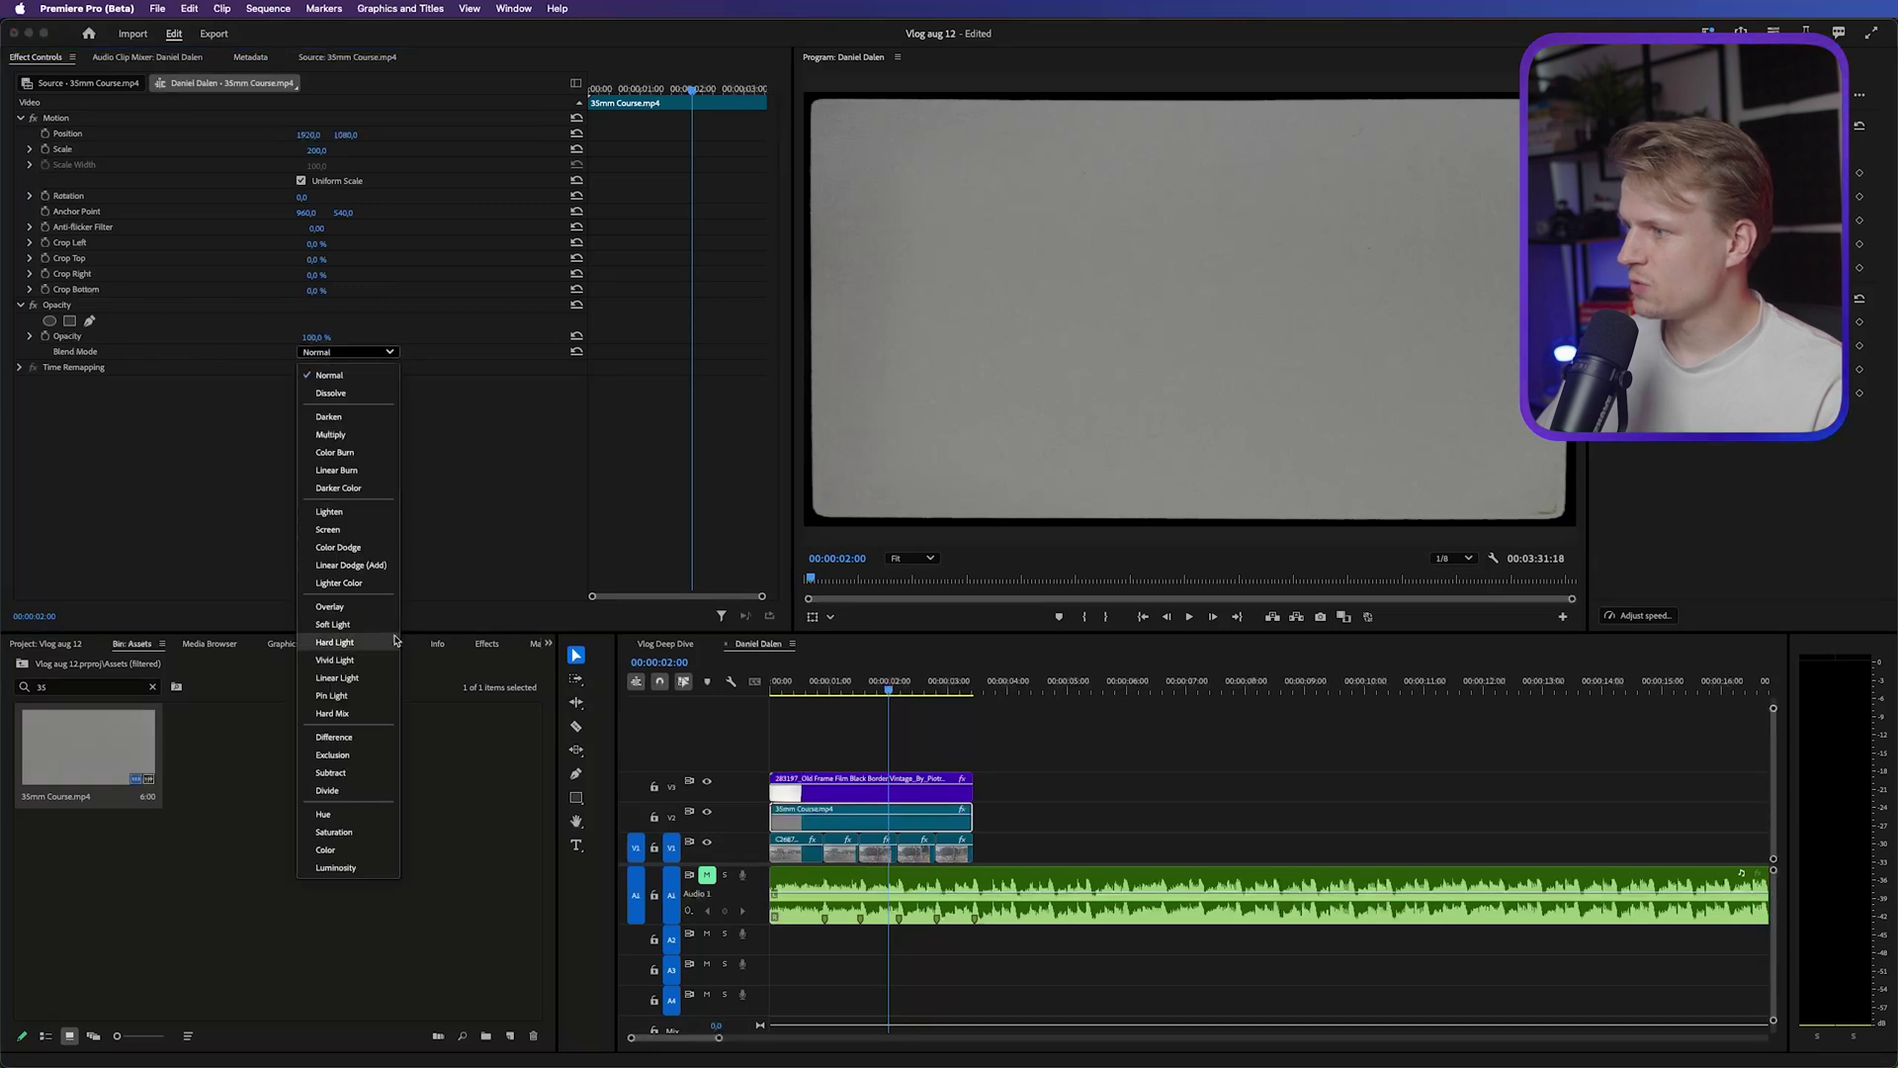
left_click(329, 607)
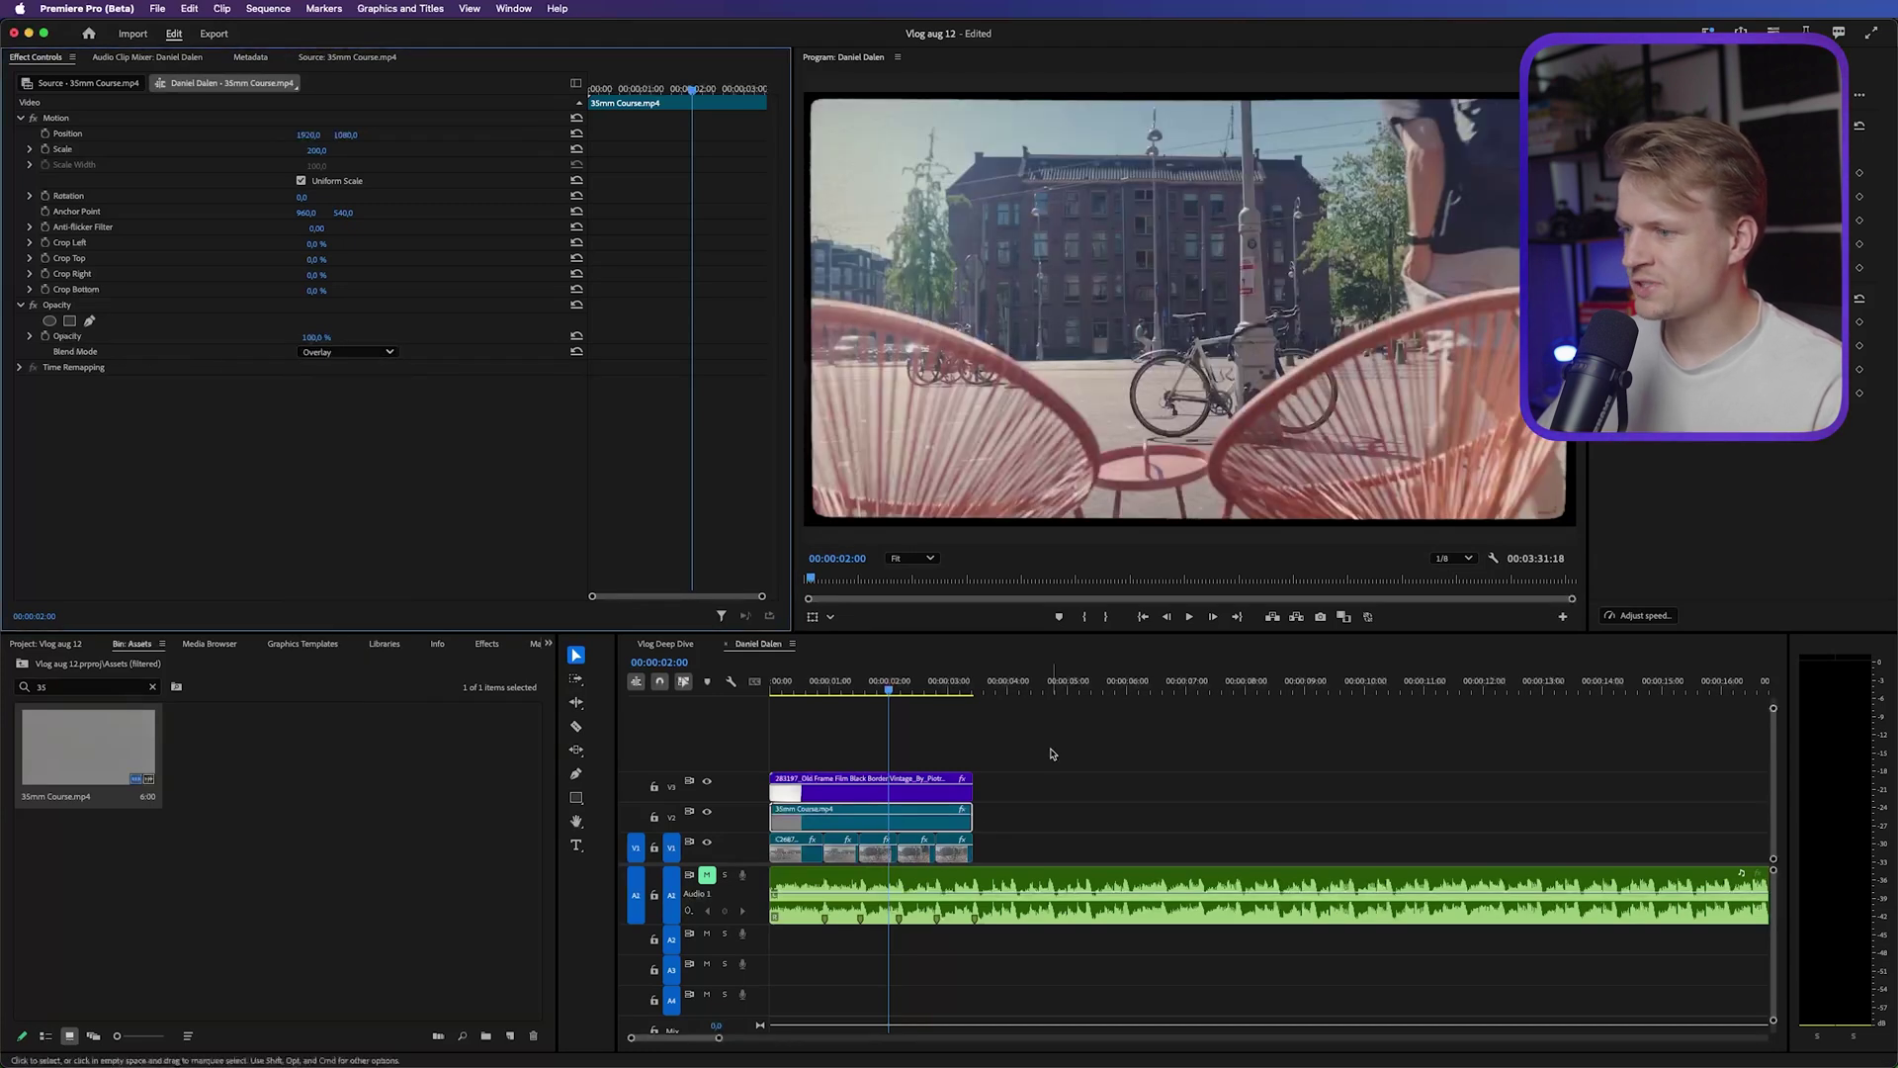
Hide and re-show the film border to inspect the grain, then return to the start
left_click(707, 783)
scroll(937, 241, "up", 10)
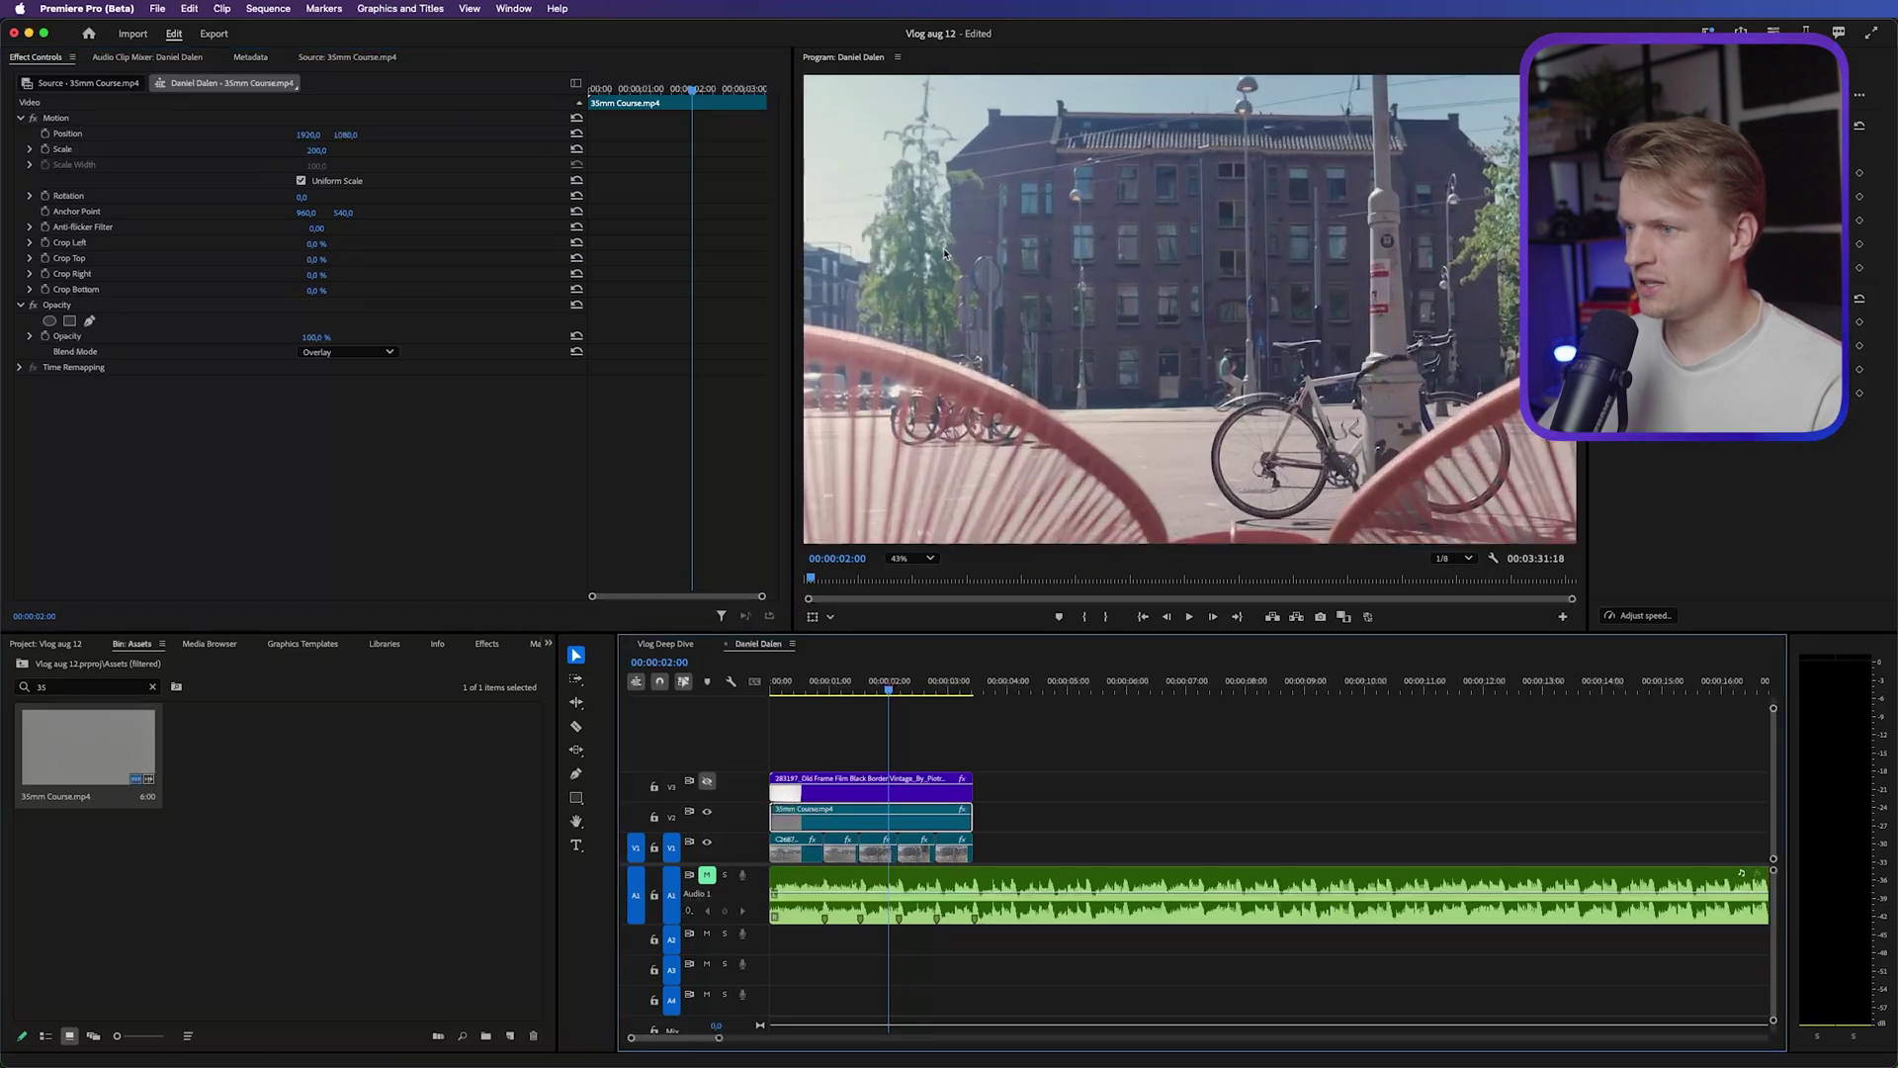
scroll(938, 242, "down", 5)
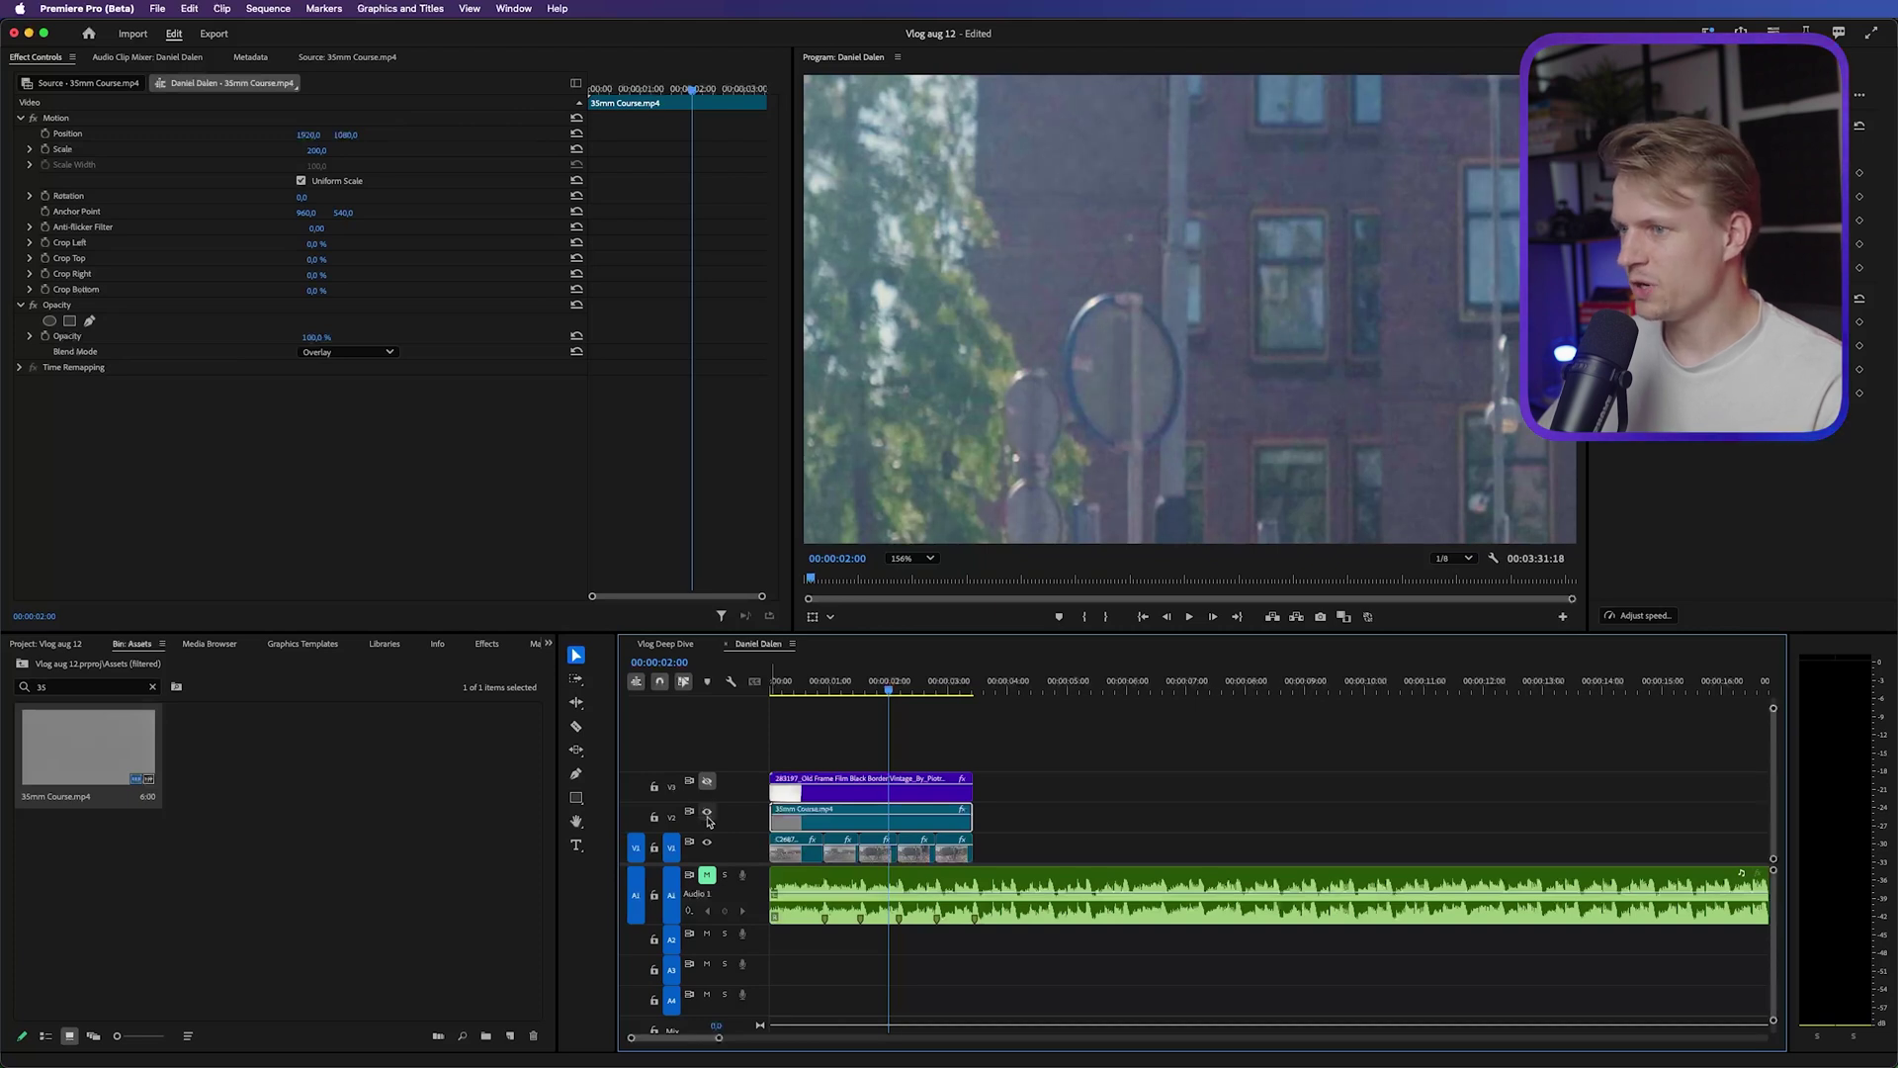
scroll(1108, 360, "down", 5)
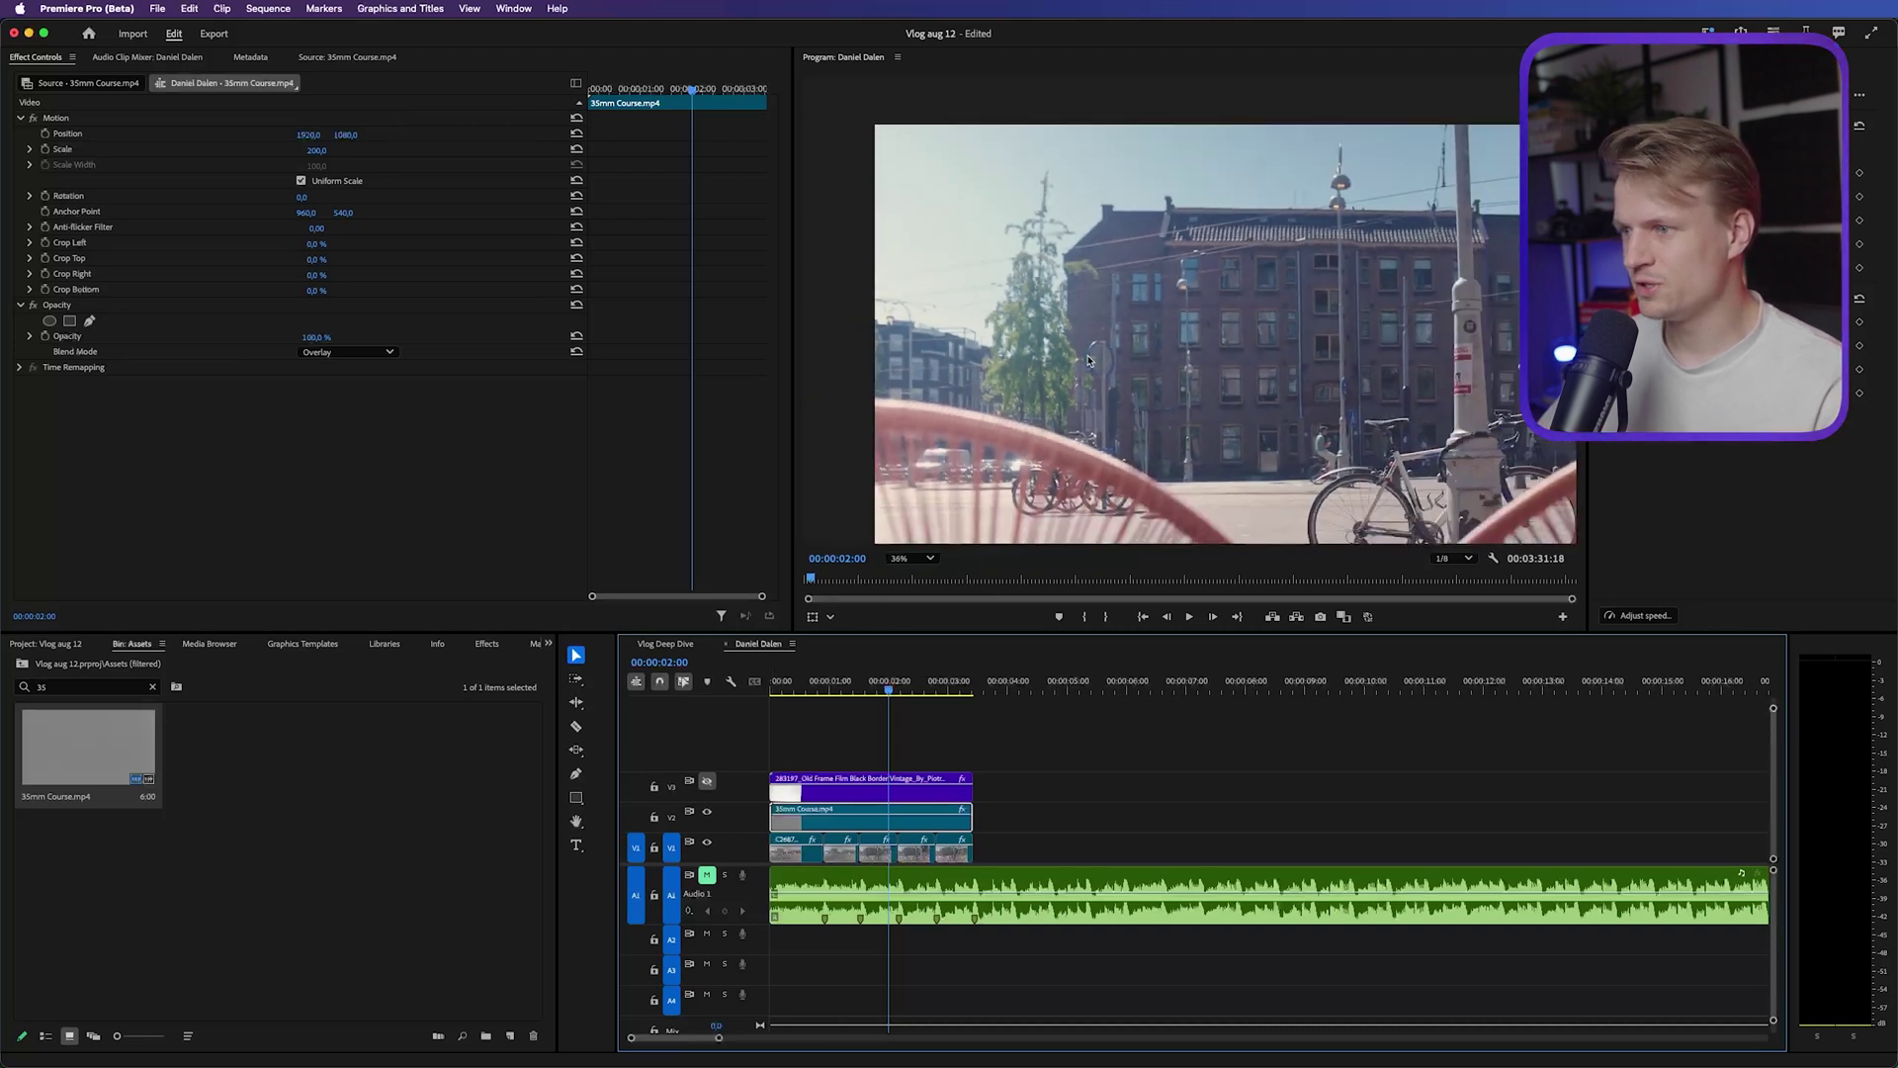
left_click(707, 781)
scroll(1148, 124, "up", 2)
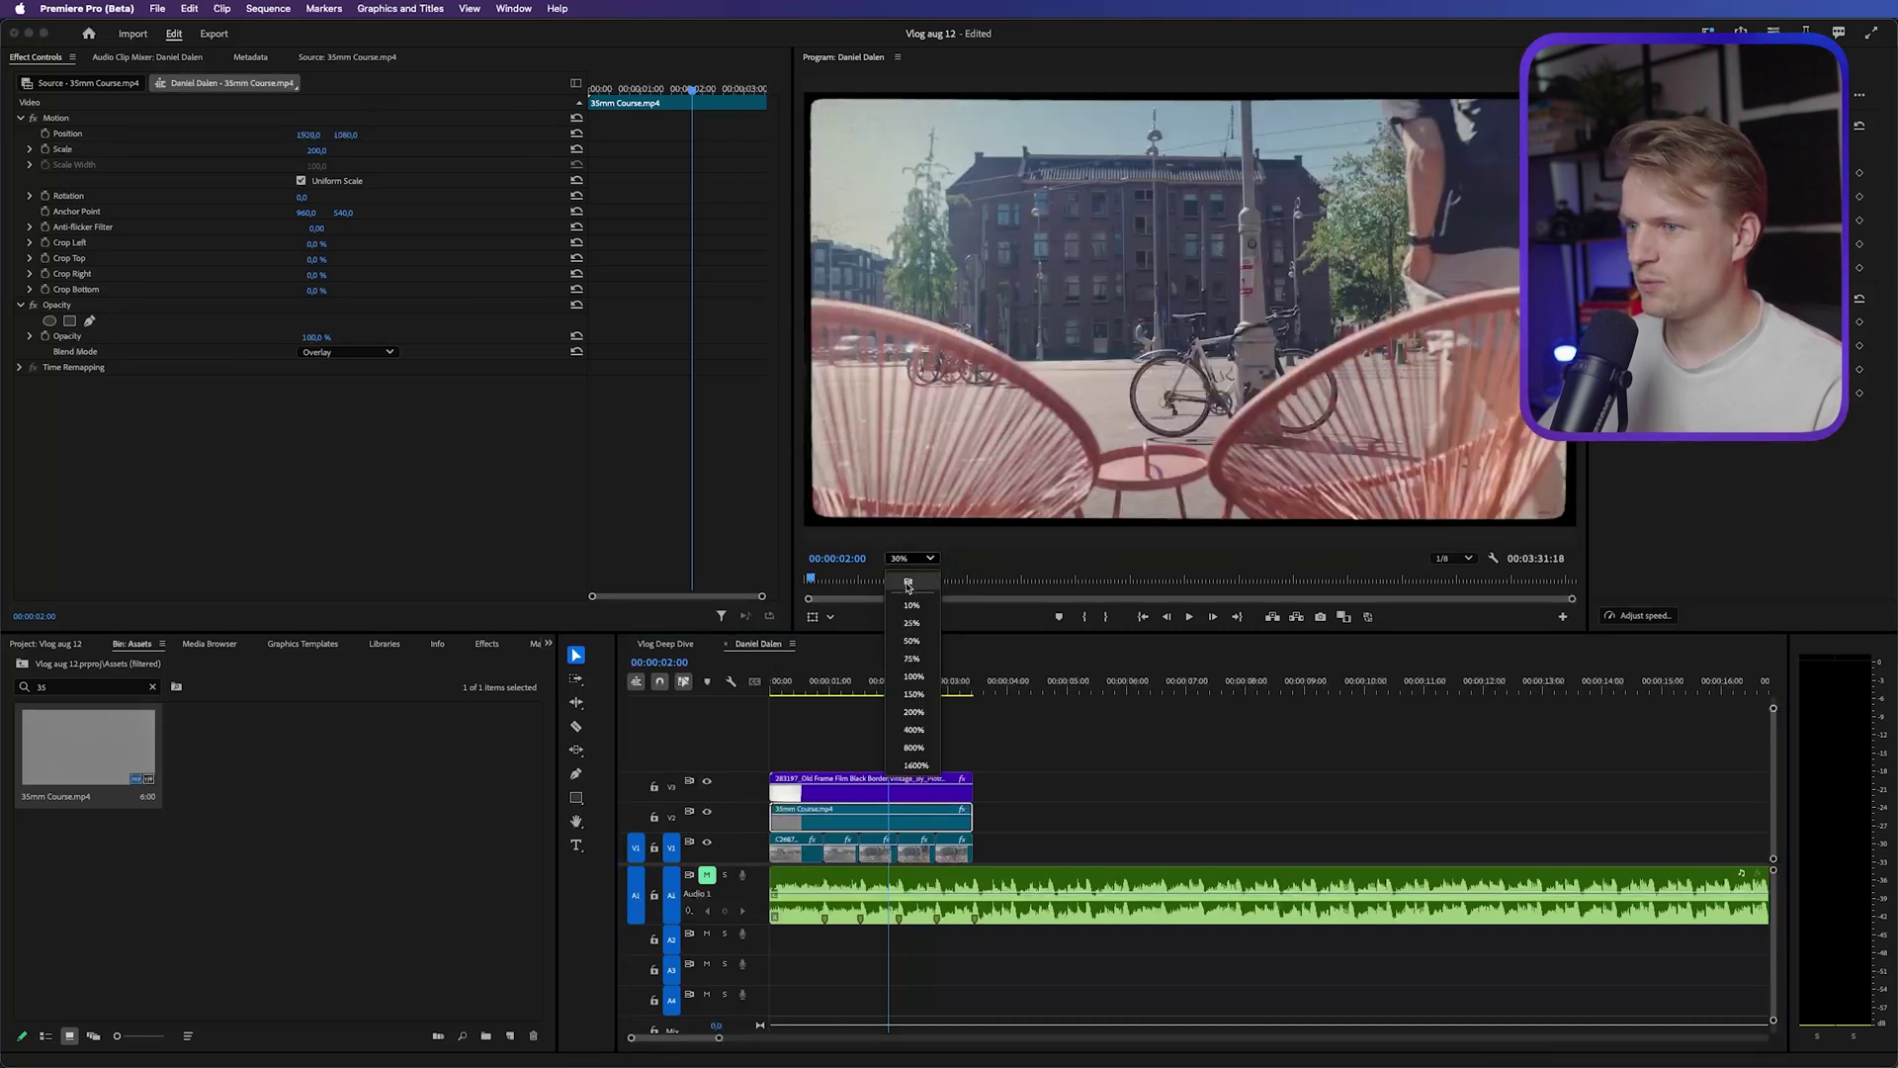
left_click(842, 719)
key("Home")
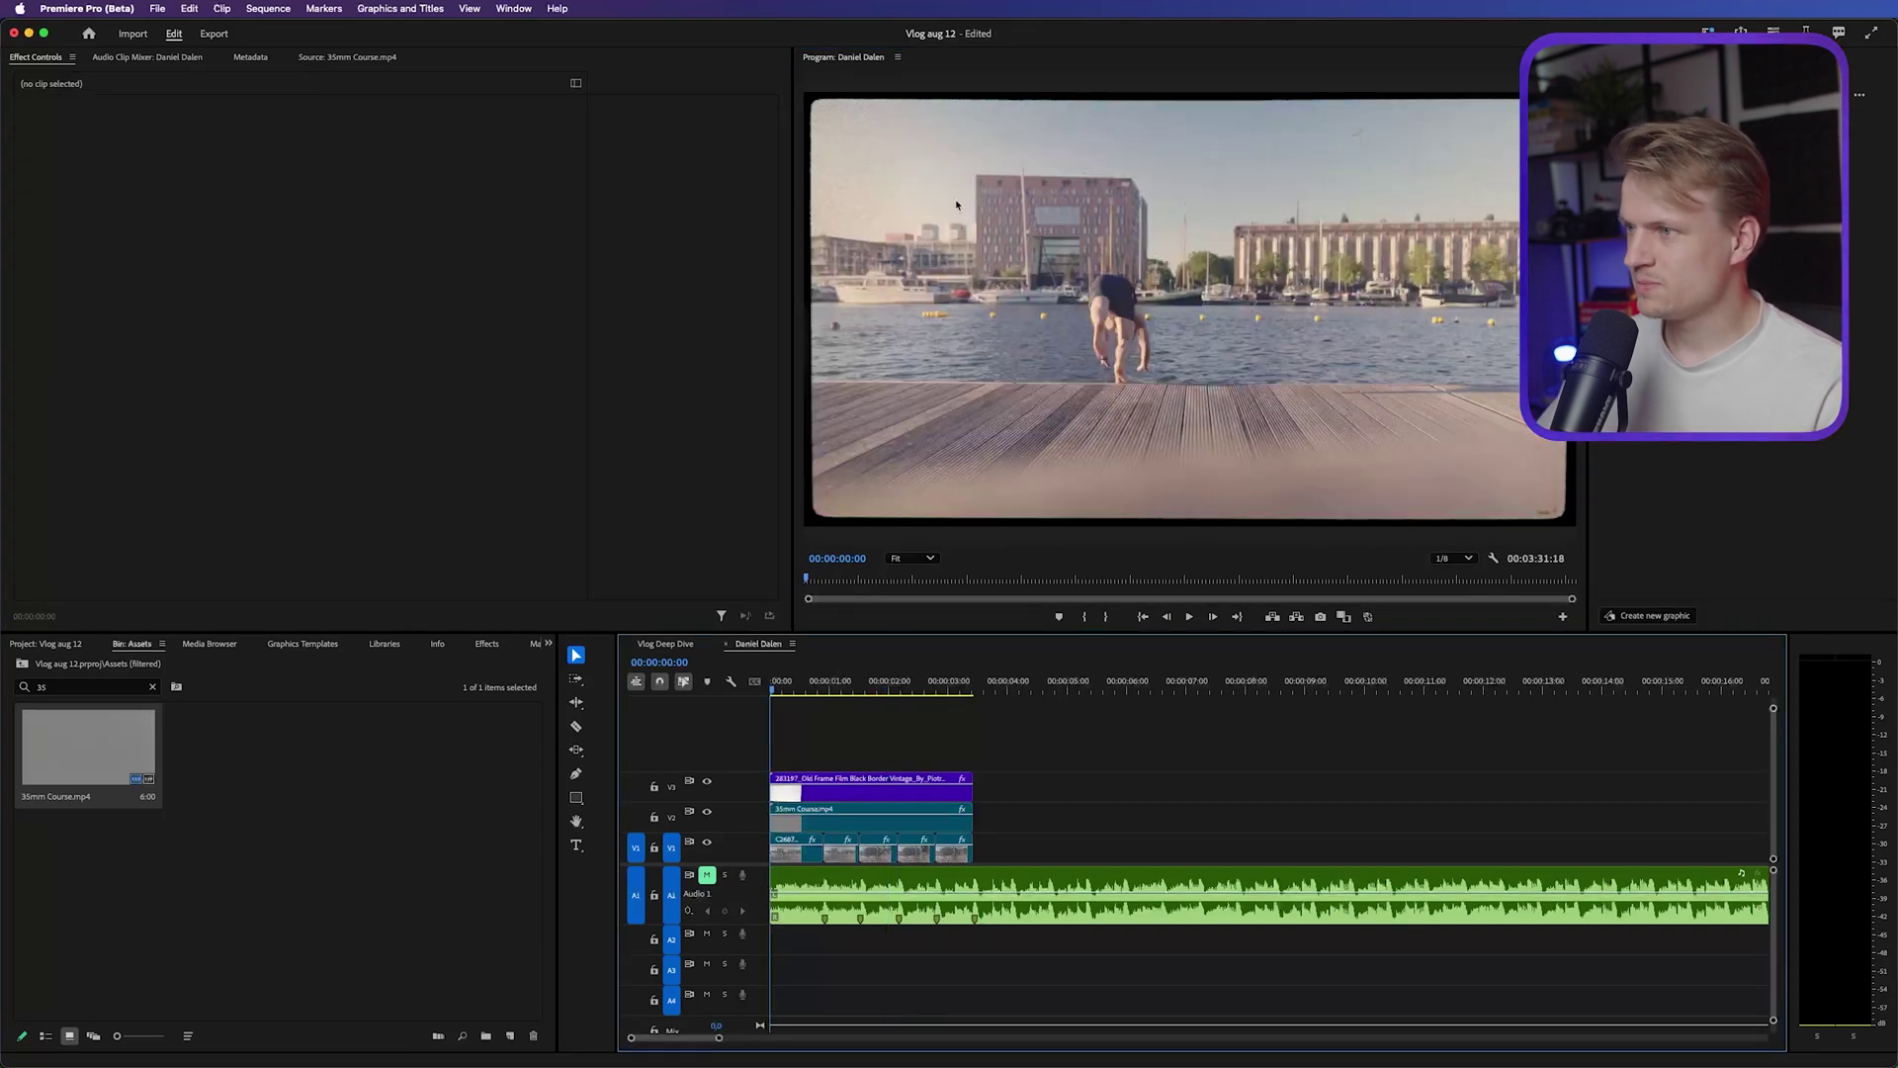
Add a title reading 'DAY IN THE LIFE' on the opening frame
left_click(576, 846)
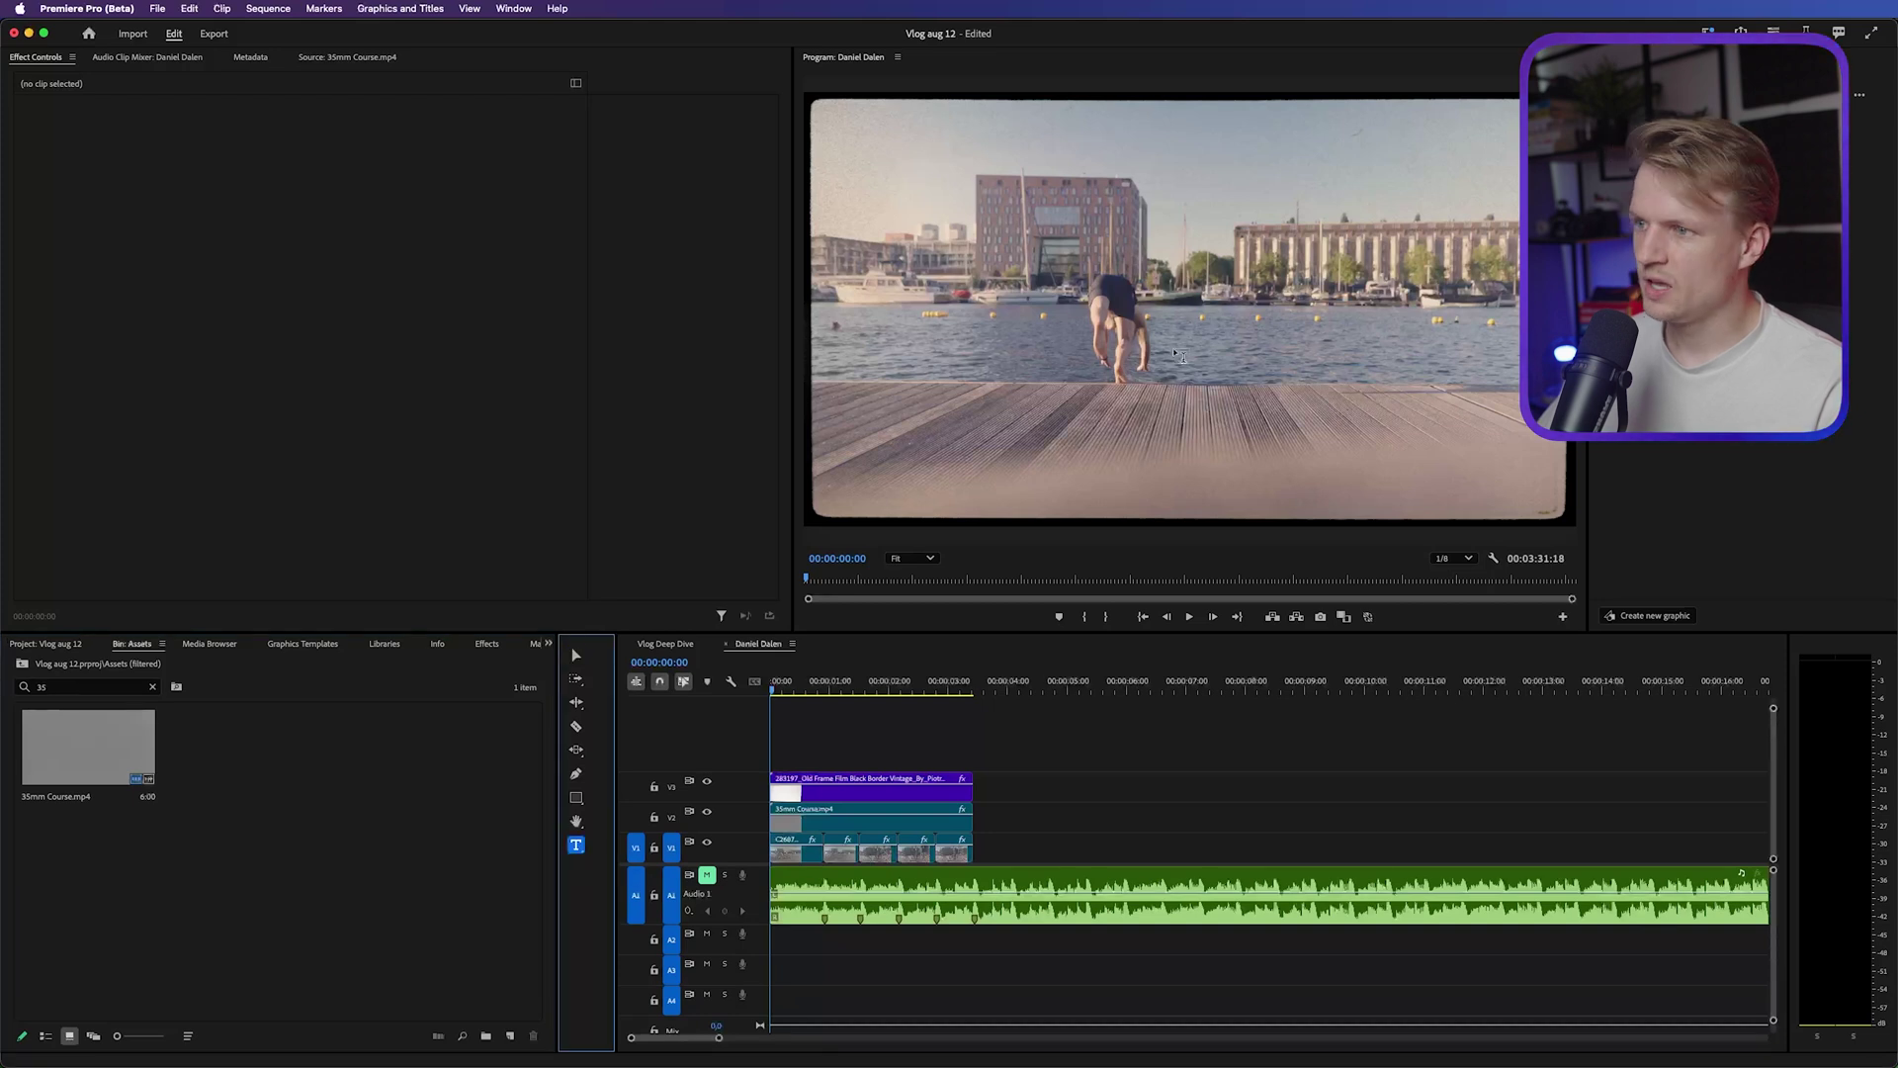
left_click(1199, 311)
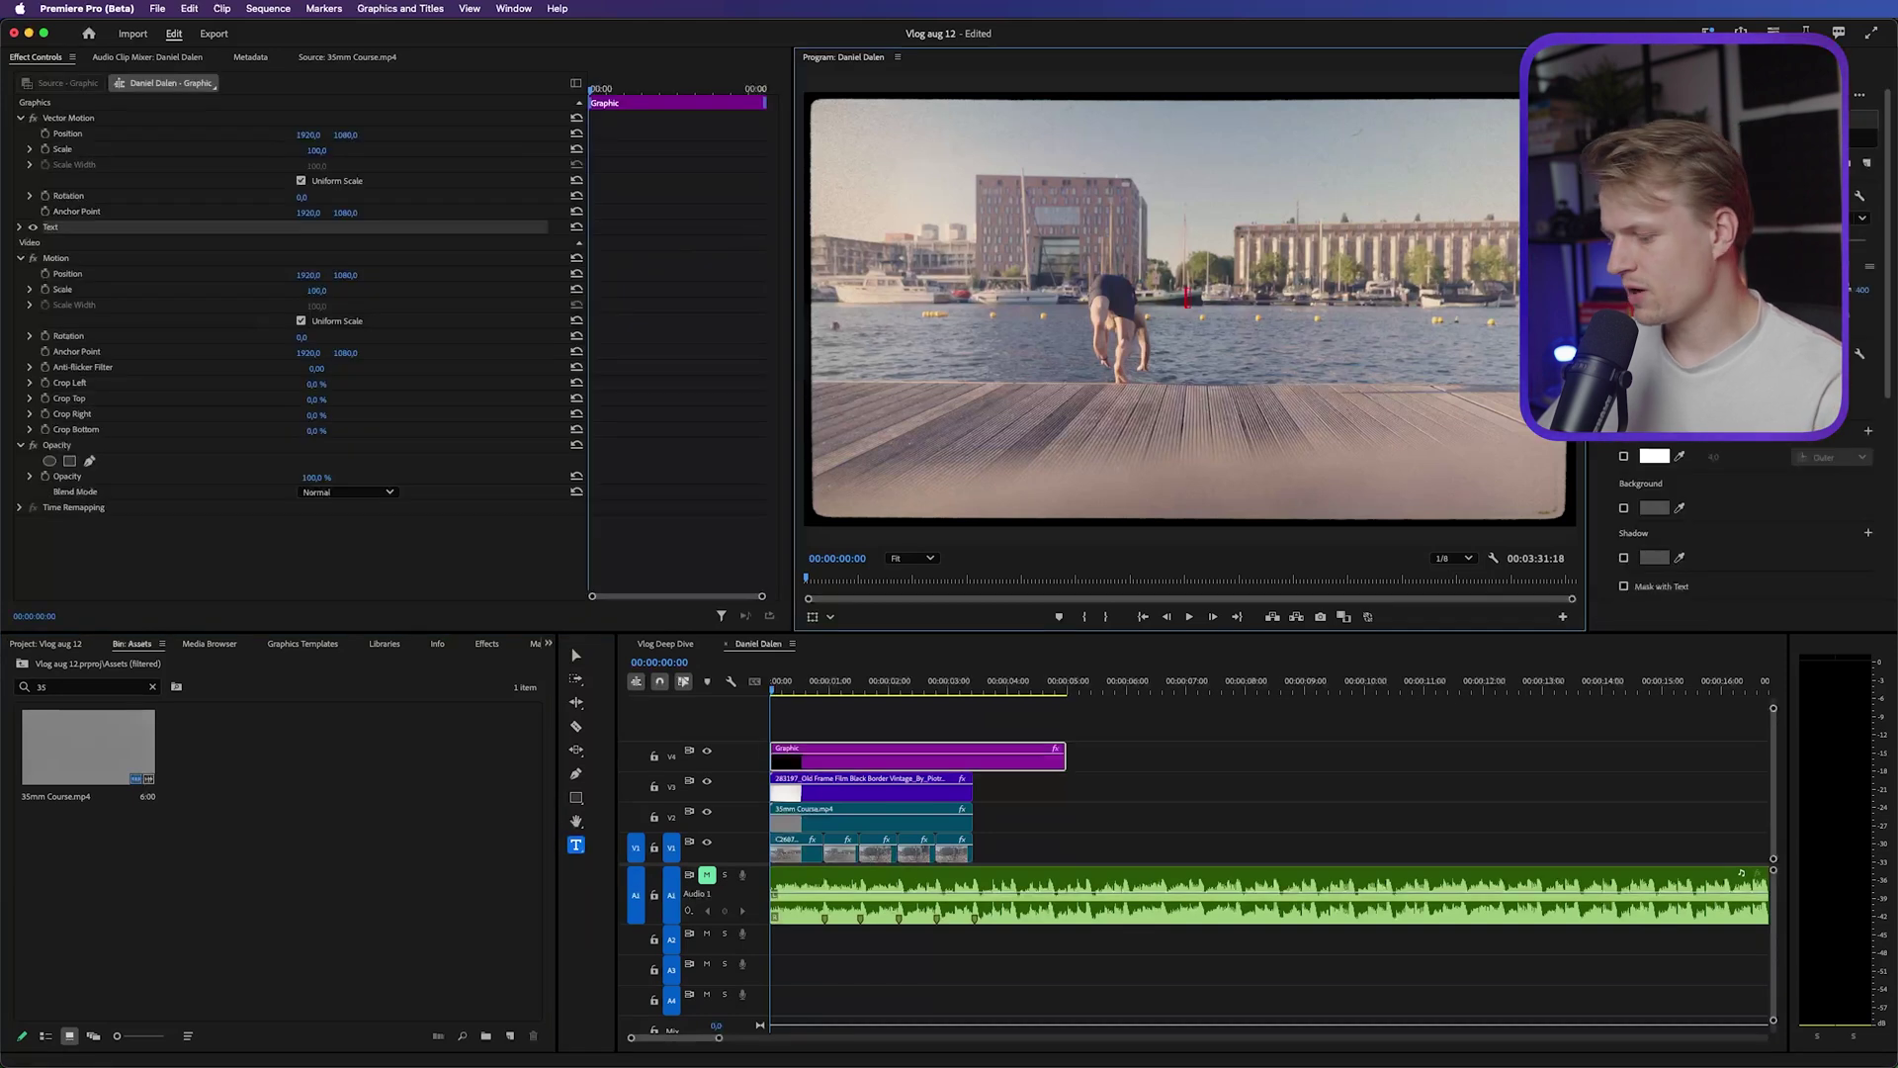
type("DAY IN THE")
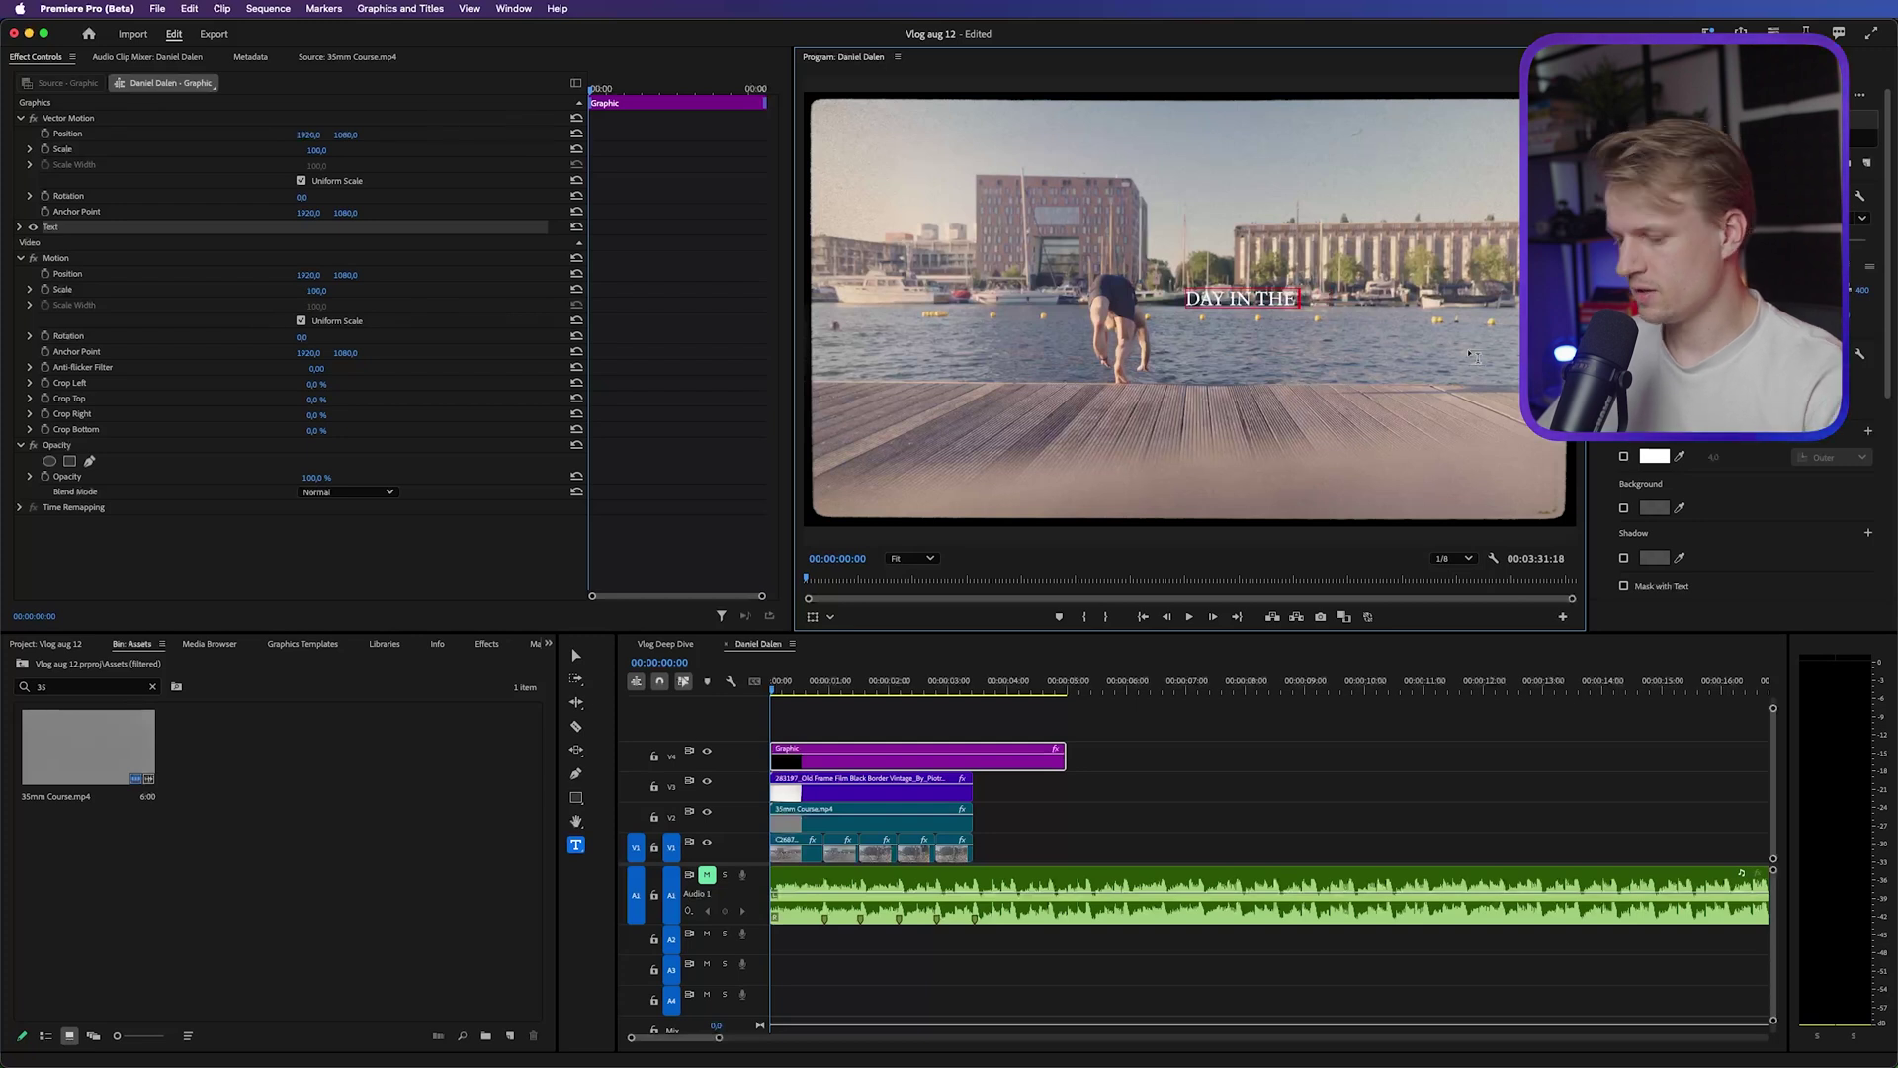
type(" LIFE")
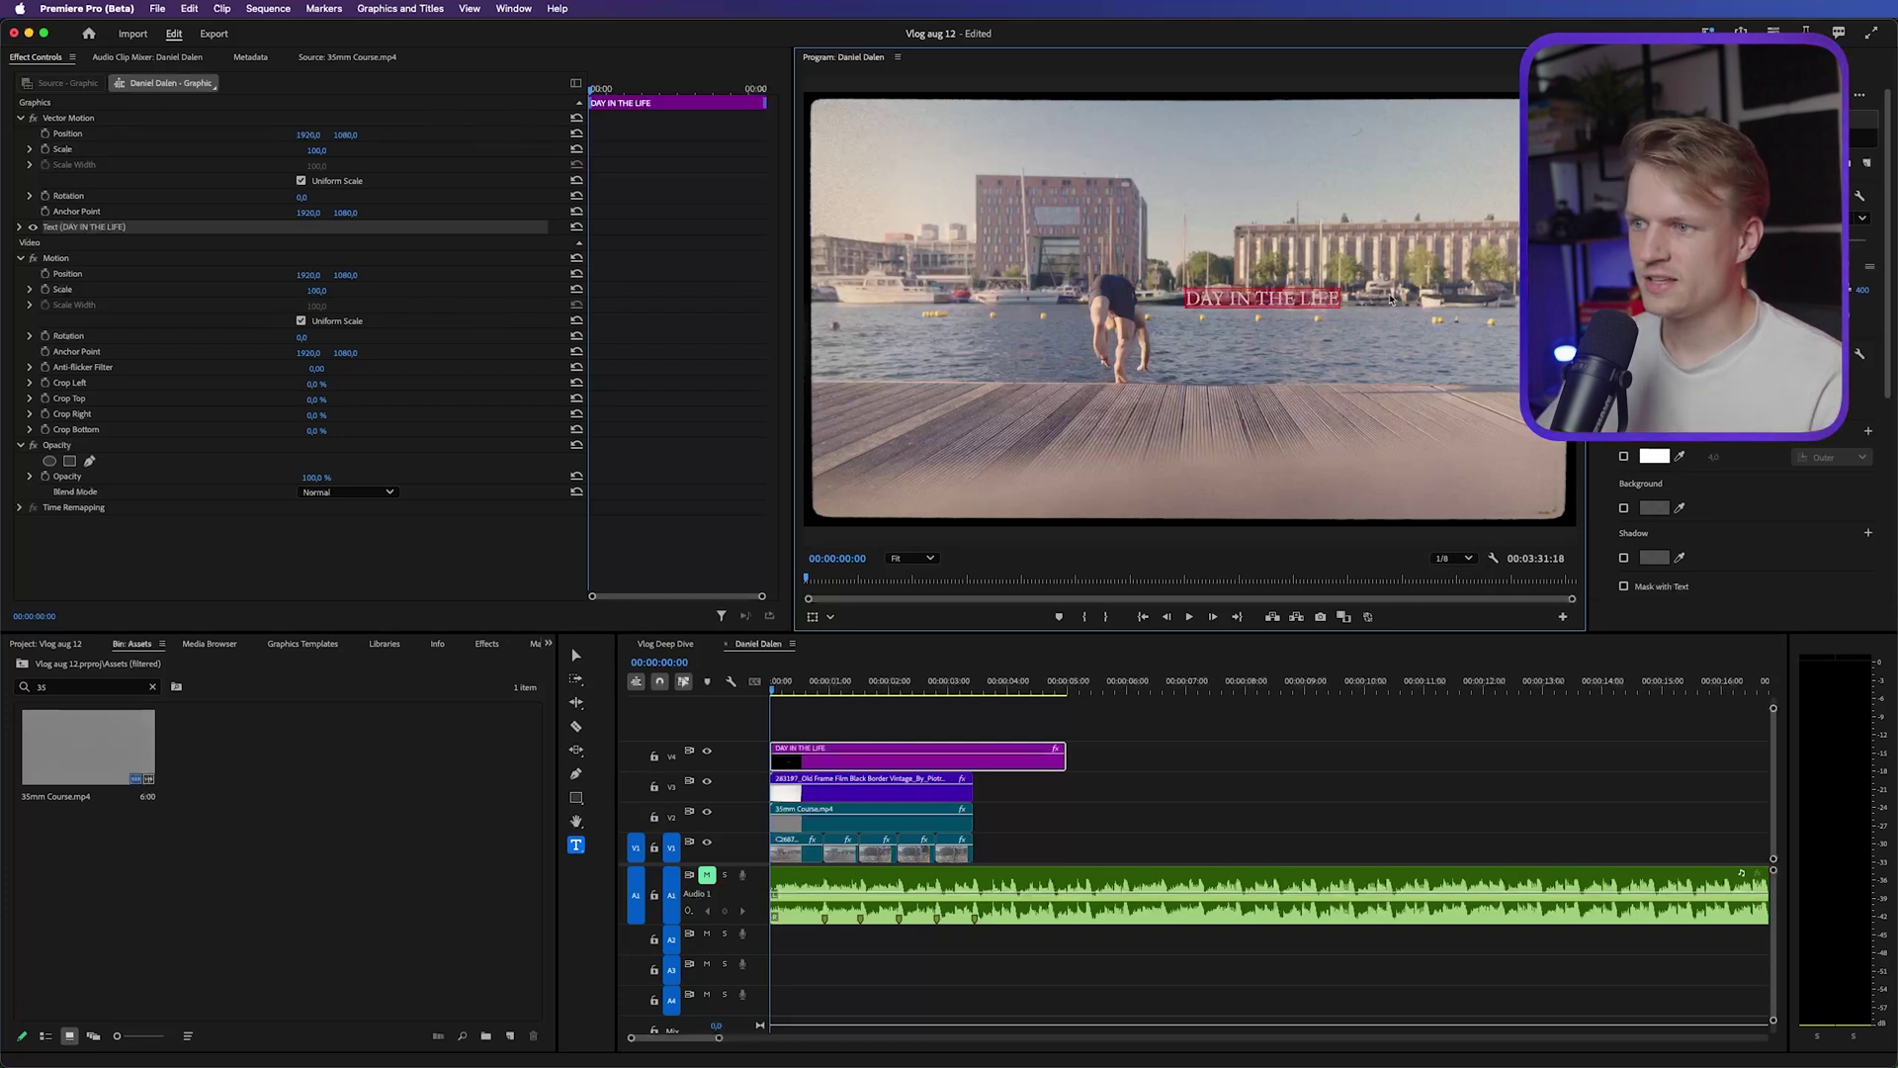
Center-align the title text and set its font to Anton
left_click_drag(571, 647, 605, 748)
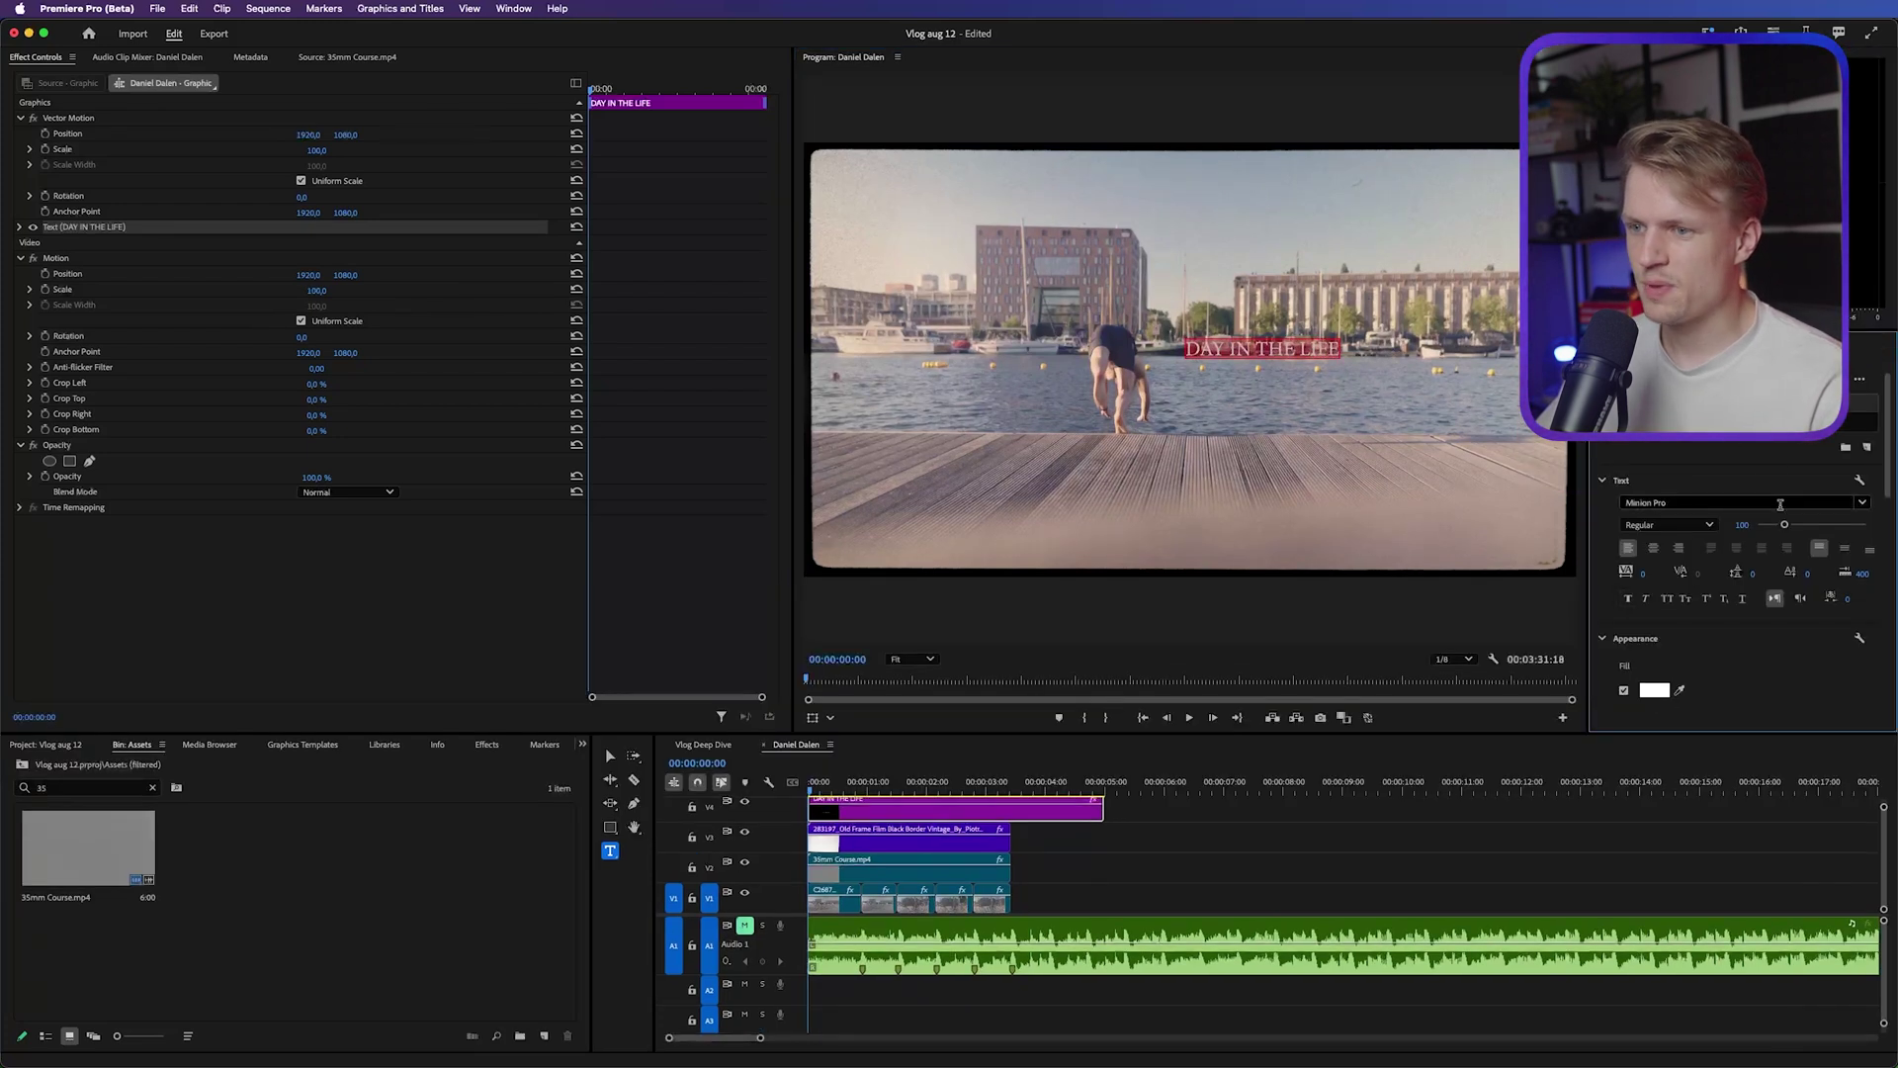
left_click(1654, 551)
left_click(1629, 502)
type("anton")
key("Return")
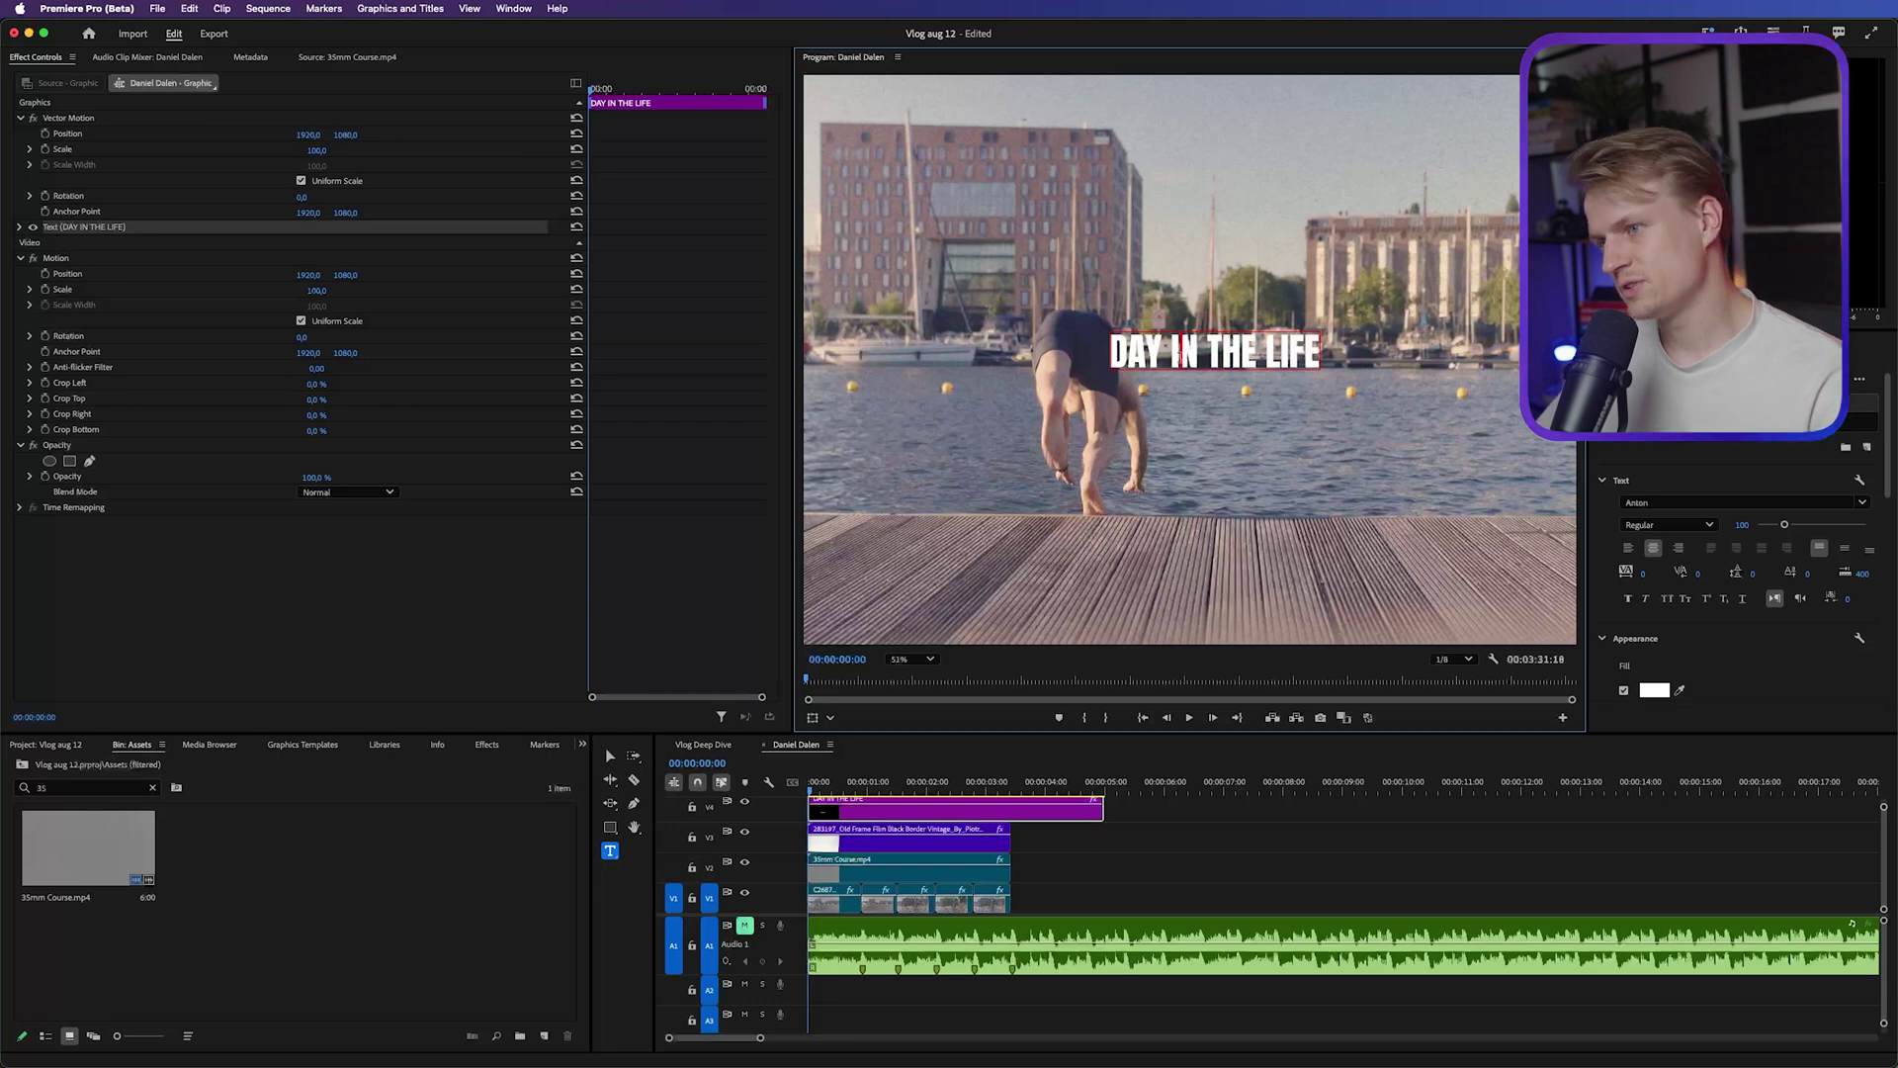
scroll(1214, 361, "up", 1)
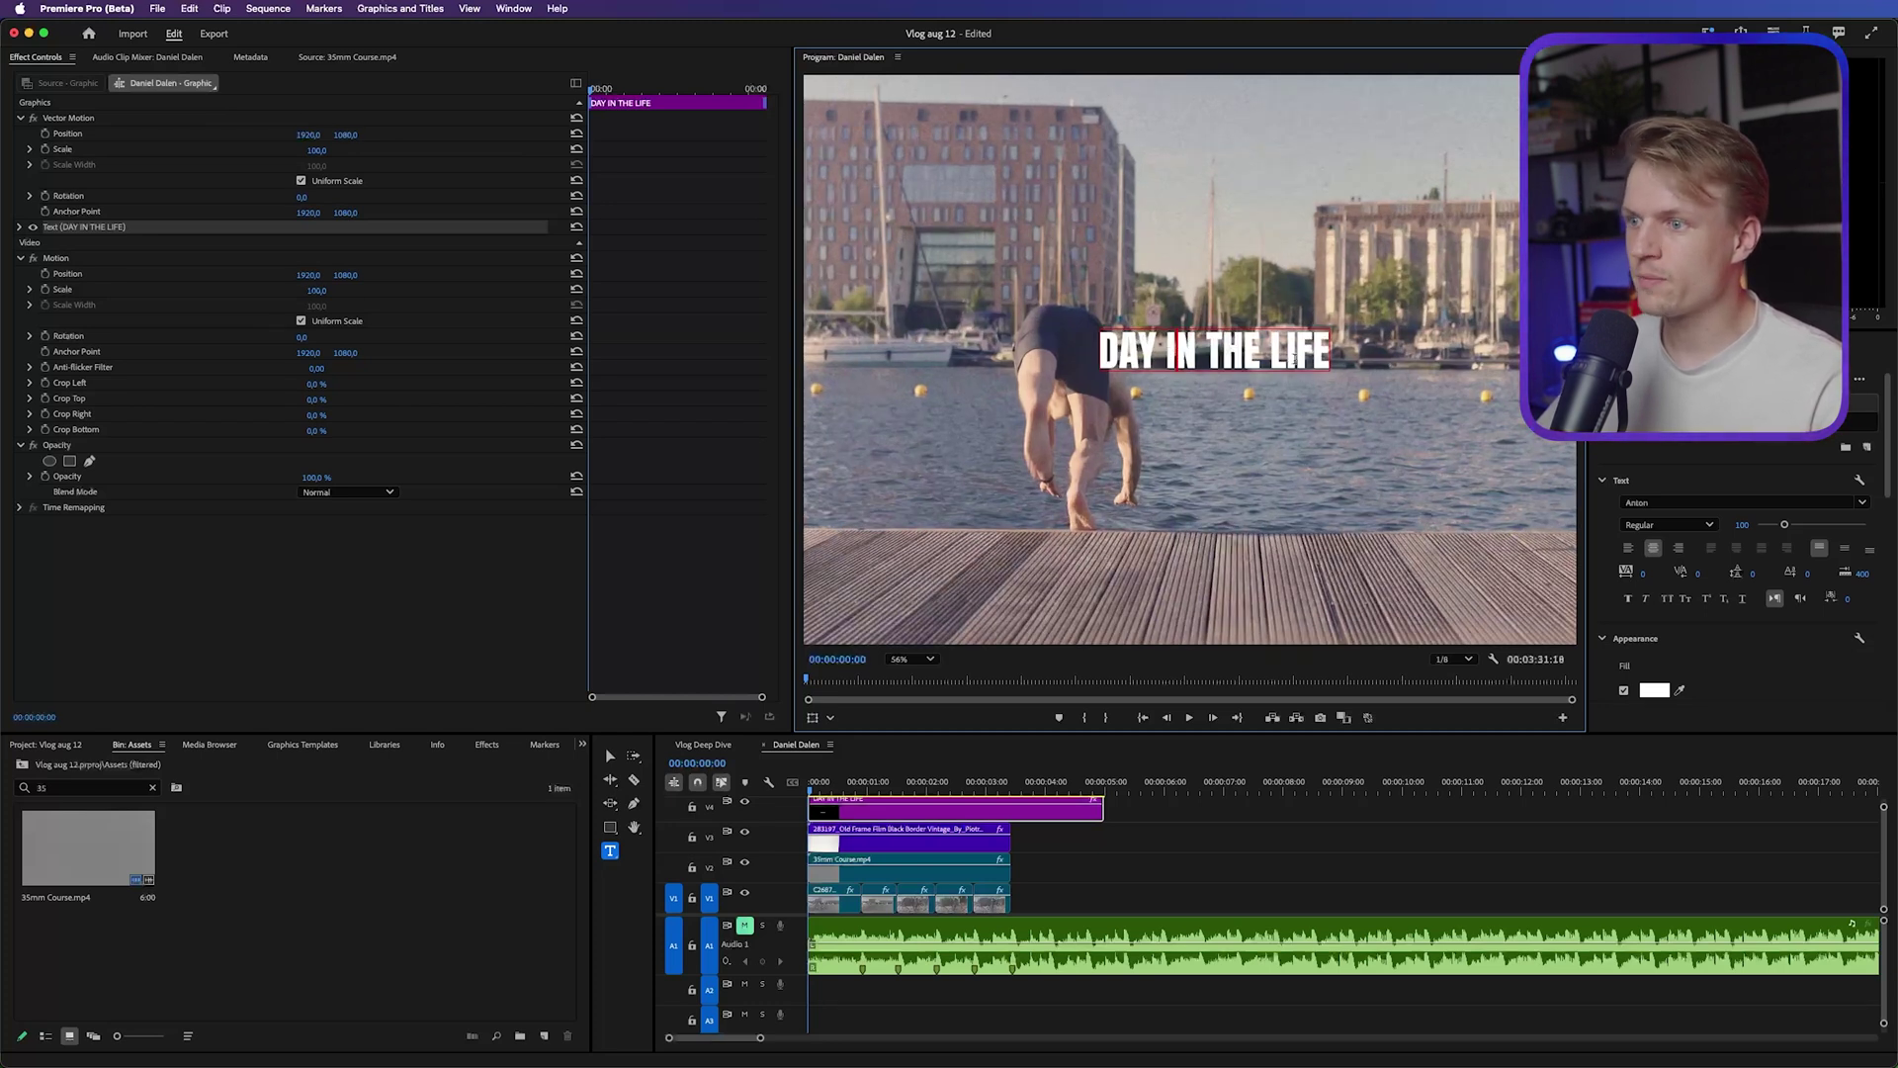
scroll(1223, 358, "down", 1)
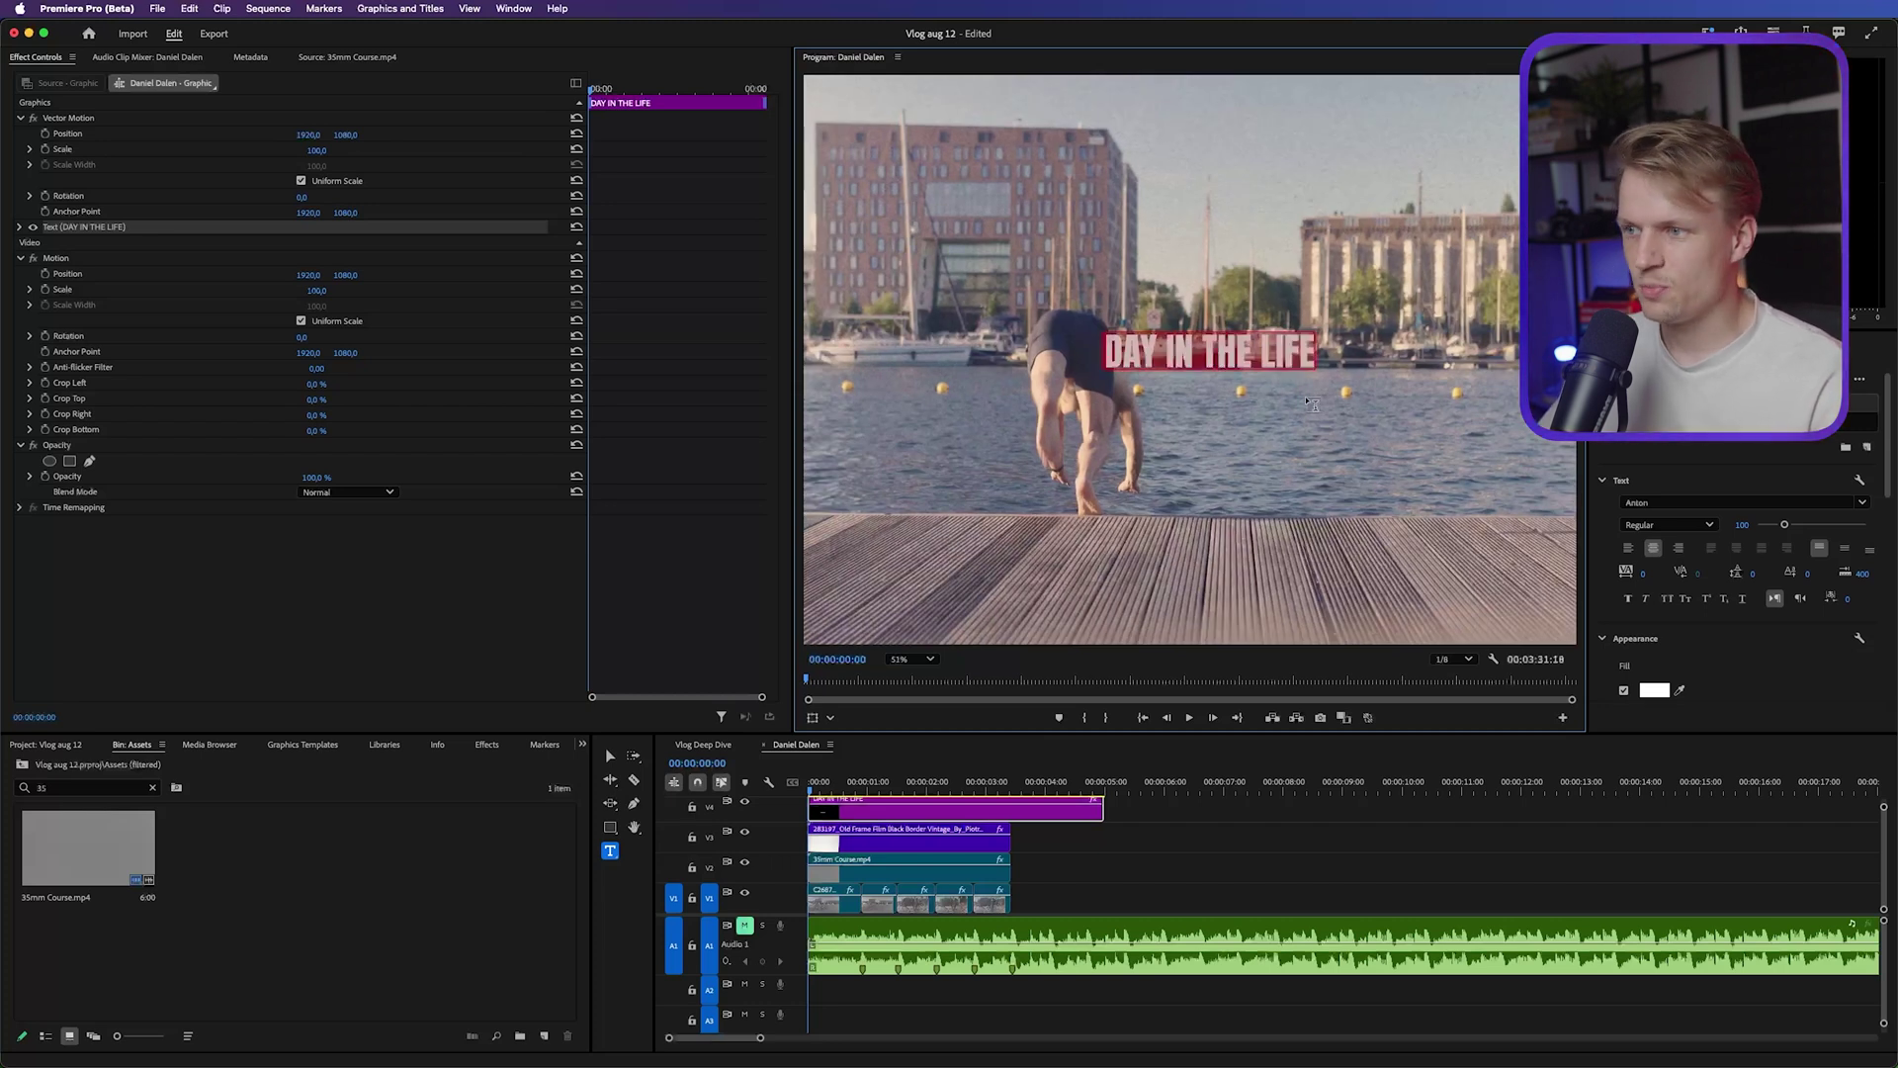
scroll(1243, 346, "down", 3)
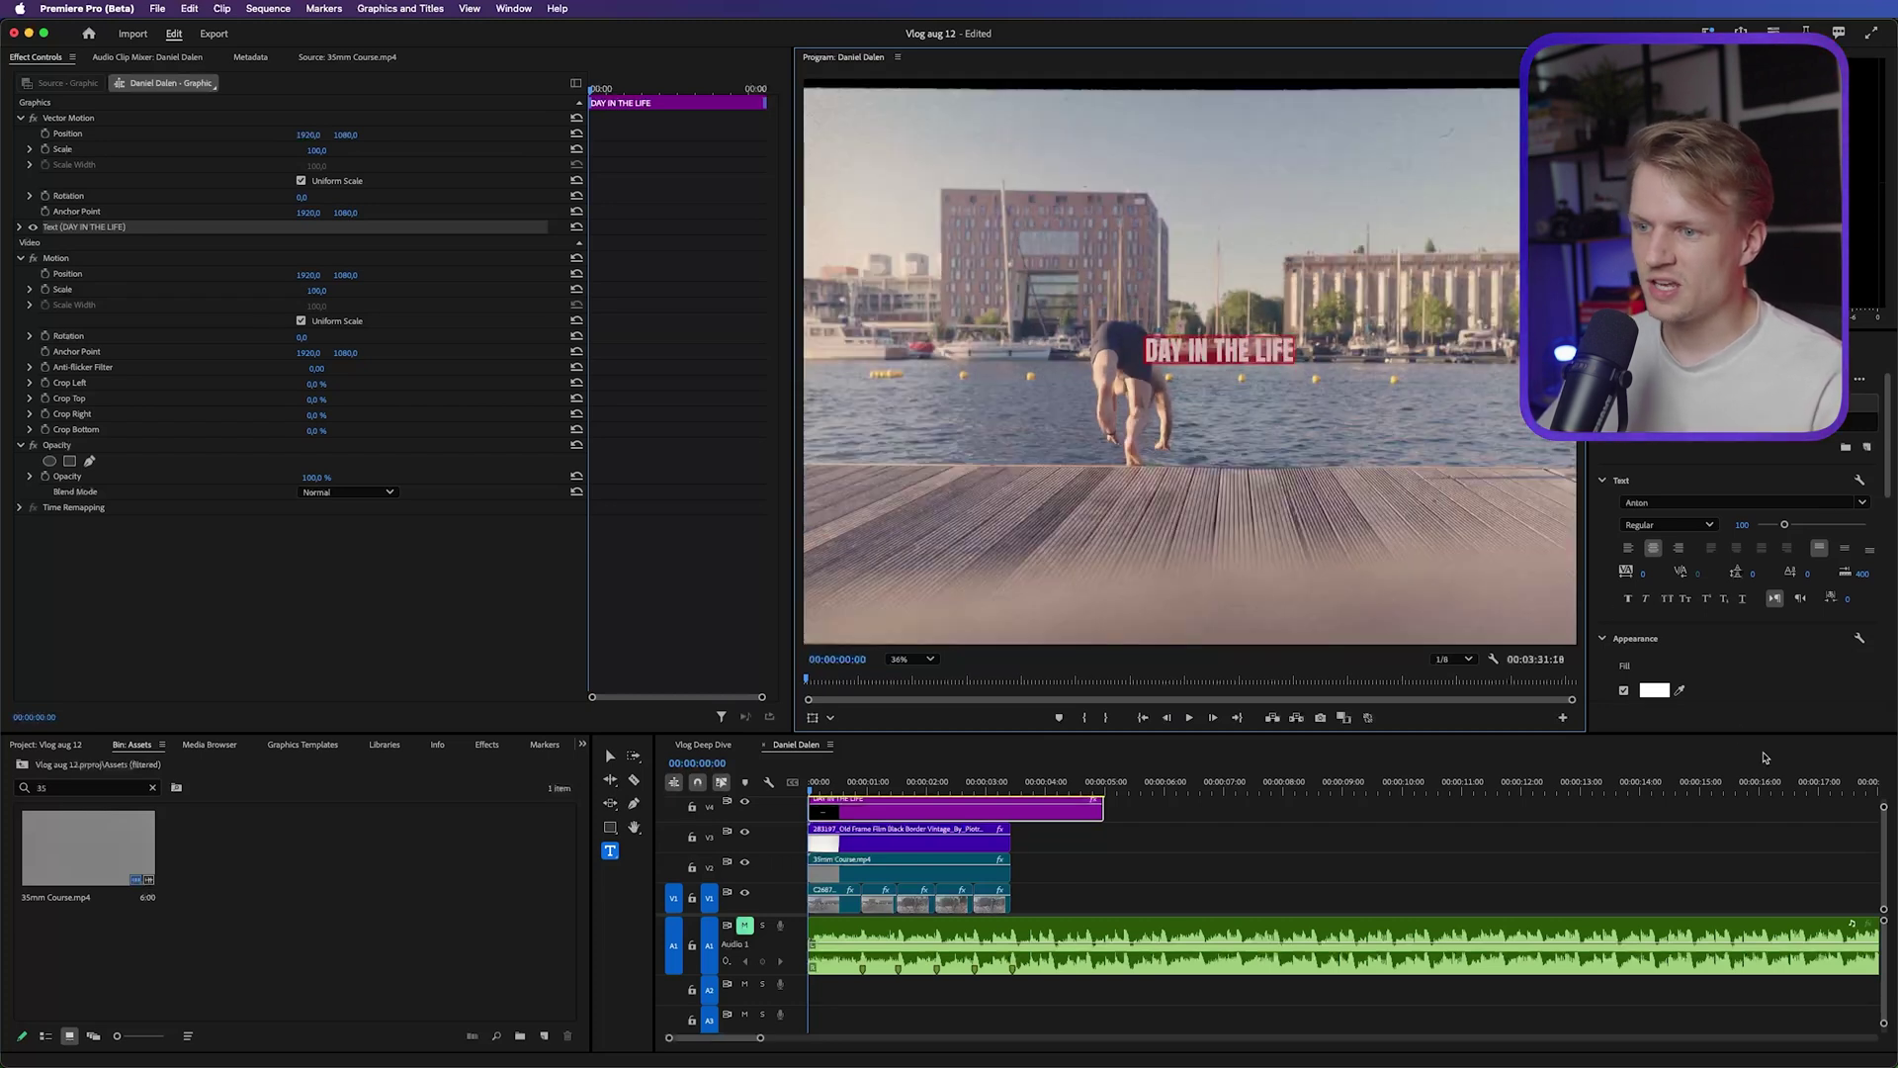
Give the title a bright yellow fill colour
left_click(1654, 690)
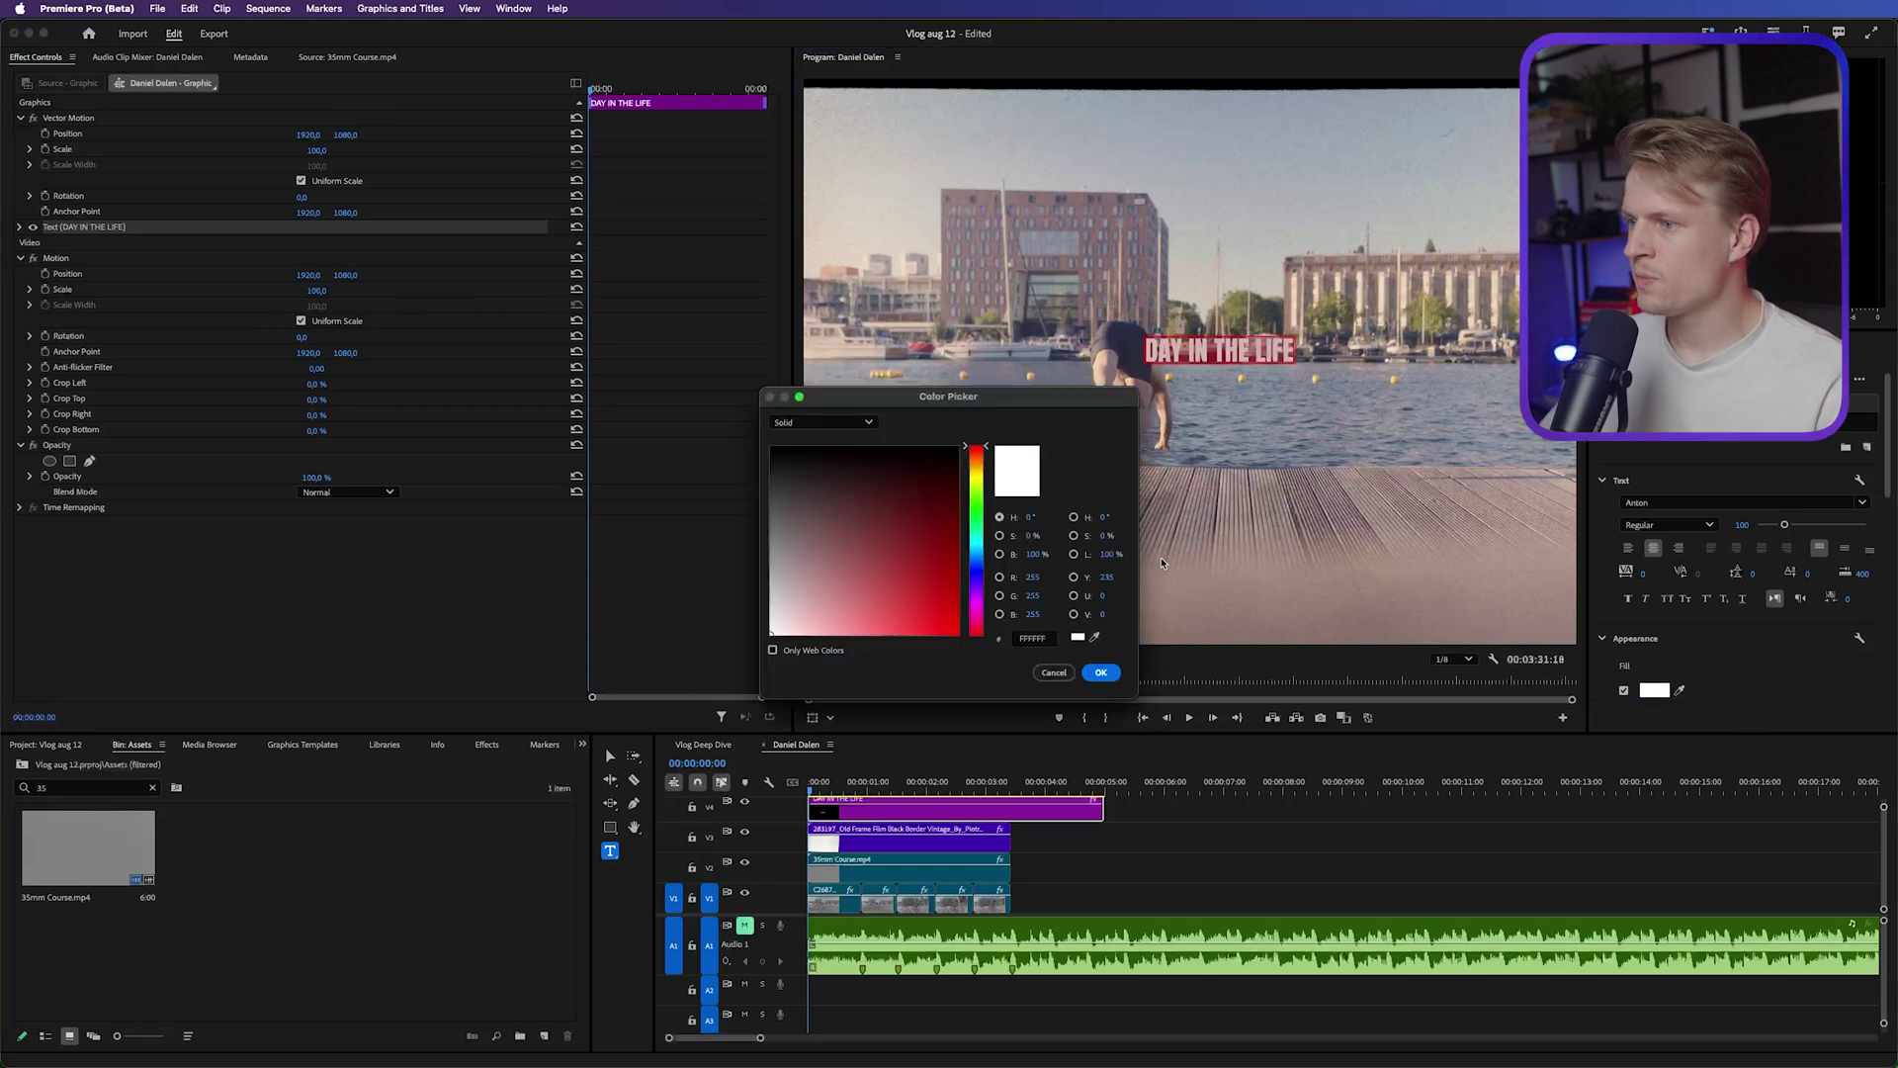
left_click_drag(975, 450, 976, 476)
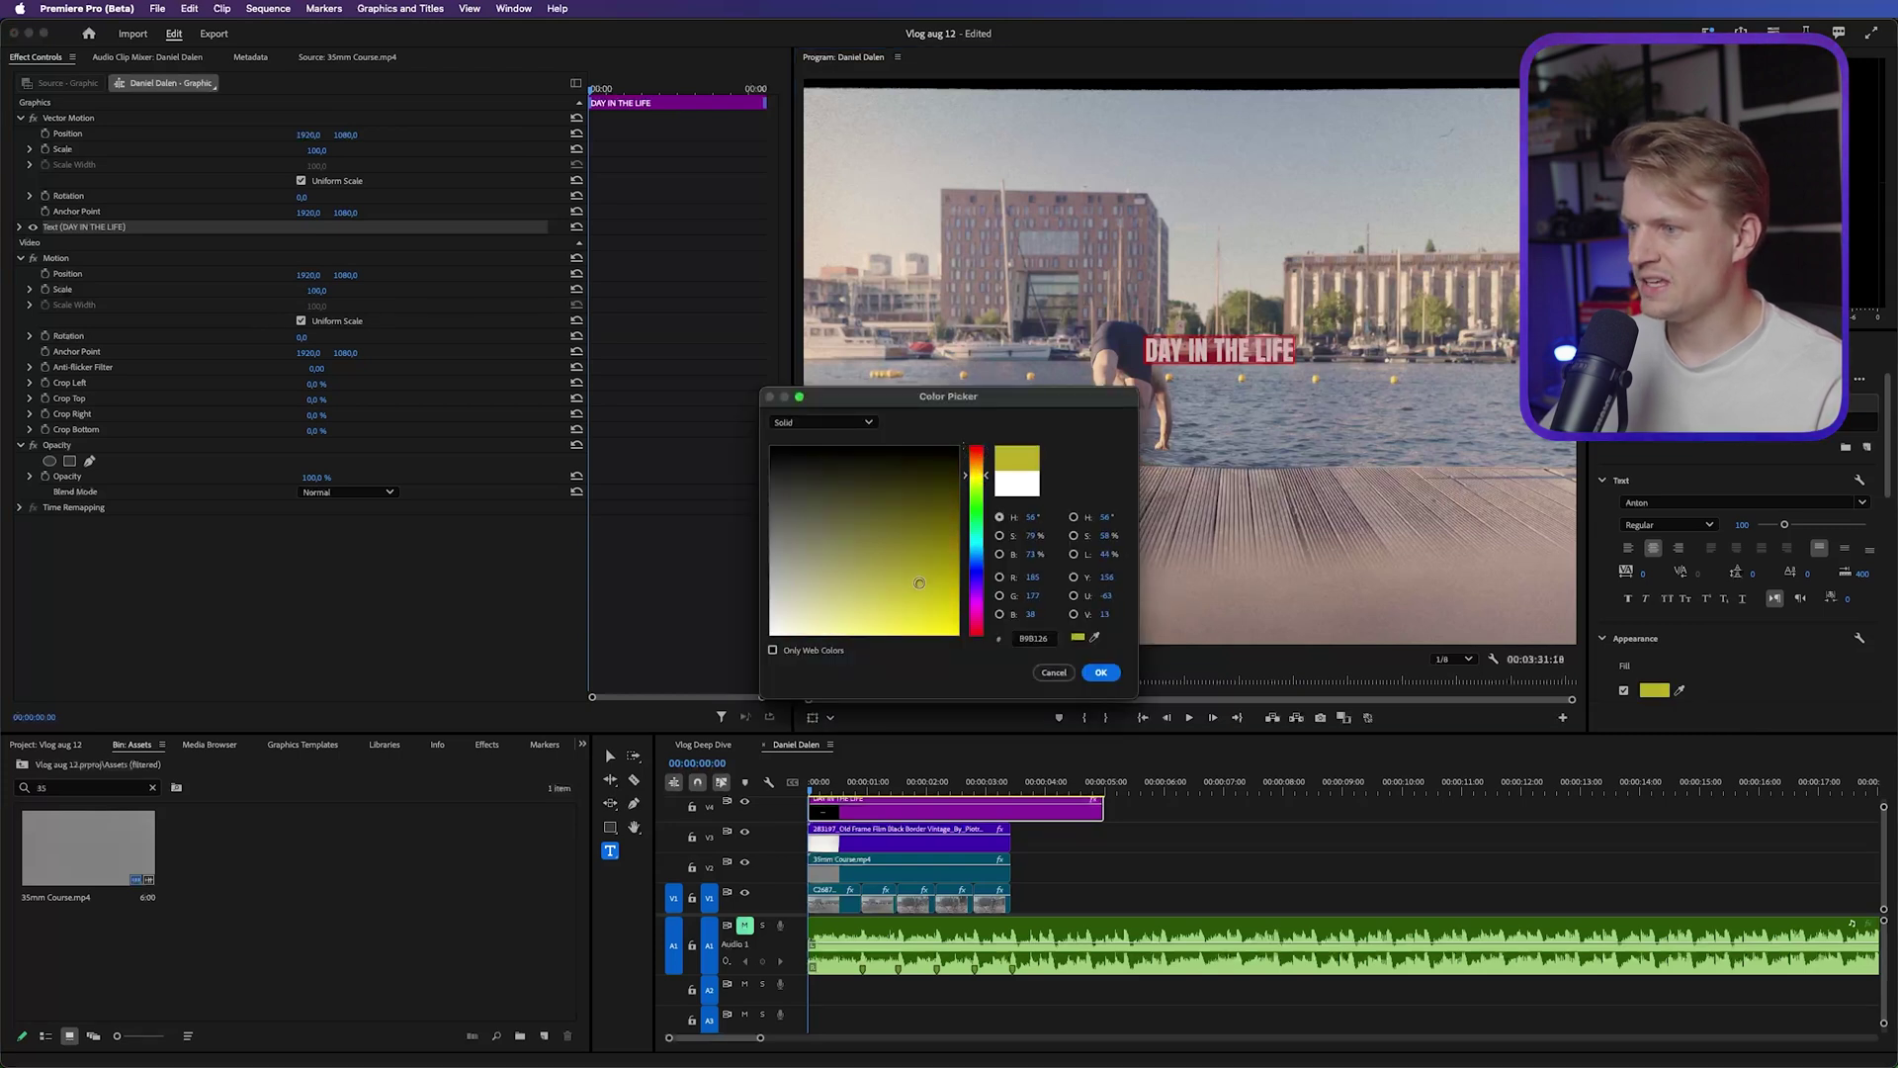
left_click(919, 583)
left_click_drag(927, 599, 955, 451)
left_click(1100, 672)
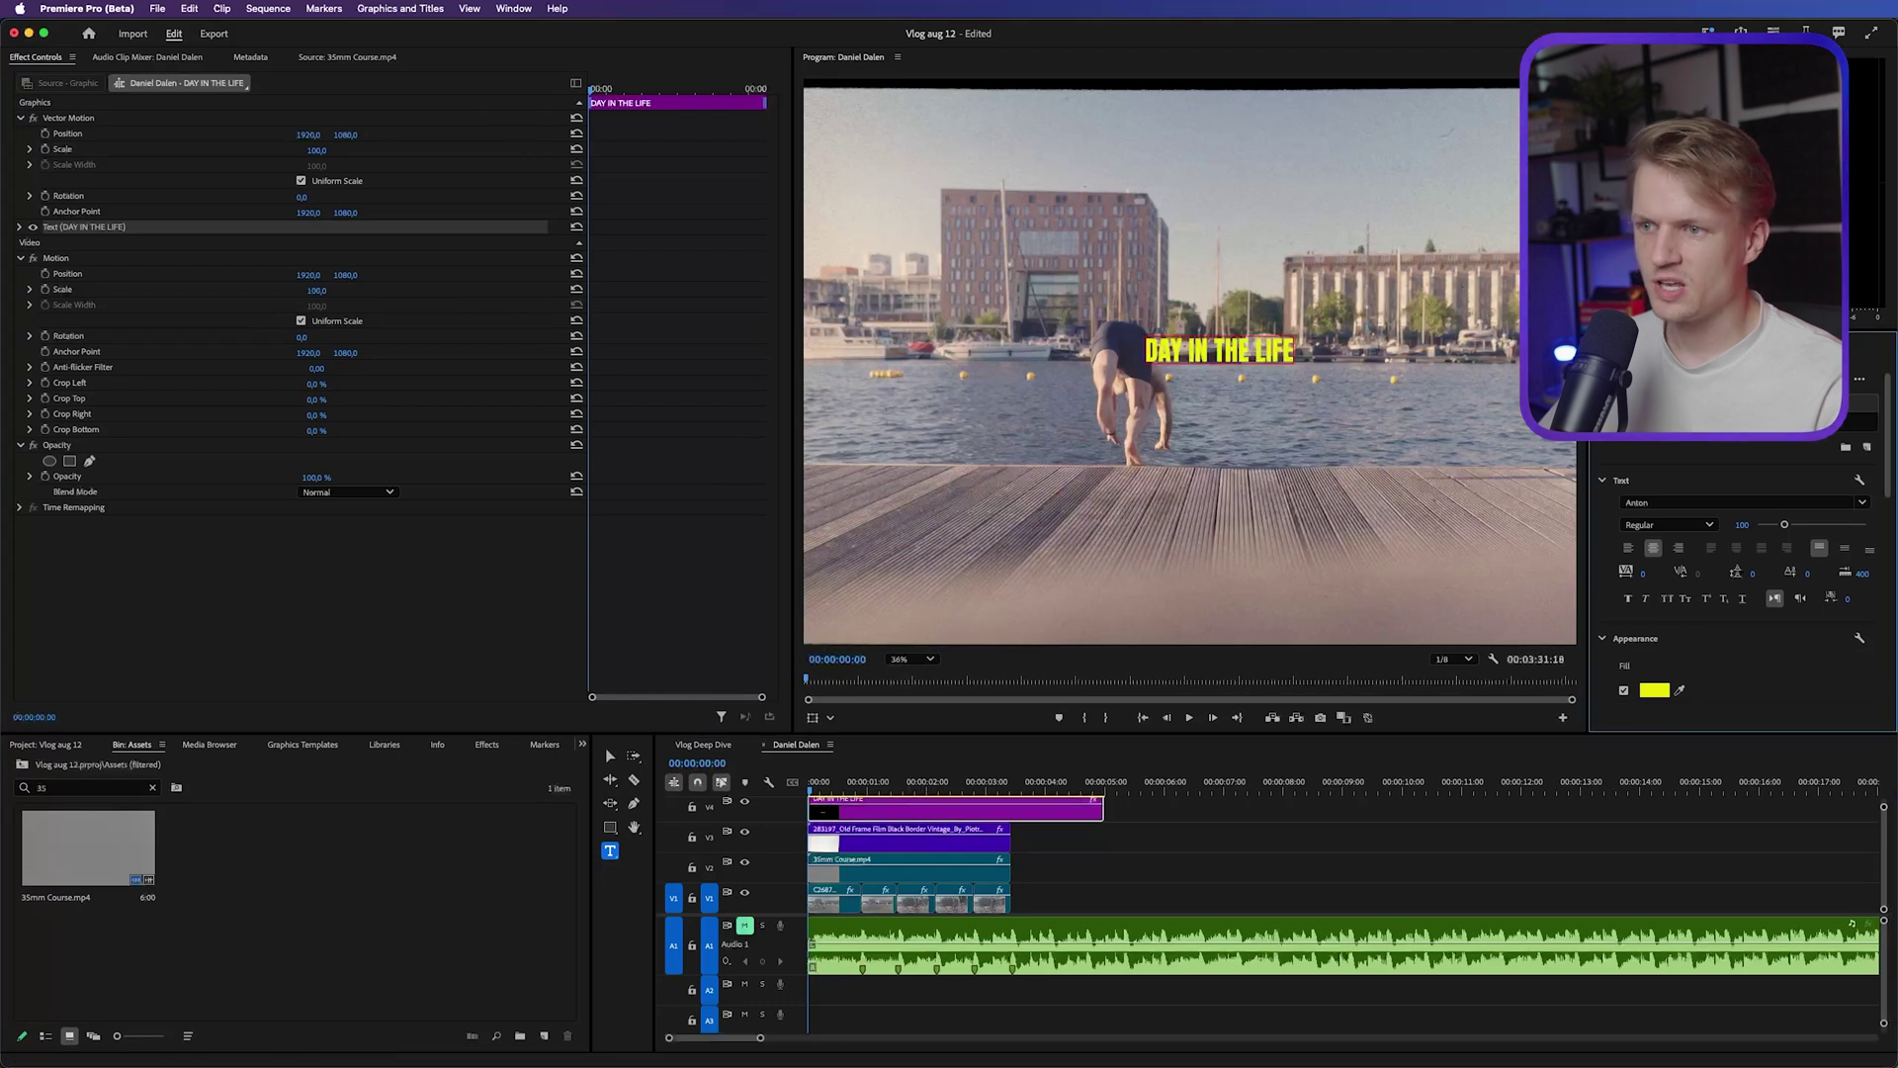
Centre the title horizontally and vertically and raise its font size to 192
scroll(1877, 416, "down", 10)
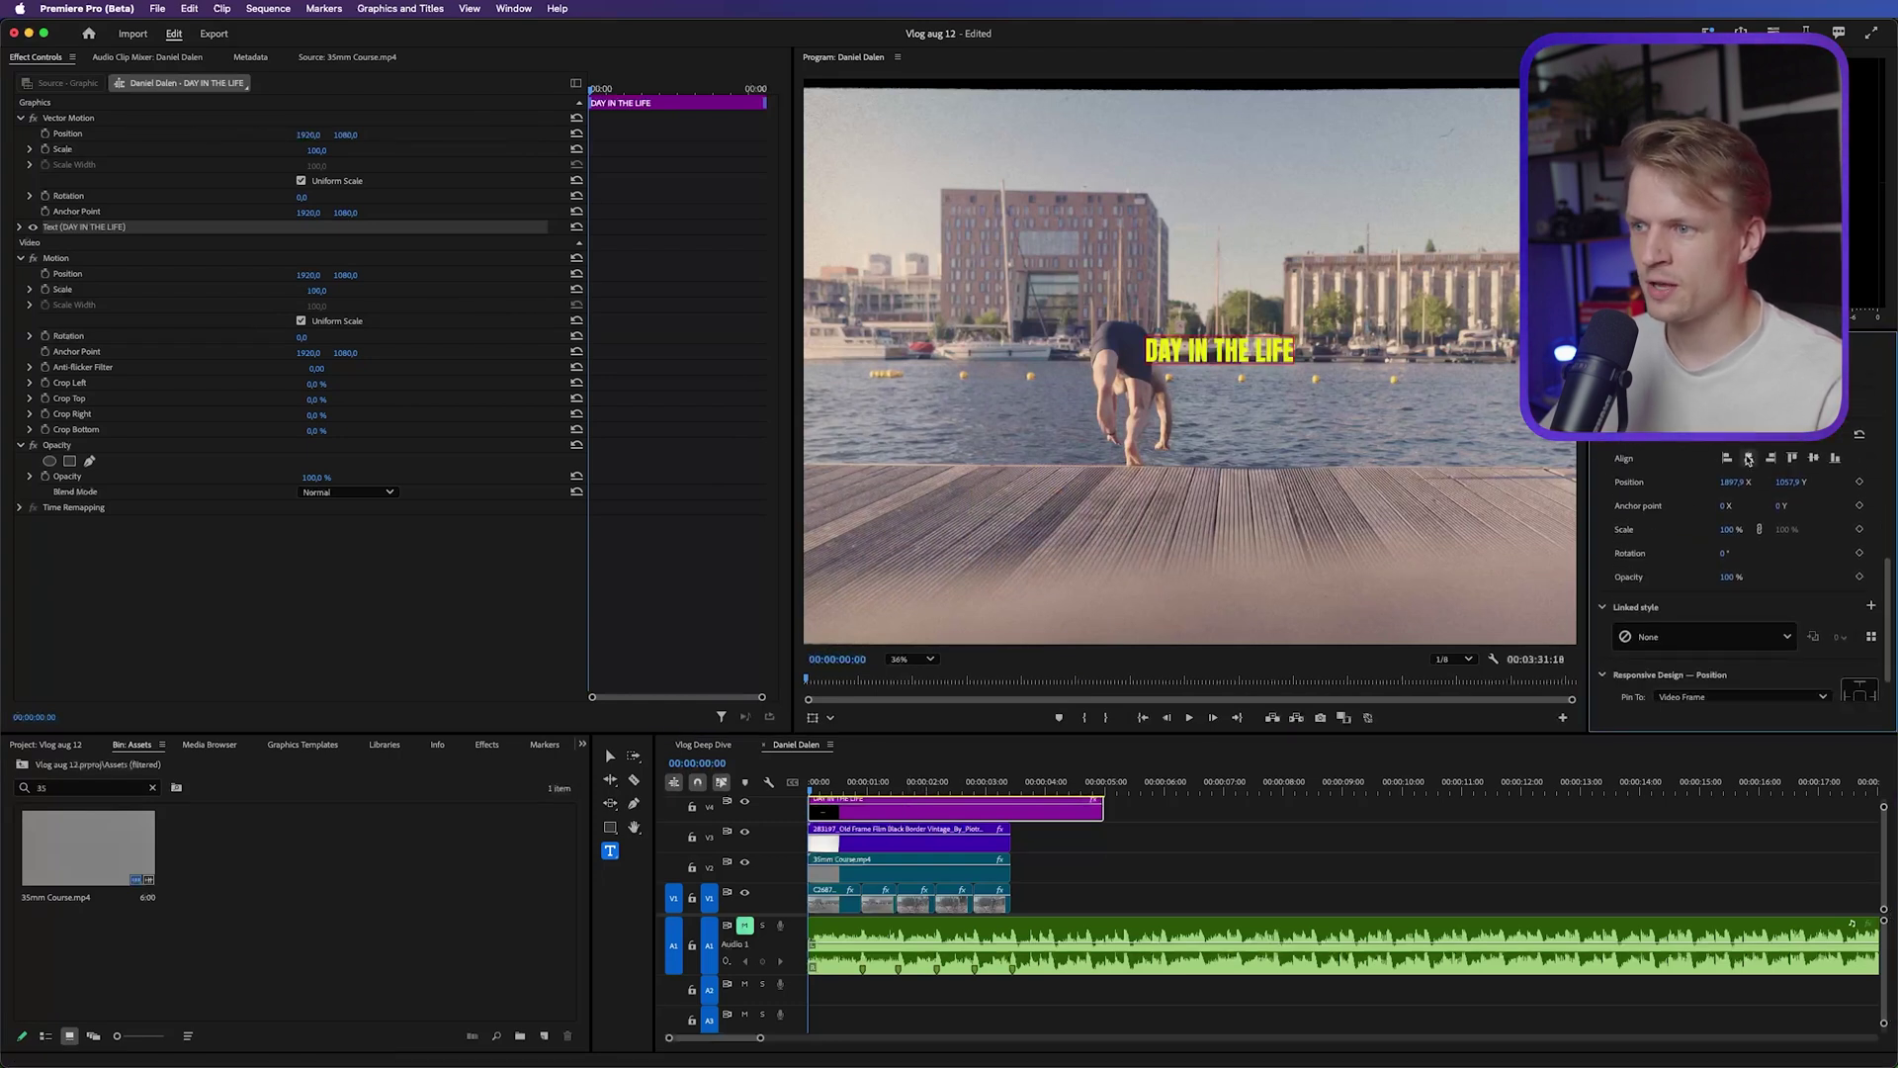
left_click(1746, 456)
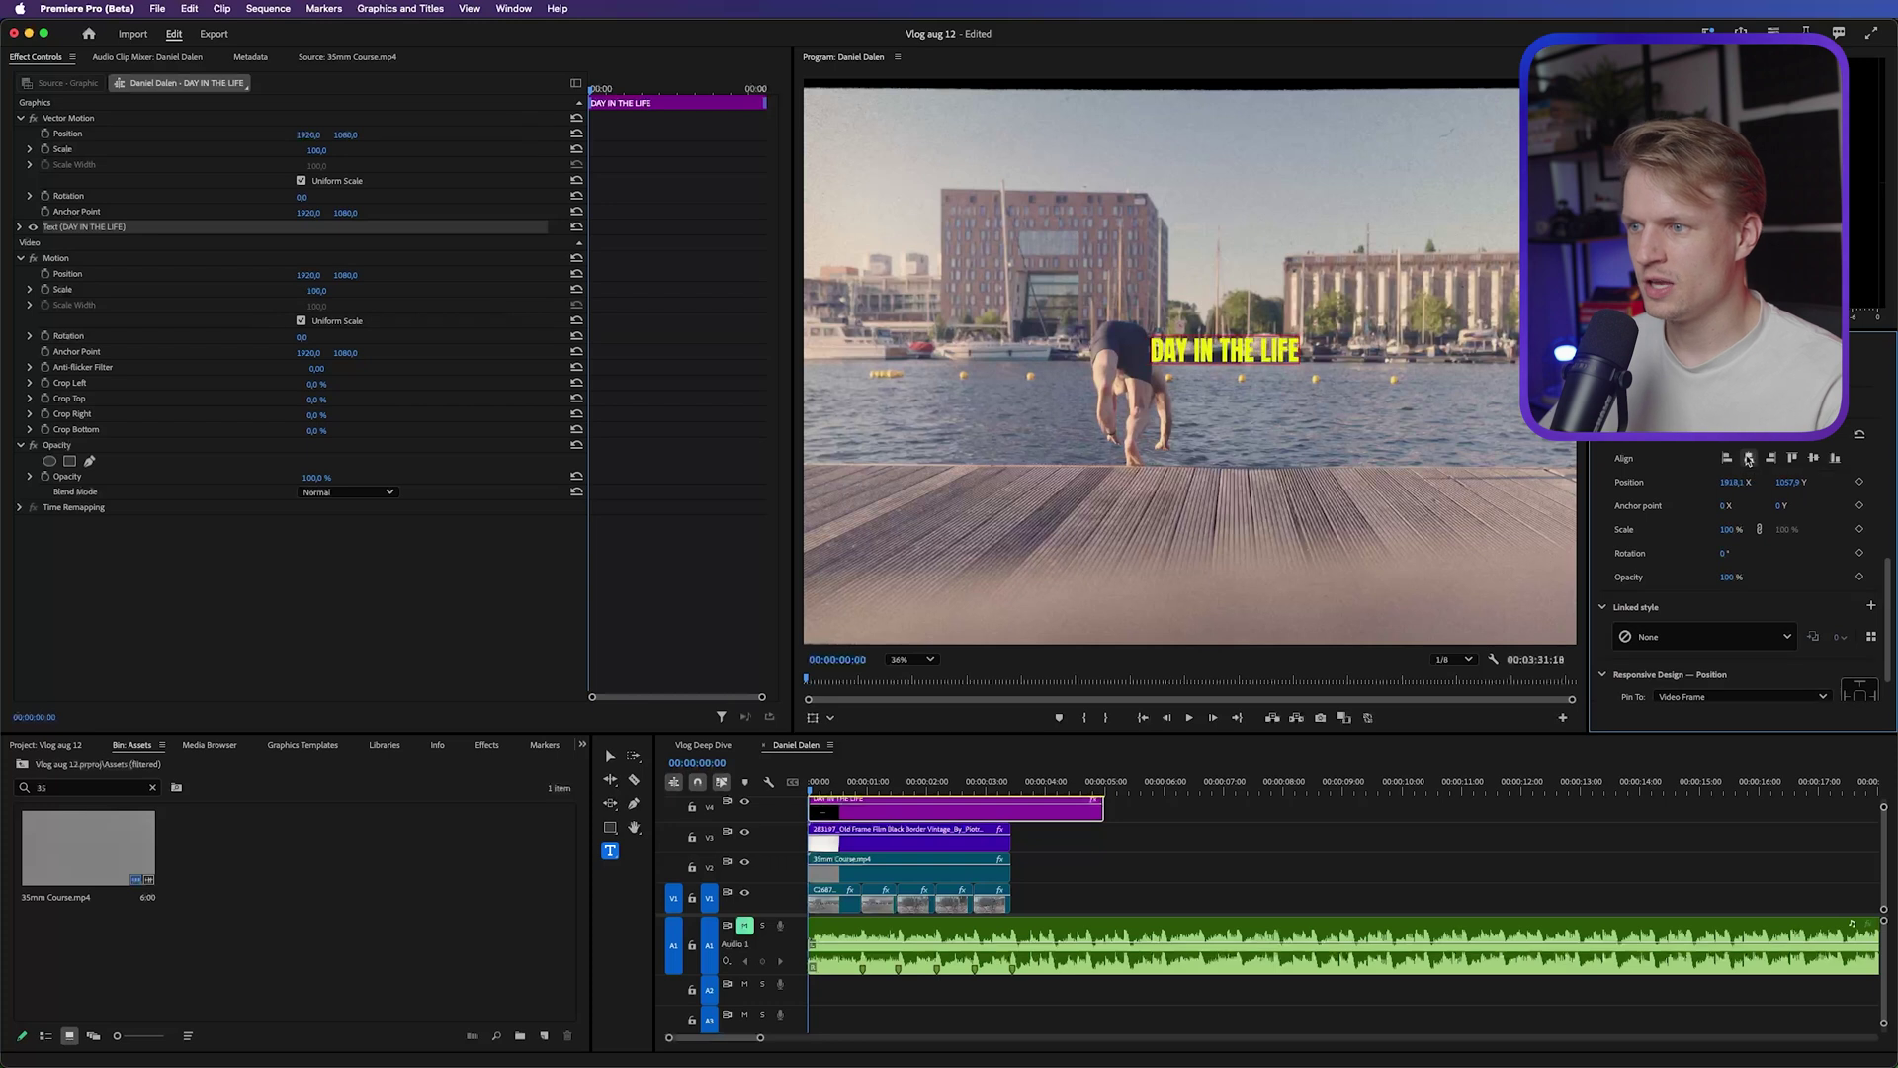
left_click(1805, 461)
scroll(1747, 503, "up", 5)
left_click_drag(1784, 471, 1807, 470)
scroll(1404, 426, "down", 1)
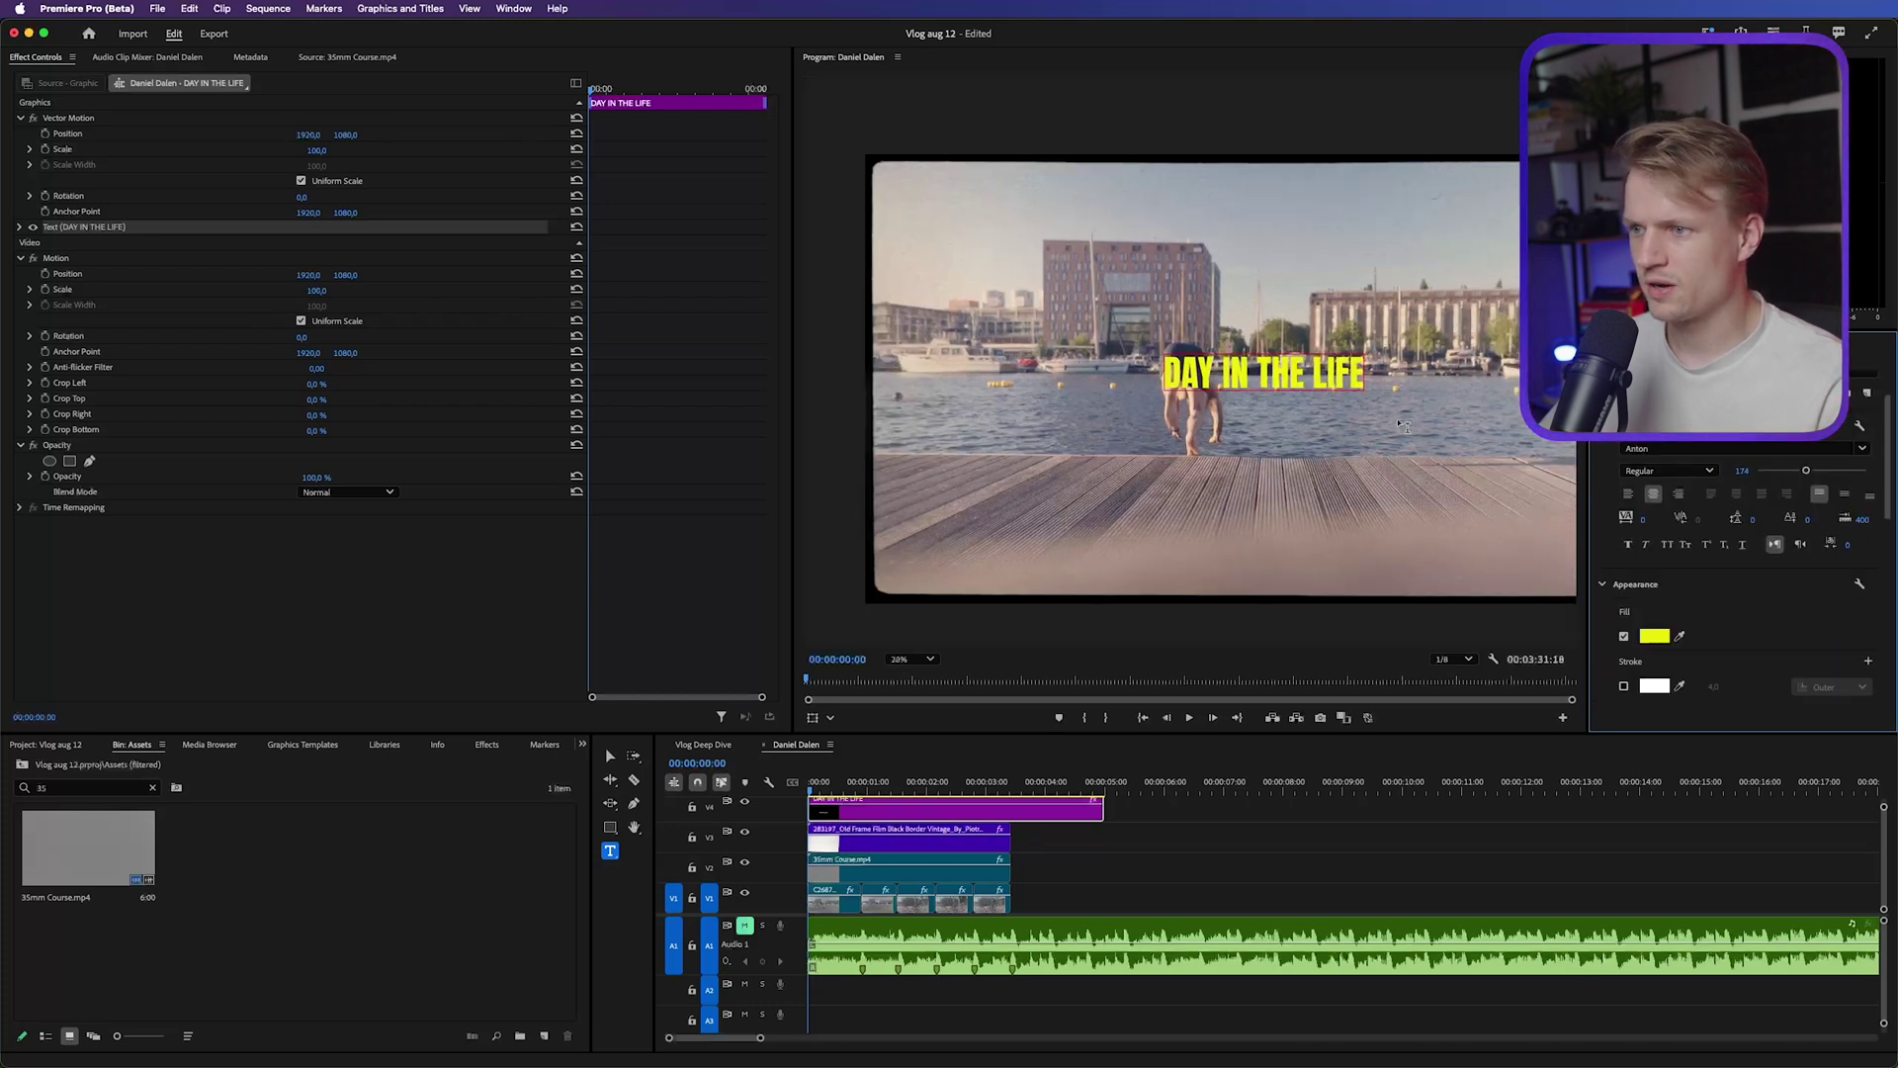
scroll(1740, 553, "down", 5)
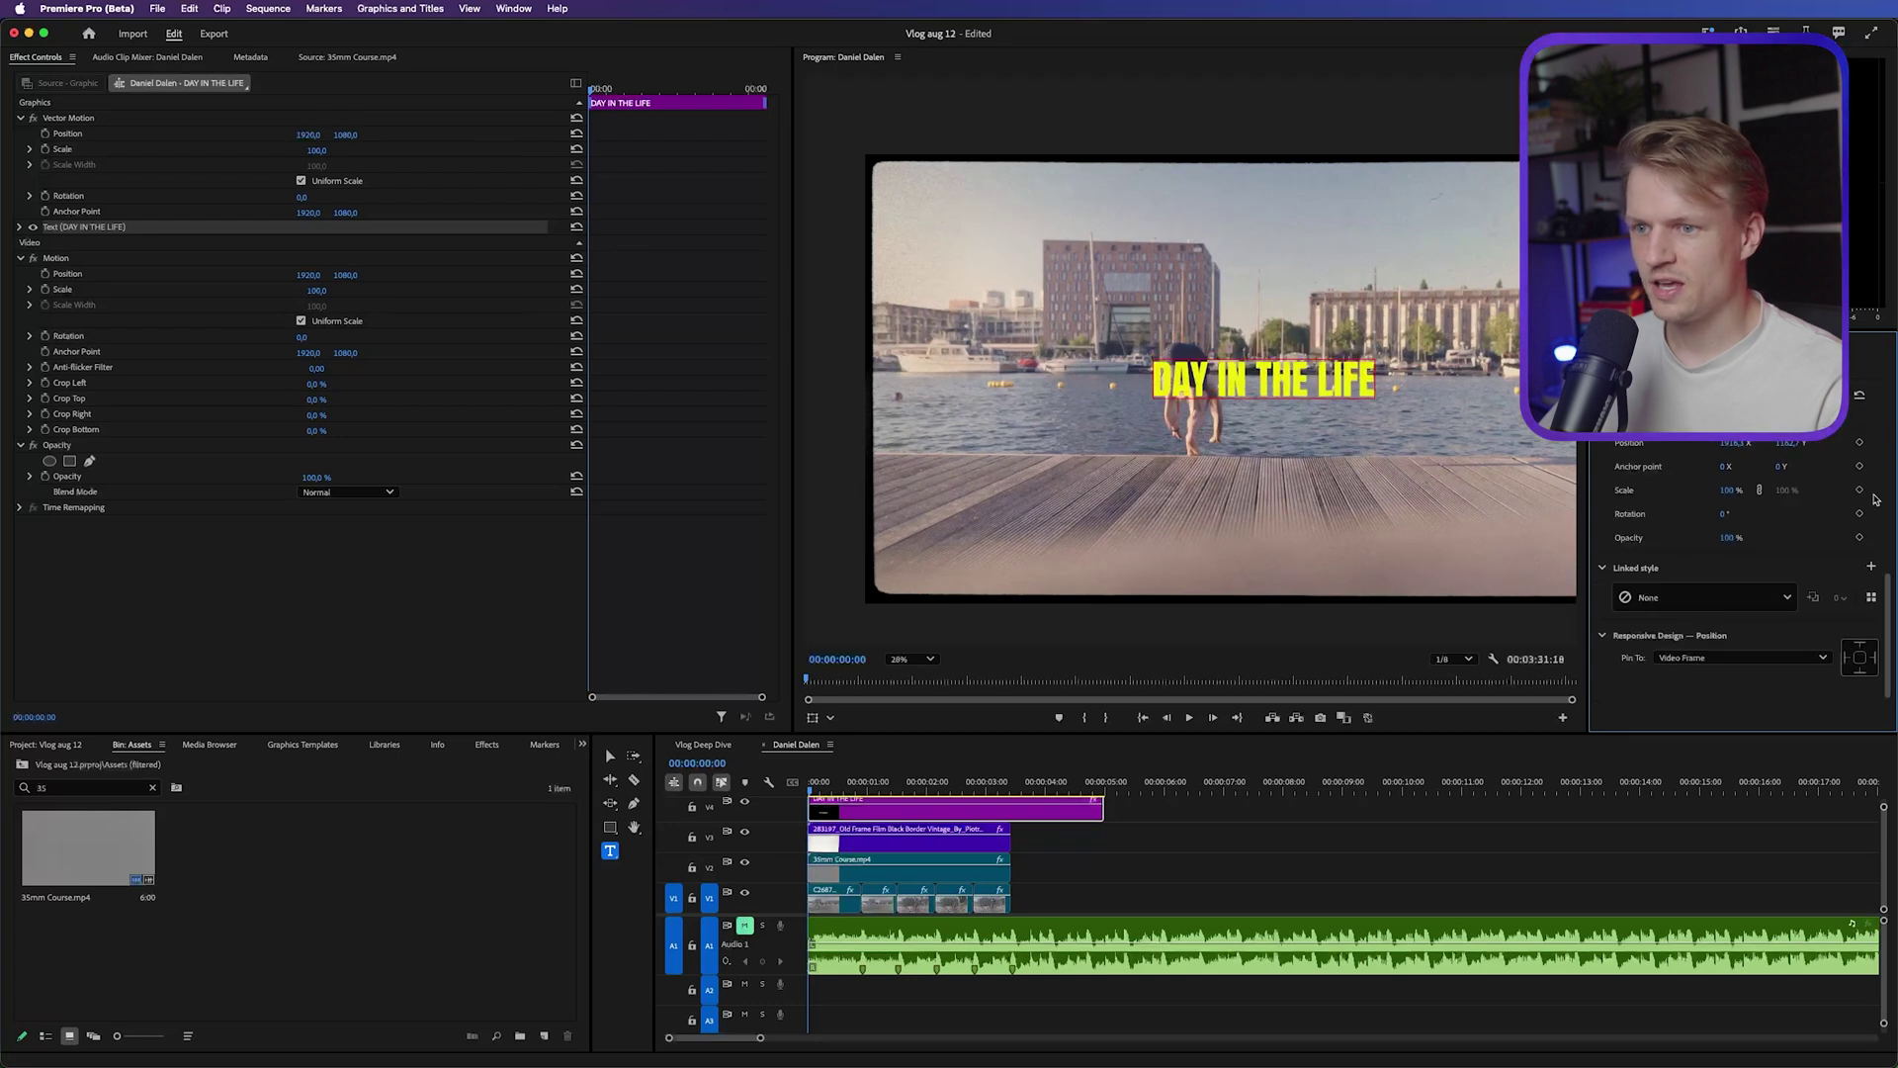
scroll(1740, 553, "up", 5)
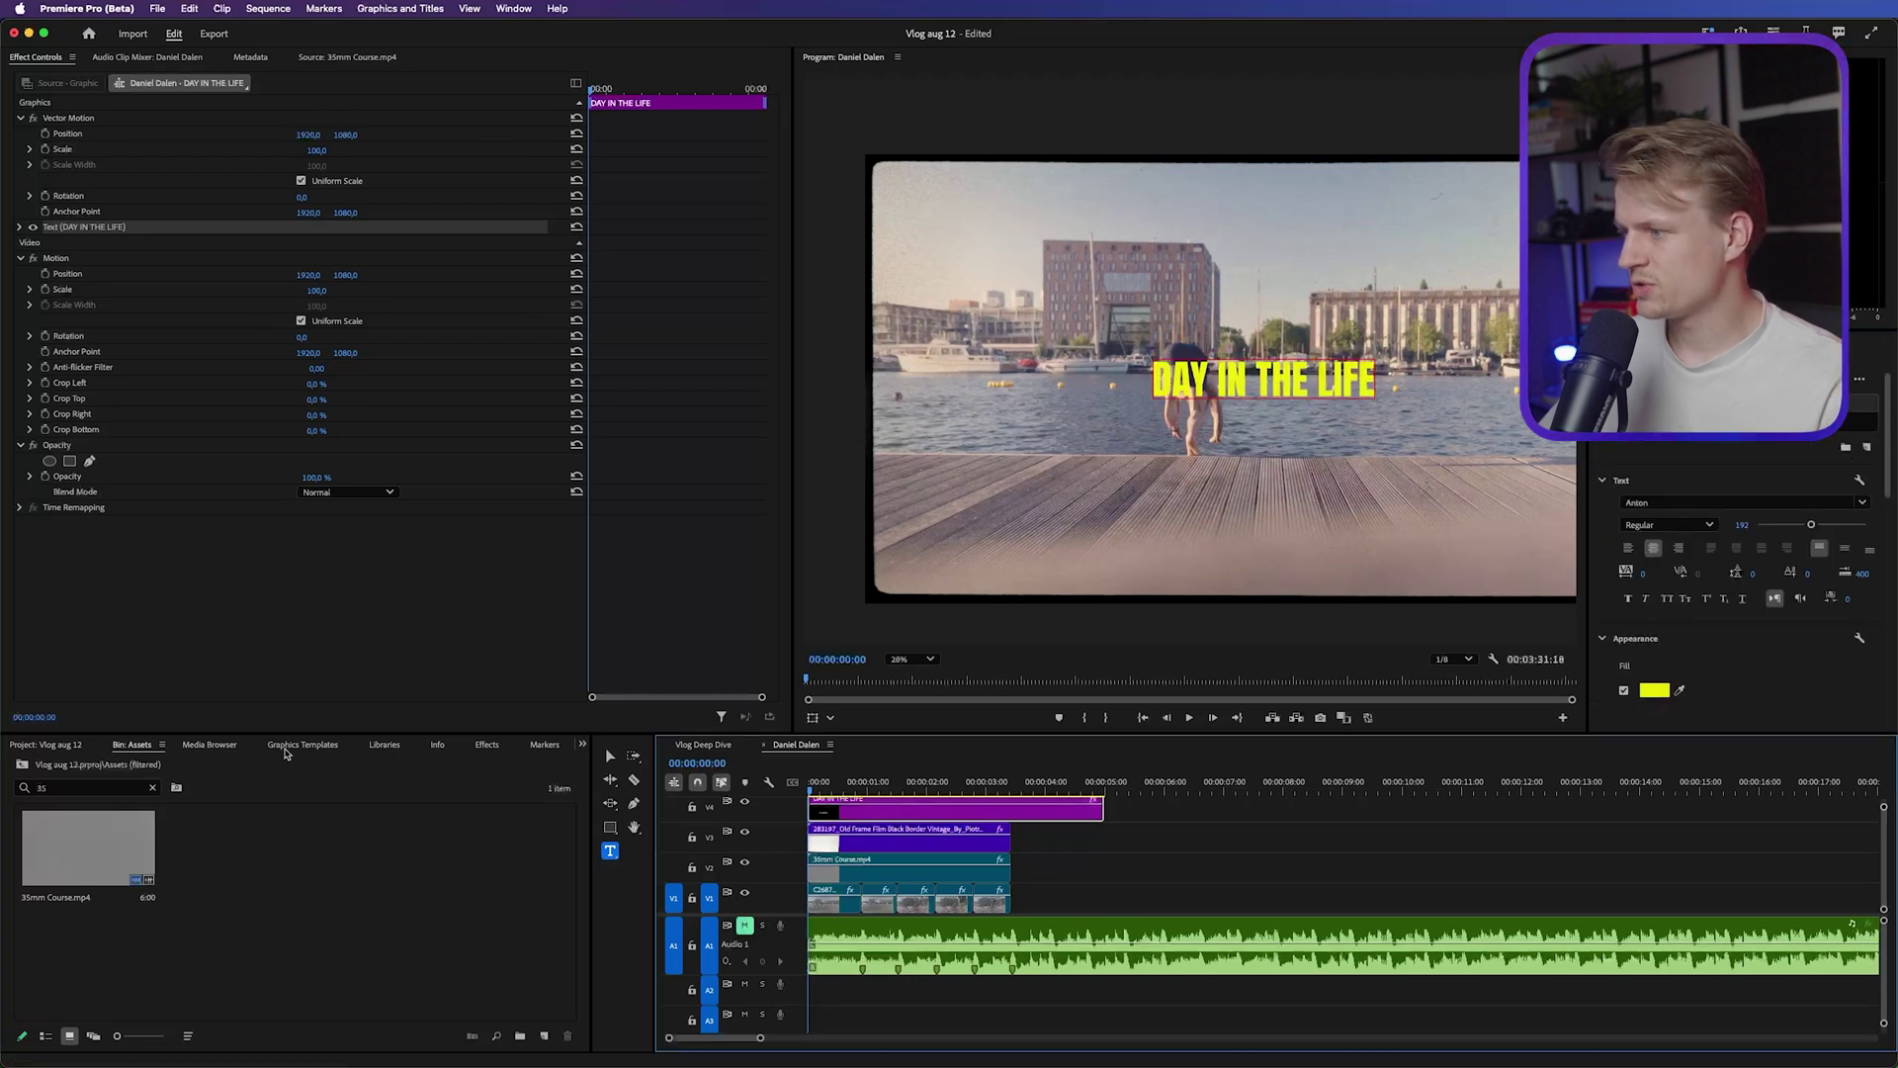
Apply Gaussian Blur to the title clip and set Blurriness to 3
left_click(486, 746)
left_click(127, 771)
type("gaus")
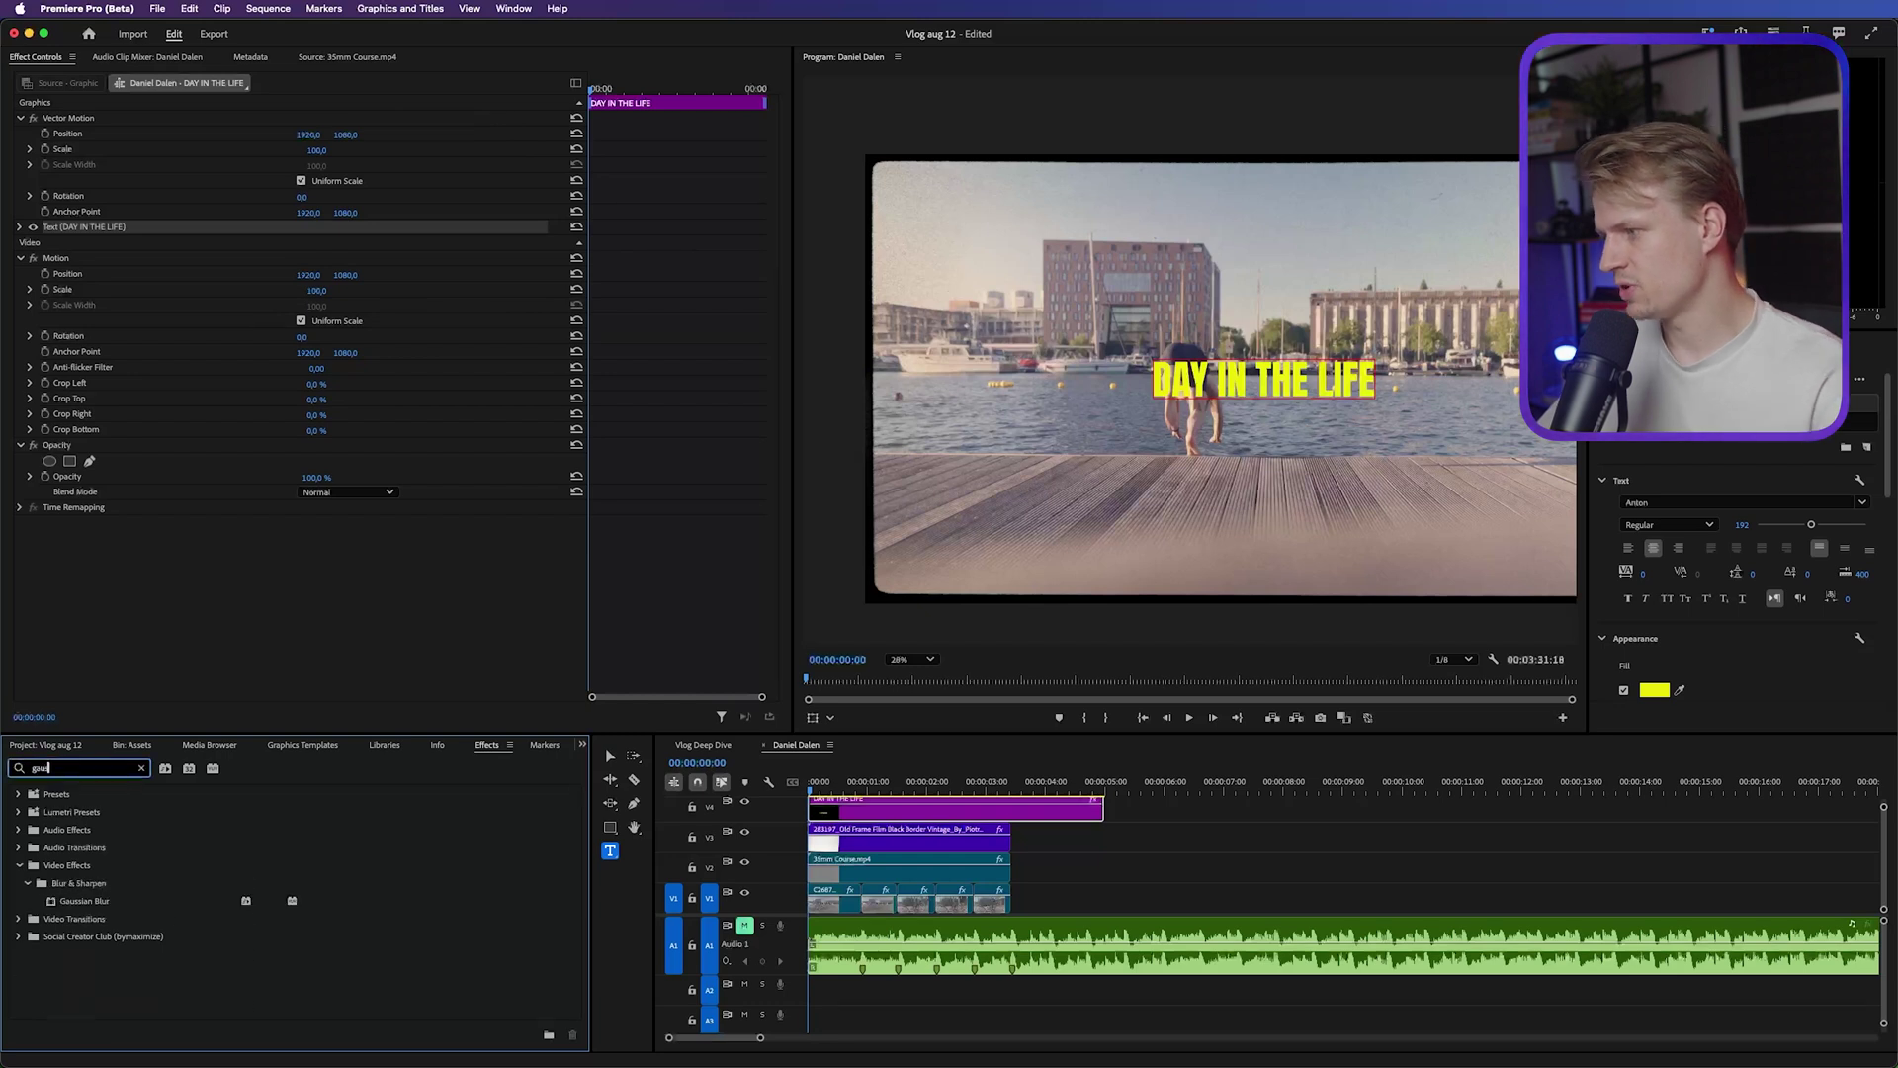
left_click(76, 905)
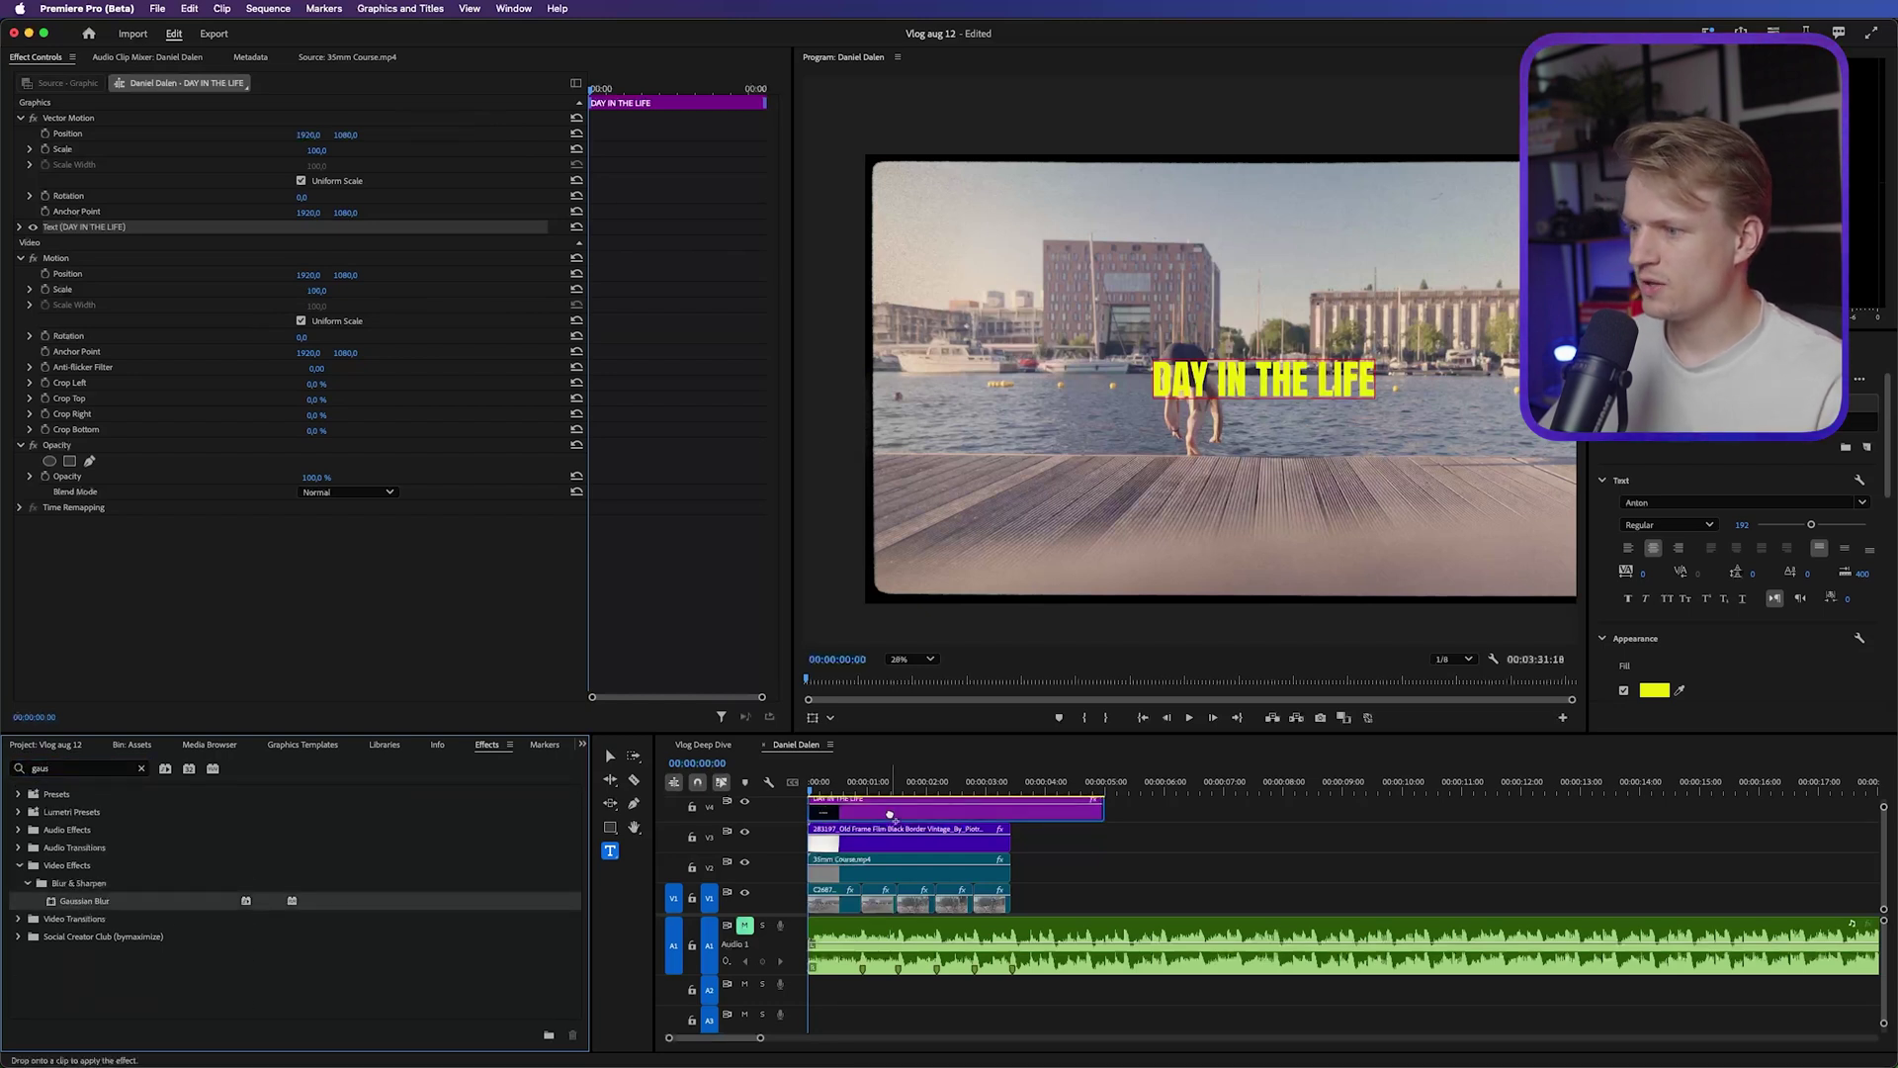
left_click_drag(248, 228, 245, 233)
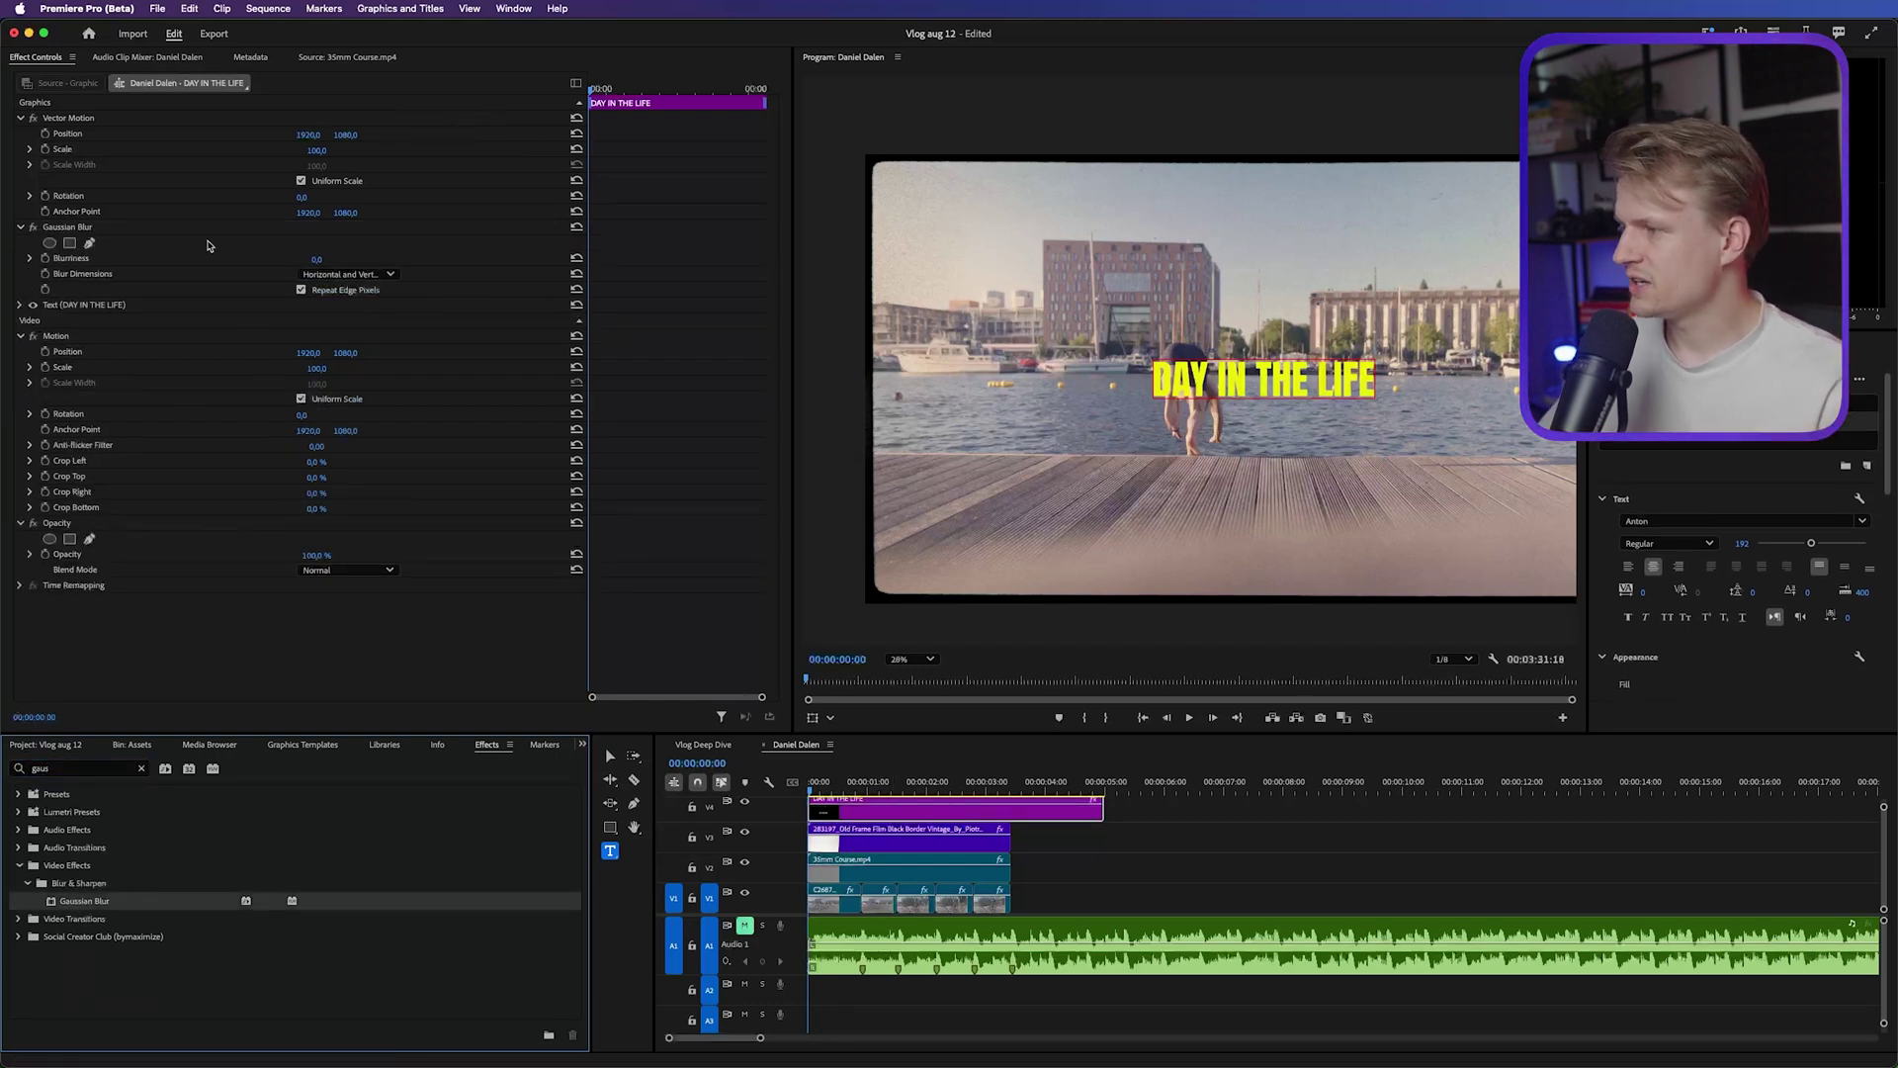
left_click(316, 258)
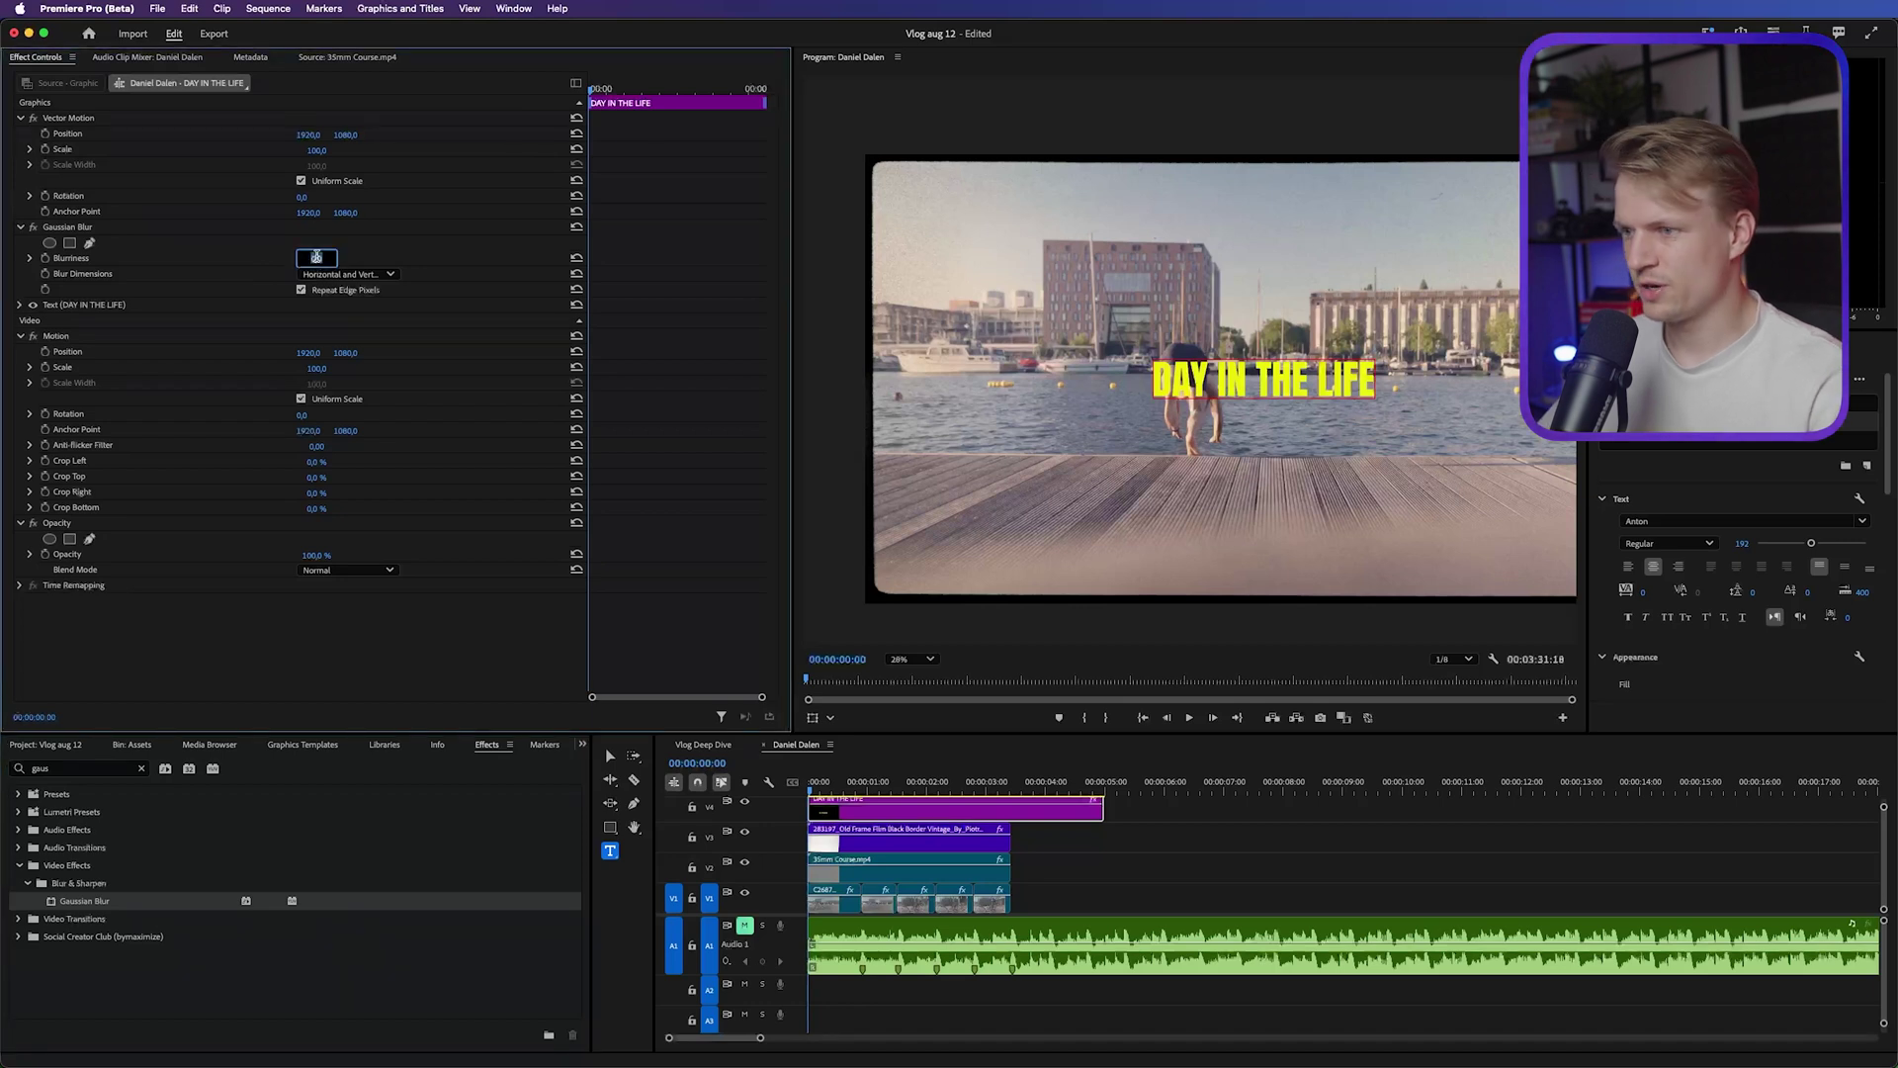
scroll(1255, 354, "up", 10)
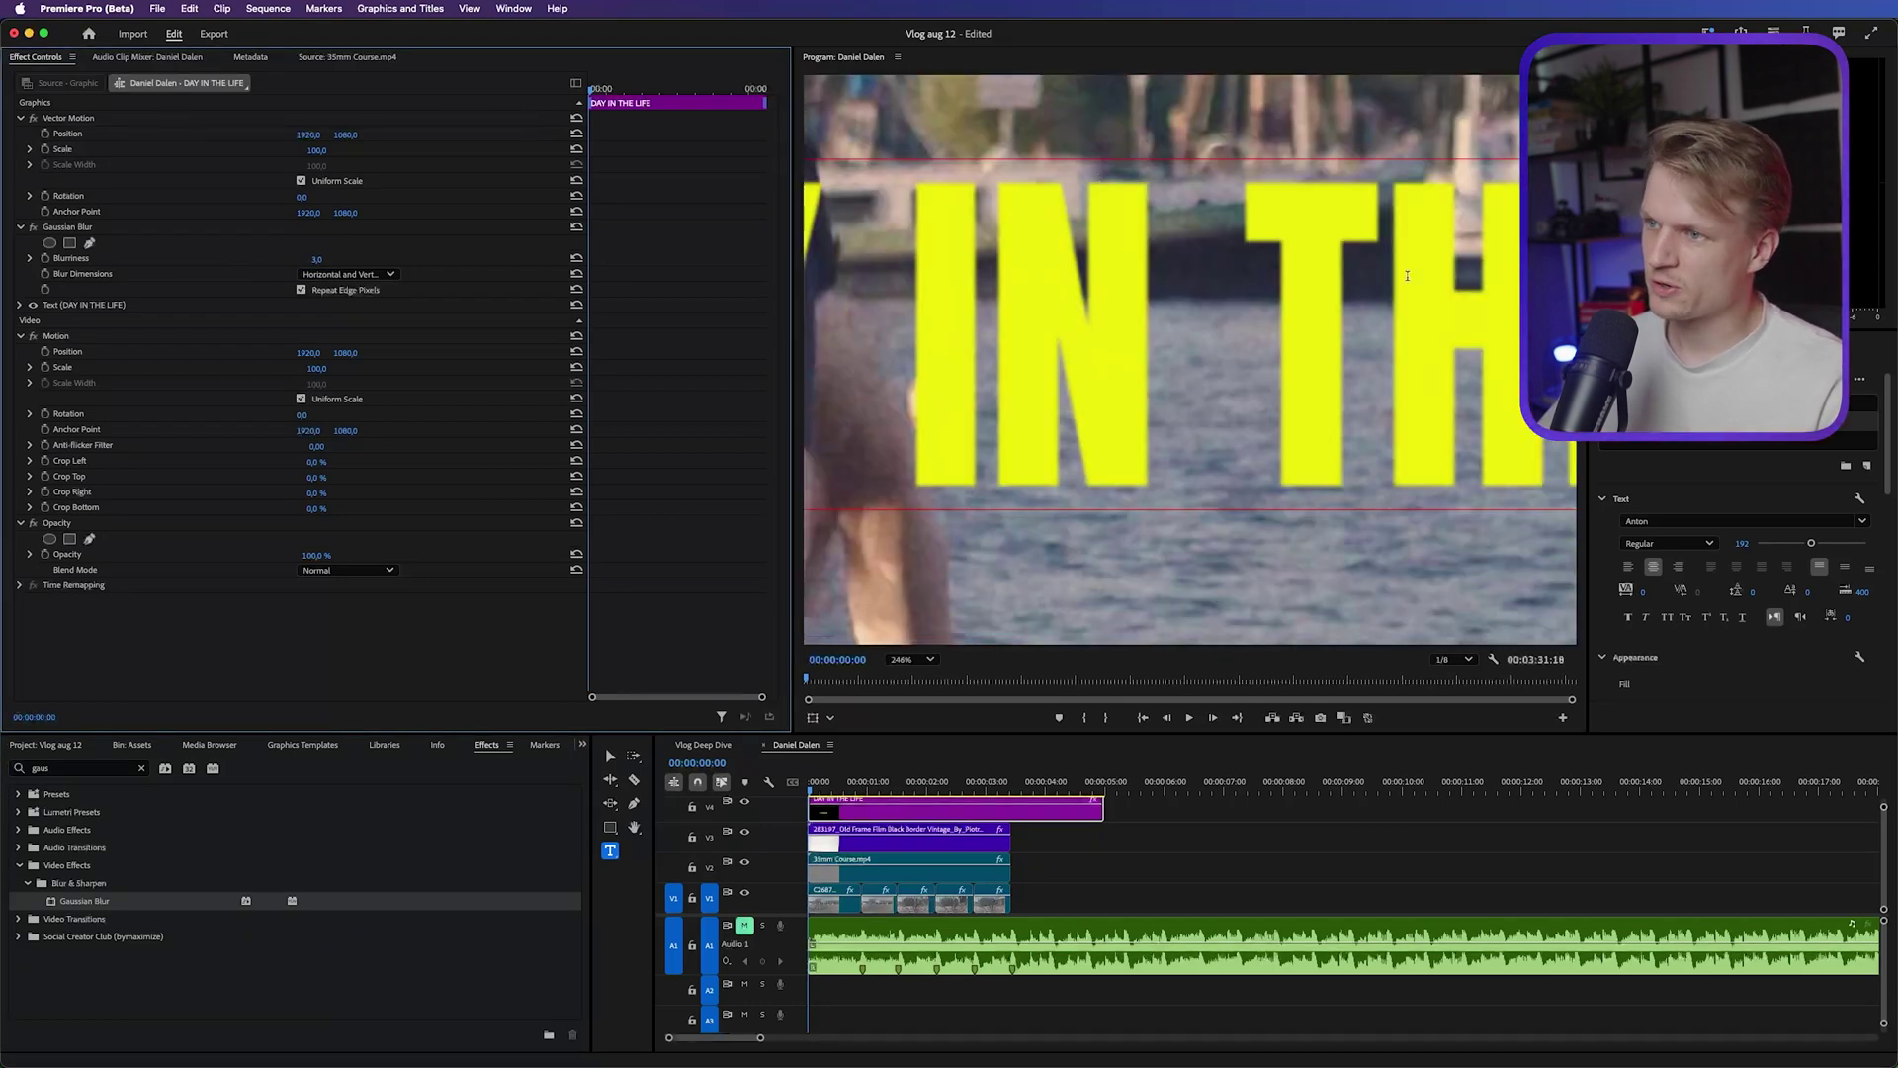
scroll(1306, 265, "down", 3)
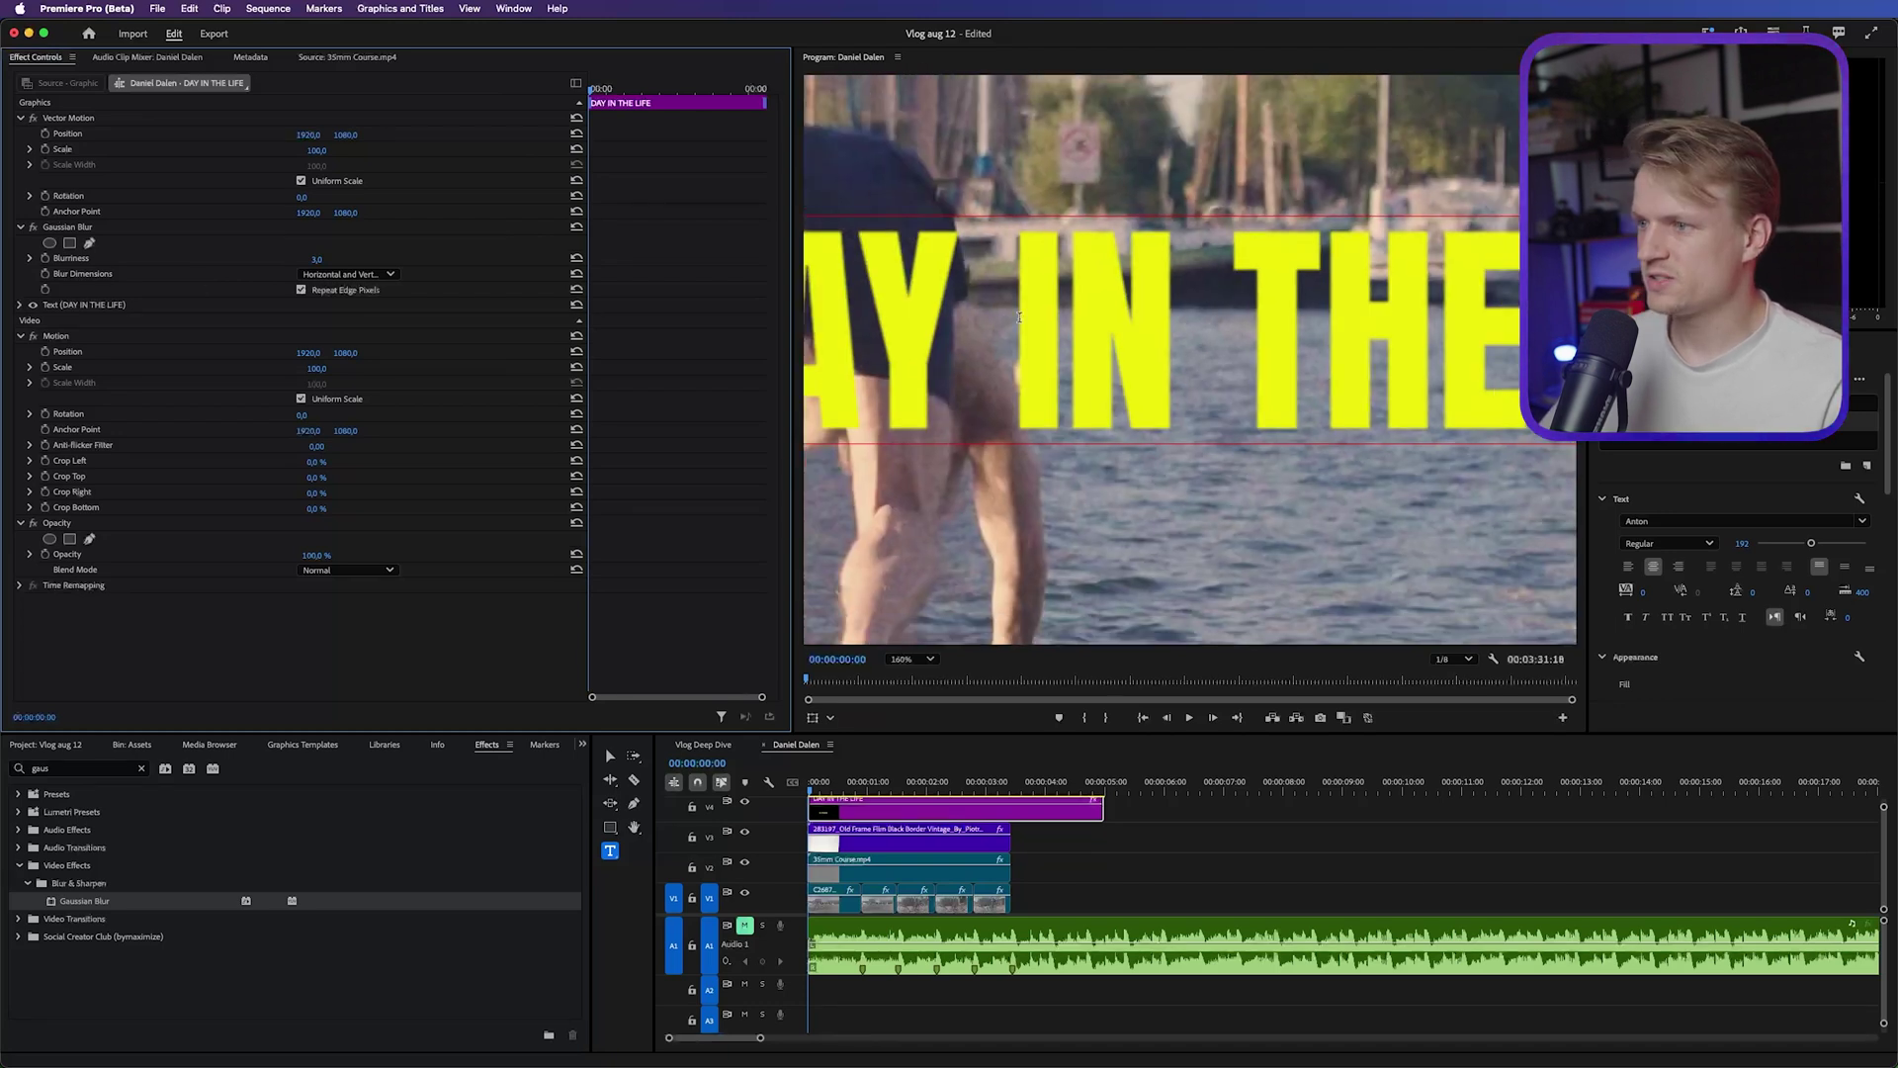
scroll(1019, 316, "down", 2)
Trim the title clip to one beat and duplicate it right after the first
left_click_drag(812, 808, 859, 808)
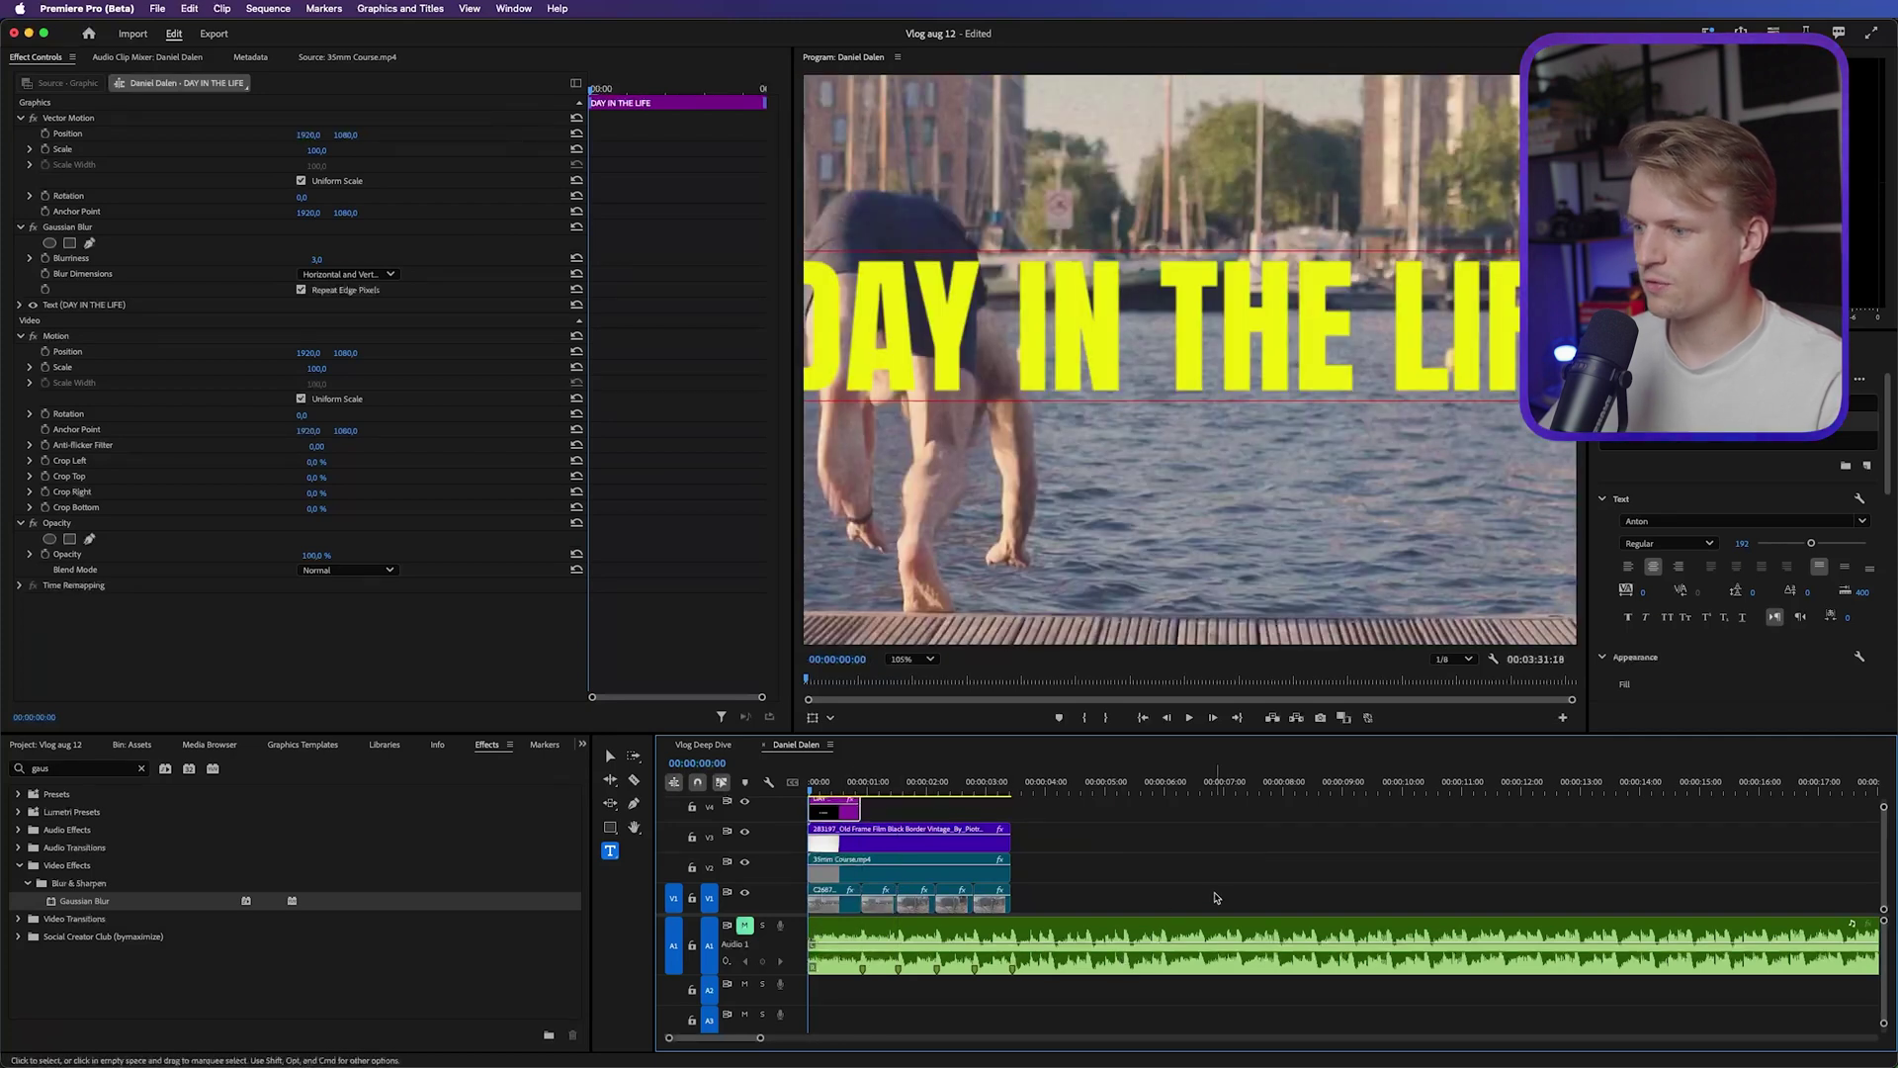
key("v")
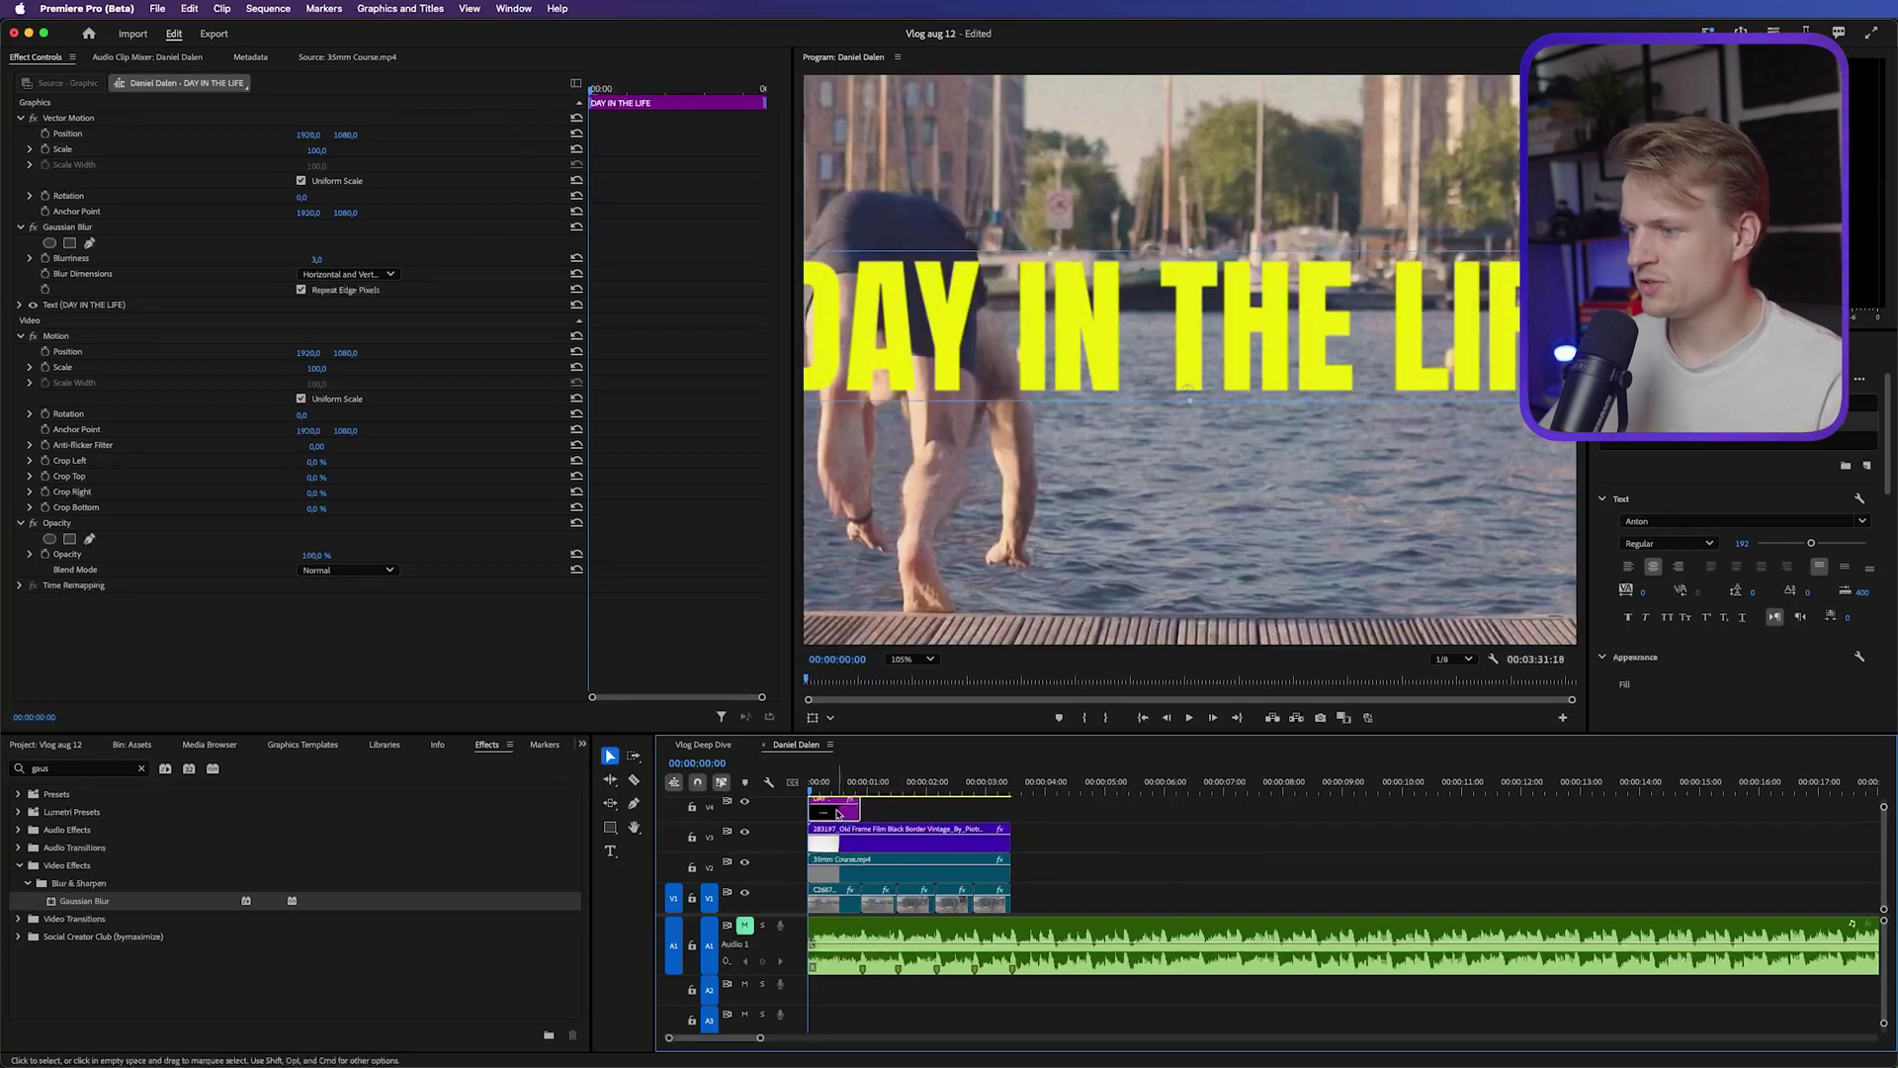
left_click_drag(838, 813, 865, 785)
left_click(858, 785)
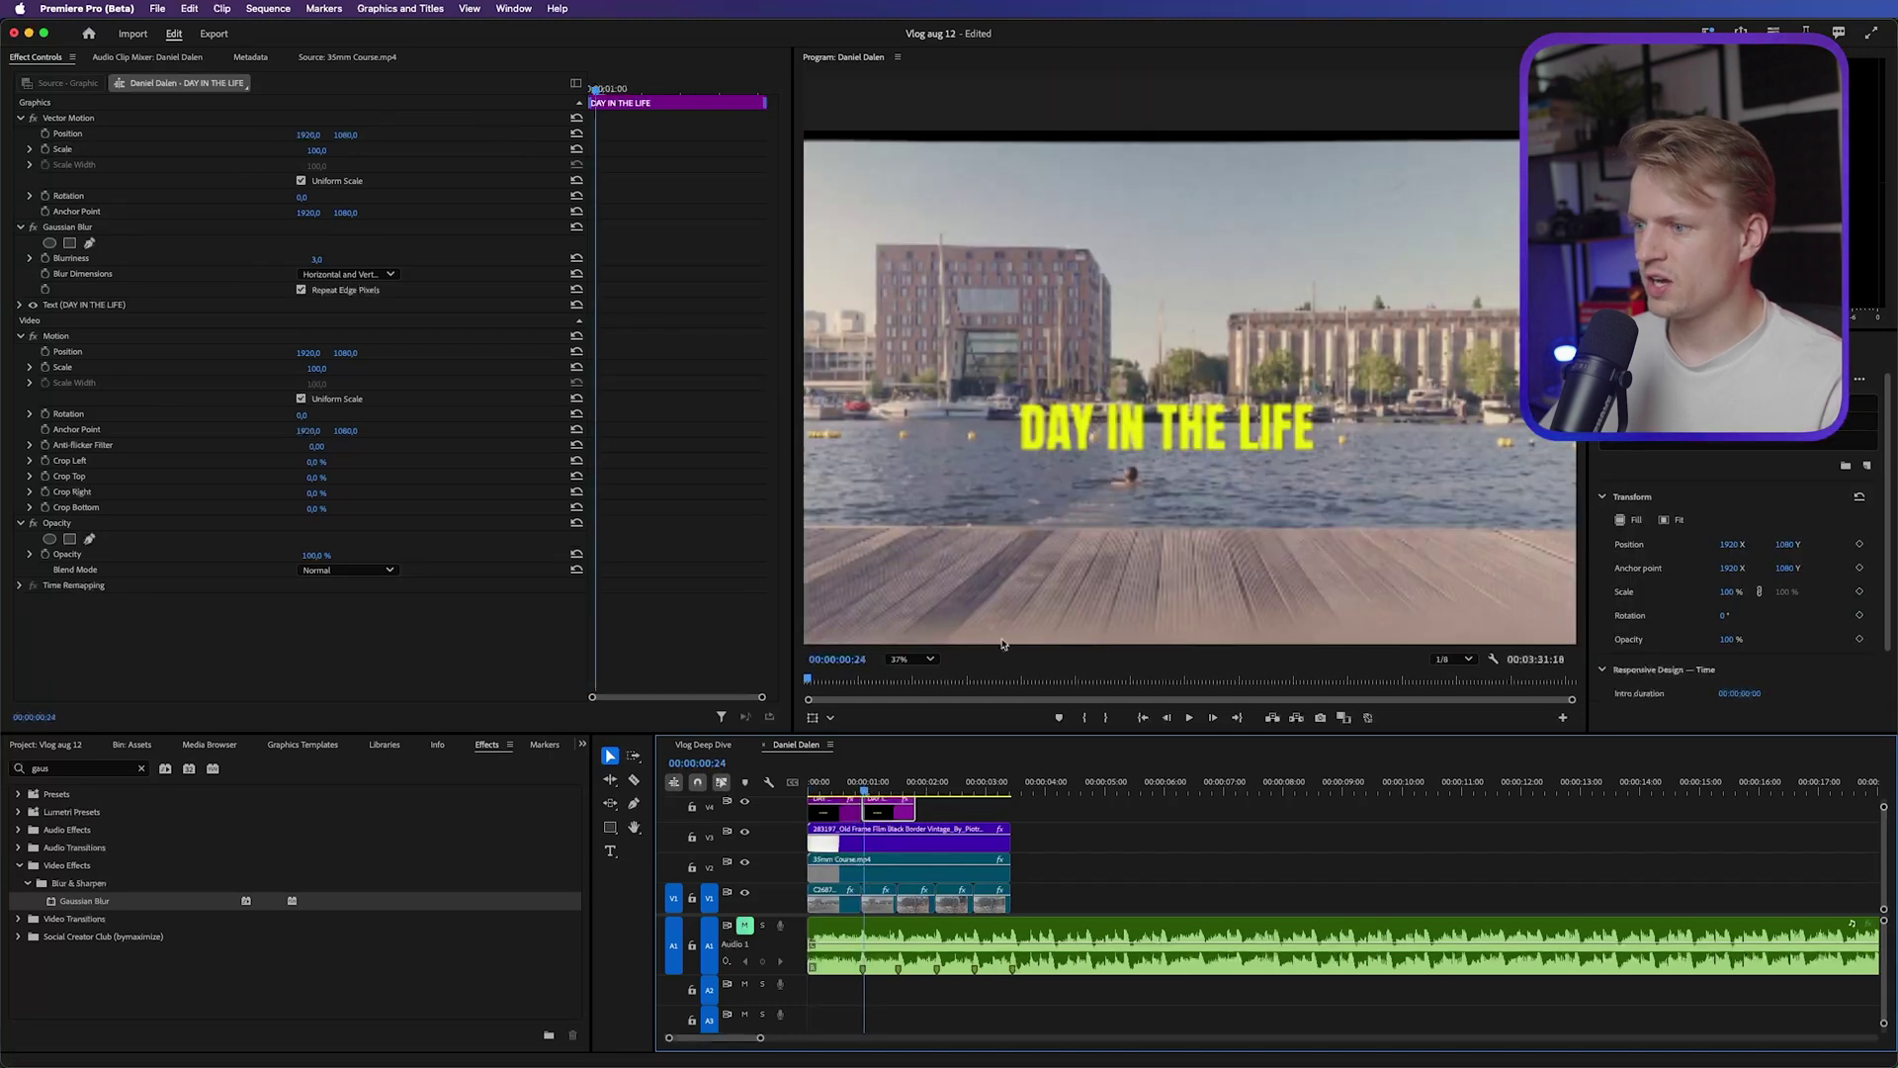
Change the copy's text to 'OF AN EDITOR' and play back both titles
double_click(1152, 432)
type("OF AN EDITOR")
key("Escape")
key("Up")
key("space")
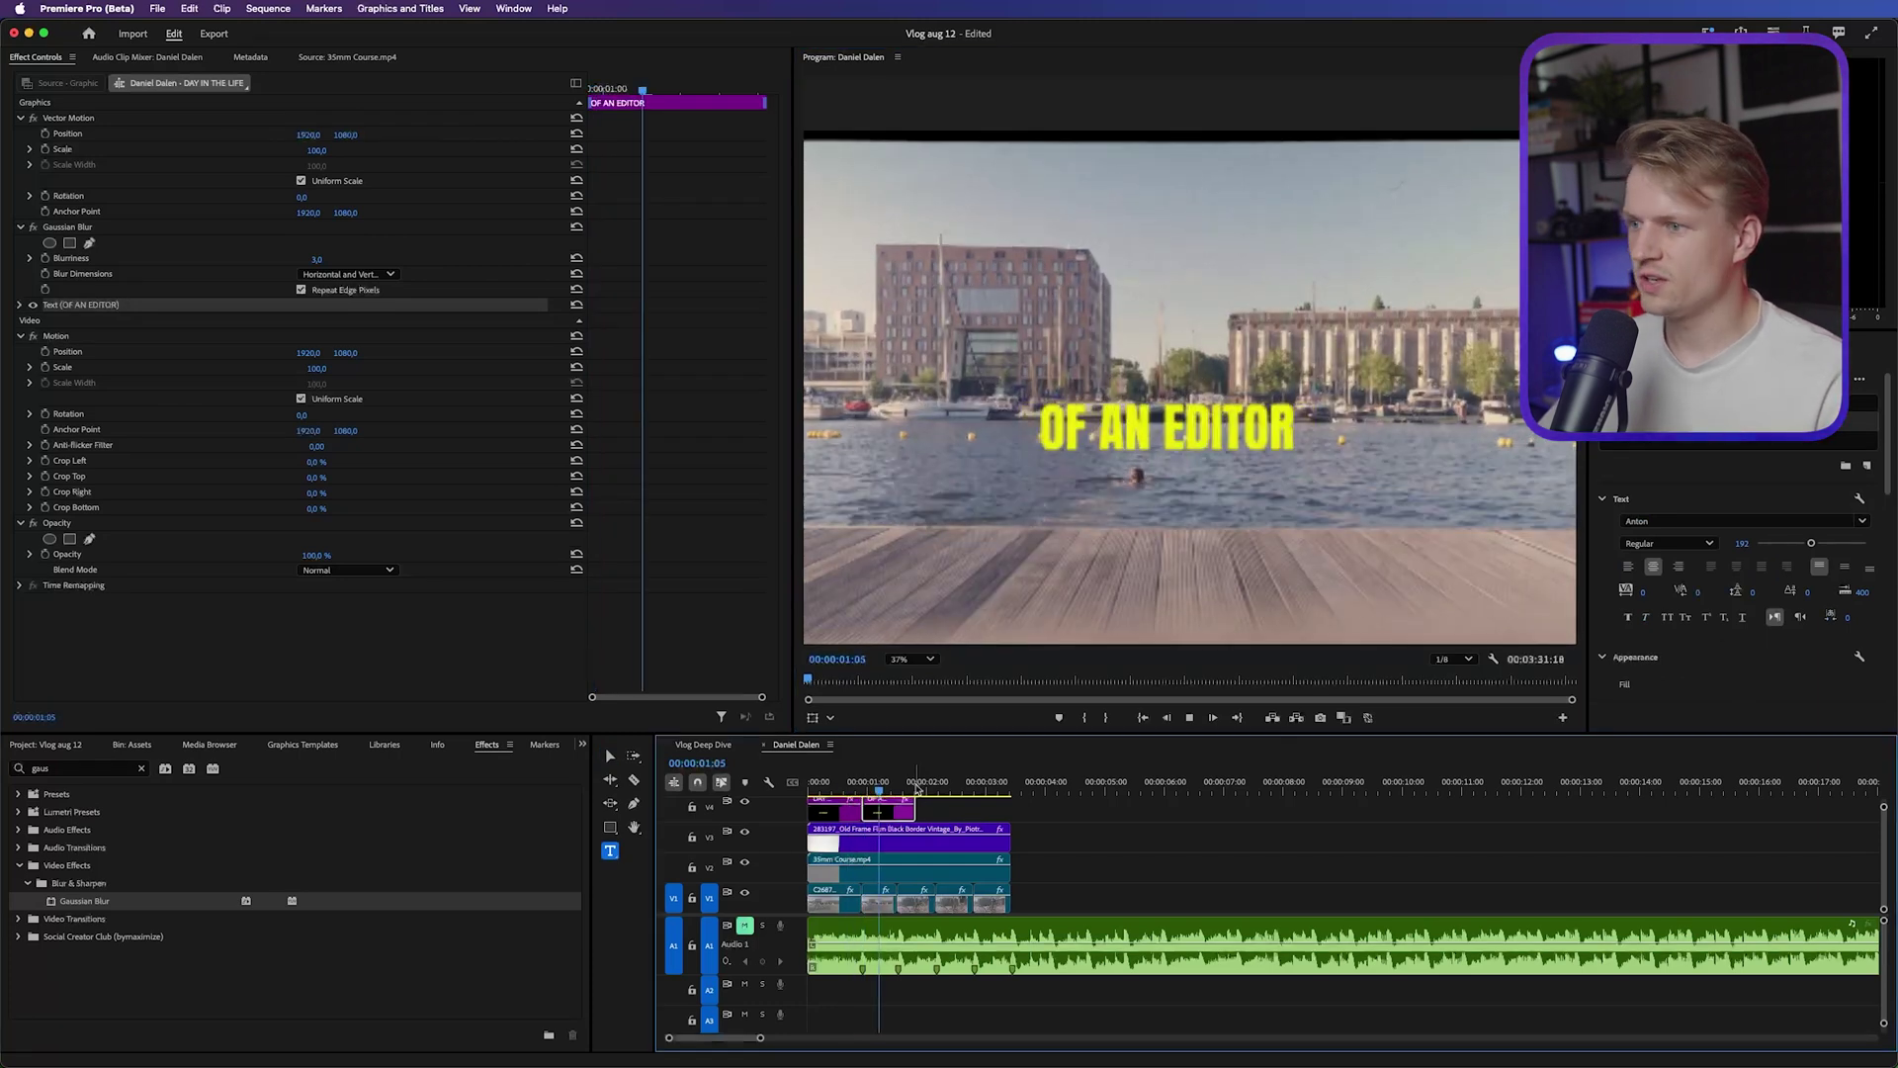